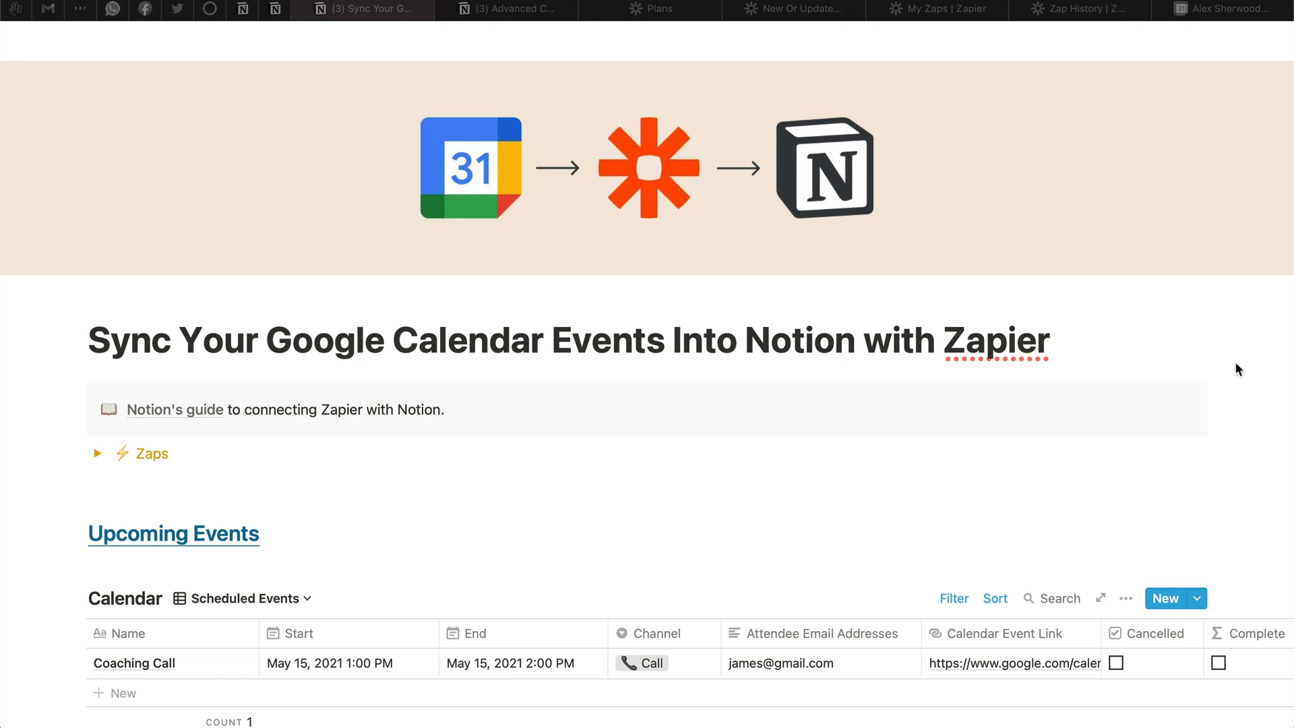
# Expand the Zaps toggle to view the three shared Google Calendar to Notion Zaps, and collapse it
pyautogui.click(100, 453)
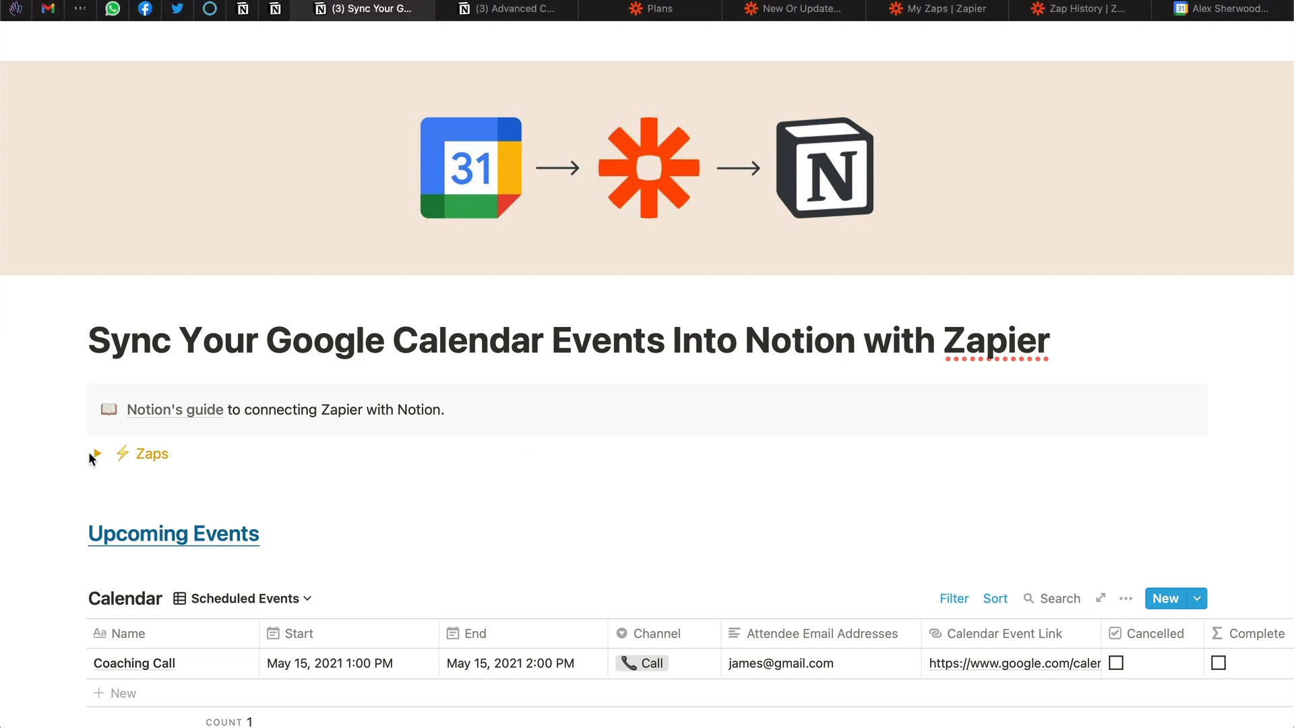
pyautogui.click(98, 453)
pyautogui.scroll(-5, 533, 291)
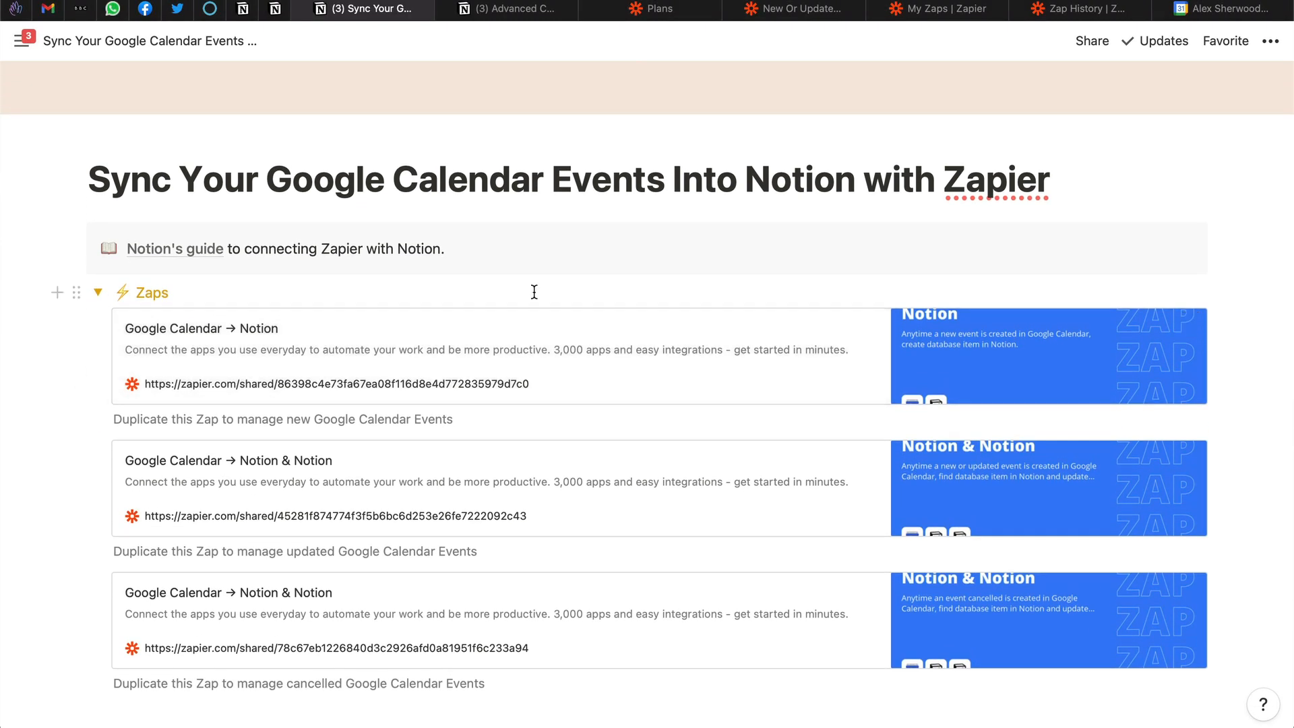
pyautogui.click(99, 291)
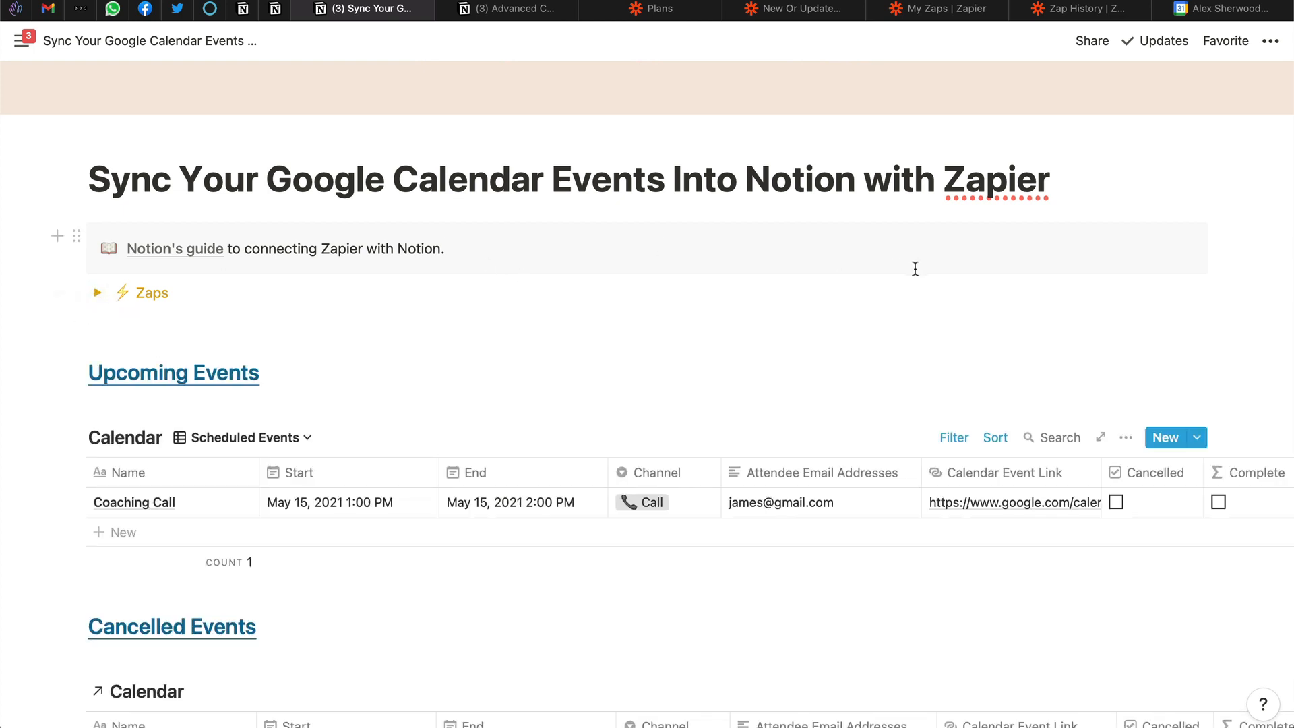
pyautogui.click(1091, 182)
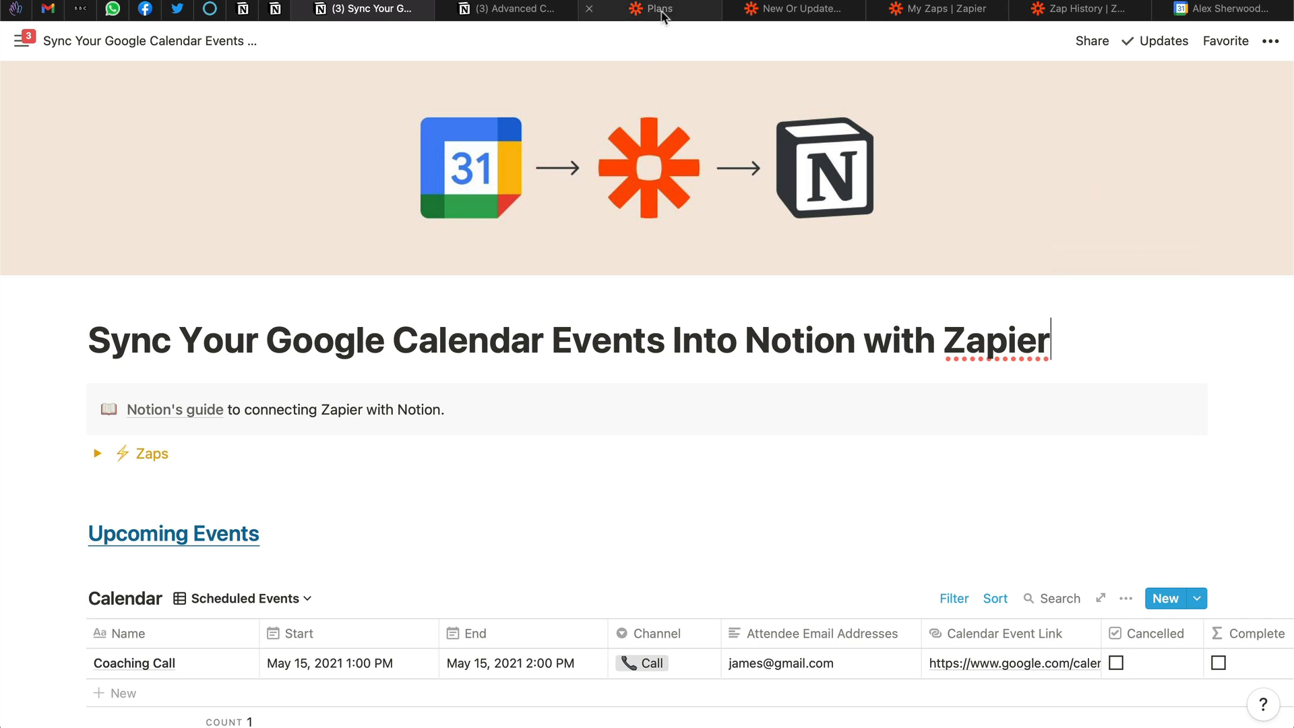
# Switch to Zapier and review the New Or Updated Google Calendar Event Zap and the subscription plans
pyautogui.click(823, 18)
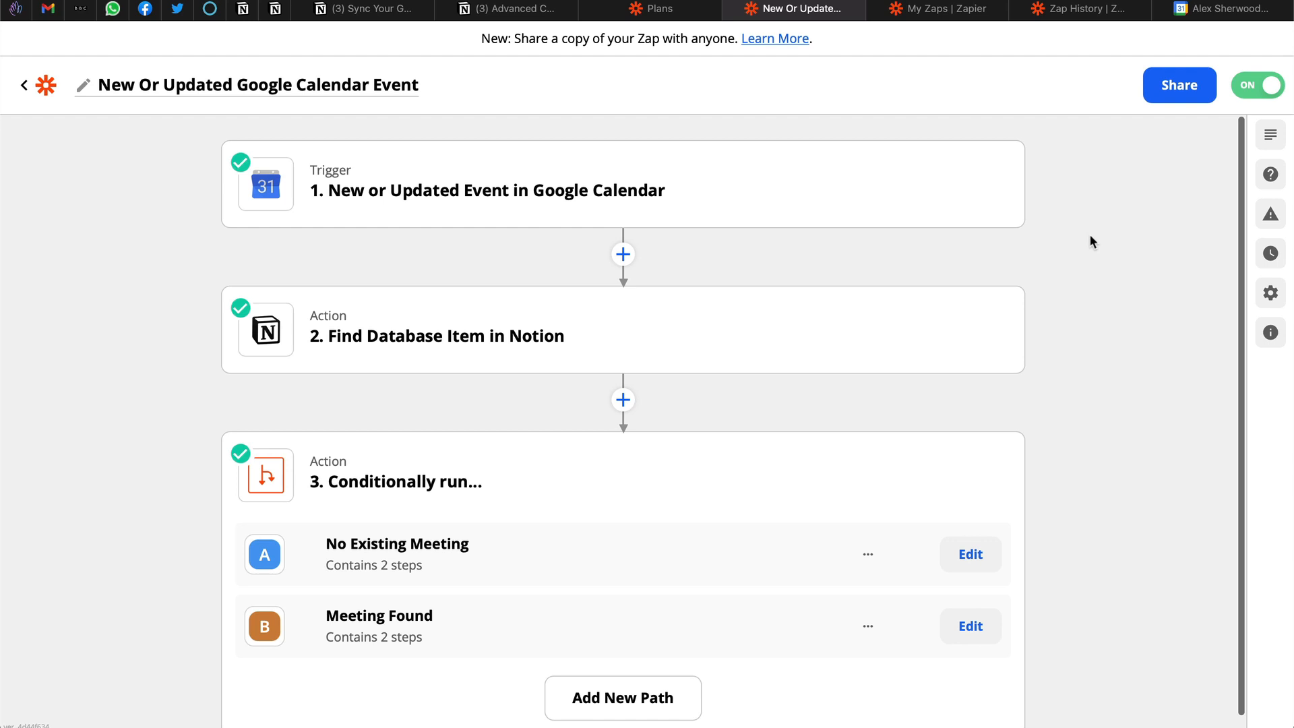
pyautogui.scroll(-2, 1090, 235)
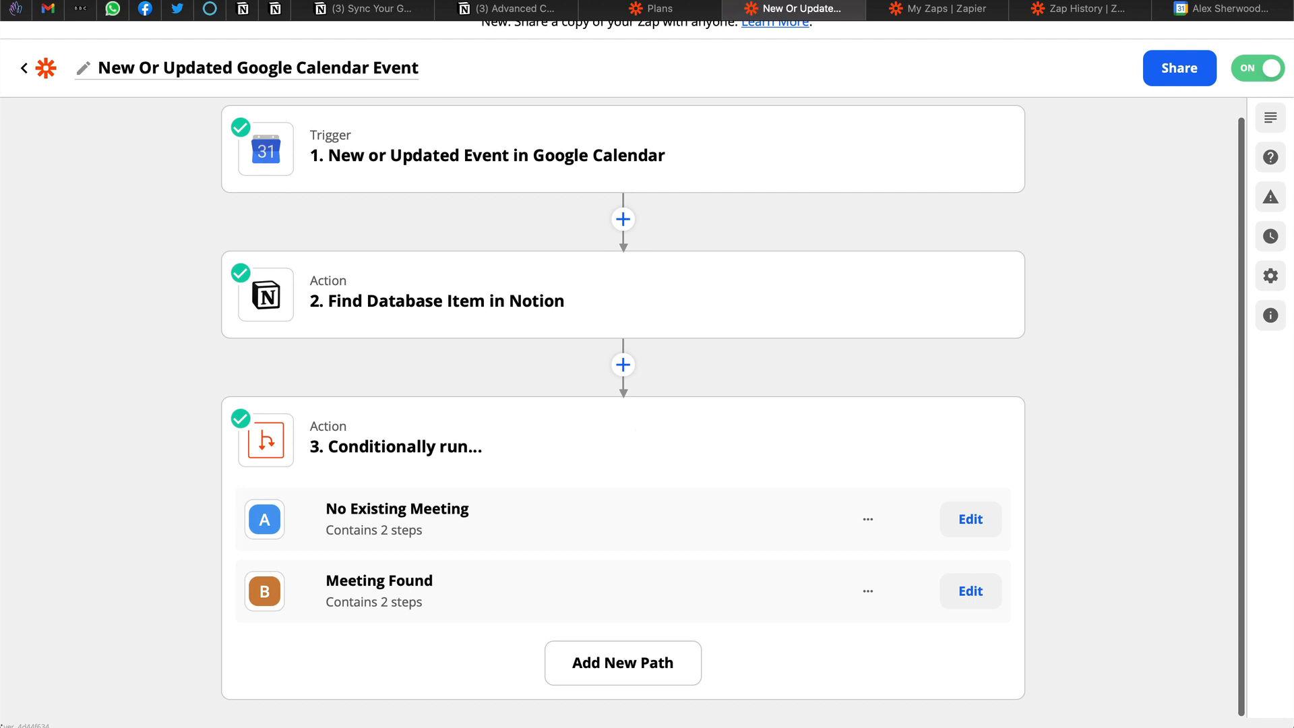
pyautogui.click(657, 9)
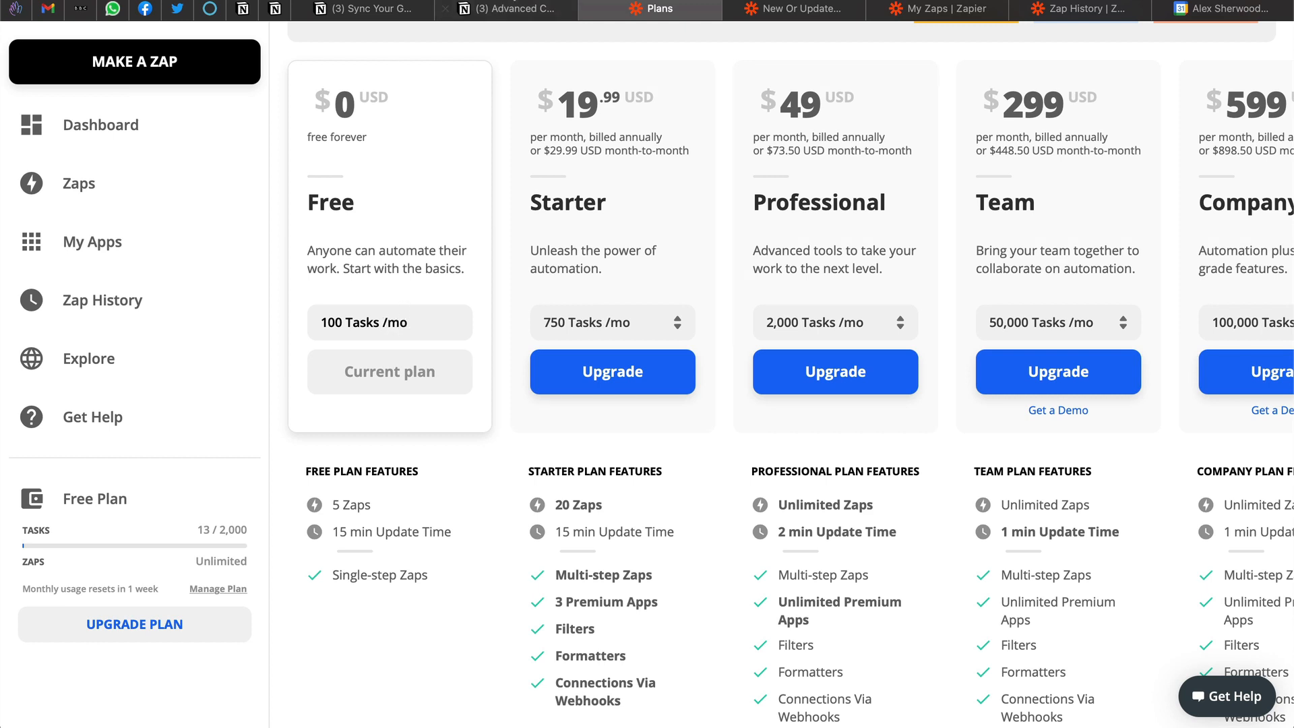
# Switch to Notion, look at the Contract negotiation event in Advanced CRM, and return to the Google Calendar sync page
pyautogui.click(516, 9)
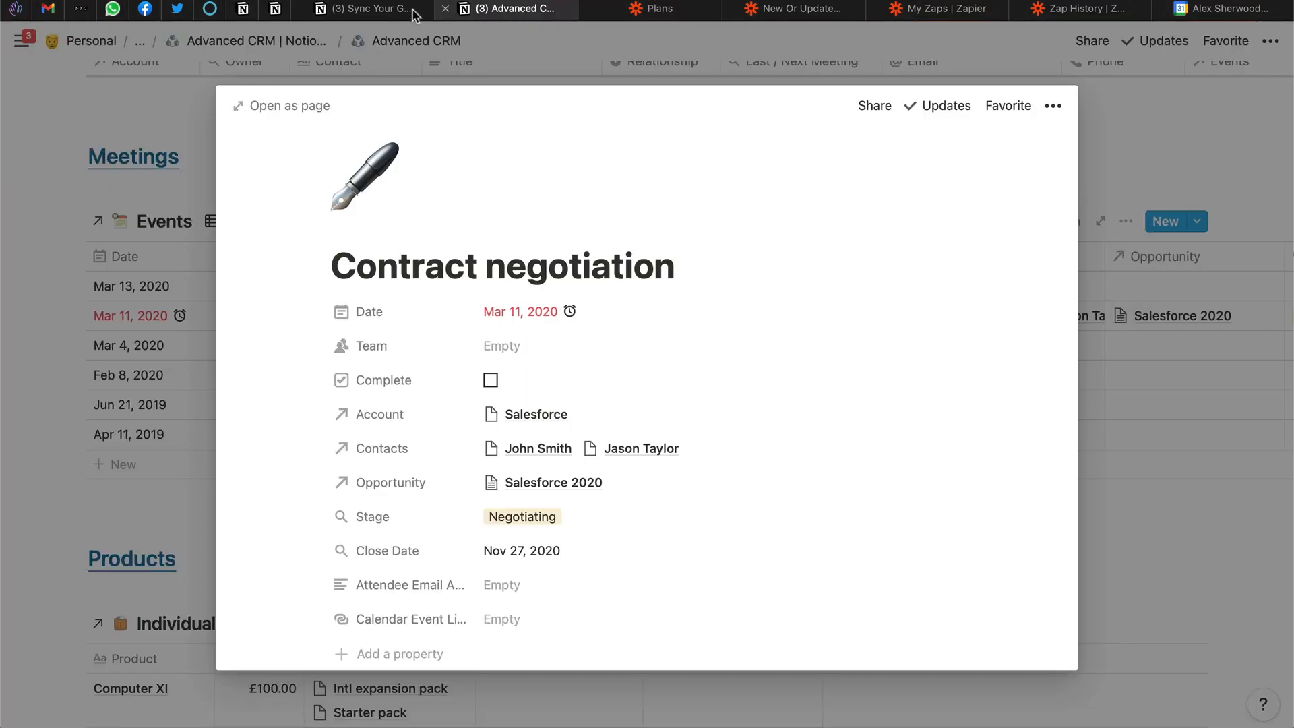
pyautogui.click(371, 8)
pyautogui.click(1140, 349)
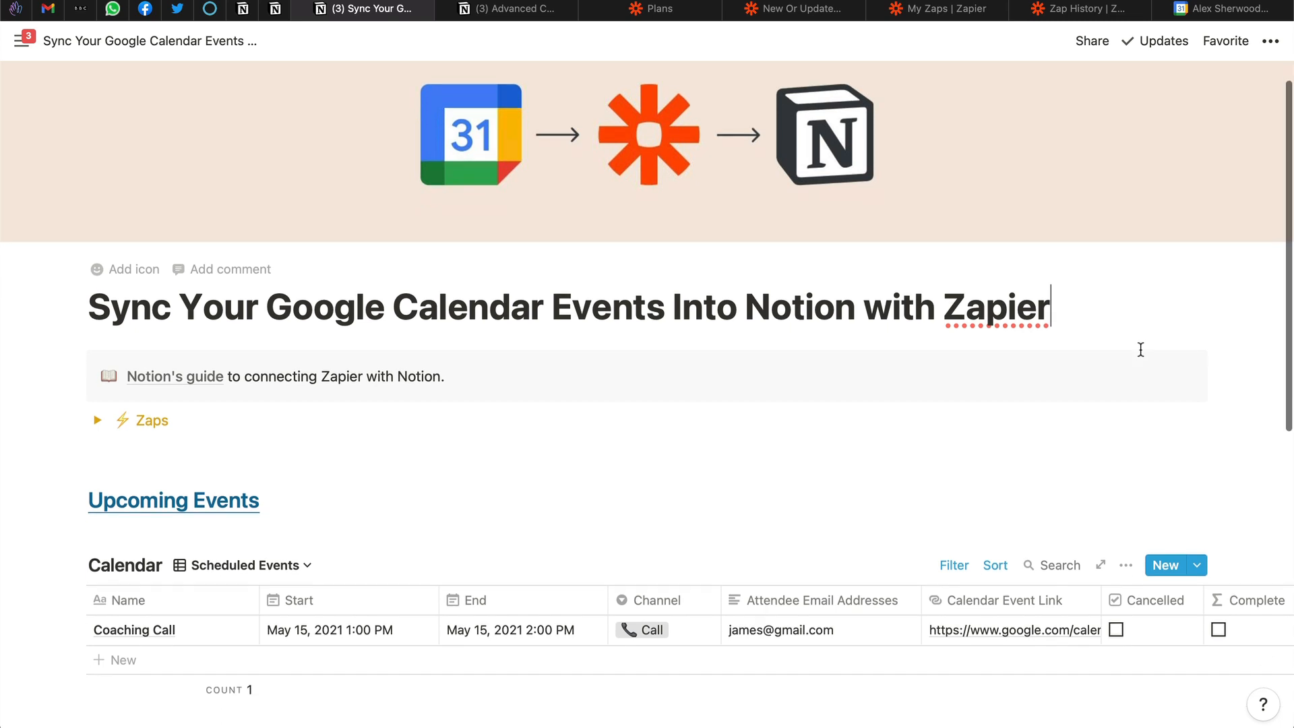
# Examine the Coaching Call row under Upcoming Events and the options available in its Channel property
pyautogui.scroll(-6, 1140, 349)
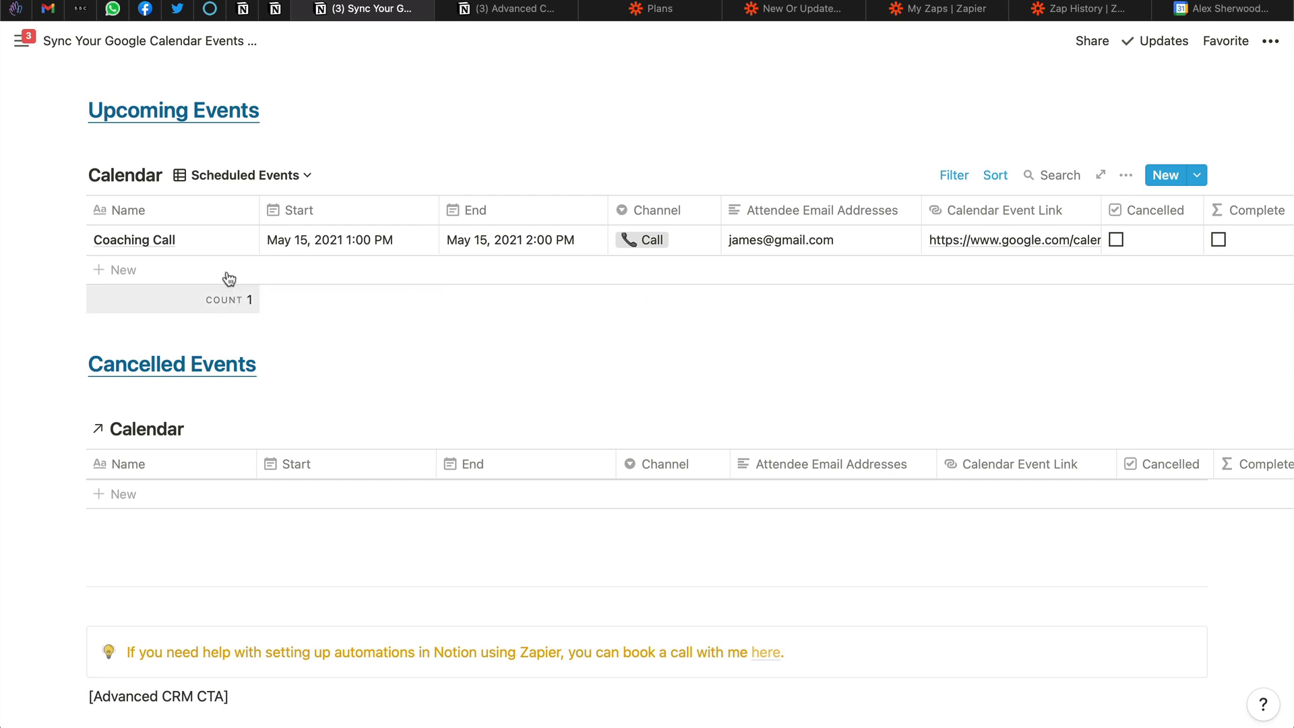
pyautogui.click(218, 244)
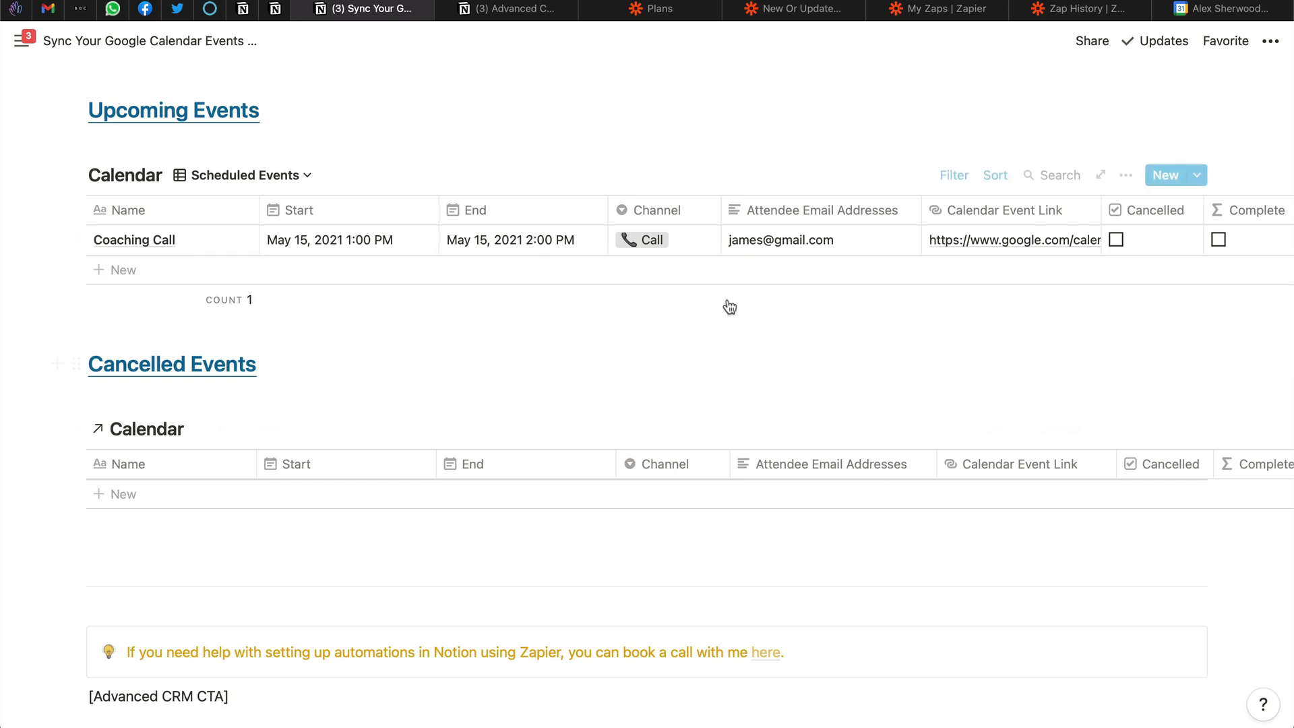
pyautogui.click(705, 244)
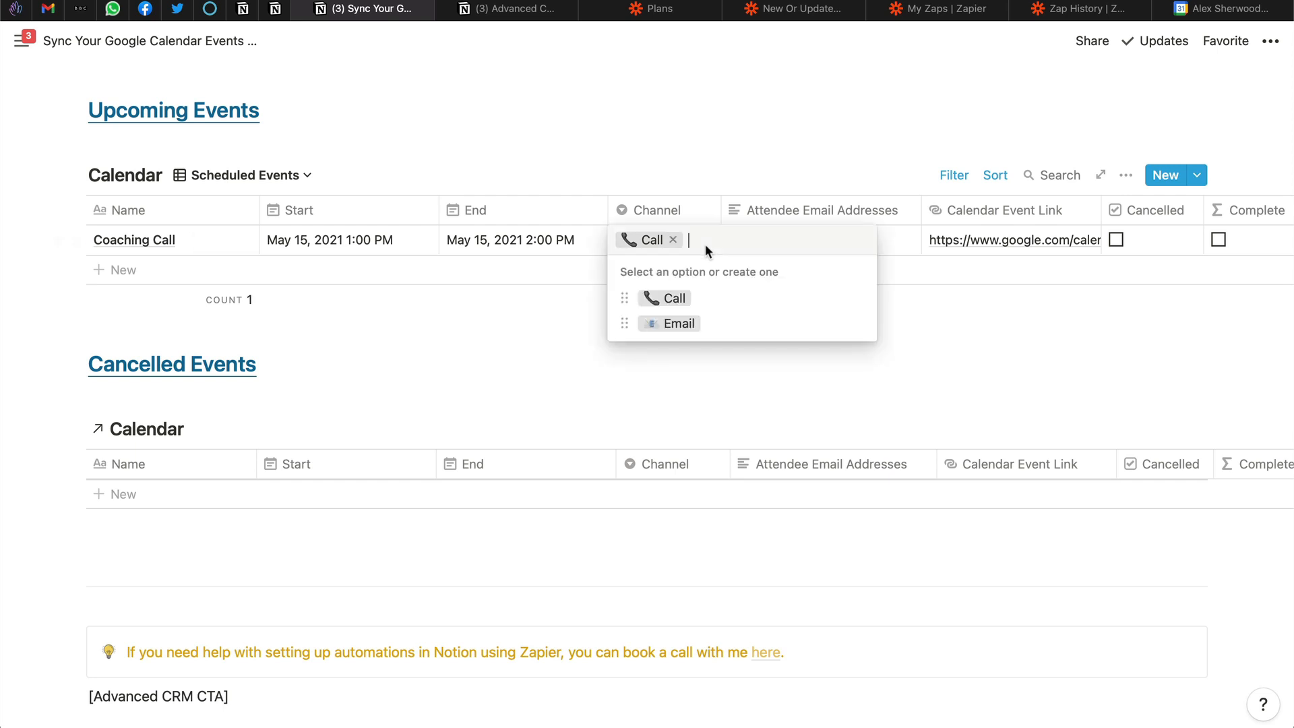
pyautogui.press('Escape')
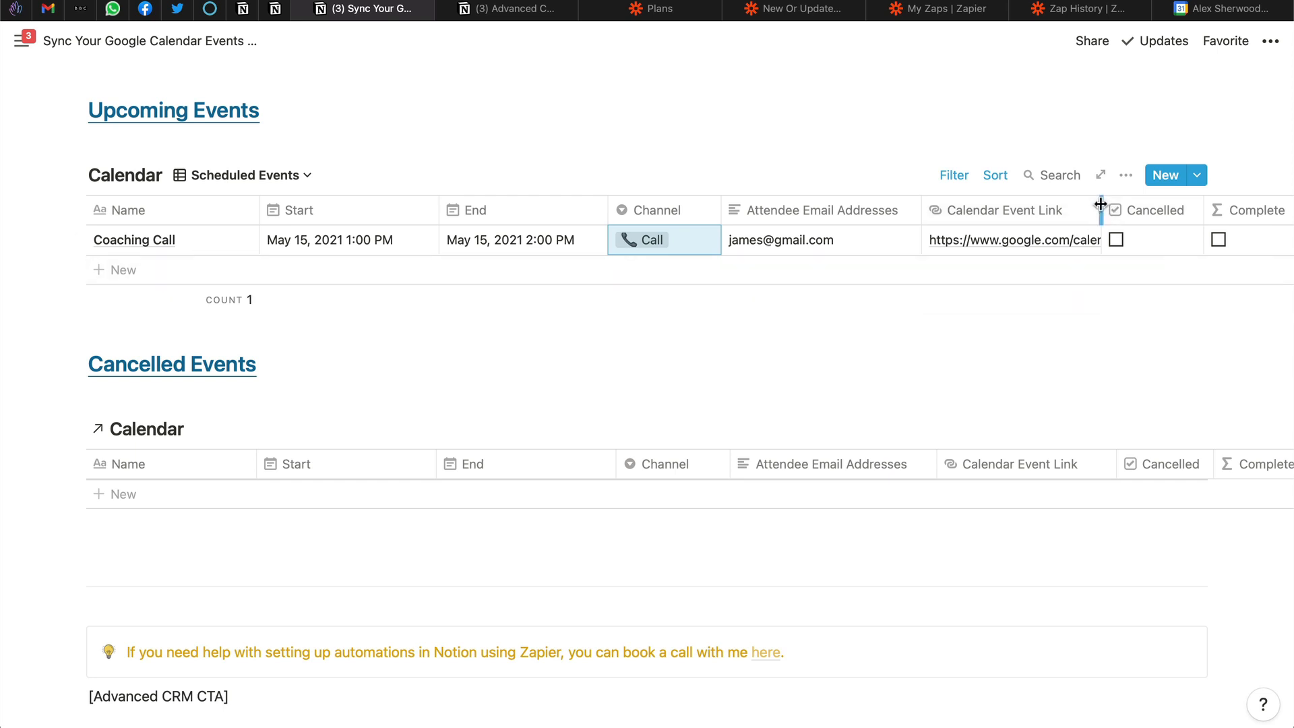
# Widen the Calendar Event Link column under Upcoming Events to show the link, and narrow it again
pyautogui.moveTo(1101, 206); pyautogui.dragTo(1267, 204)
pyautogui.hscroll(3, 1208, 205)
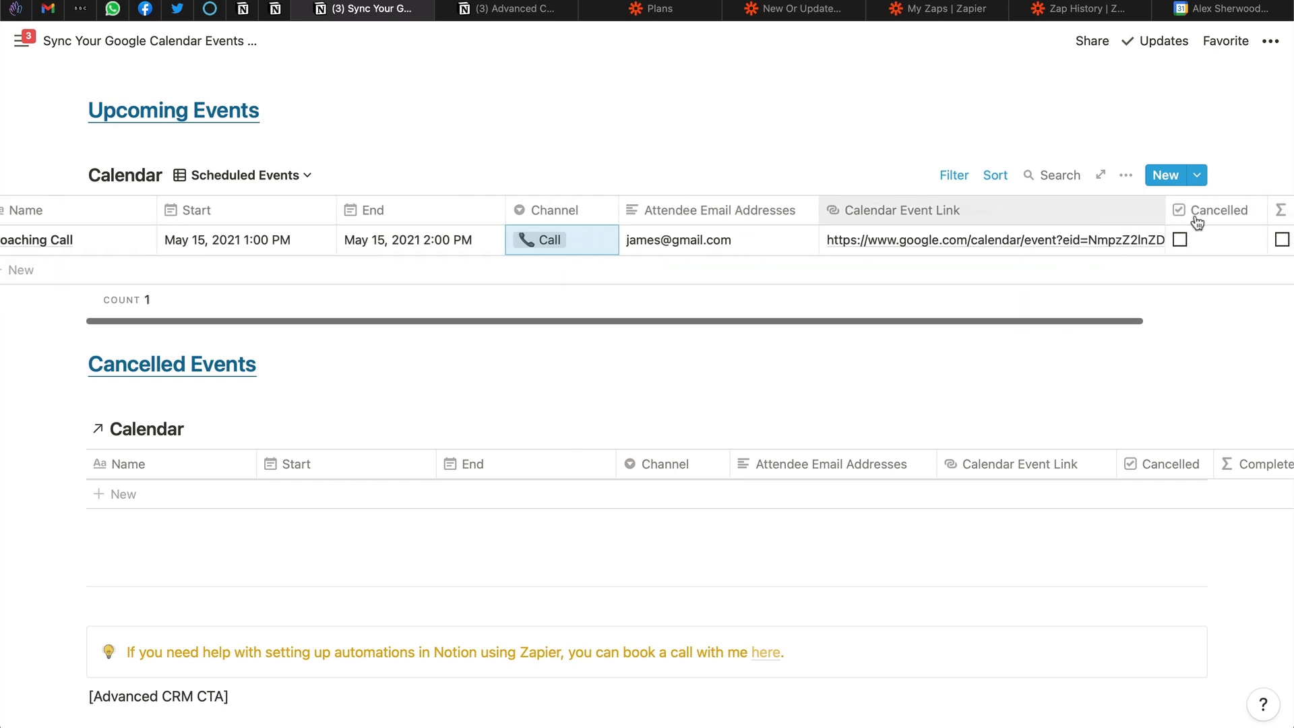
pyautogui.moveTo(1163, 205); pyautogui.dragTo(979, 224)
pyautogui.hscroll(-3, 932, 228)
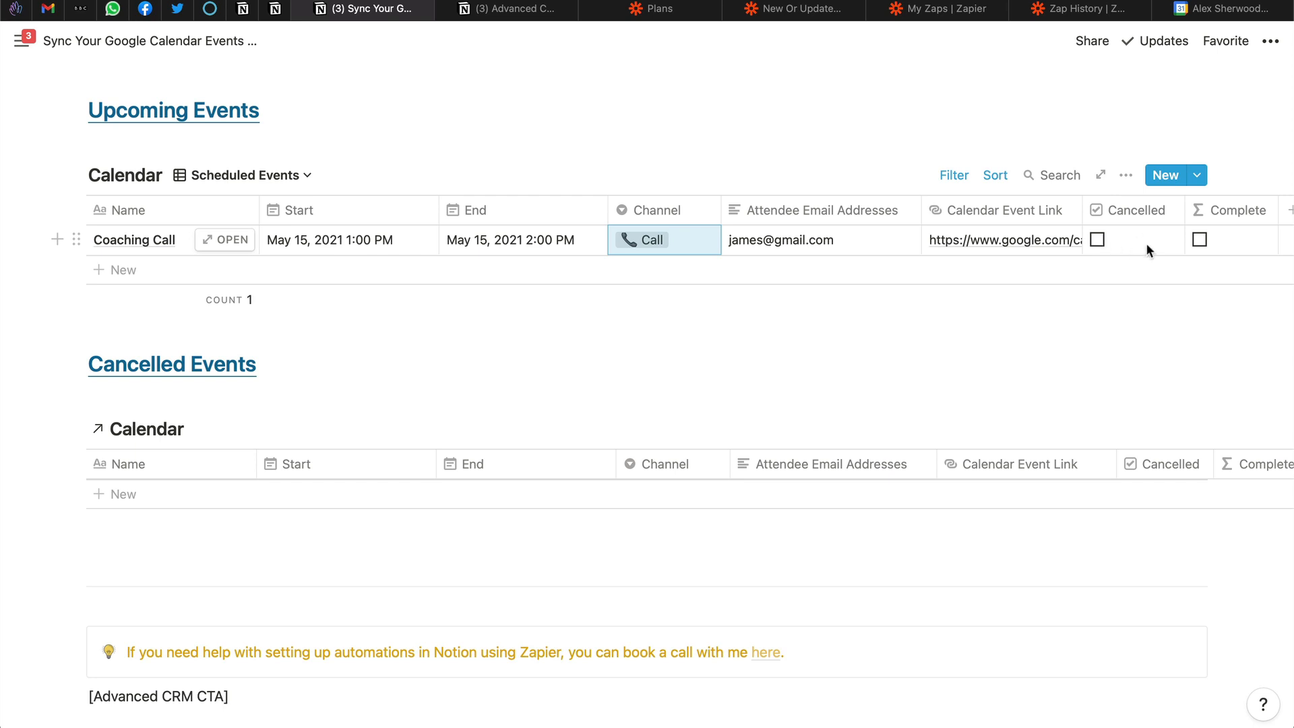
# Inspect the Complete property's formula and the filters on the Scheduled Events view
pyautogui.click(1249, 238)
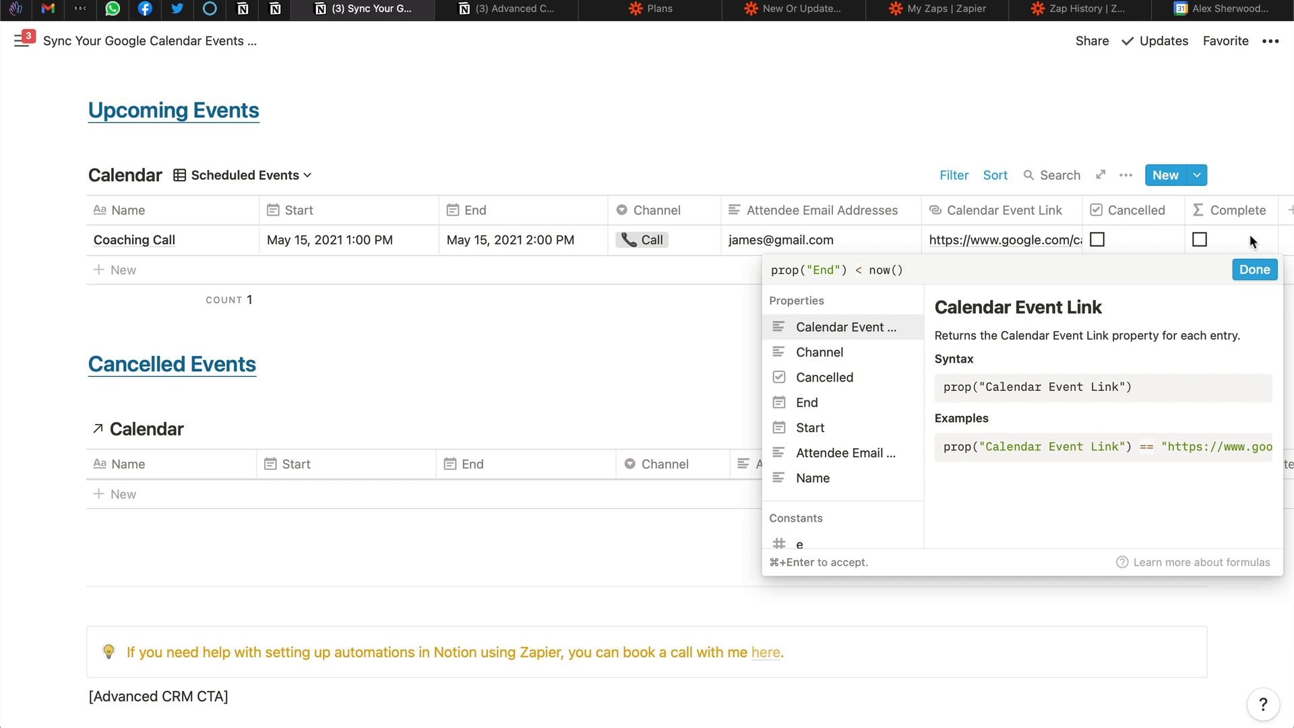
pyautogui.press('Escape')
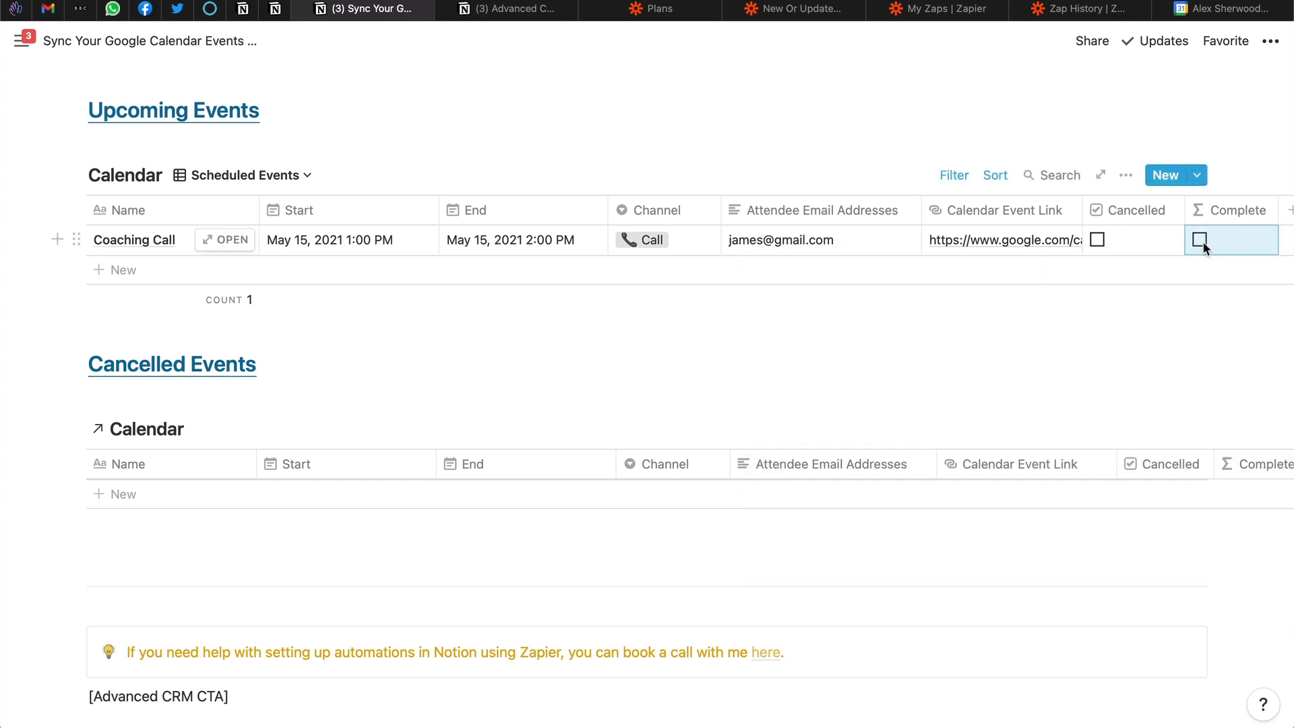
pyautogui.click(962, 182)
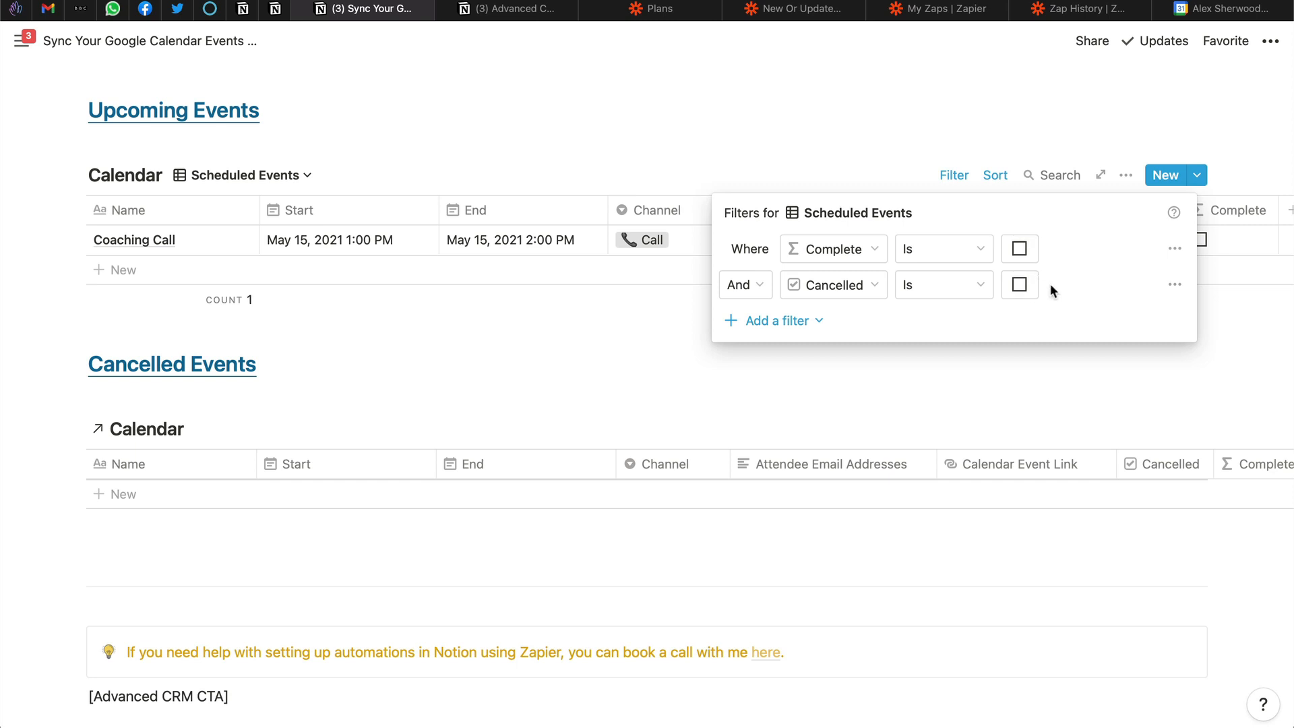
pyautogui.click(483, 249)
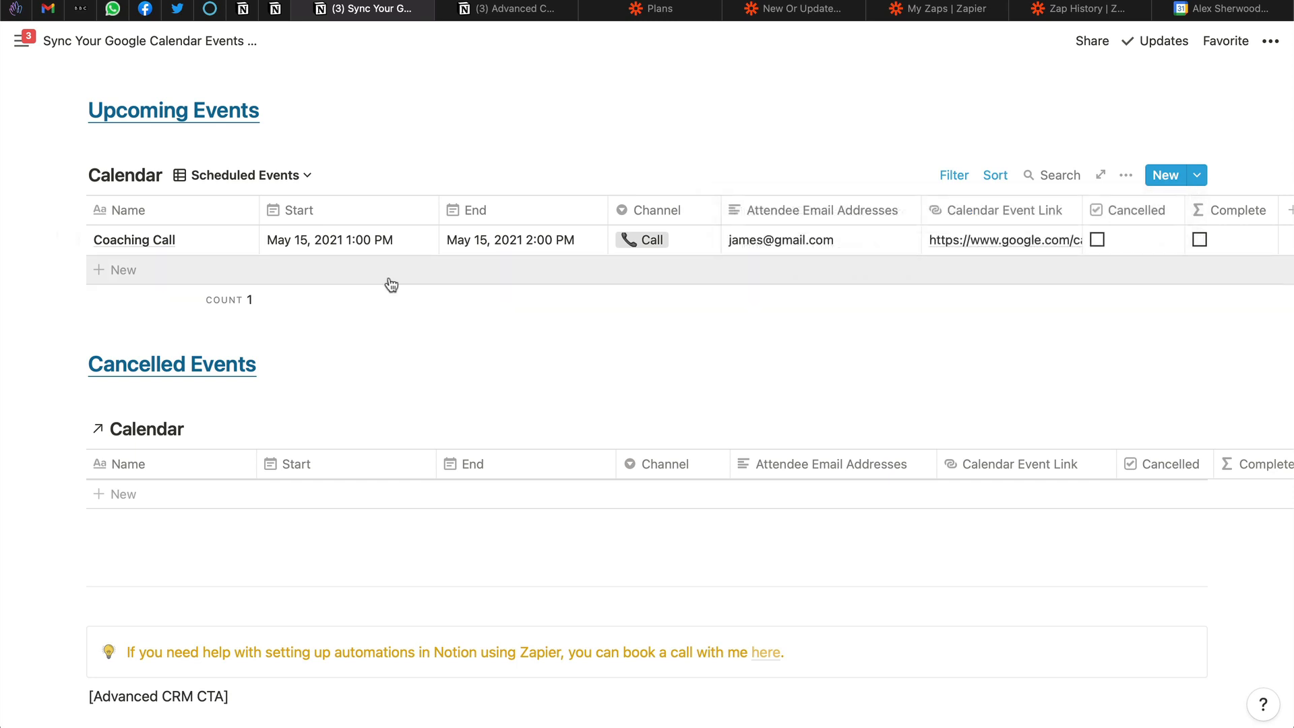
# Temporarily mark Coaching Call as cancelled to inspect the filter of the Cancelled Events table
pyautogui.click(1097, 240)
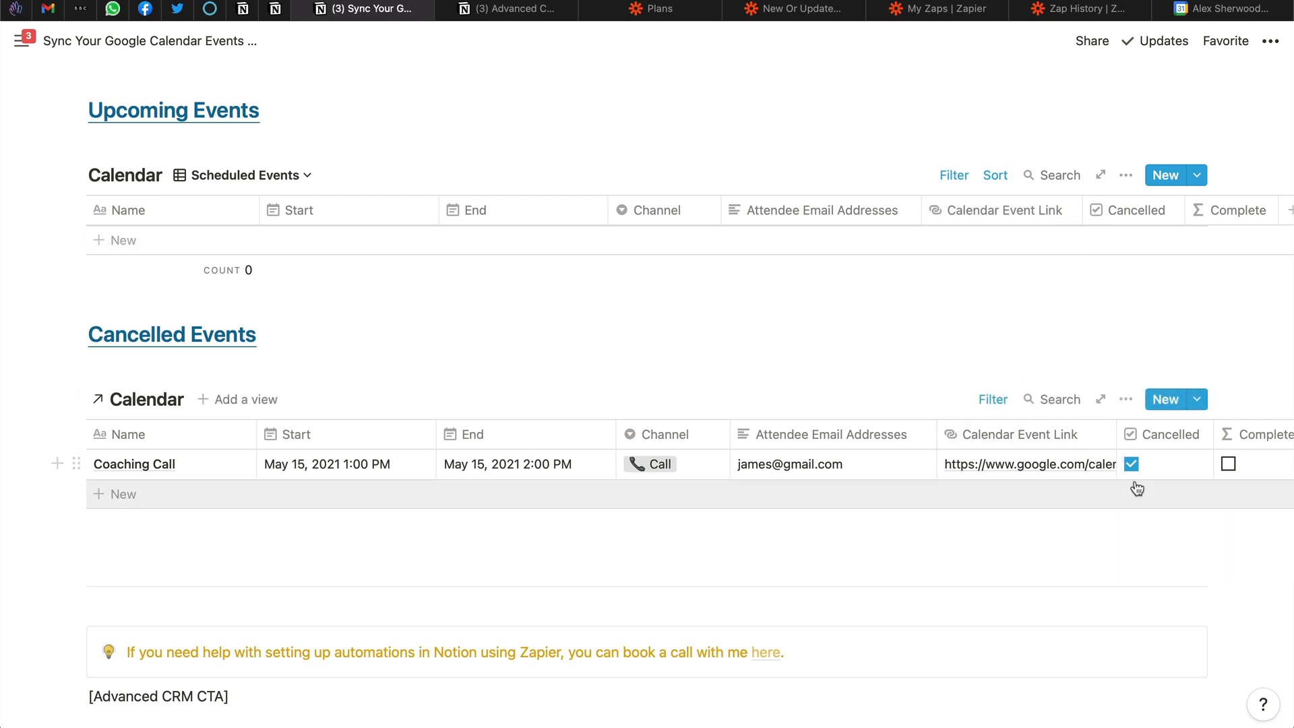
pyautogui.click(1003, 404)
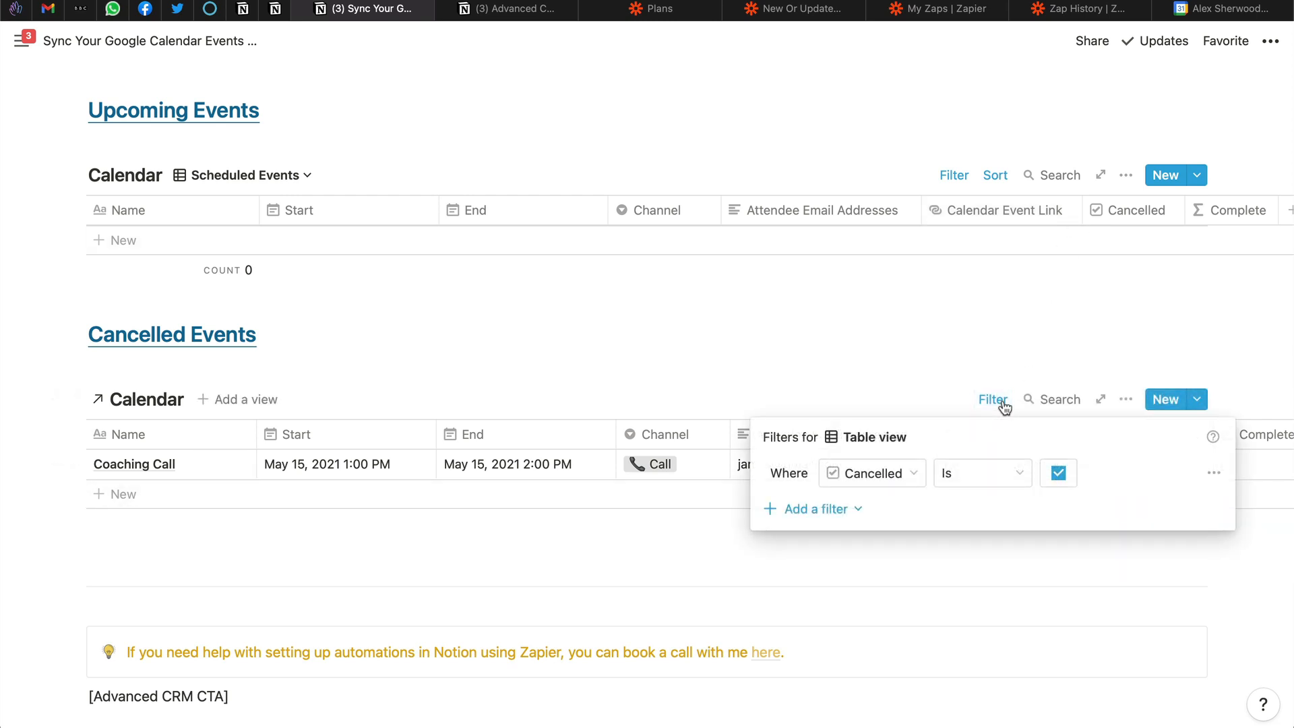
pyautogui.click(1004, 406)
pyautogui.click(1131, 464)
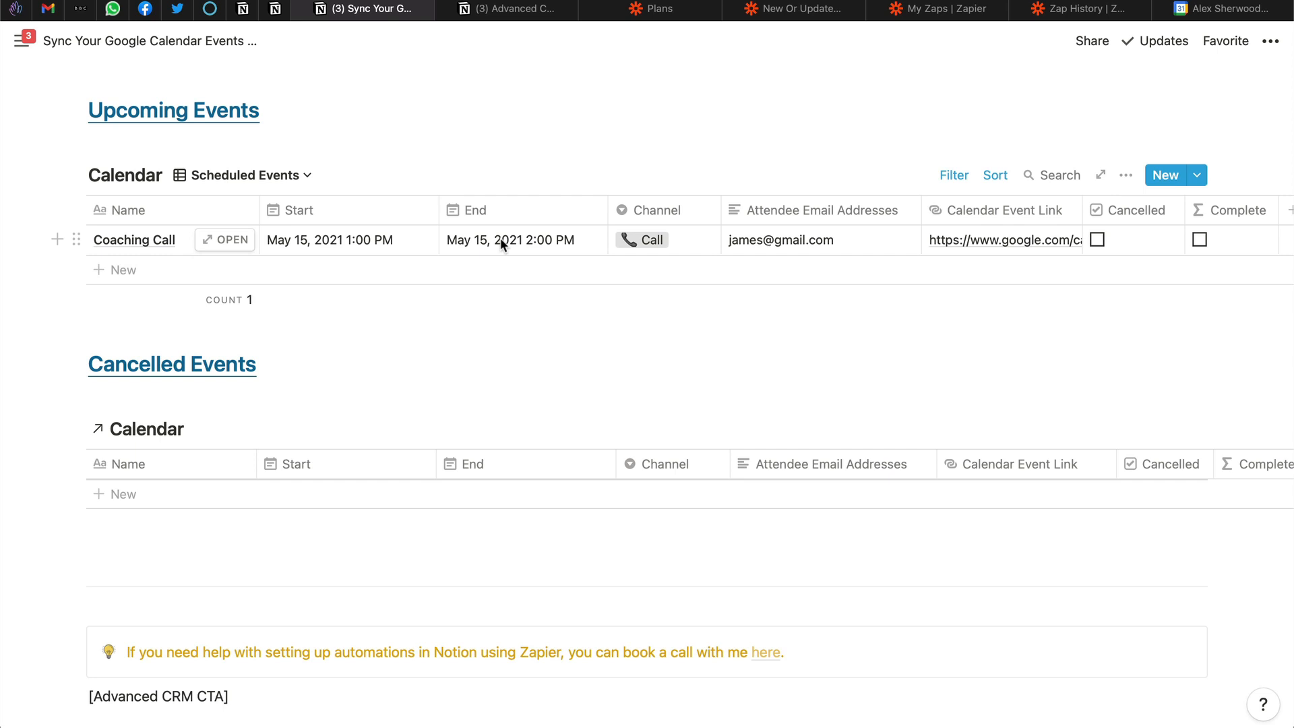
# Inspect the date options of Coaching Call's Start property, including the End date setting, without changing them
pyautogui.click(414, 235)
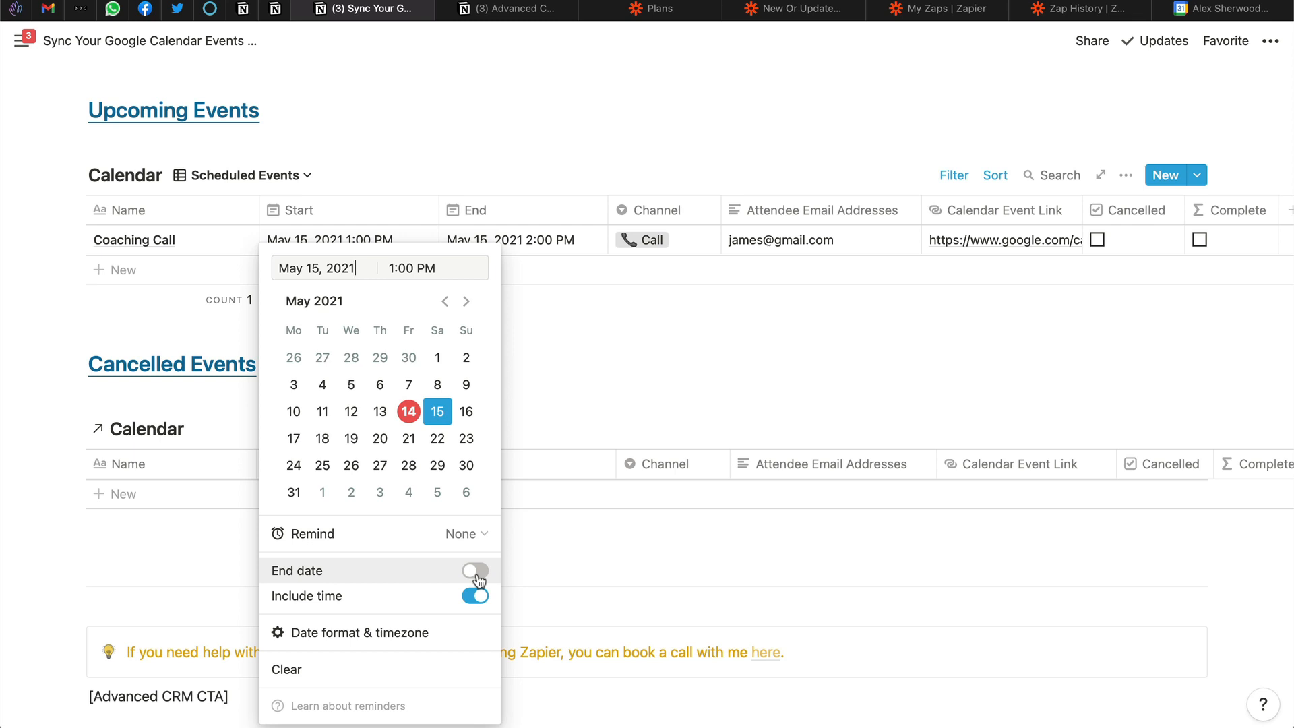
pyautogui.click(615, 262)
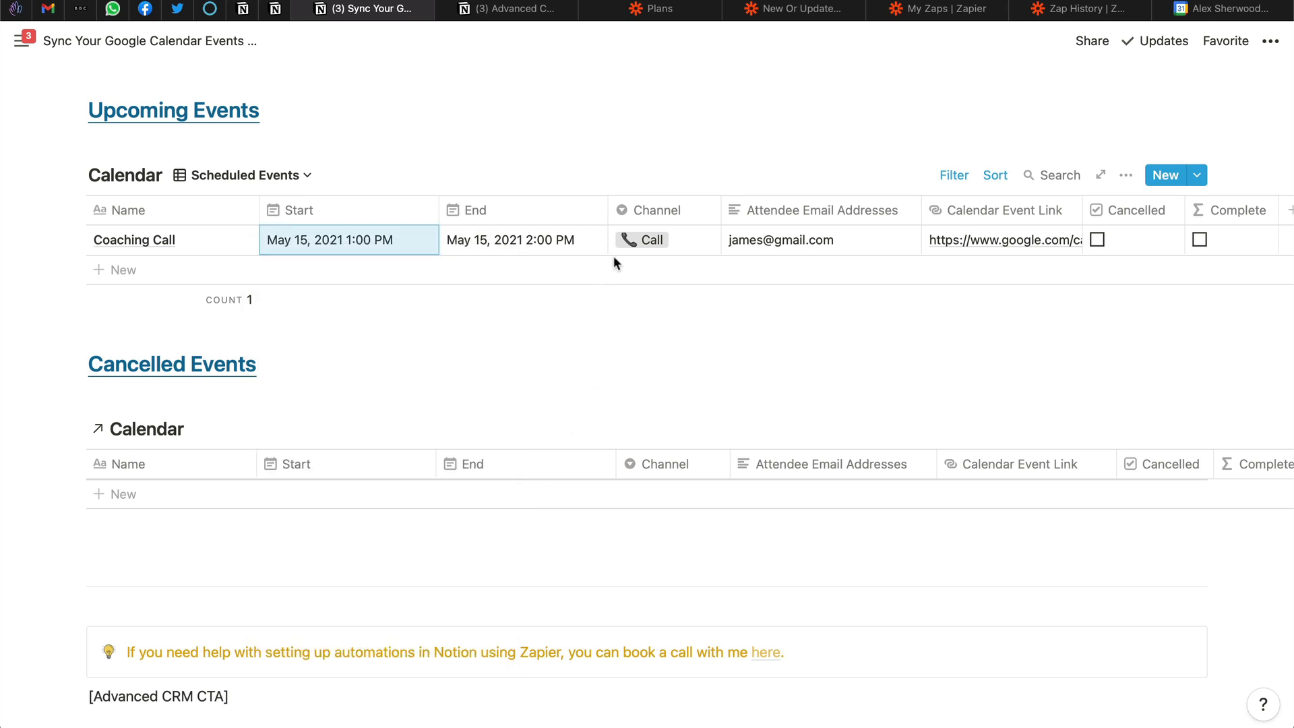
pyautogui.click(634, 374)
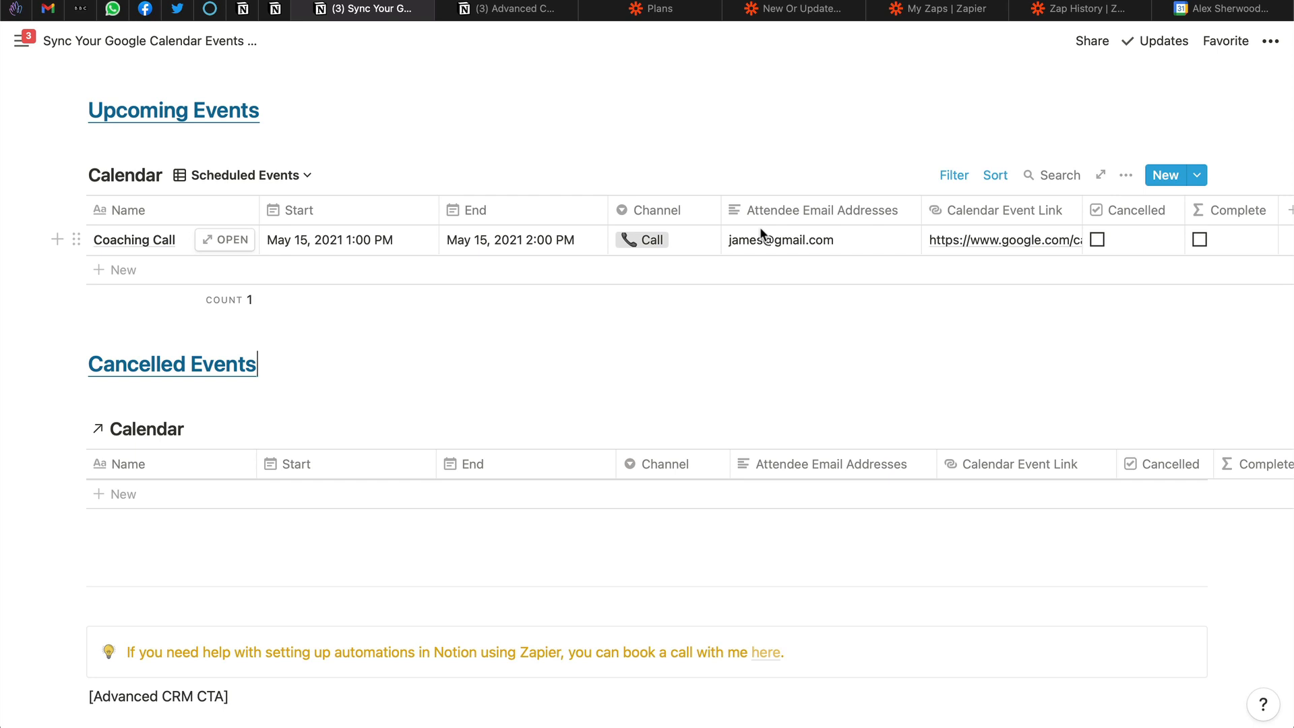
pyautogui.scroll(2, 761, 232)
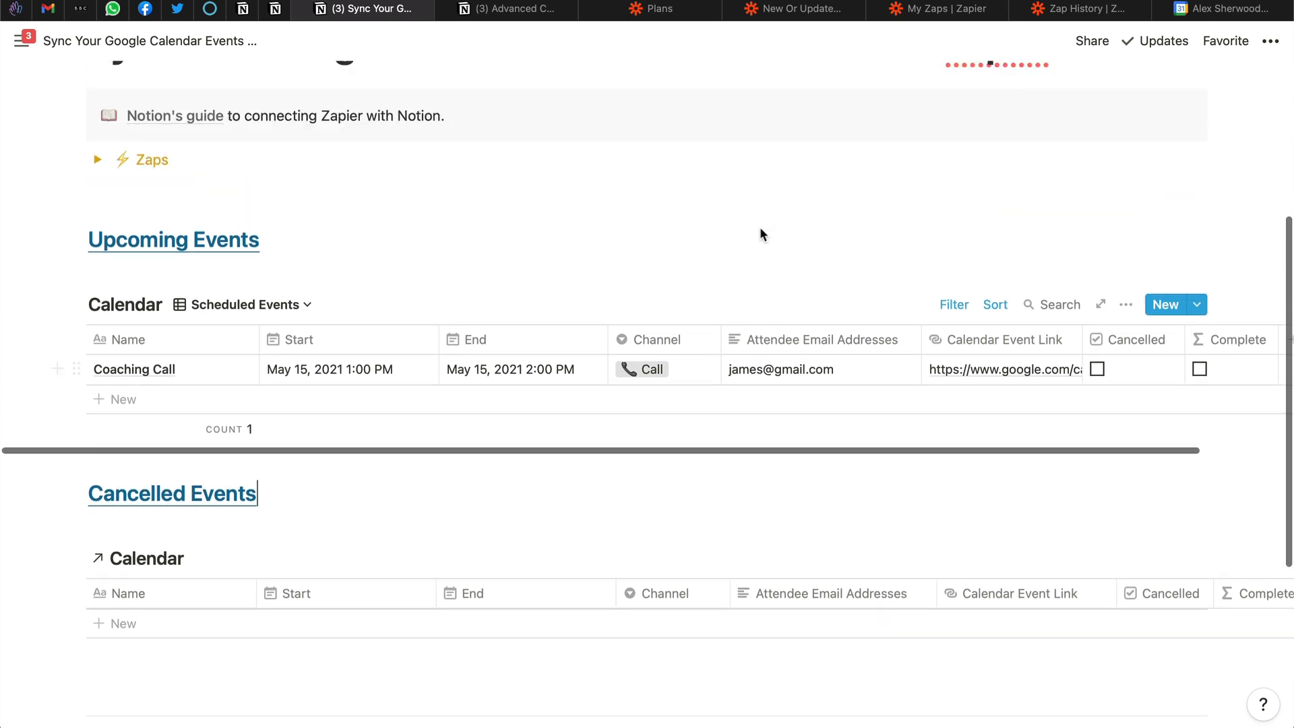
pyautogui.scroll(1, 761, 233)
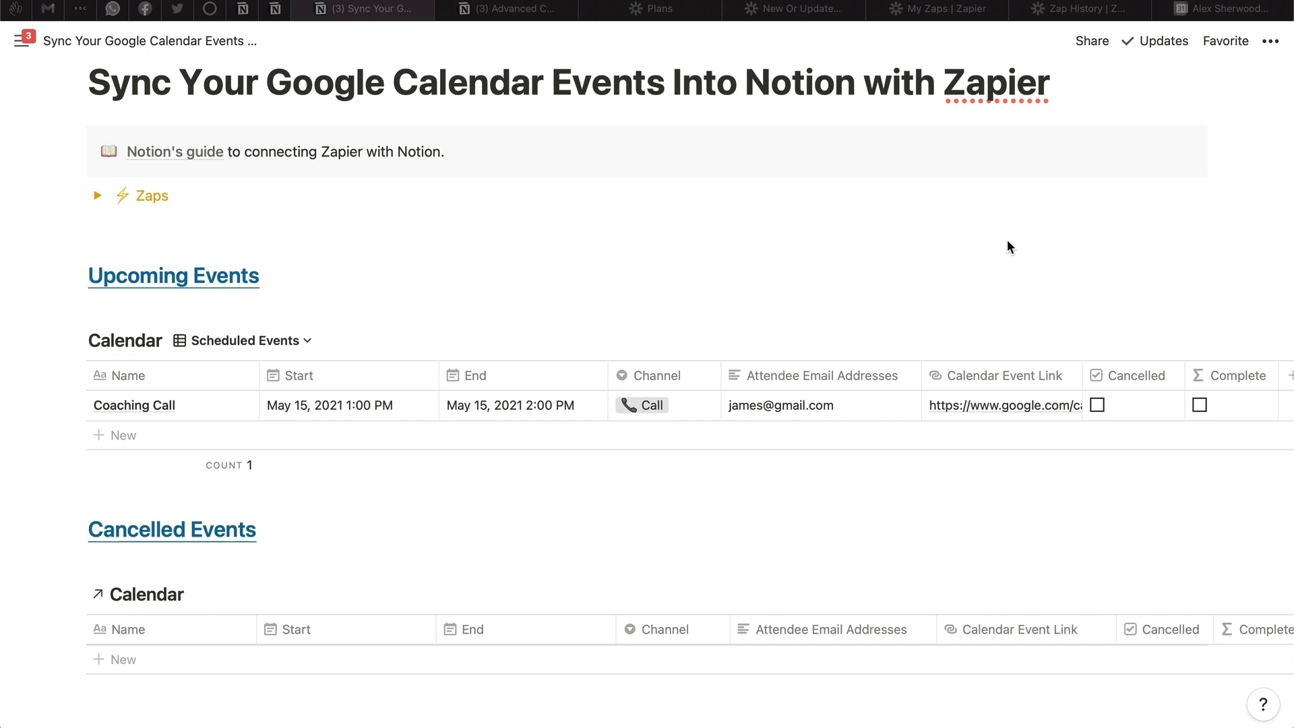
# Review the Demo event's properties in Advanced CRM, including the two hidden ones, and return to the Google Calendar sync page
pyautogui.click(541, 11)
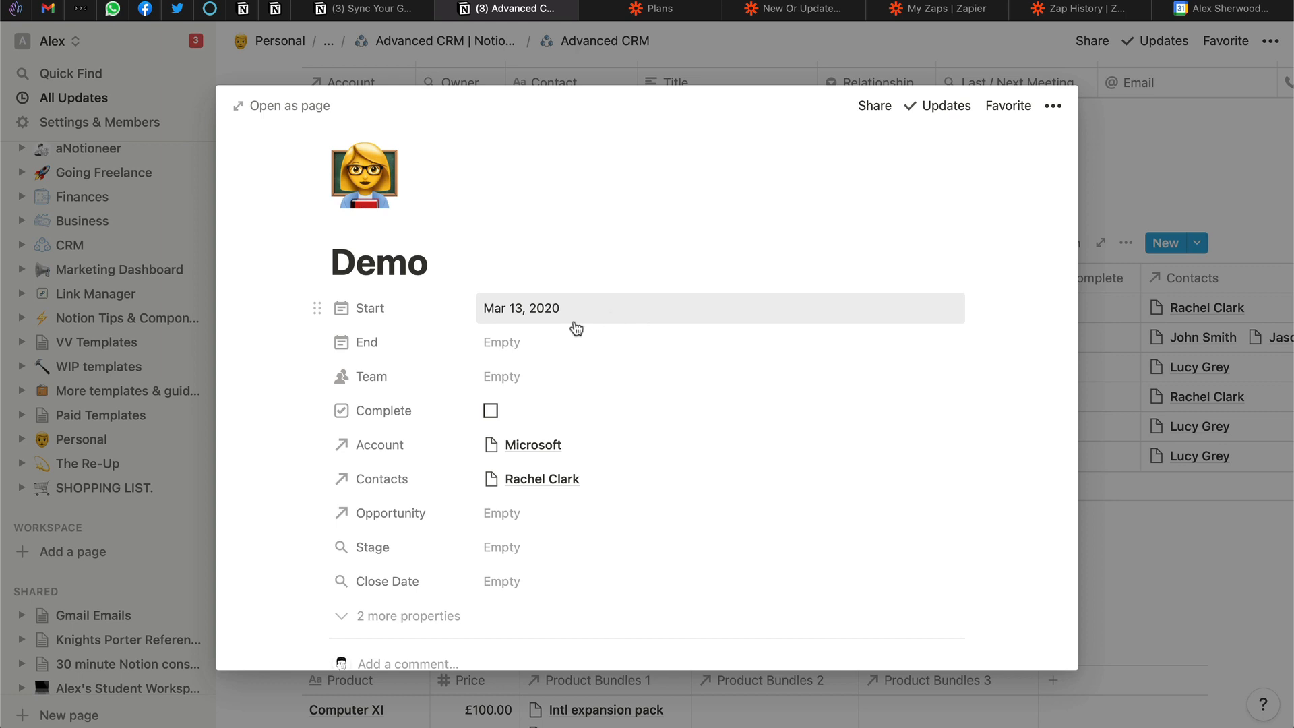
pyautogui.click(438, 624)
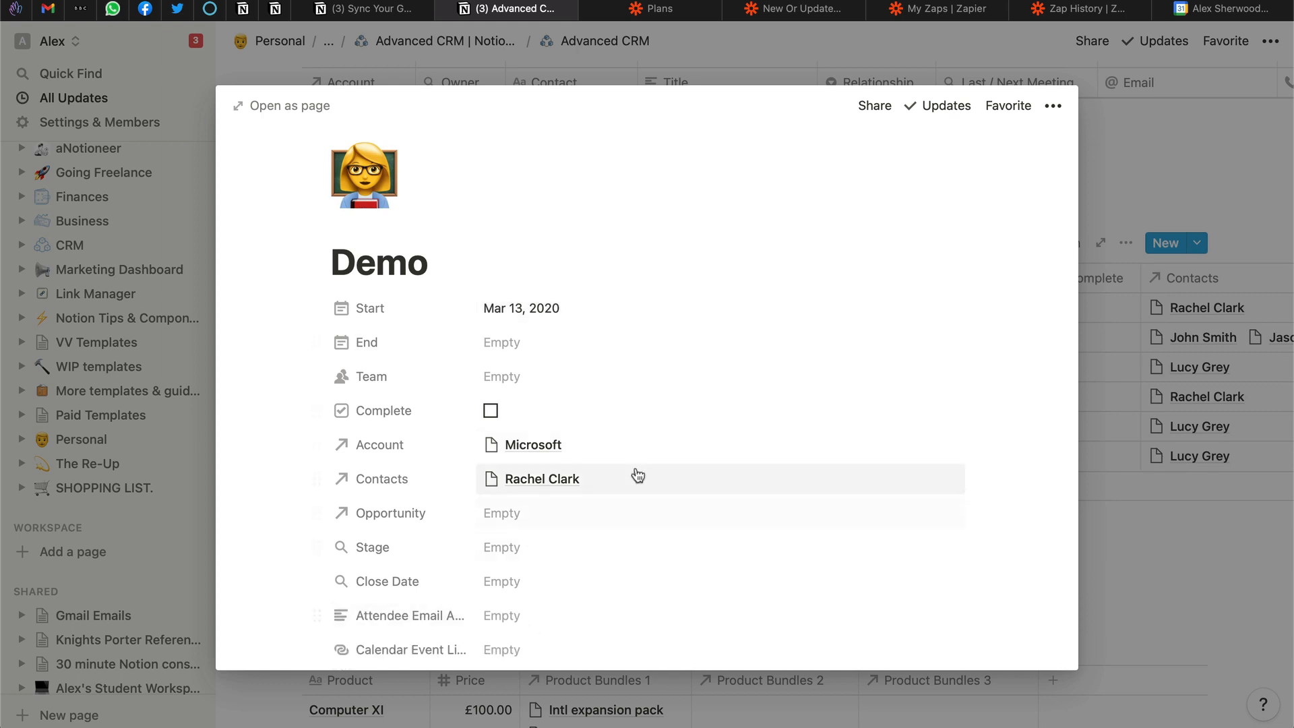
pyautogui.scroll(-2, 636, 475)
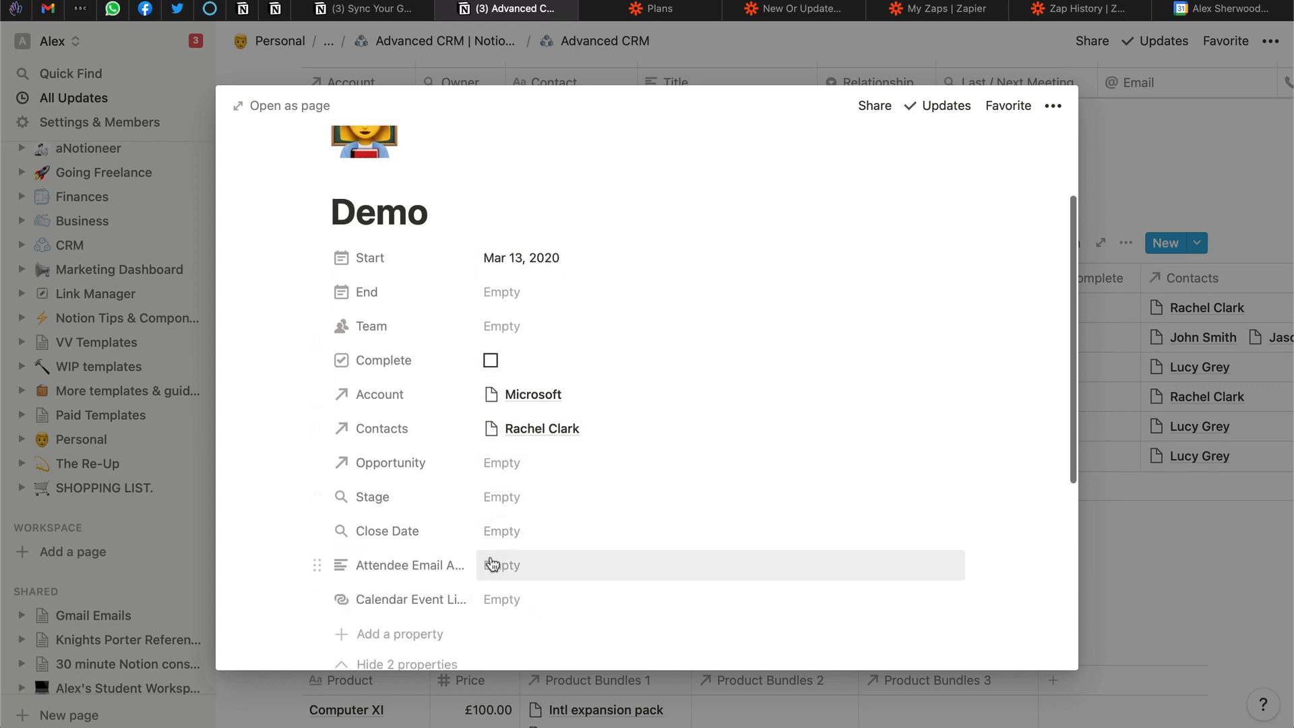
pyautogui.scroll(-2, 593, 506)
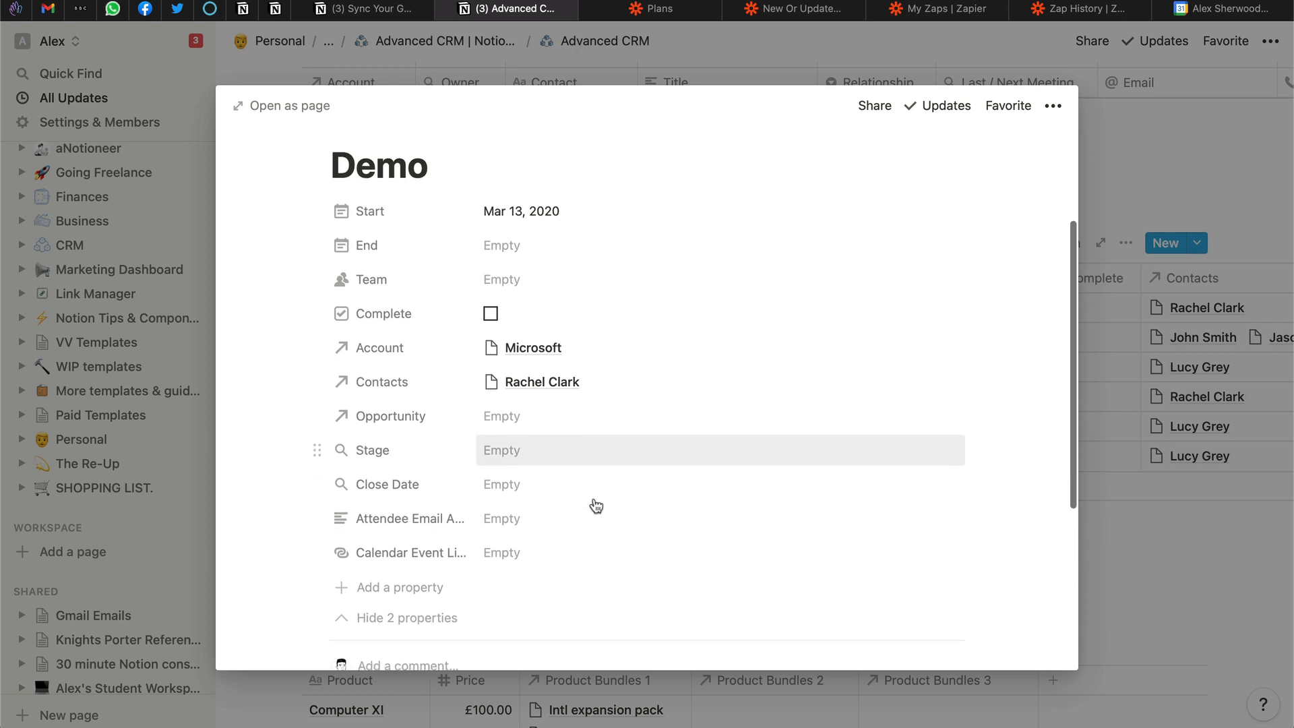
pyautogui.click(405, 620)
pyautogui.scroll(3, 976, 413)
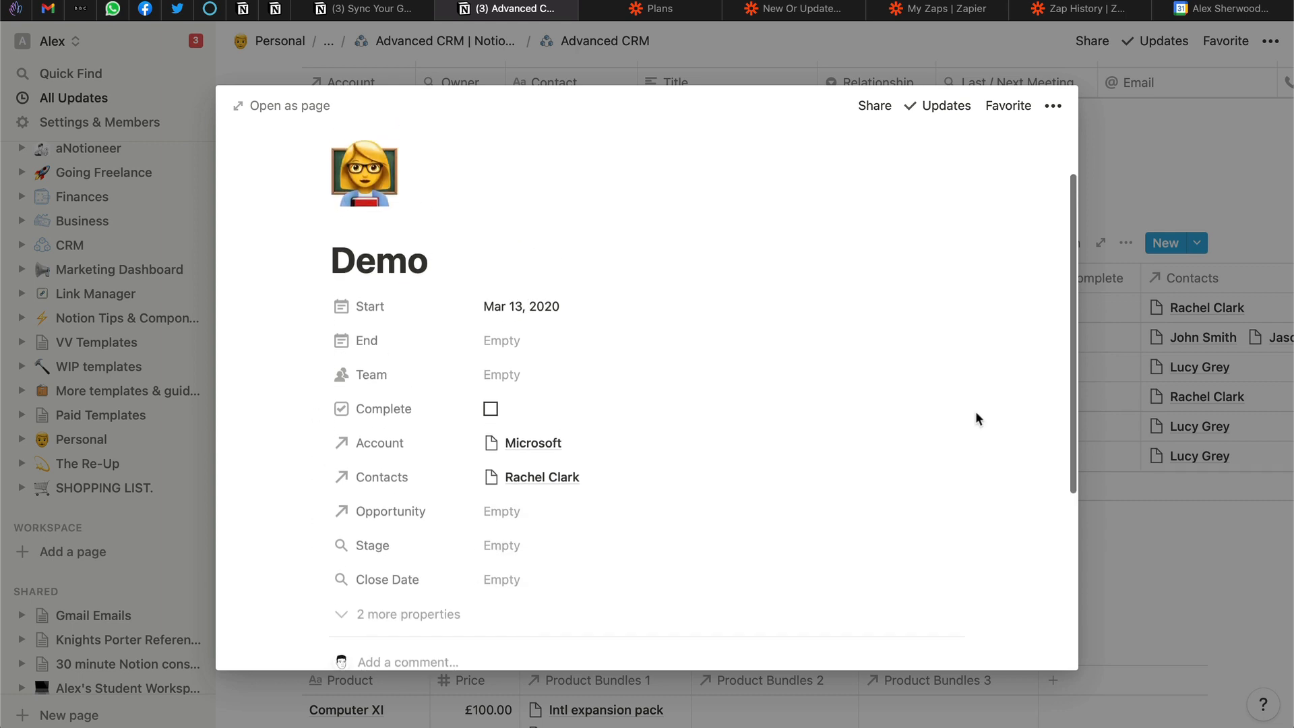
pyautogui.scroll(2, 976, 412)
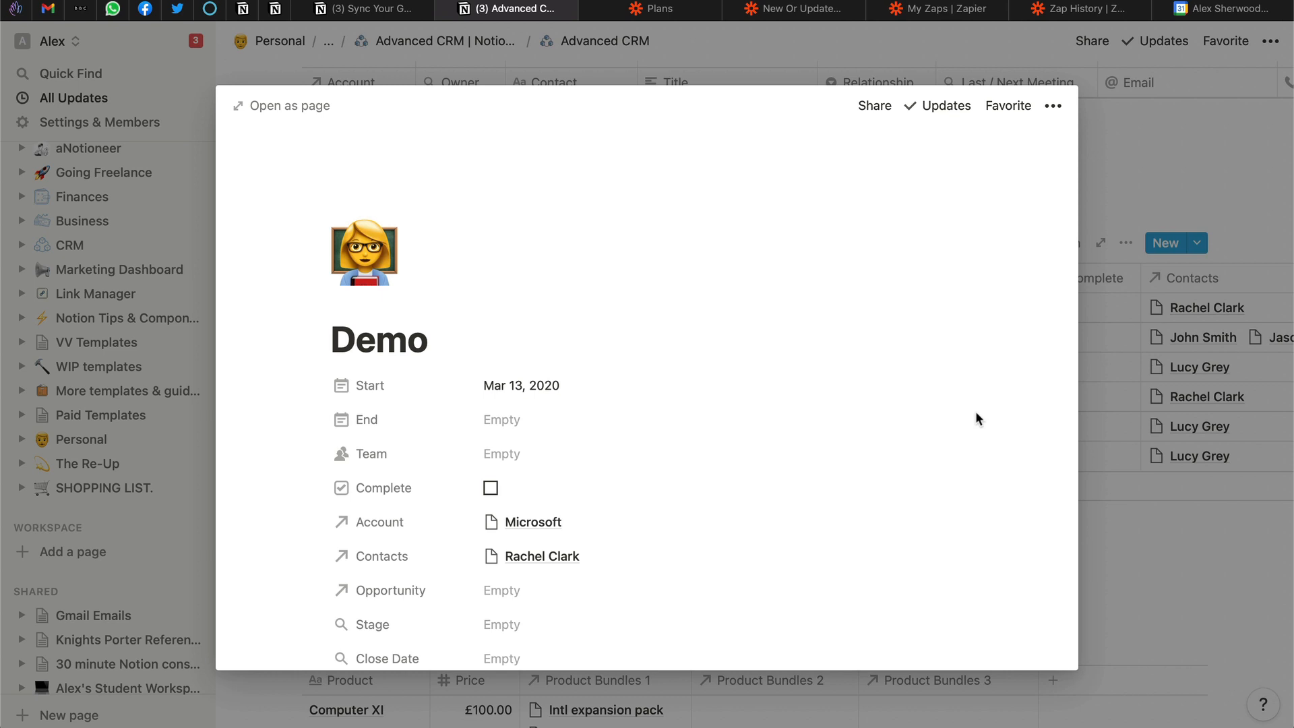
pyautogui.click(372, 15)
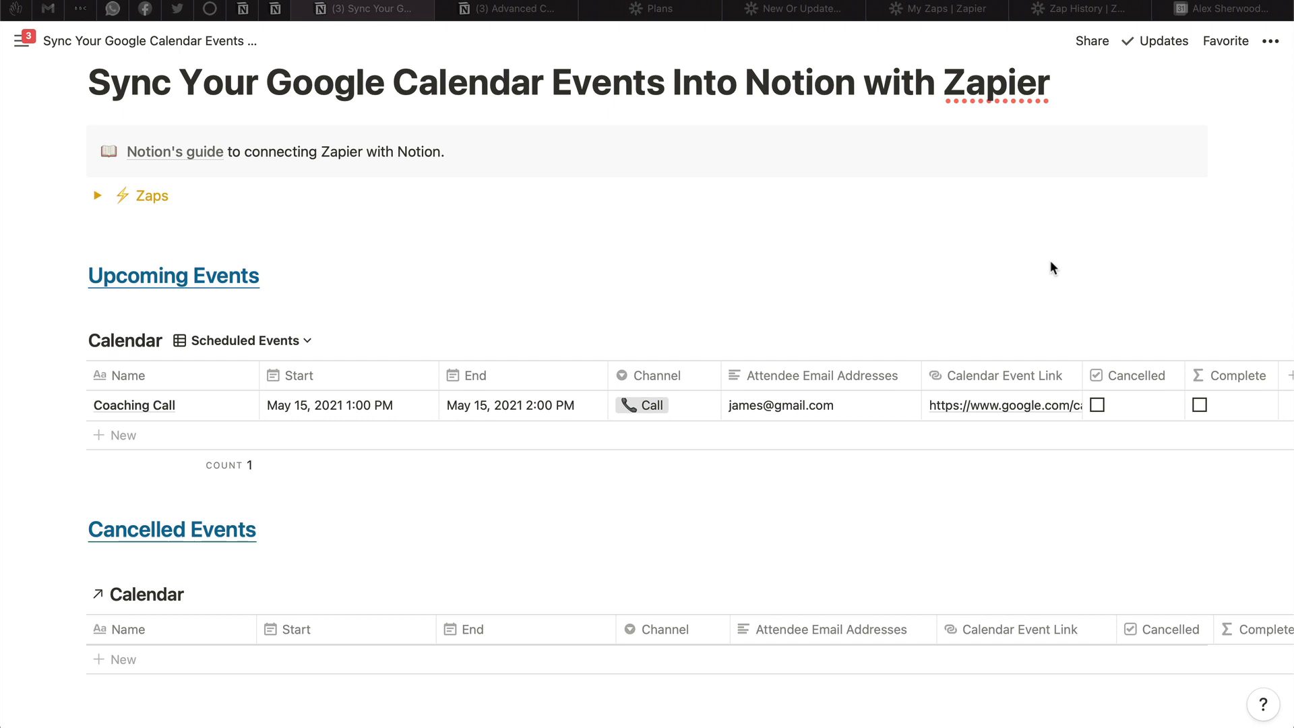
pyautogui.click(460, 145)
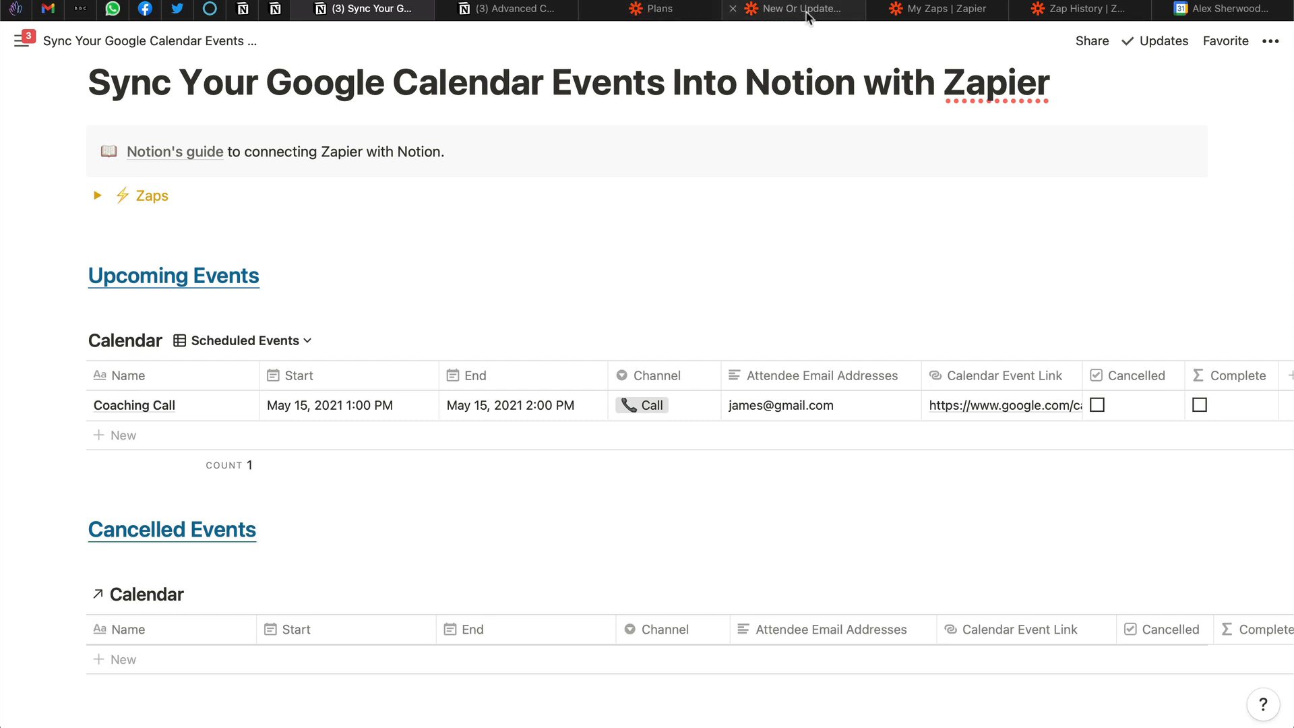
# Switch to Zapier's Zaps page and create a new Zap triggered by a New Event in Google Calendar
pyautogui.click(922, 10)
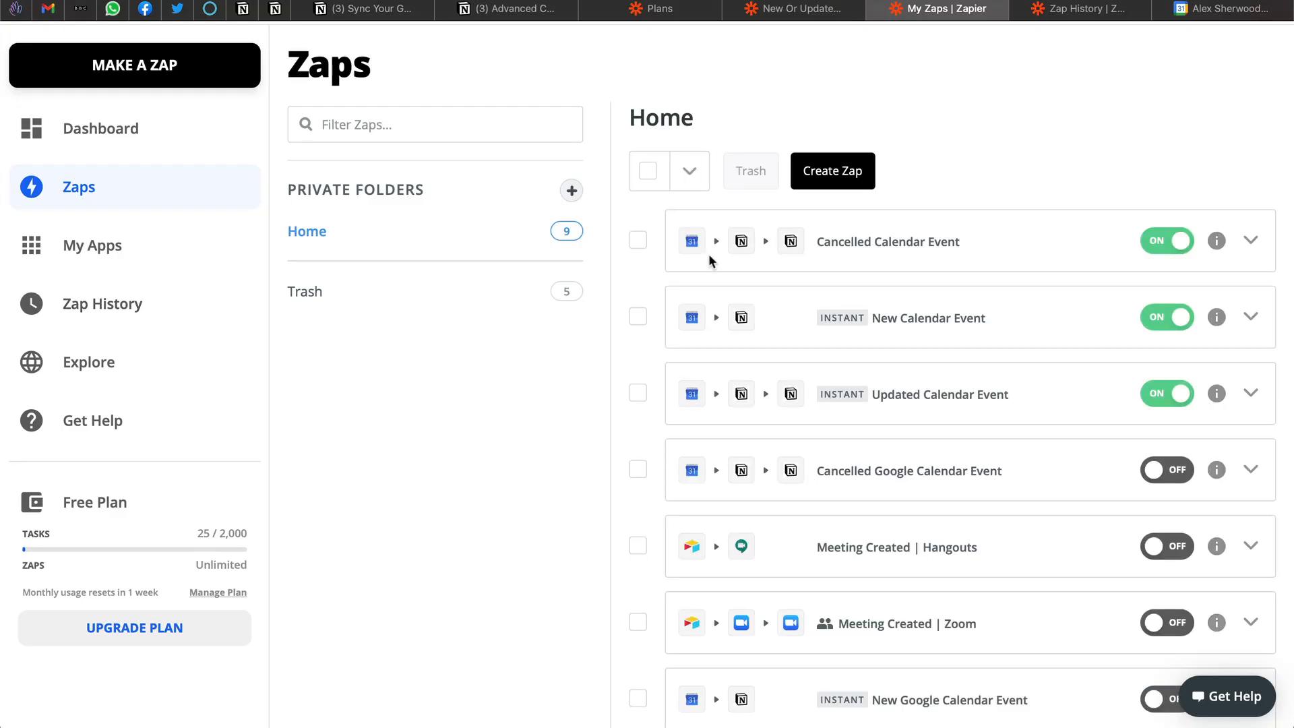
pyautogui.click(851, 173)
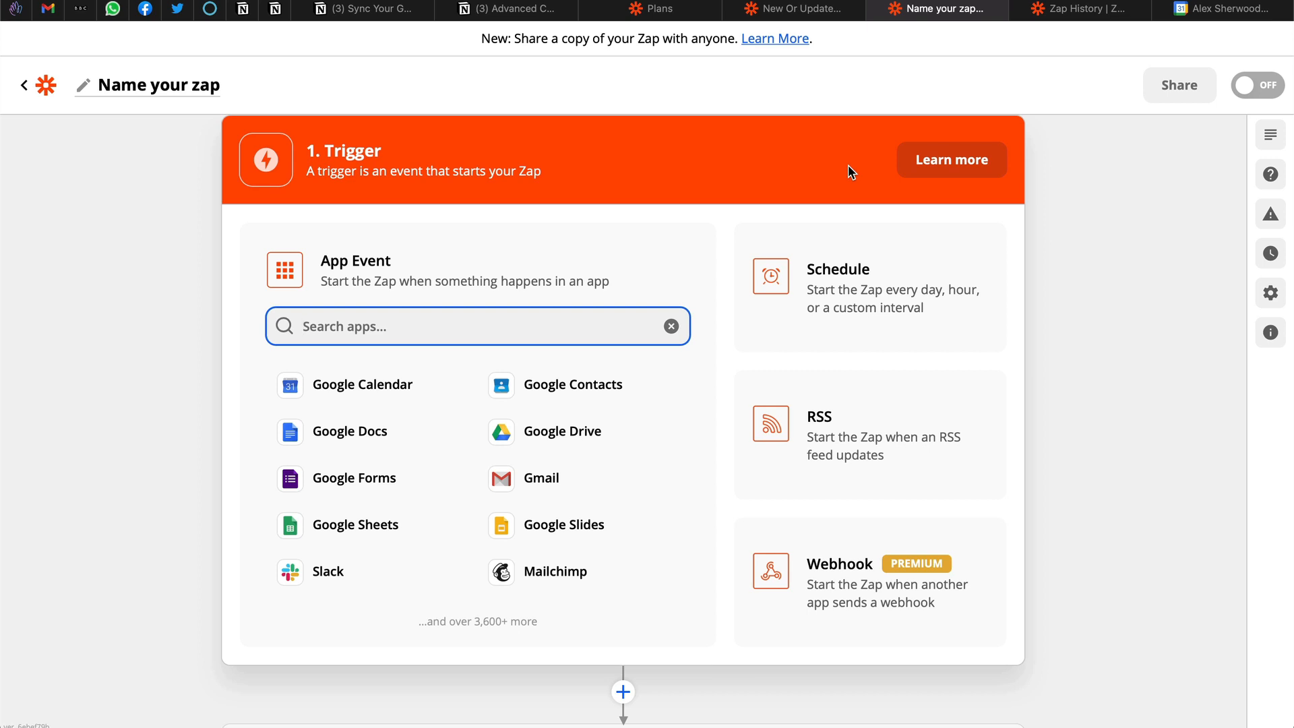
pyautogui.click(428, 394)
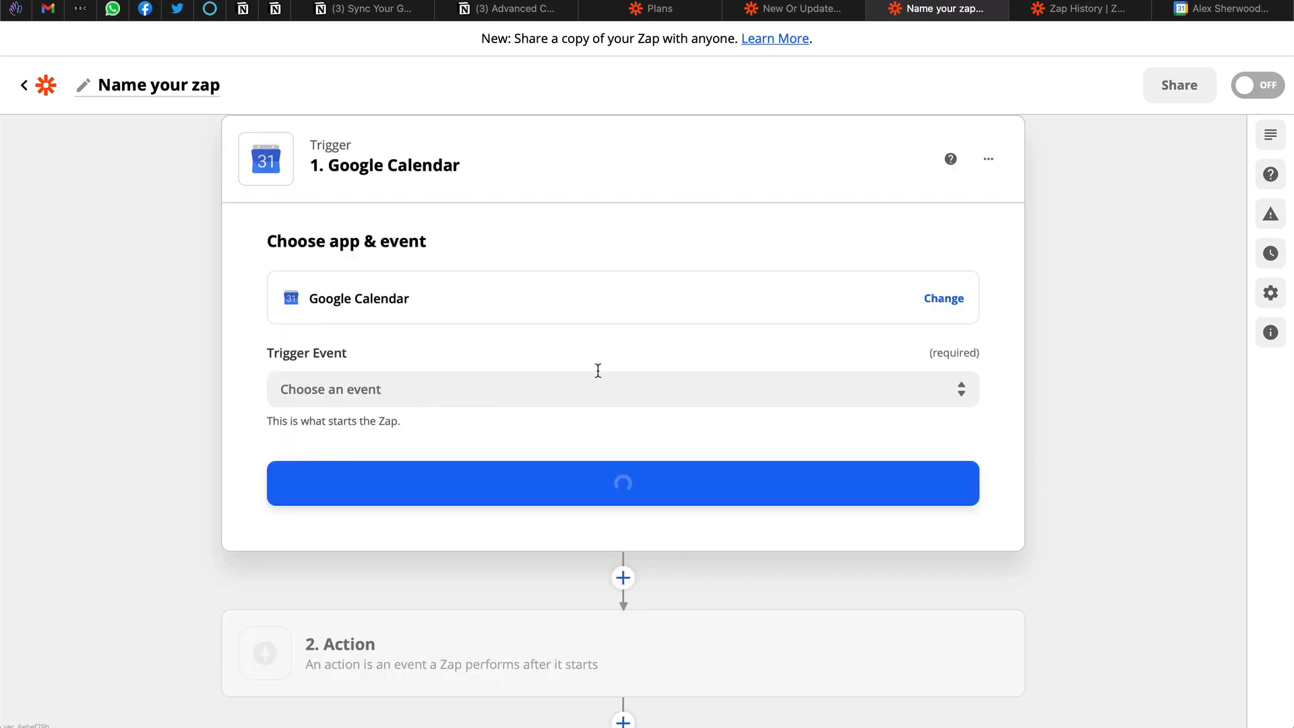
pyautogui.click(797, 396)
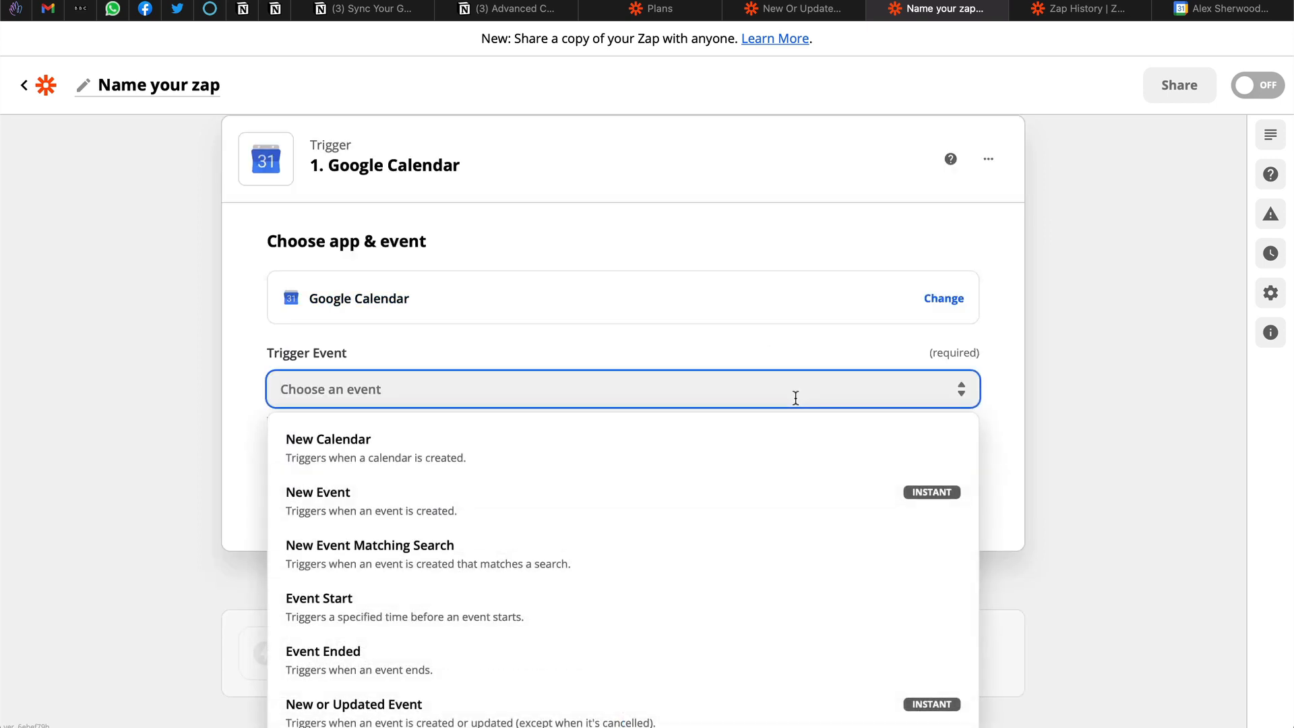
pyautogui.click(675, 514)
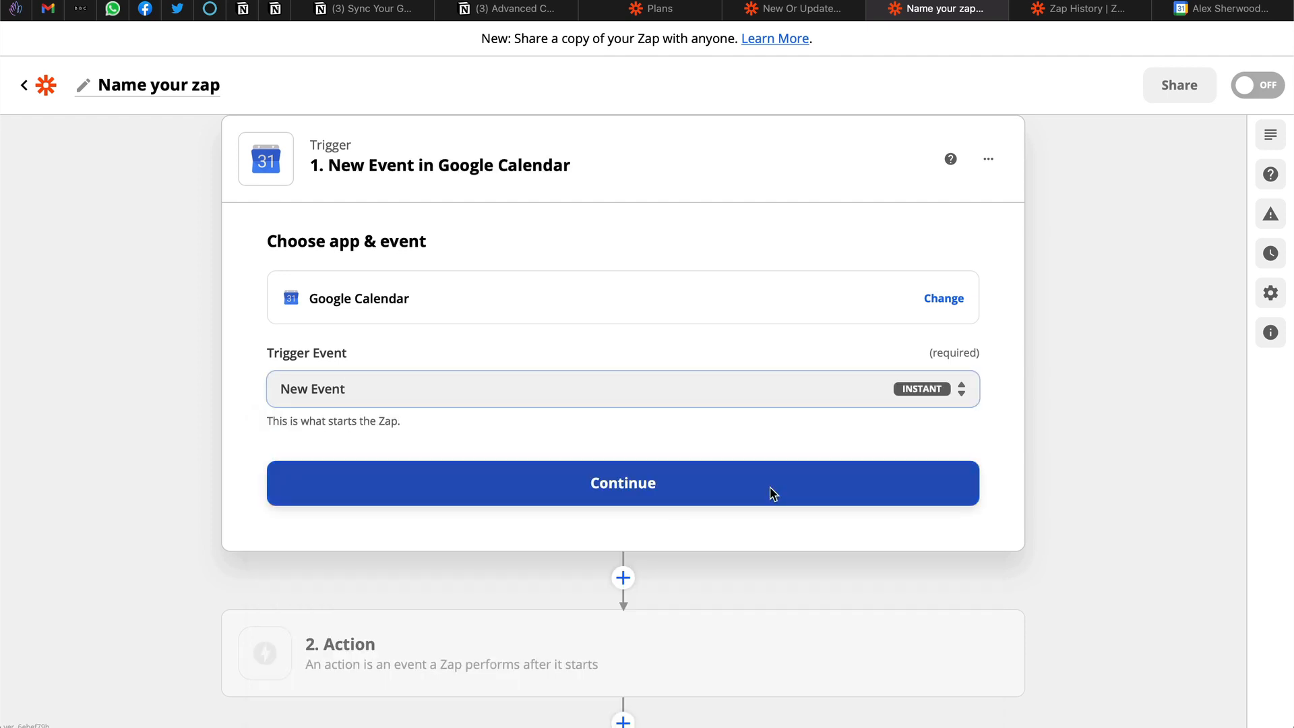
pyautogui.click(772, 495)
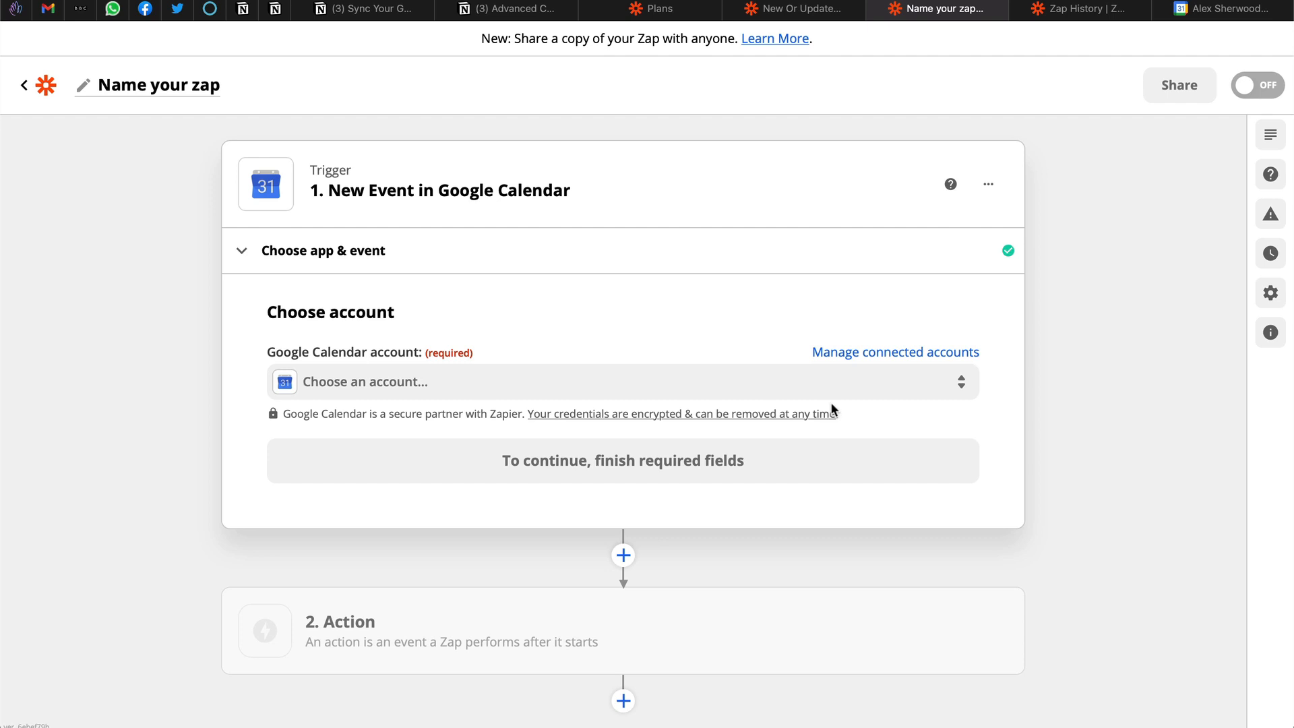
# Select the connected Google Calendar account for the trigger and set its calendar to Demo Calendar
pyautogui.click(849, 383)
pyautogui.click(526, 523)
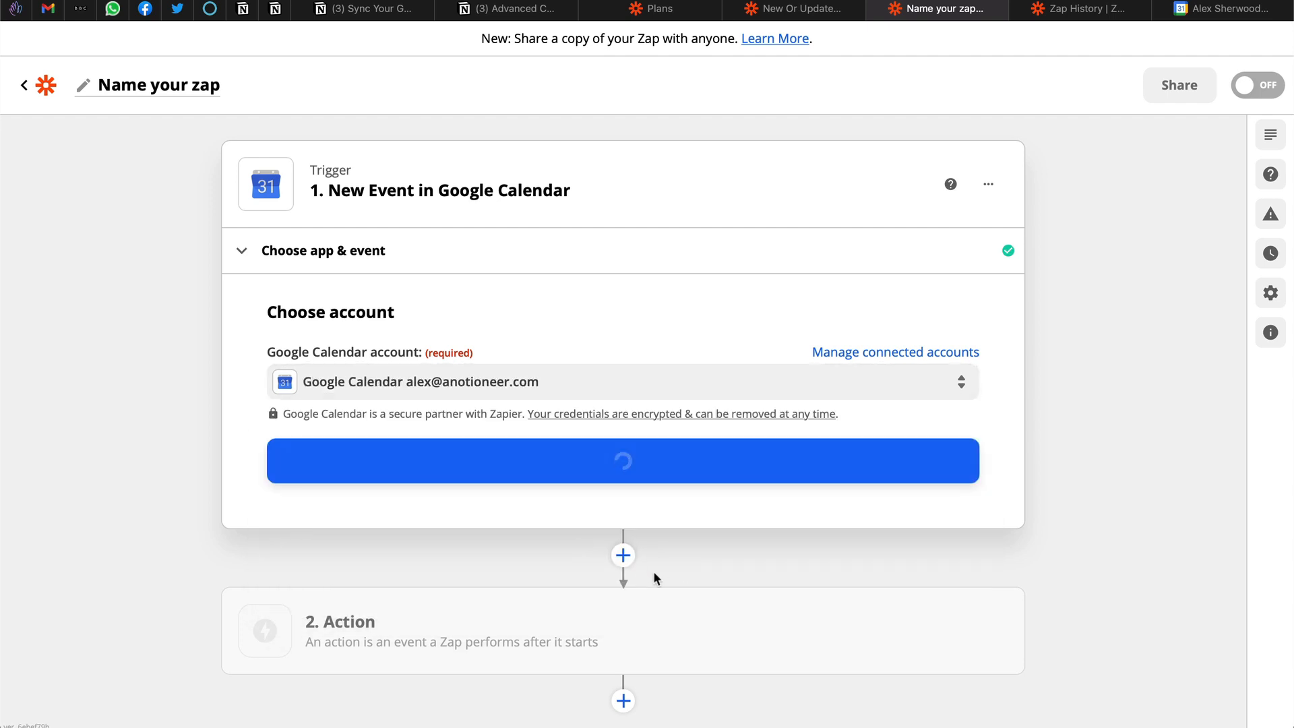
pyautogui.click(713, 465)
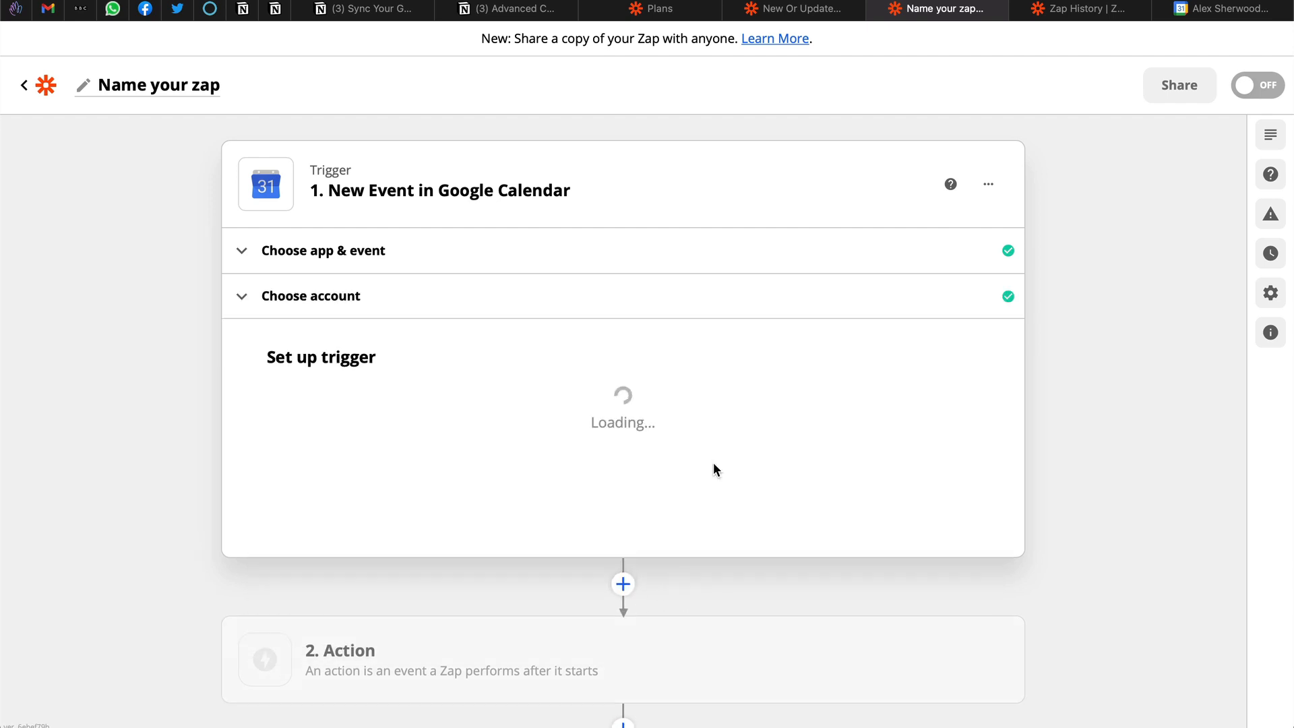
pyautogui.click(670, 439)
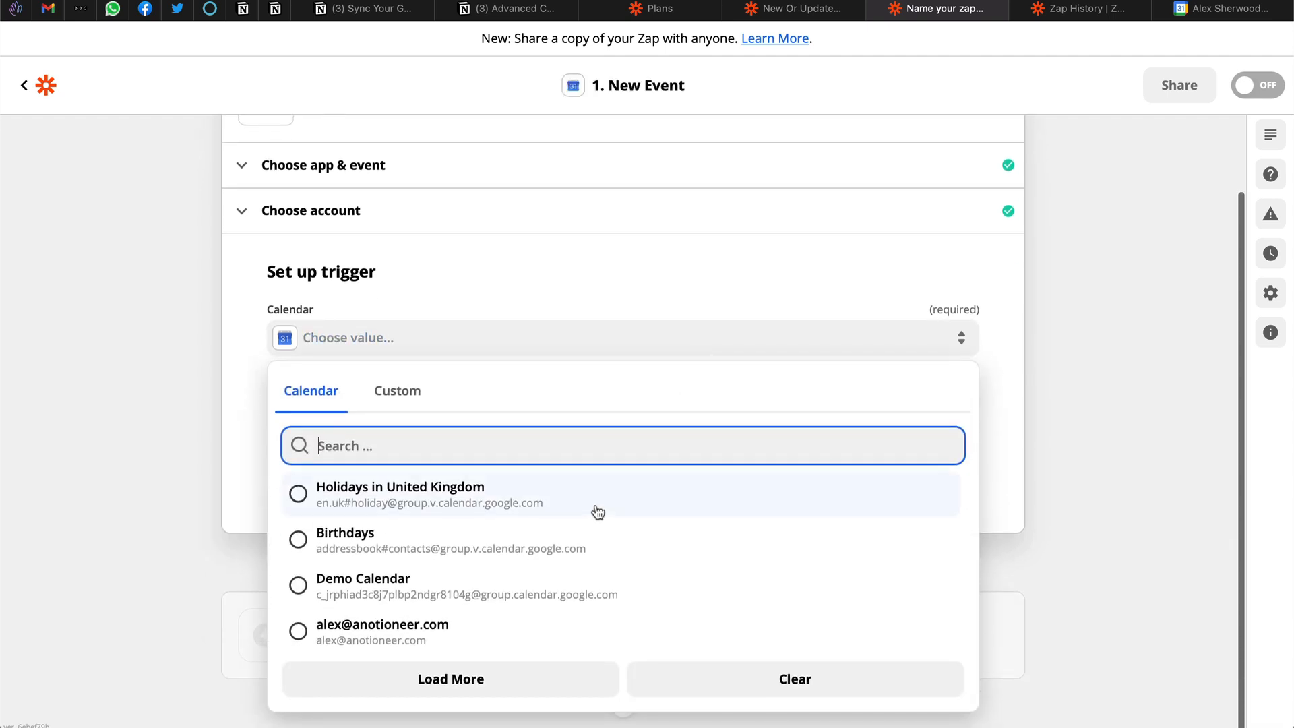
pyautogui.click(593, 589)
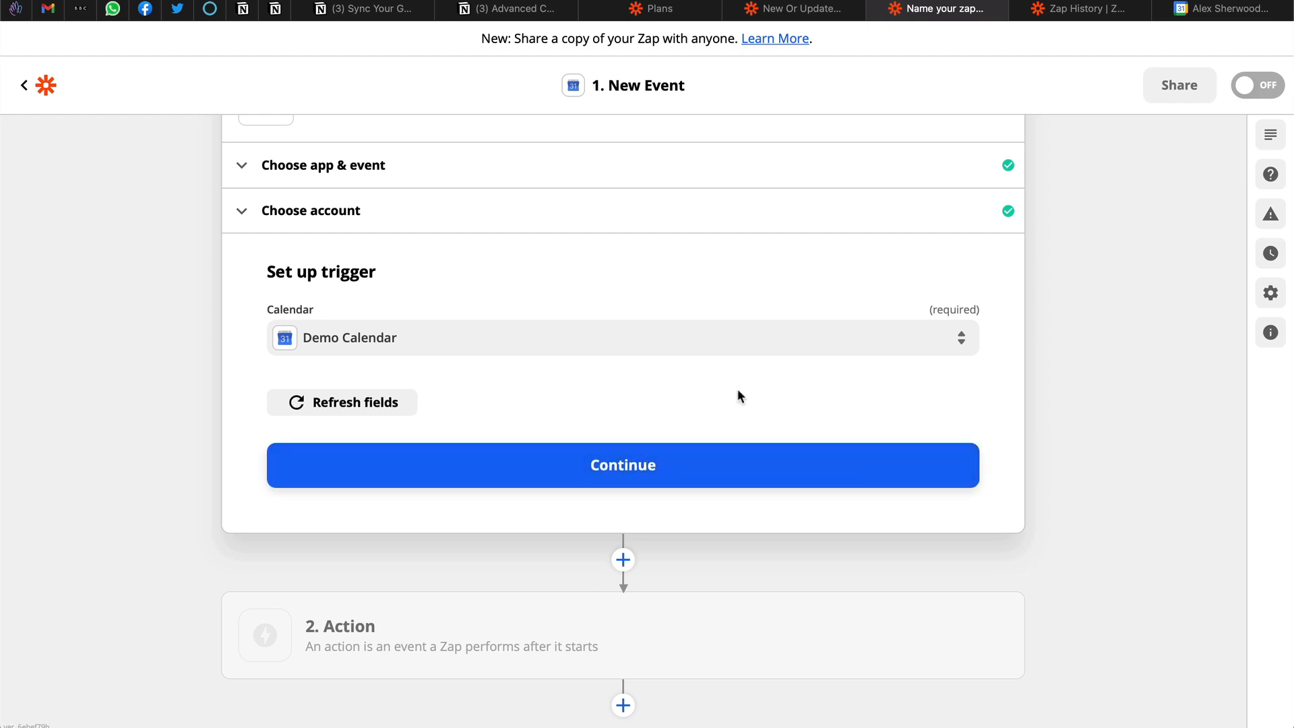
pyautogui.click(714, 476)
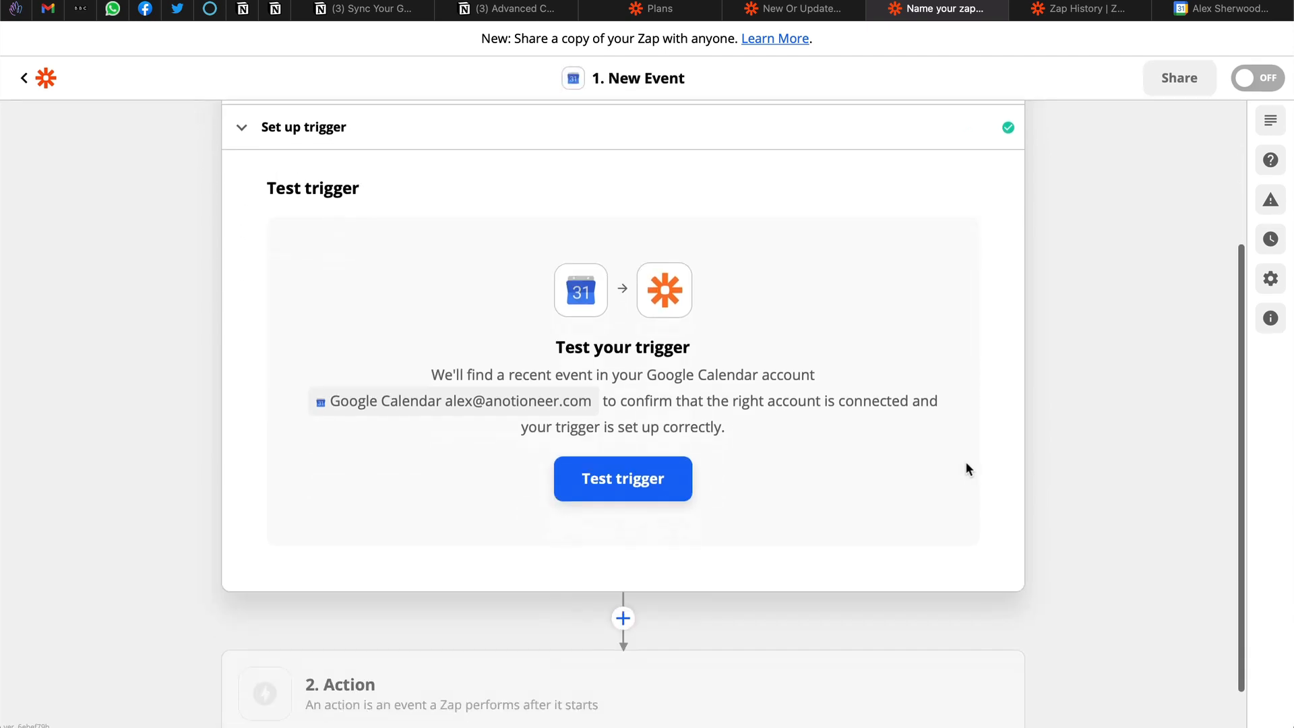
# Test the New Event trigger, review the sample event's data and continue to the action
pyautogui.click(649, 480)
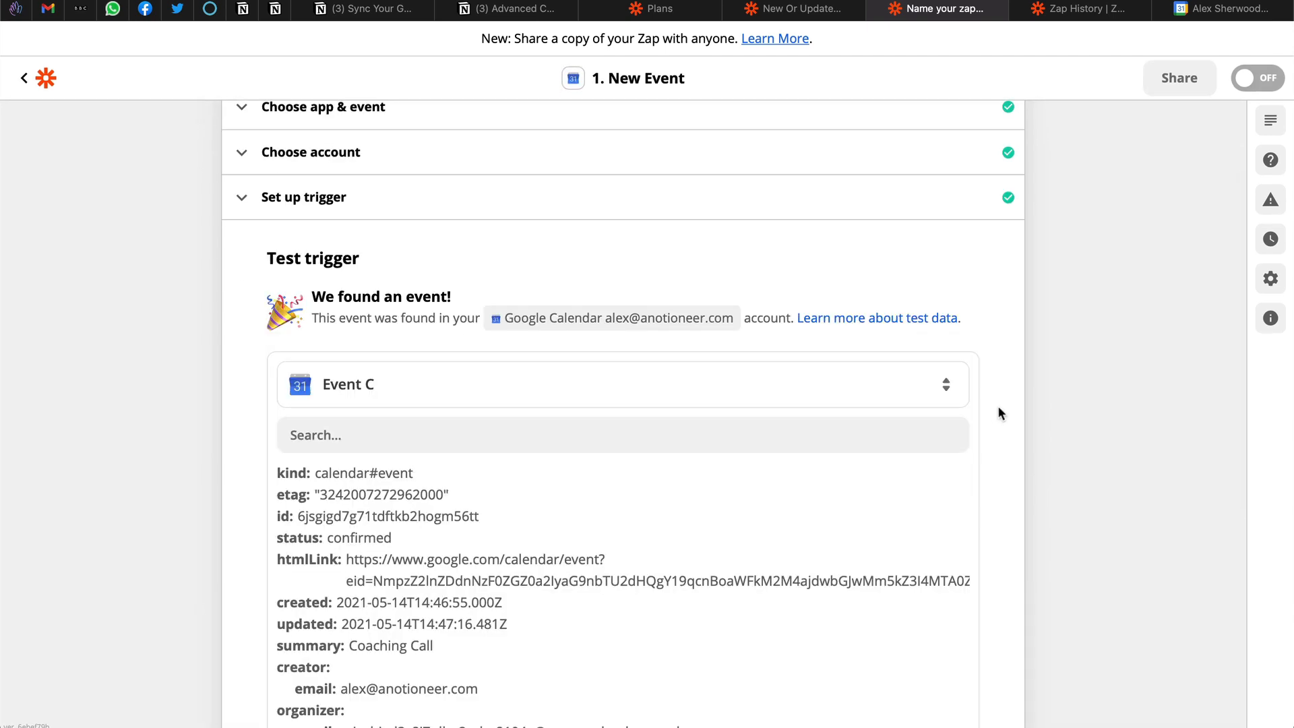
pyautogui.scroll(-5, 998, 408)
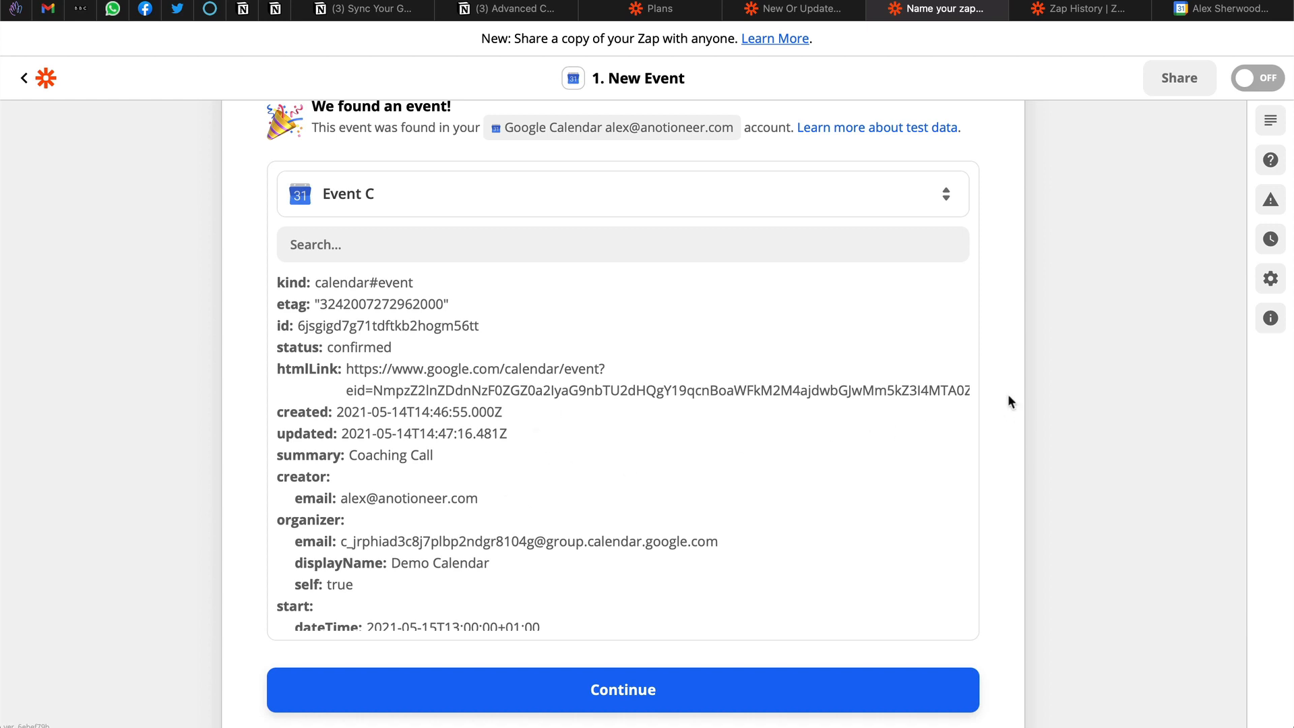
pyautogui.click(750, 688)
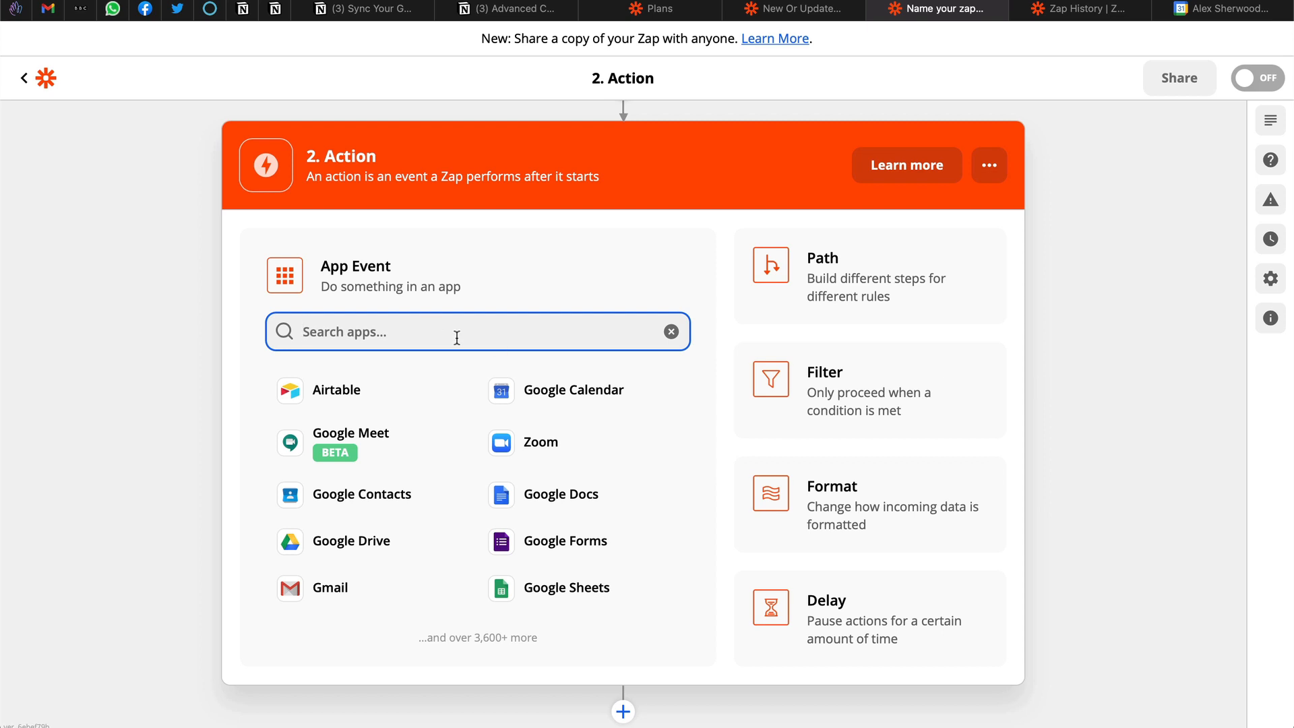
# Add Notion as the Zap's action app with the Create Database Item event
pyautogui.write('notion')
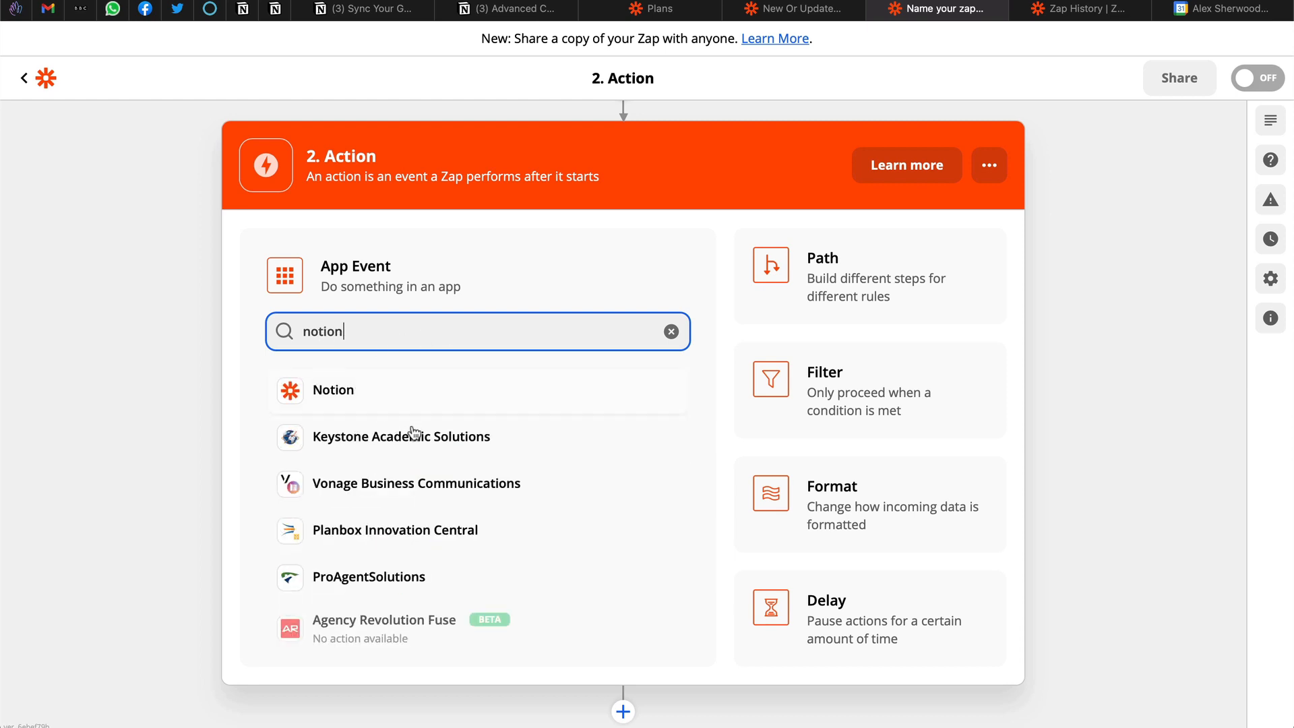
pyautogui.click(433, 398)
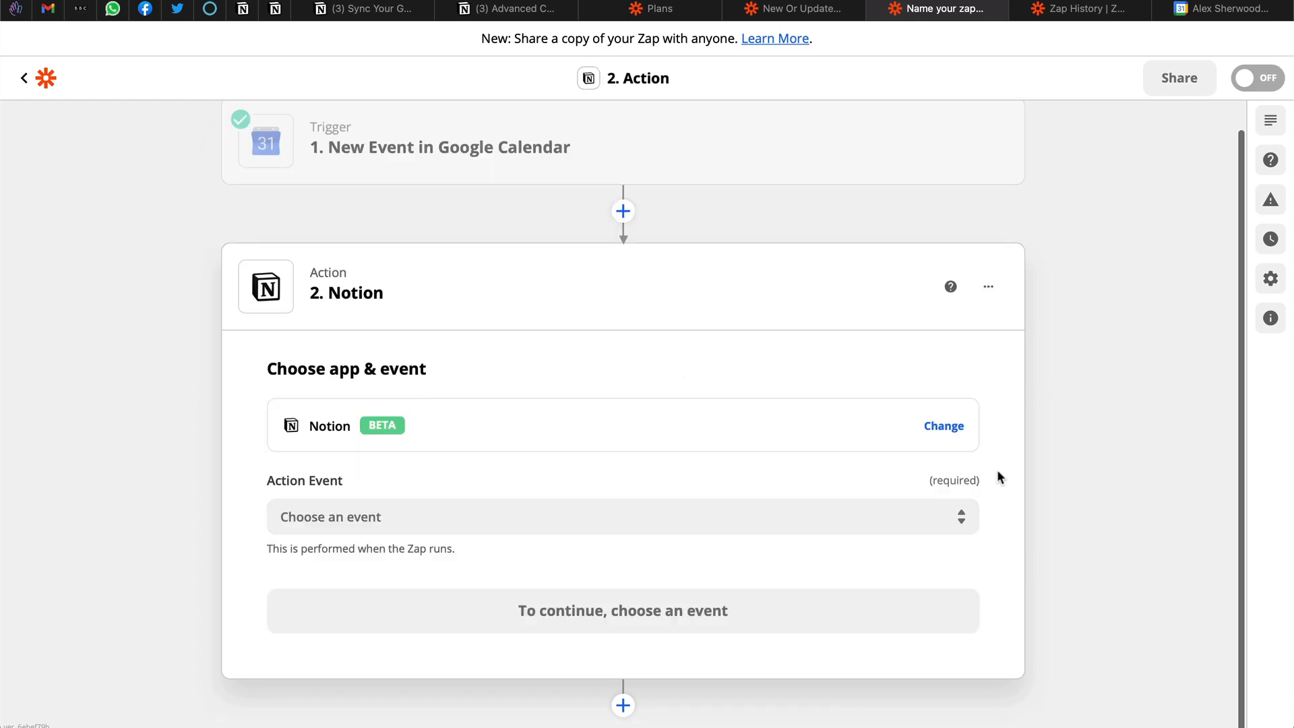
pyautogui.scroll(-1, 997, 479)
pyautogui.click(846, 511)
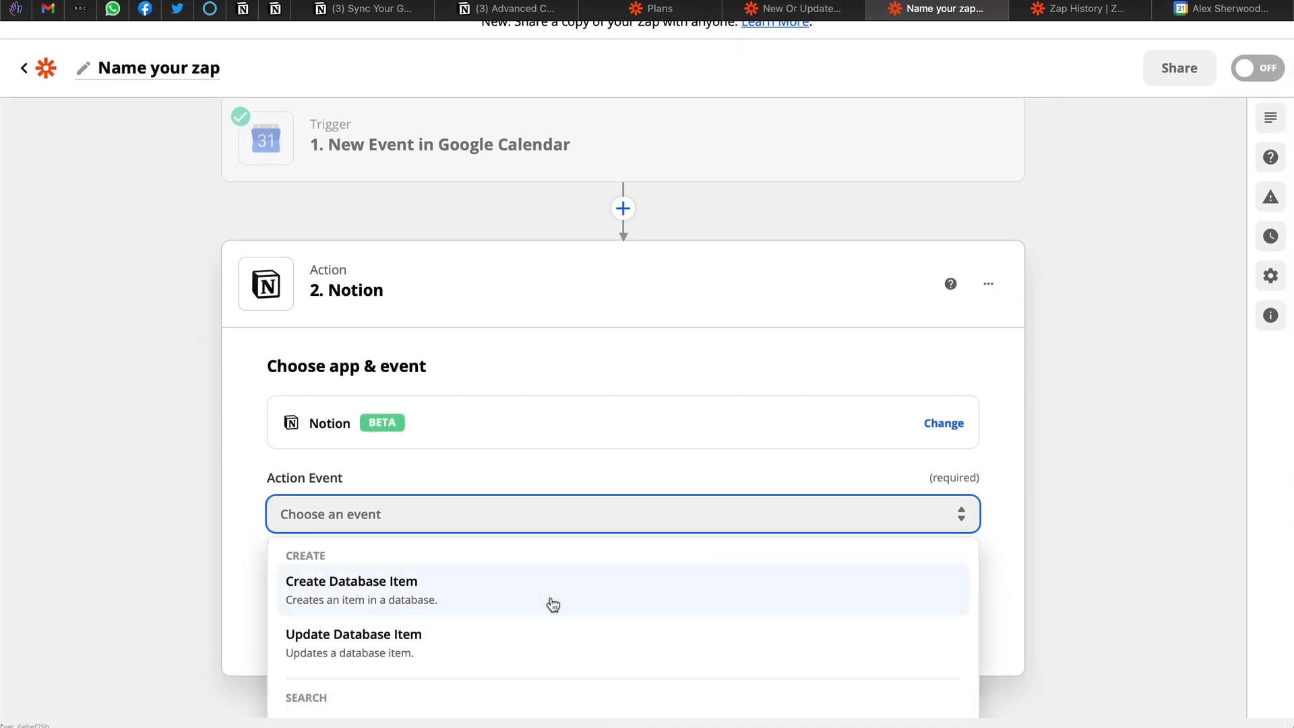
pyautogui.click(552, 603)
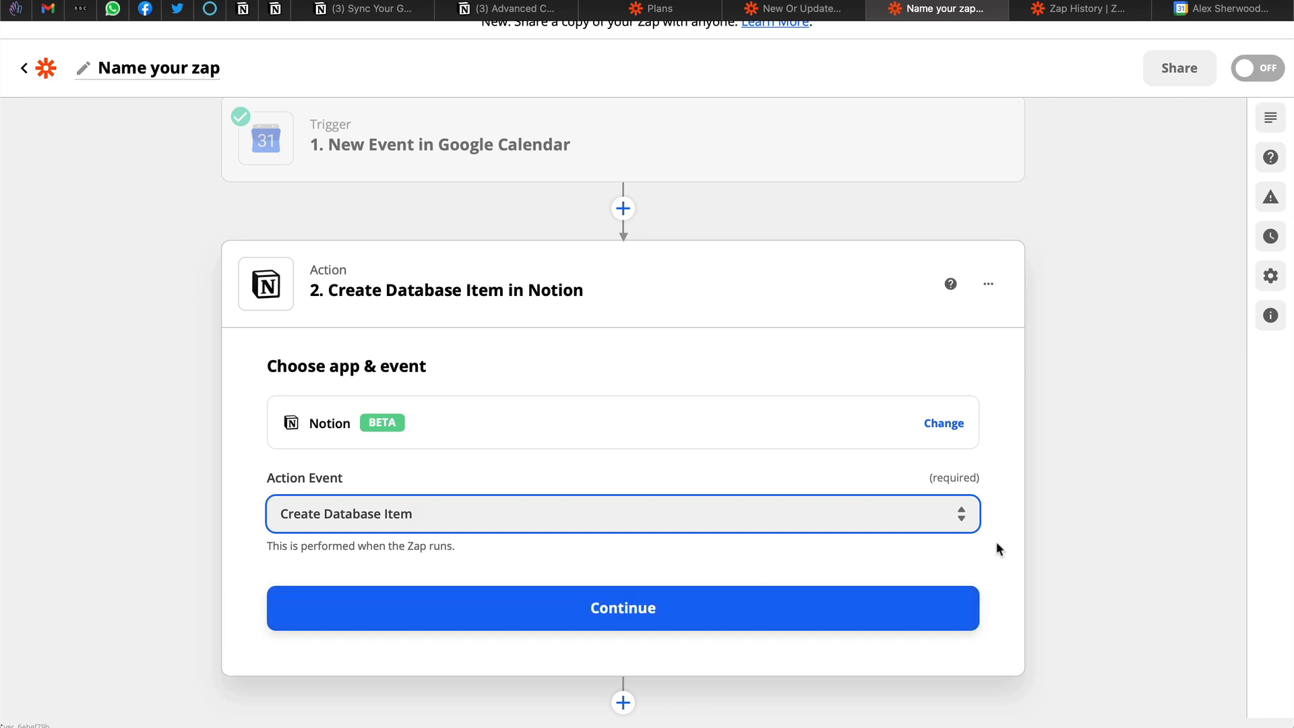
pyautogui.click(760, 612)
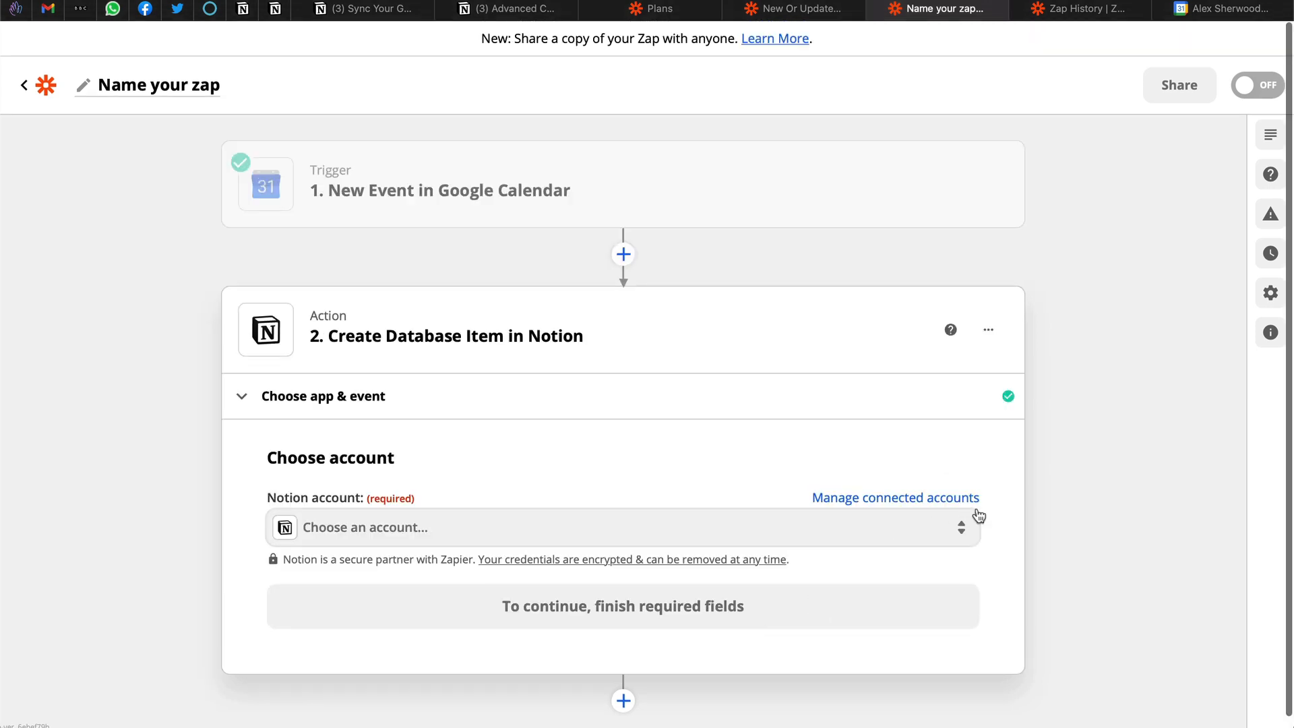
# Select the connected Notion account for the action and set the target database to Calendar
pyautogui.scroll(-1, 996, 505)
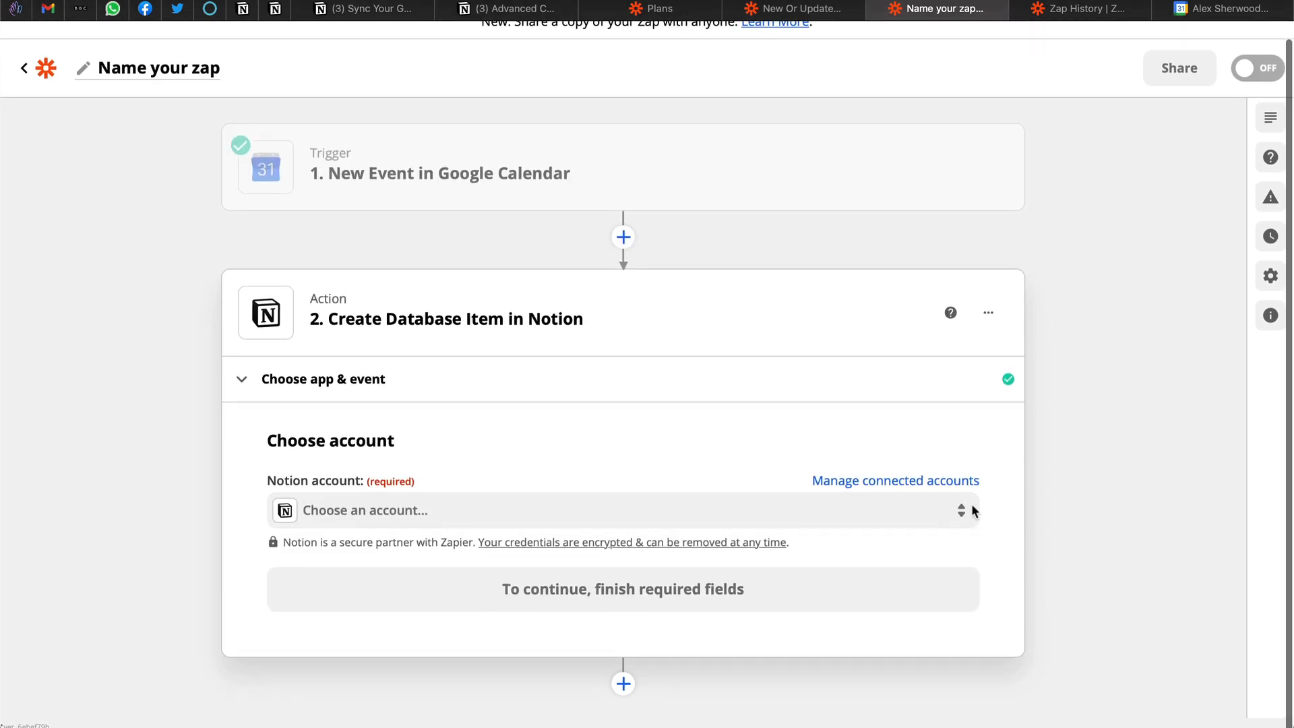
pyautogui.click(862, 520)
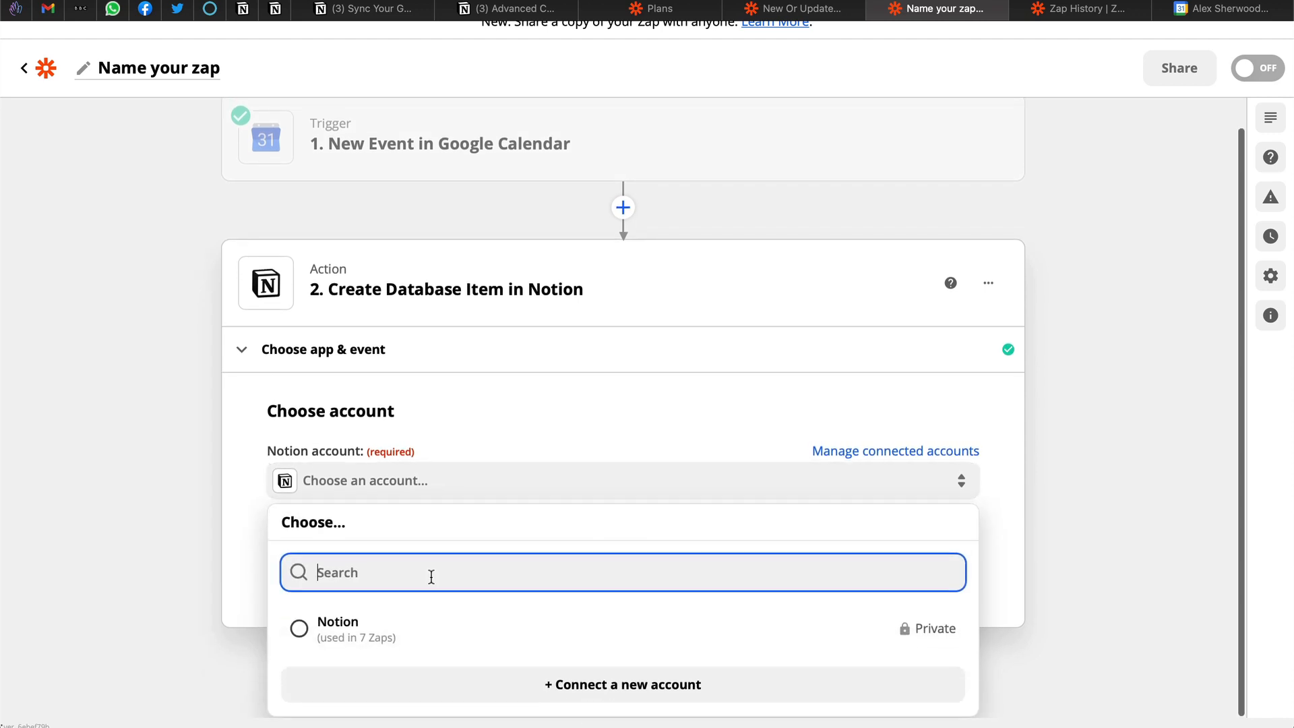
pyautogui.click(356, 631)
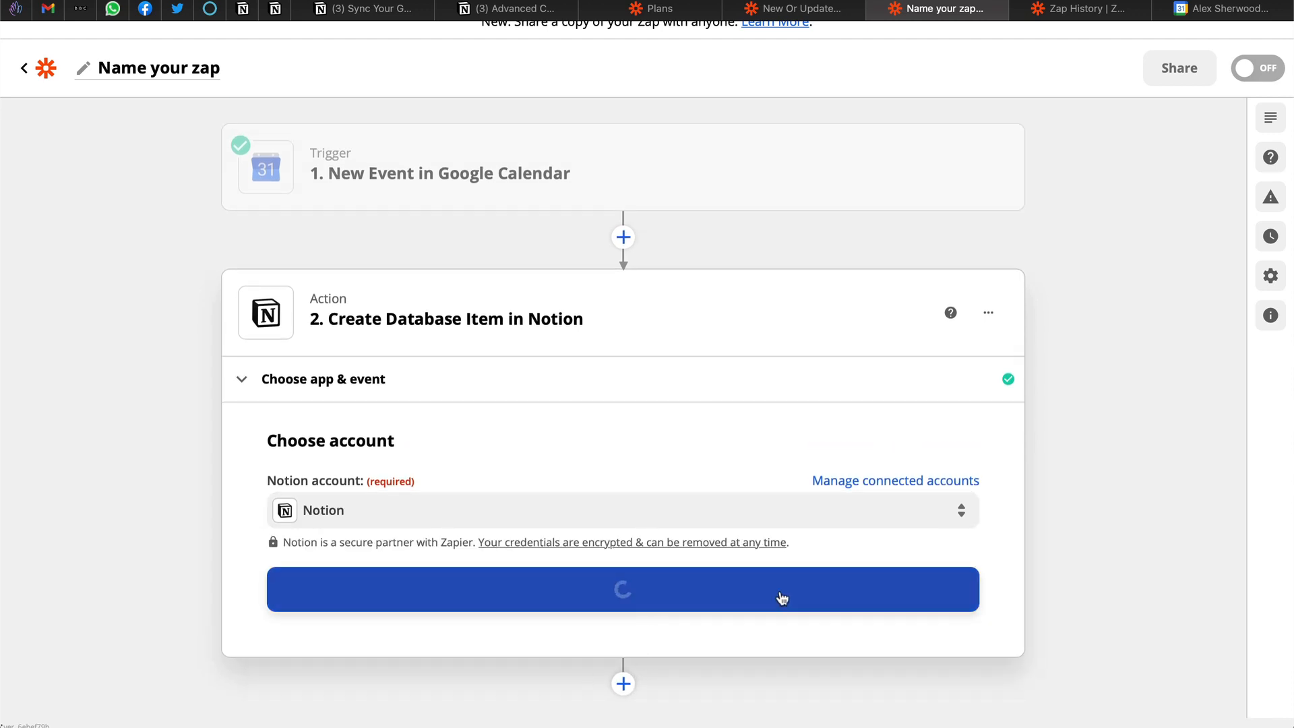
pyautogui.click(824, 606)
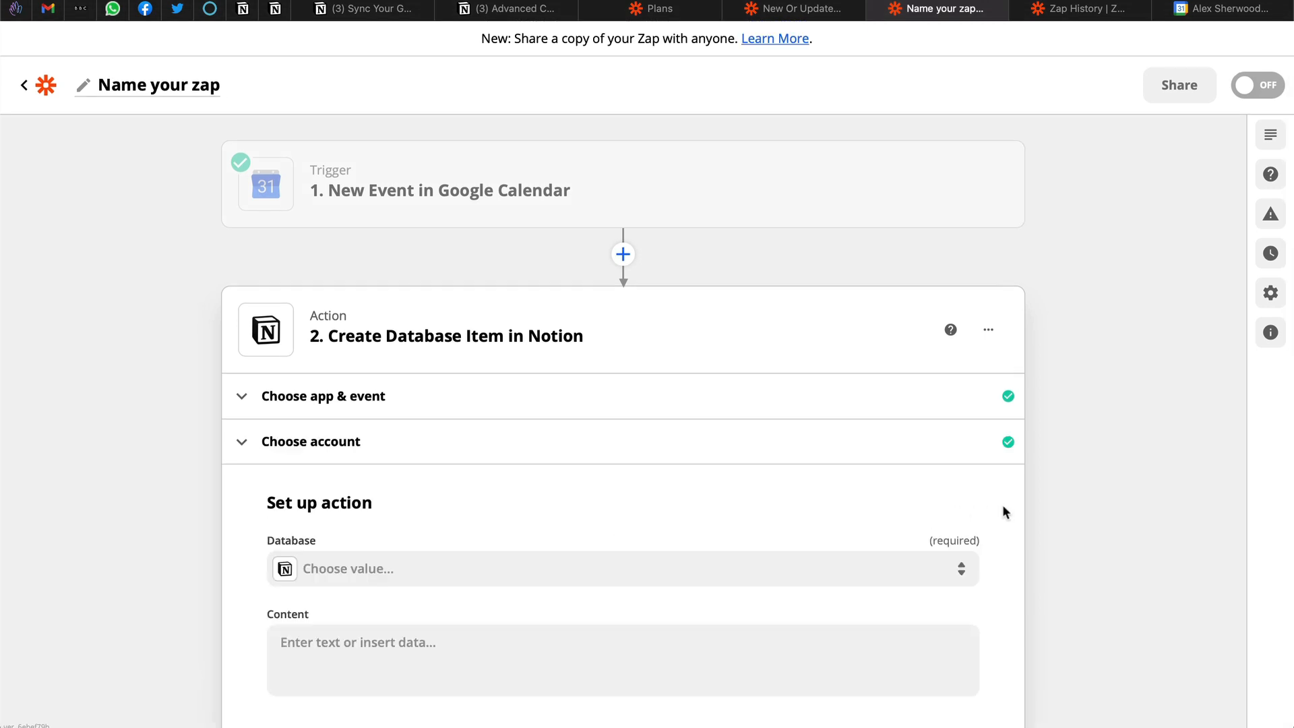
pyautogui.click(647, 379)
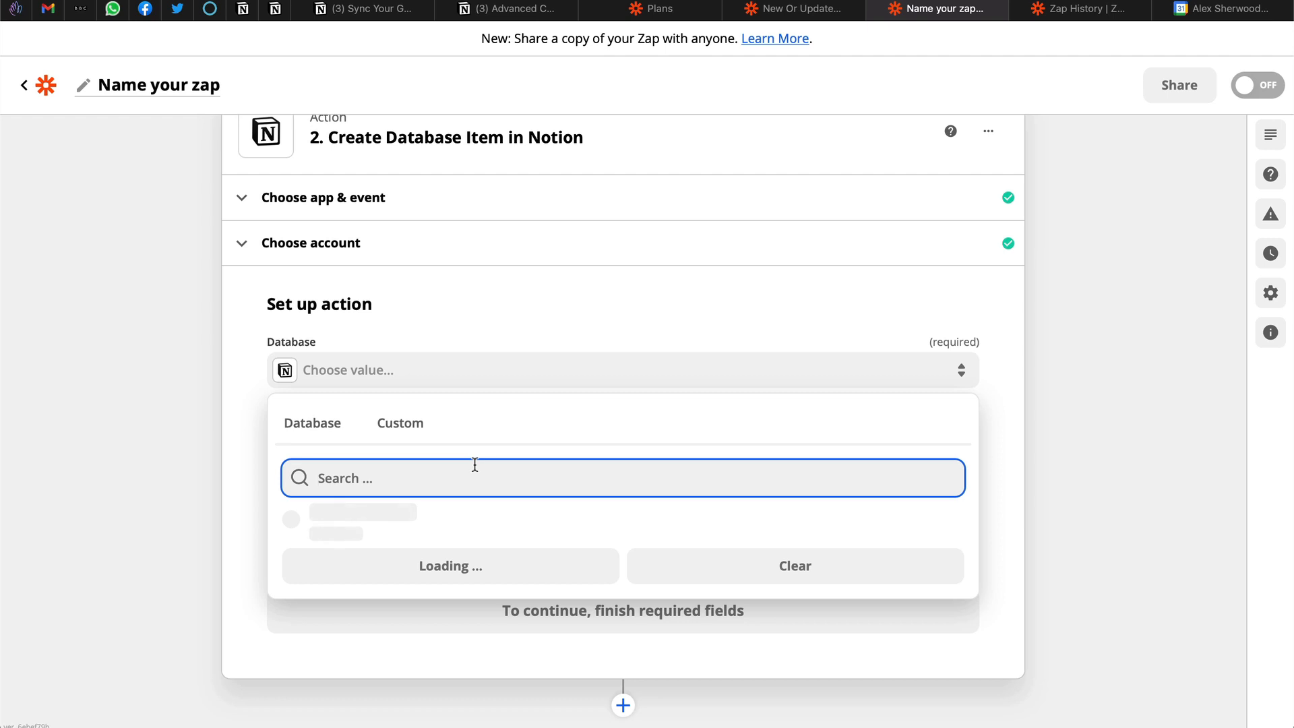
pyautogui.click(413, 532)
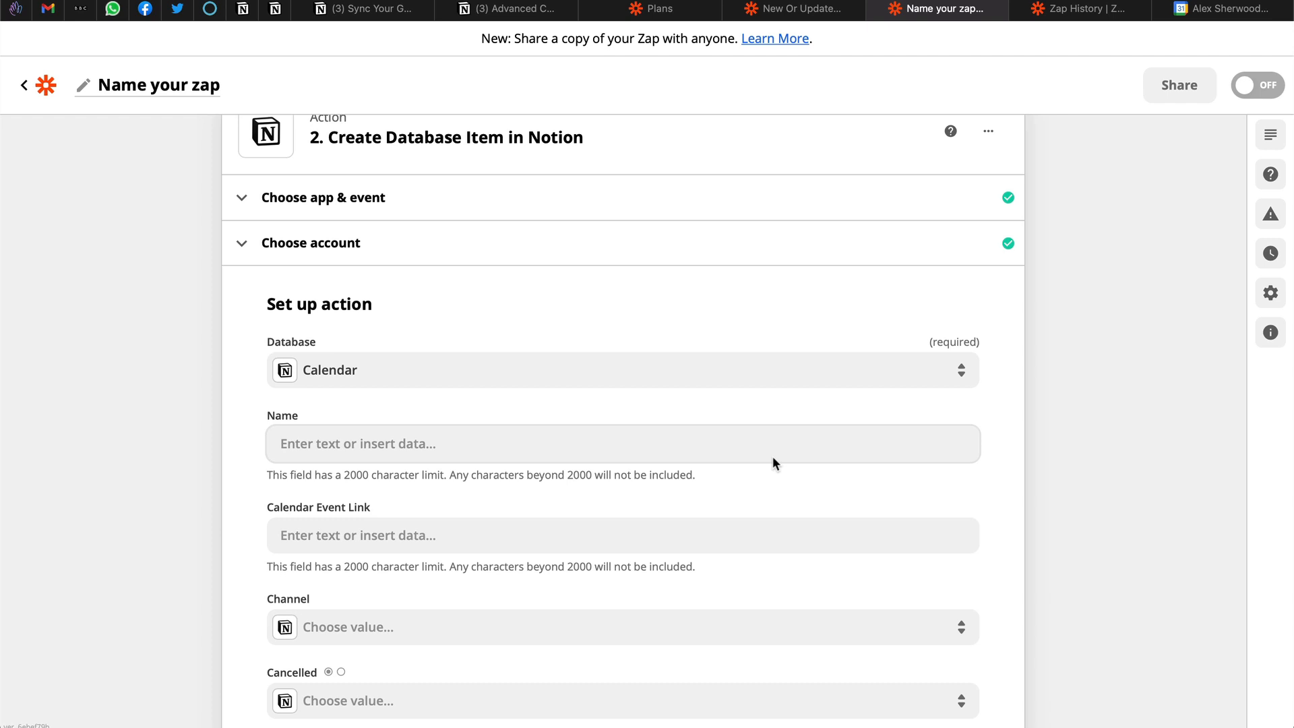
# Map the Name field of the Notion item to the calendar event's Summary
pyautogui.click(738, 441)
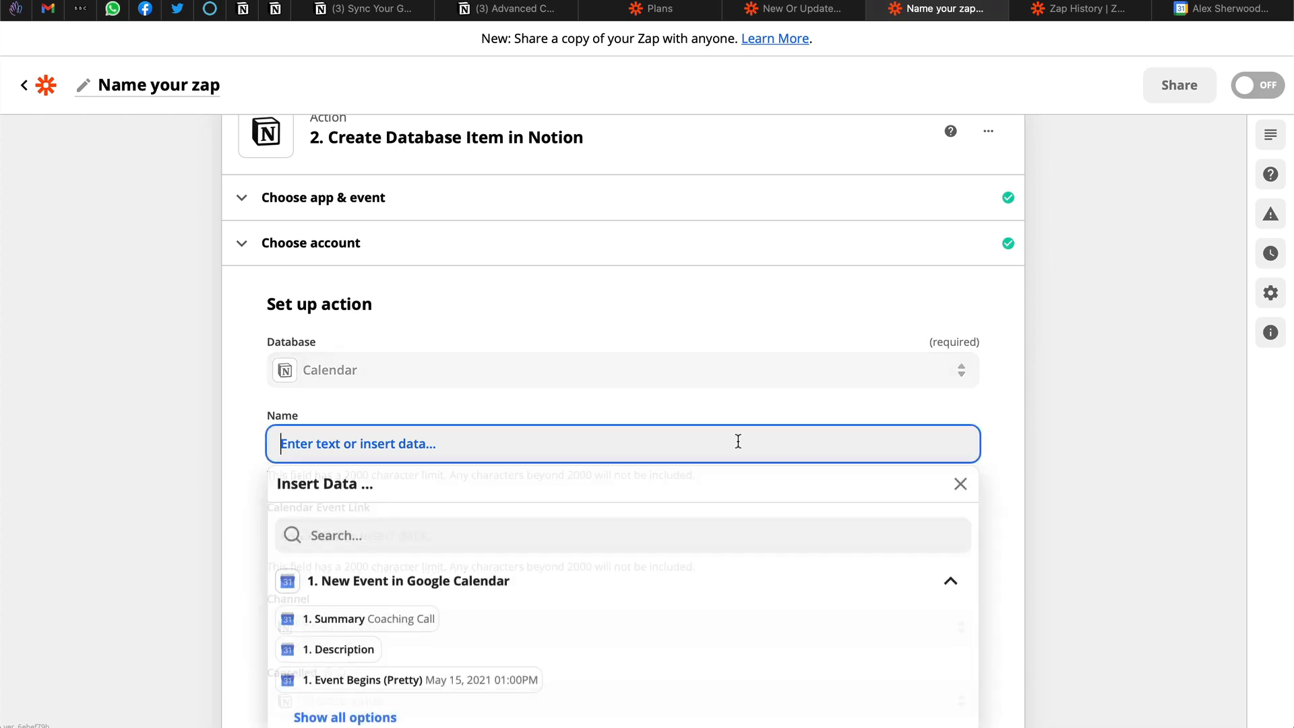
pyautogui.click(406, 630)
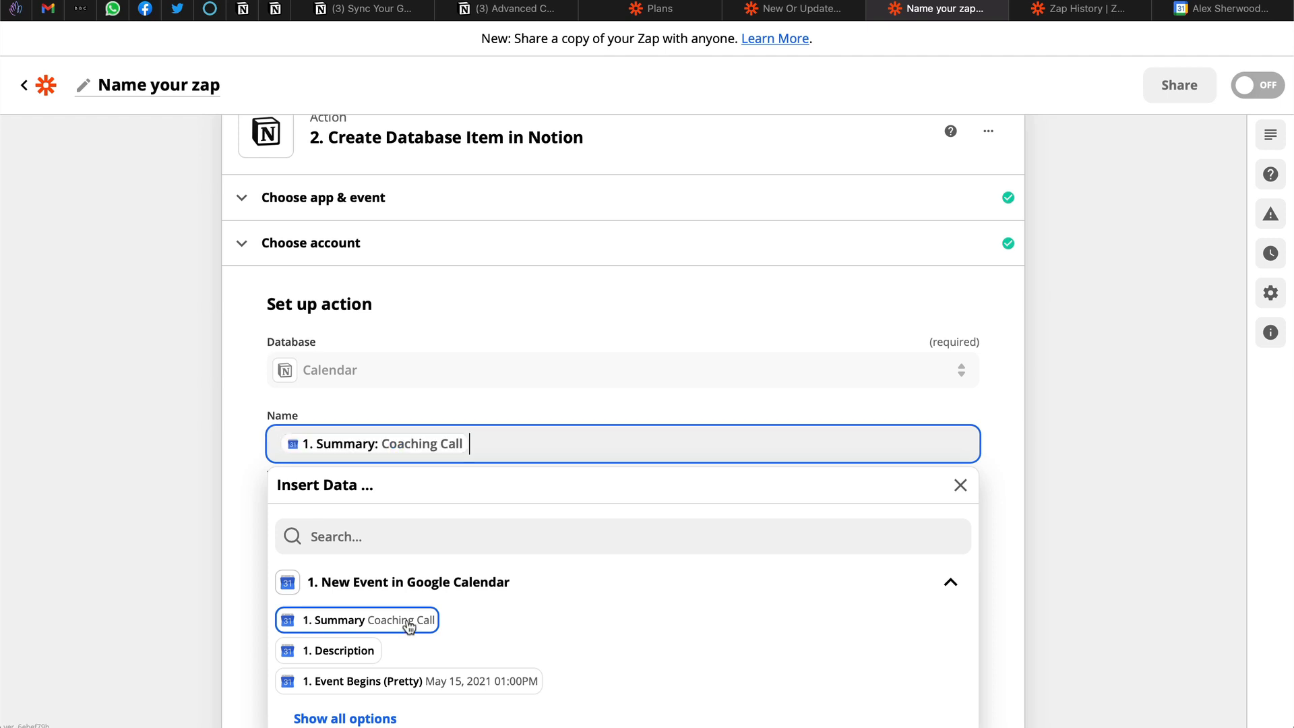
pyautogui.click(237, 469)
# Map the Calendar Event Link field to the event's HTML Link from the full list of trigger data
pyautogui.scroll(-3, 711, 519)
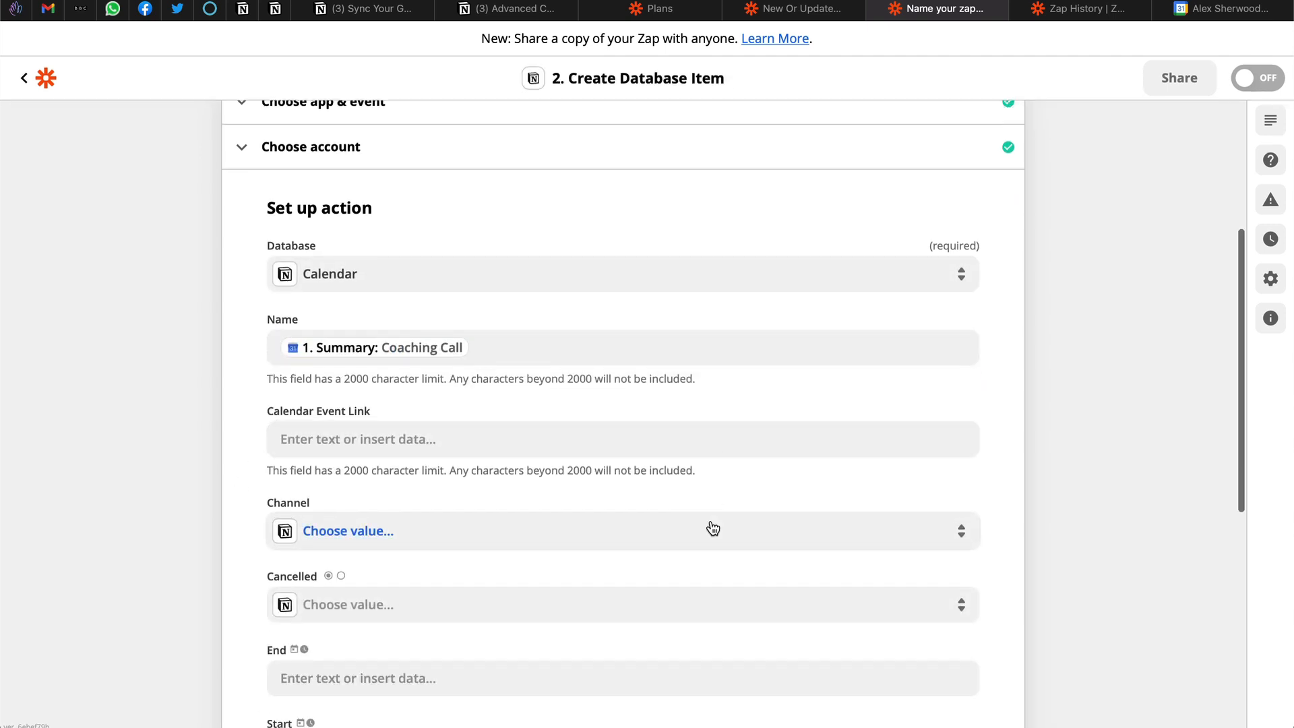
pyautogui.click(665, 390)
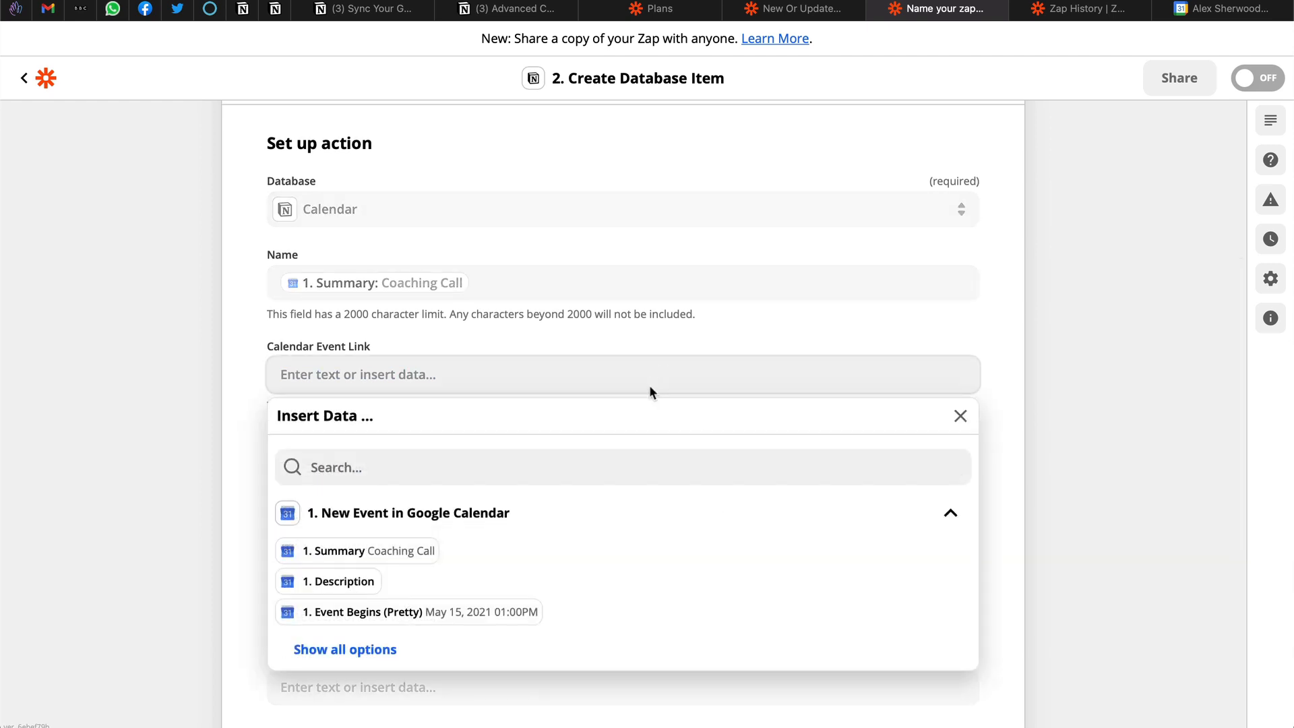
pyautogui.click(372, 650)
pyautogui.scroll(-3, 512, 609)
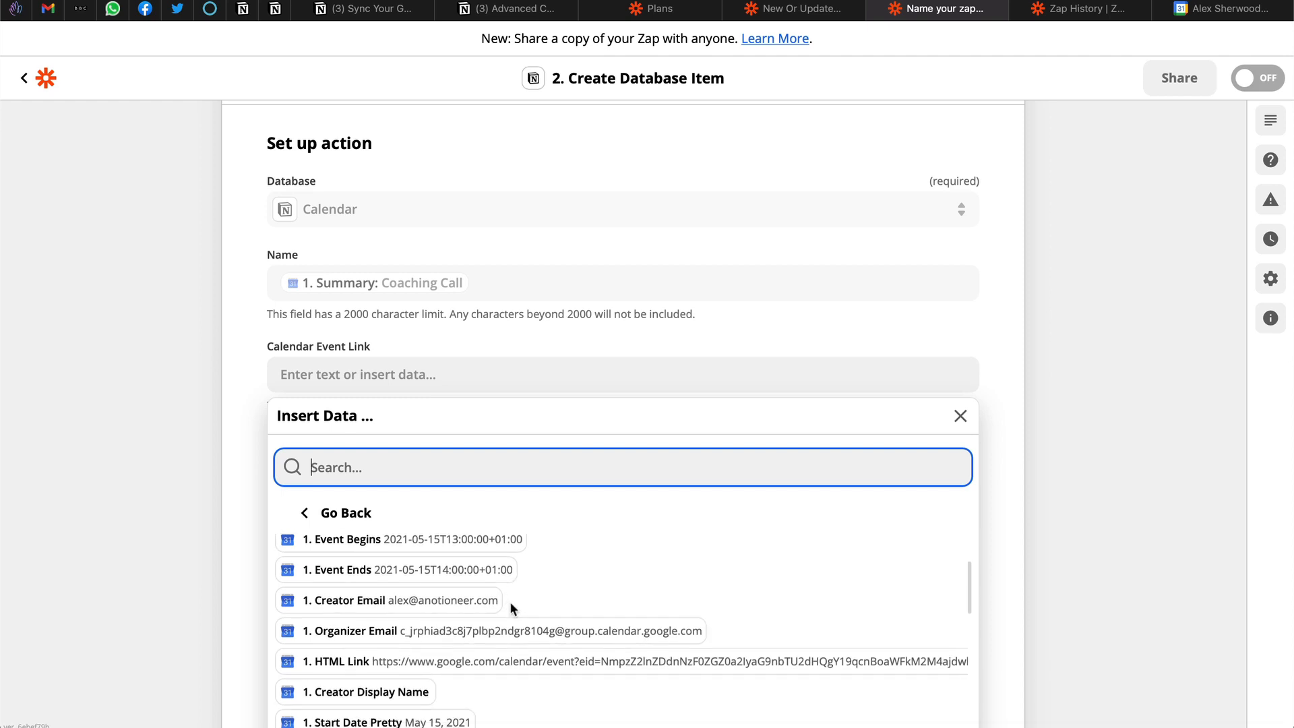
pyautogui.click(565, 662)
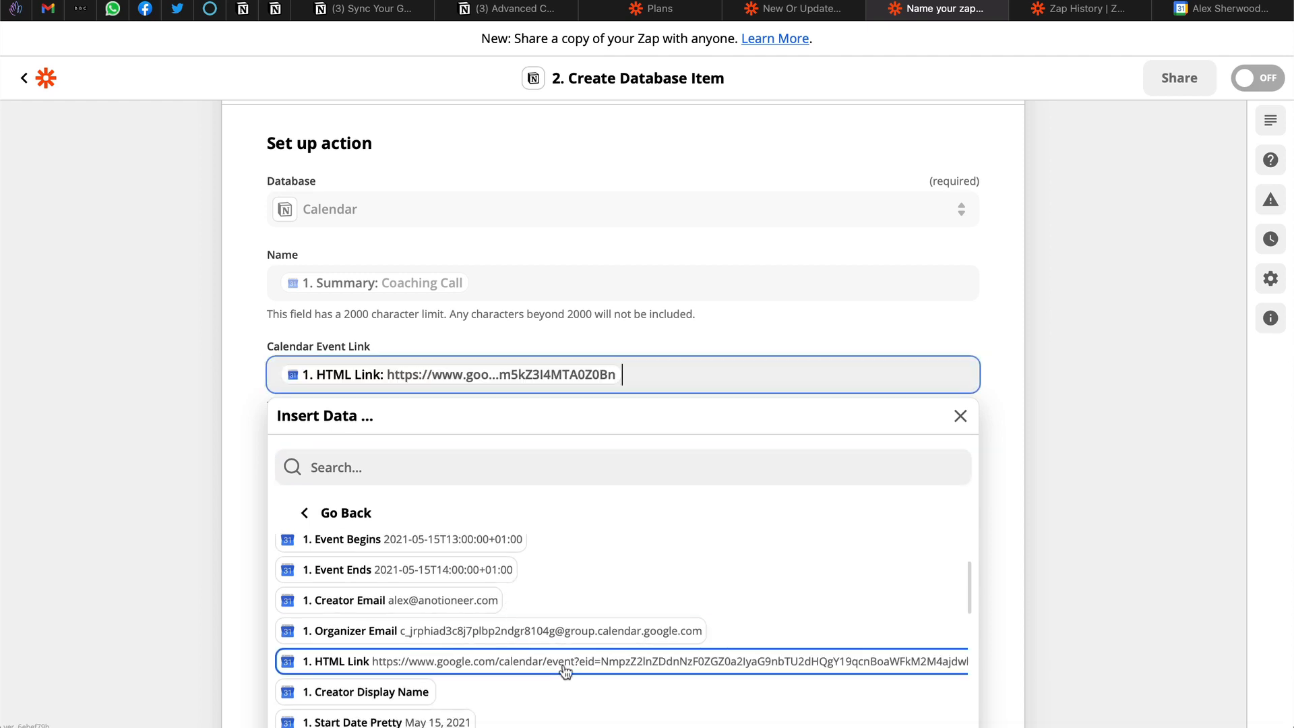
pyautogui.click(233, 451)
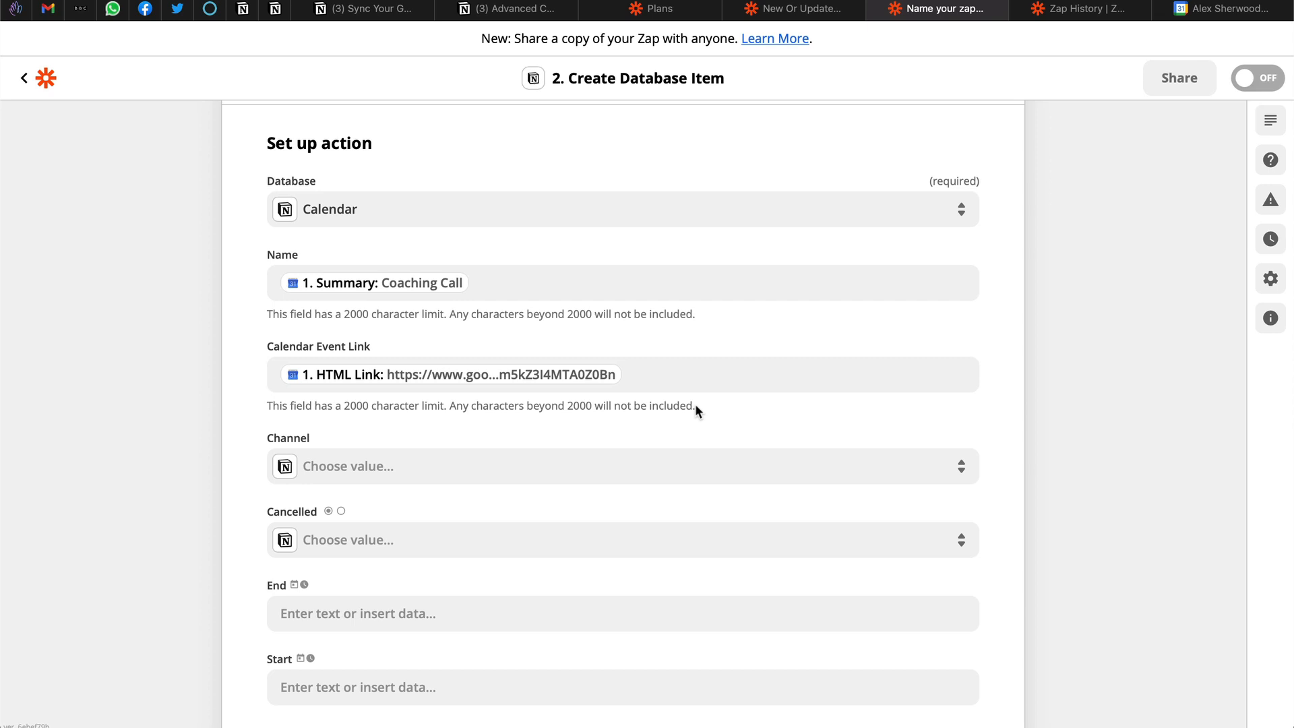
# Set the Channel field of the Notion item to Call
pyautogui.click(647, 470)
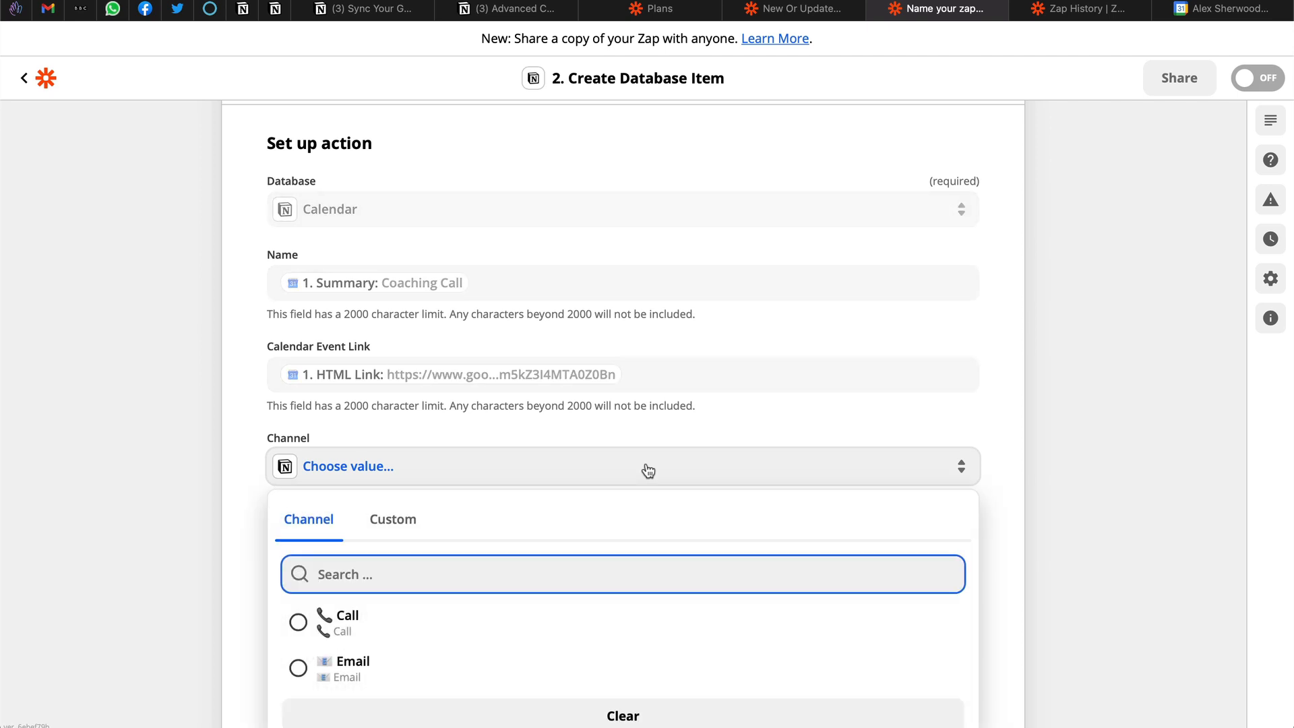
pyautogui.click(420, 628)
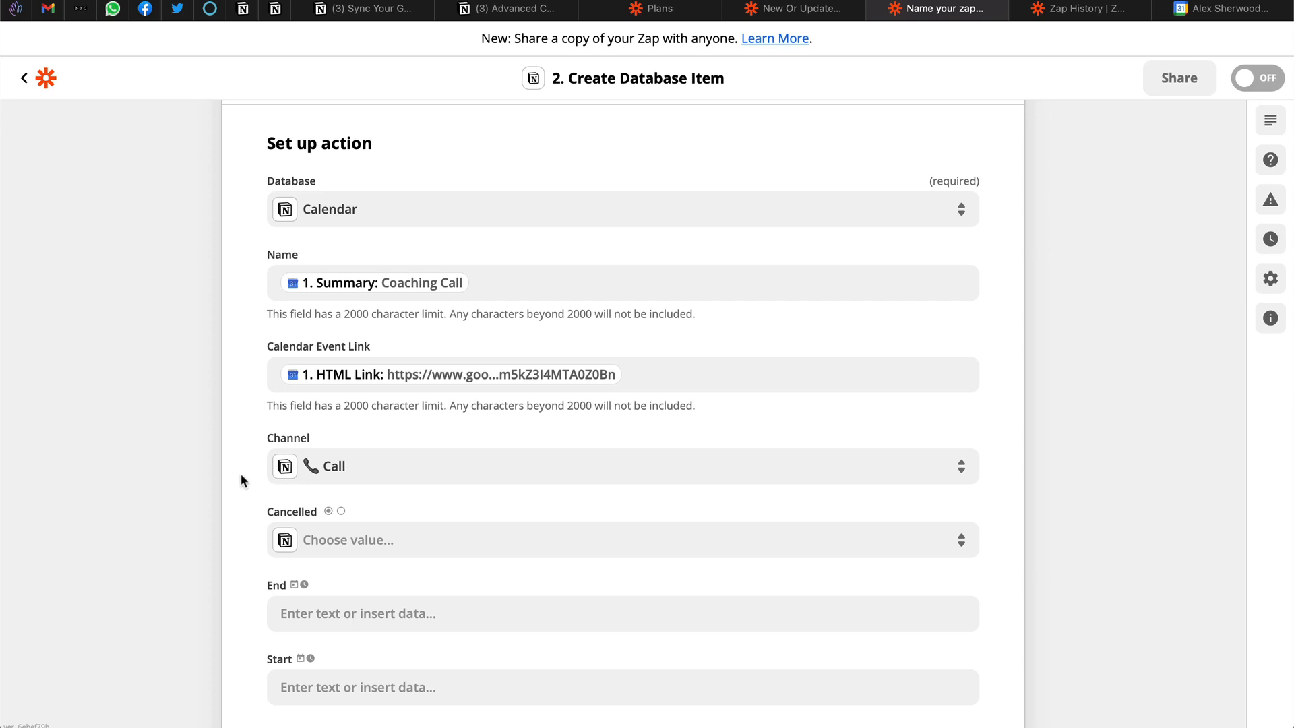
pyautogui.scroll(-2, 378, 474)
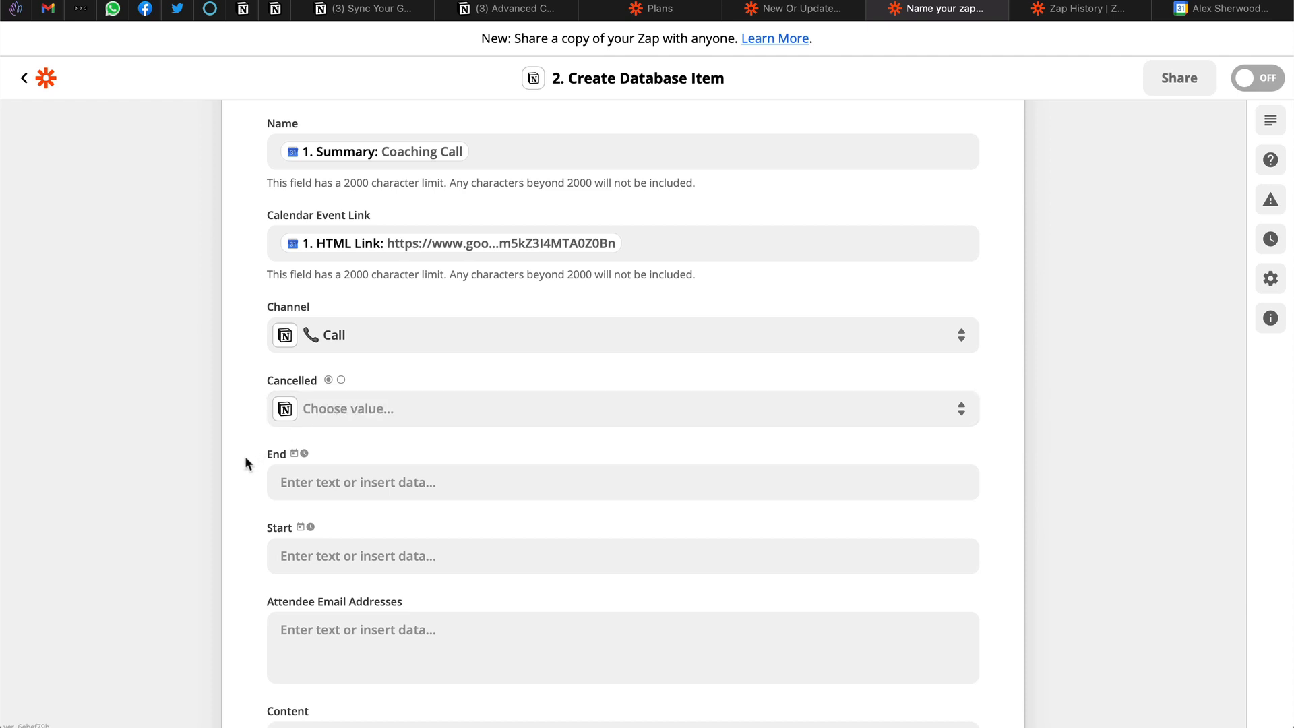
# Map the End field of the Notion item to the calendar event's Event Ends value, using the non-pretty date format
pyautogui.click(537, 486)
pyautogui.scroll(-3, 534, 485)
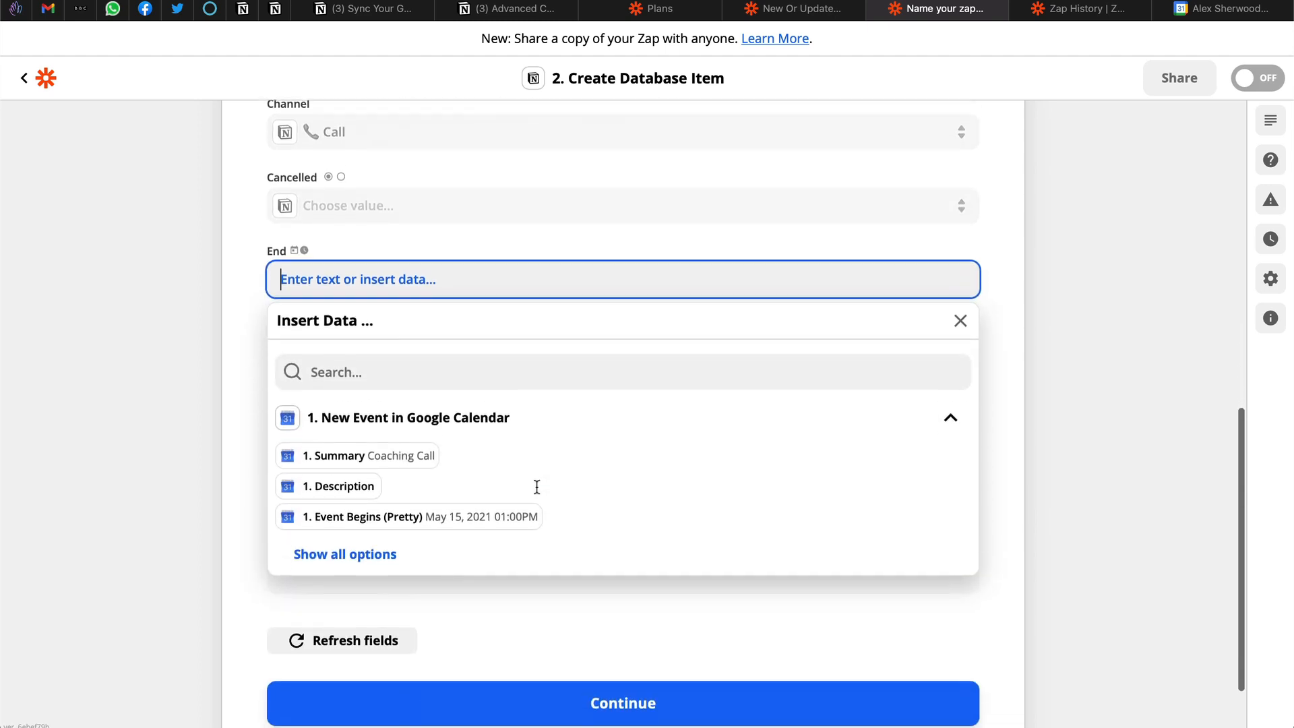
pyautogui.click(377, 532)
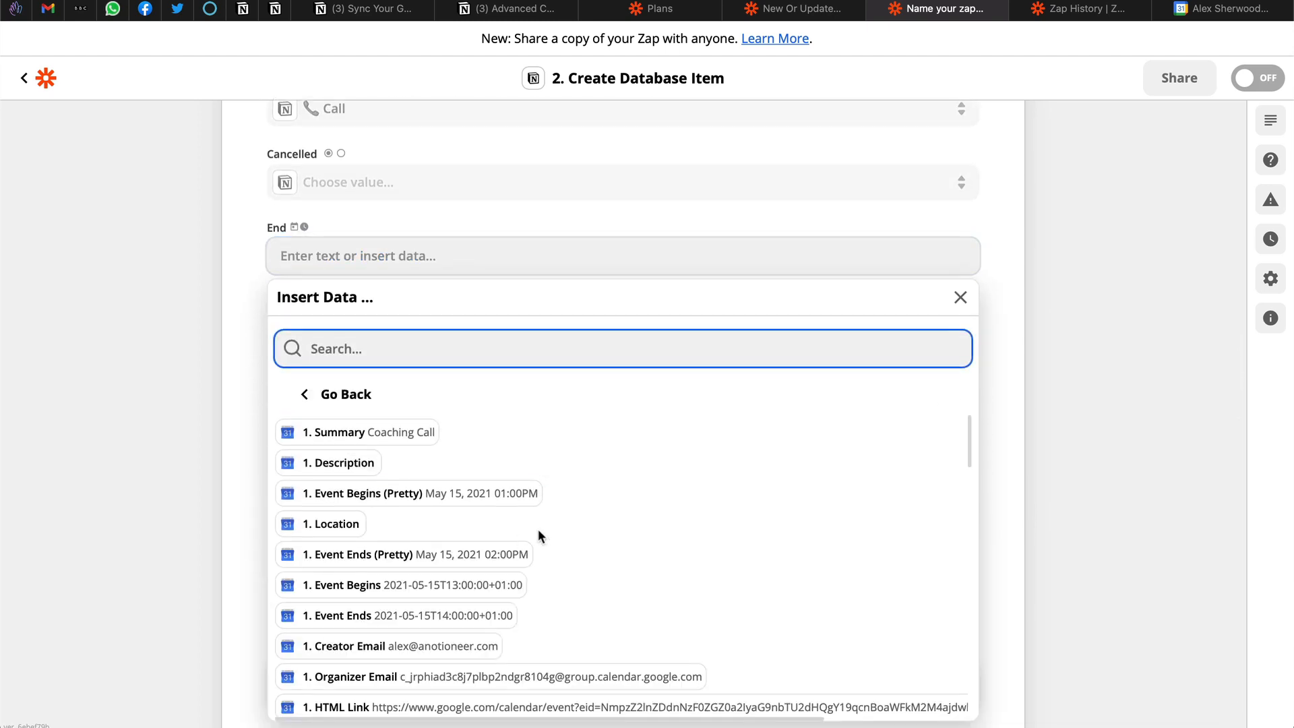
pyautogui.scroll(-2, 610, 532)
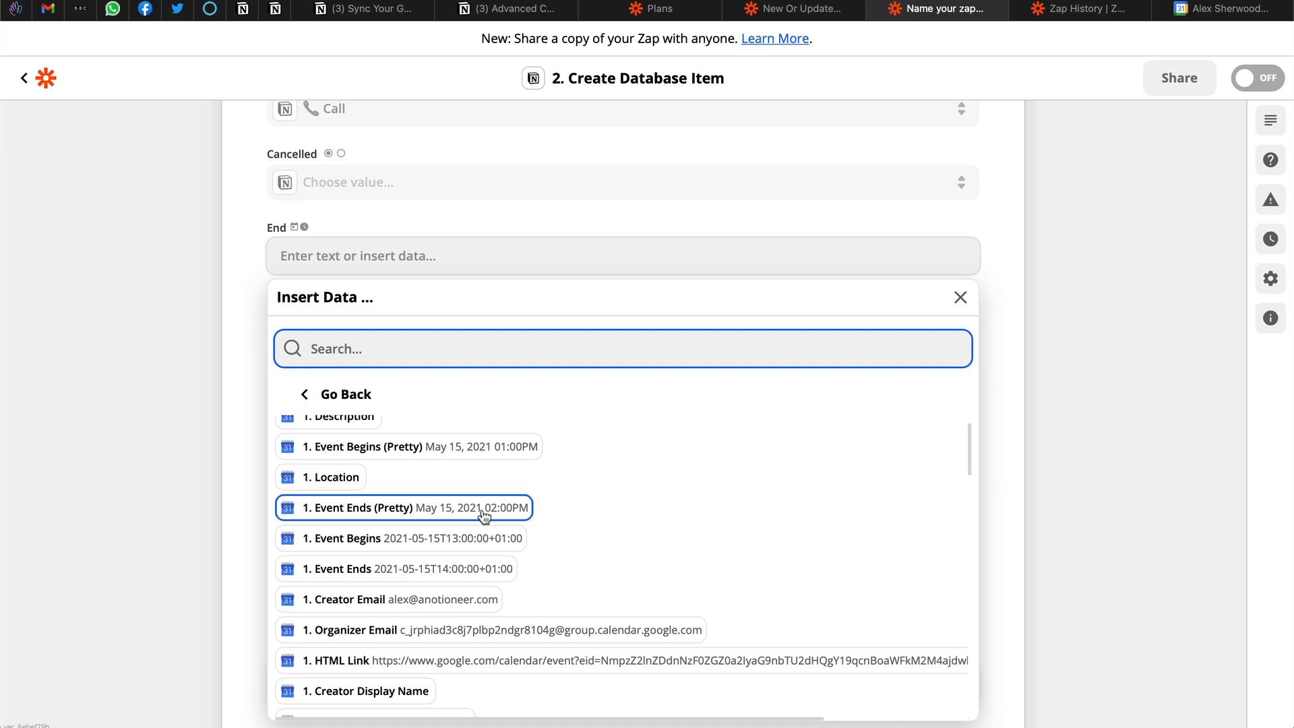
pyautogui.click(502, 572)
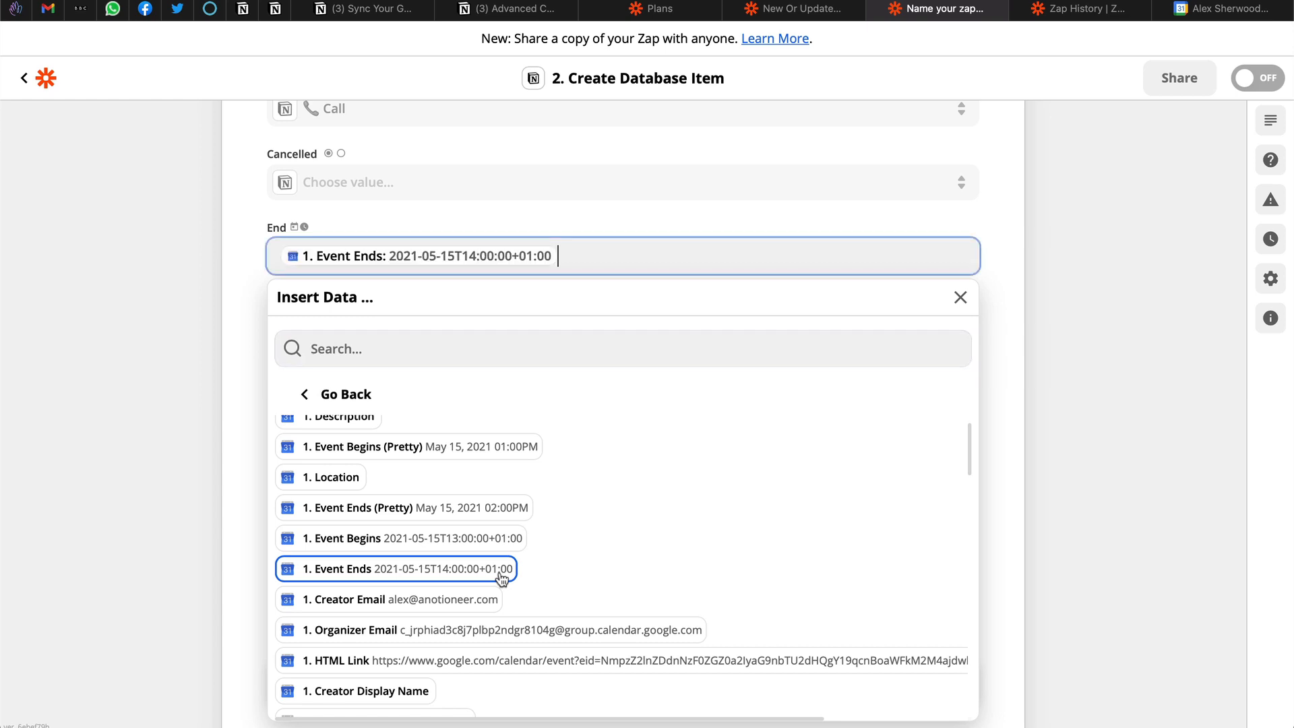
pyautogui.click(238, 433)
# Map the Start field of the Notion item to the calendar event's Event Begins value, using the non-pretty date format
pyautogui.click(426, 331)
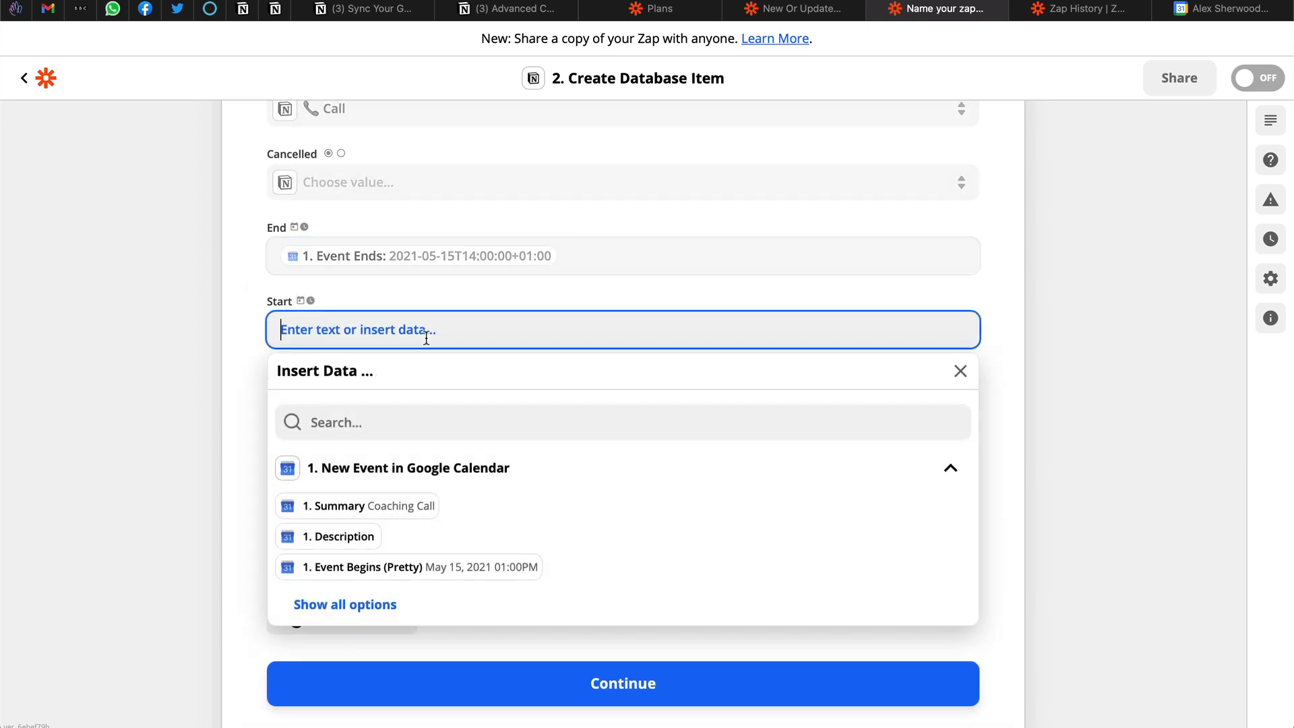
pyautogui.click(365, 610)
pyautogui.scroll(-4, 548, 534)
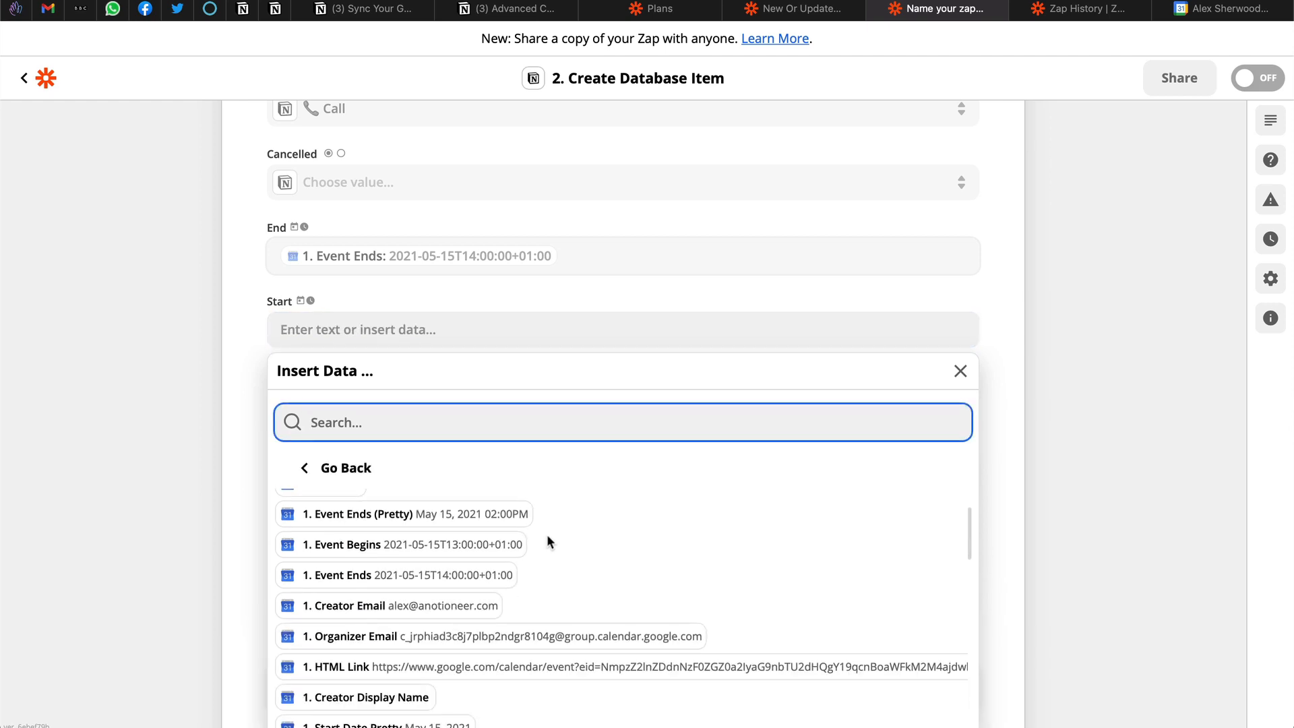
pyautogui.click(512, 533)
pyautogui.click(249, 413)
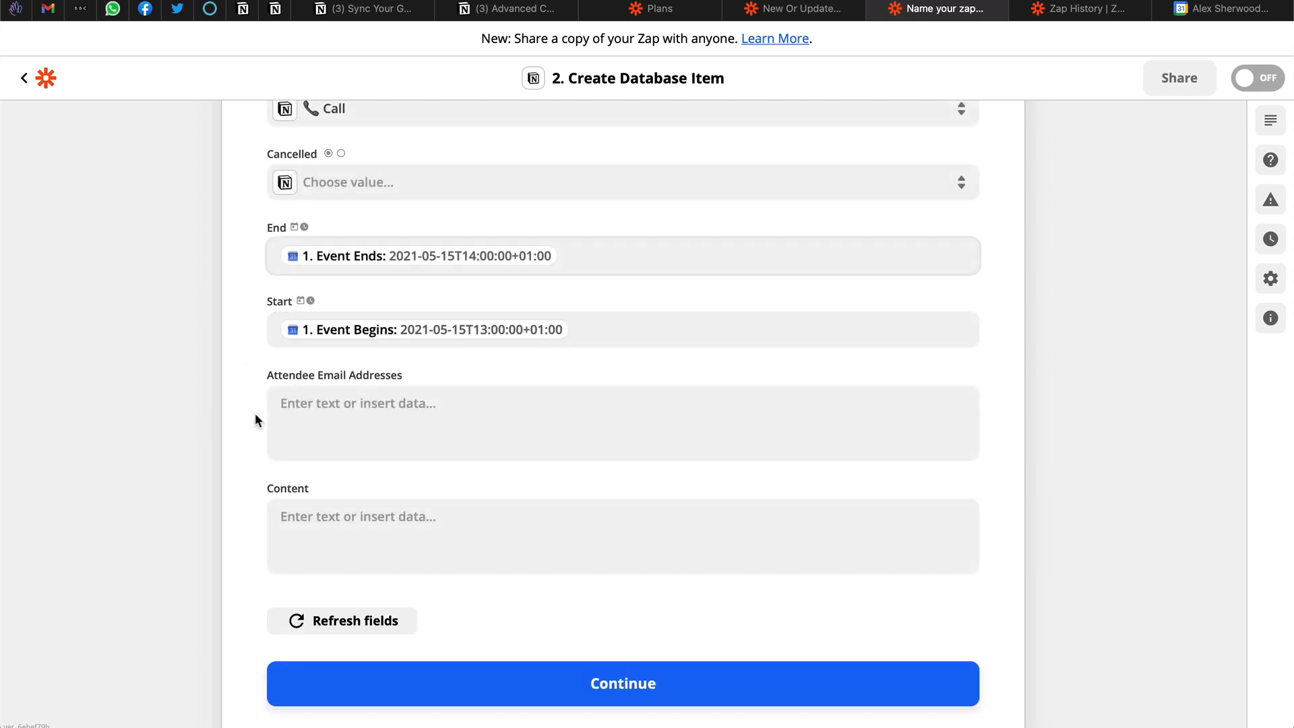
# Map the Attendee Email Addresses field to the event's Attendee Emails from the full list of trigger data
pyautogui.click(519, 430)
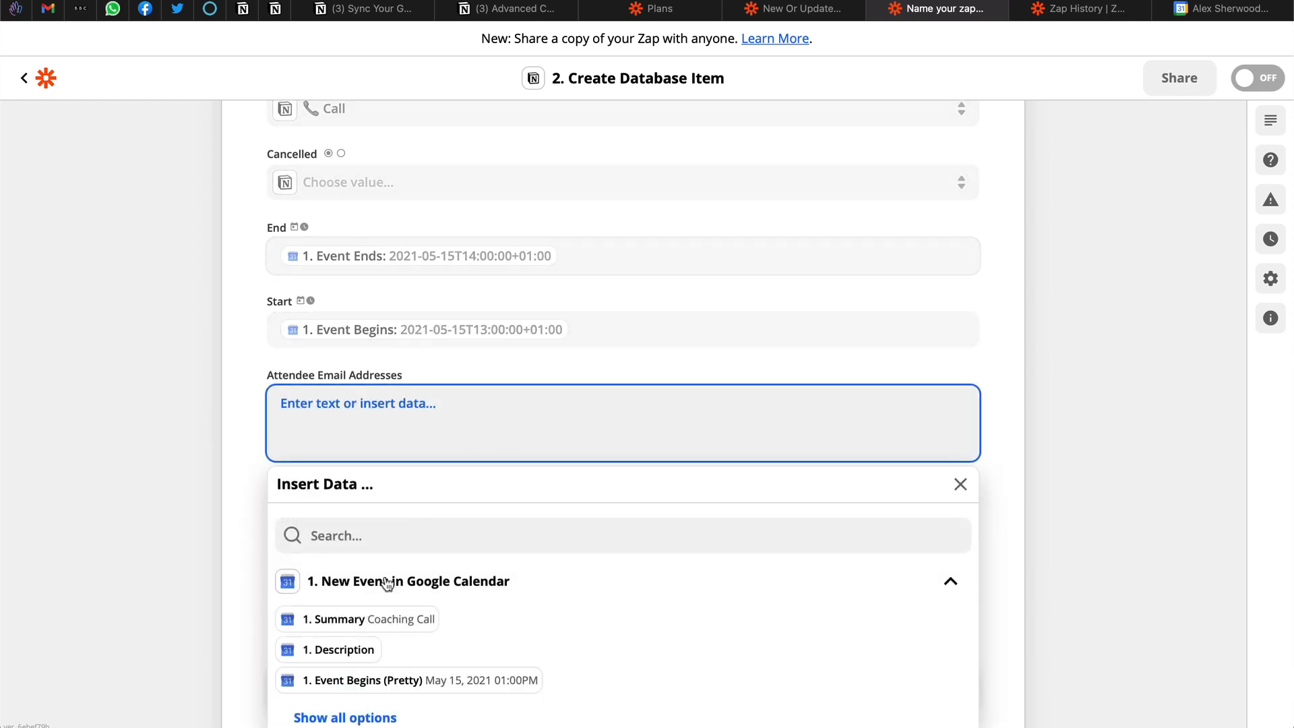
pyautogui.click(363, 716)
pyautogui.scroll(-3, 527, 625)
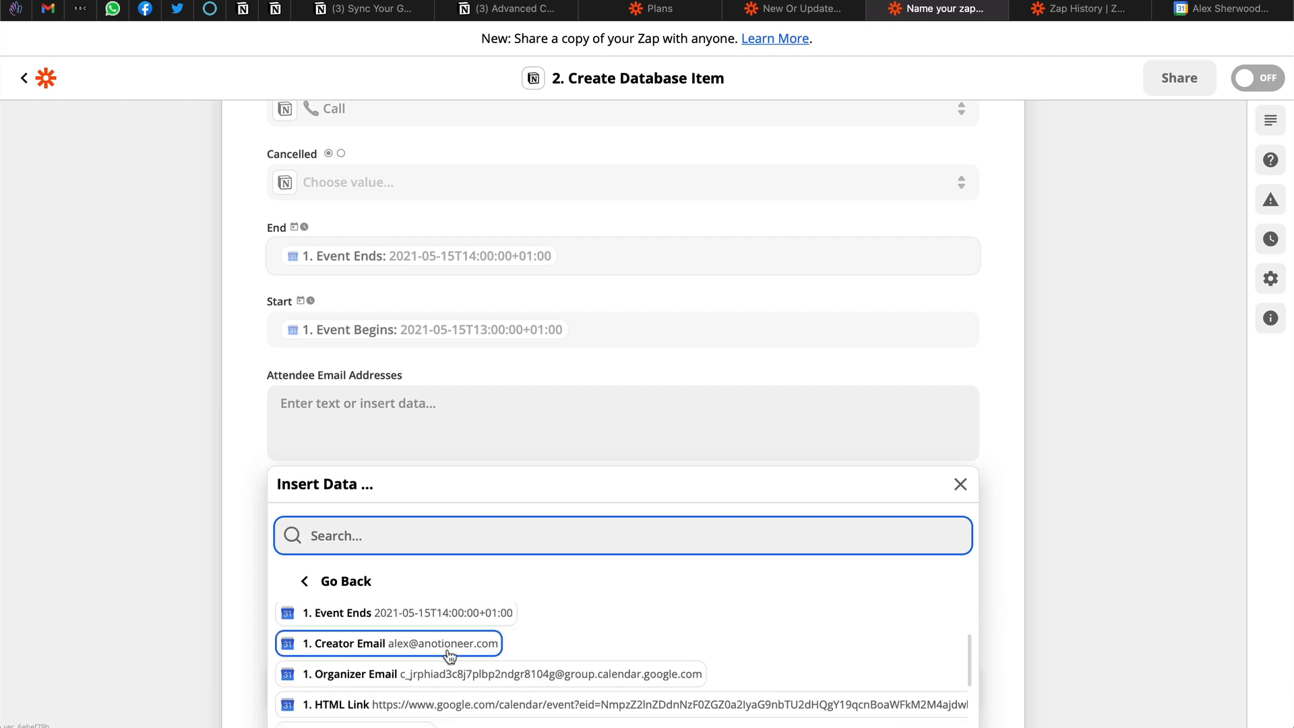
pyautogui.scroll(-2, 598, 648)
pyautogui.scroll(-8, 598, 649)
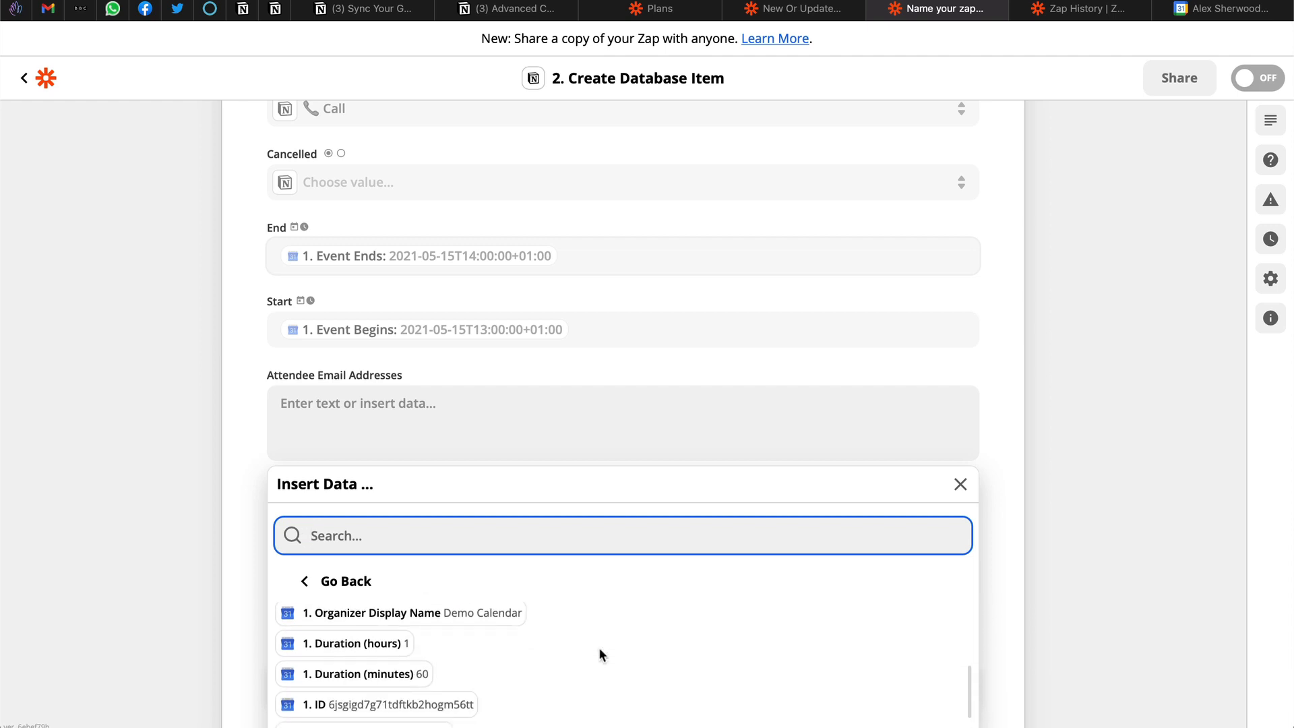
pyautogui.scroll(-2, 599, 647)
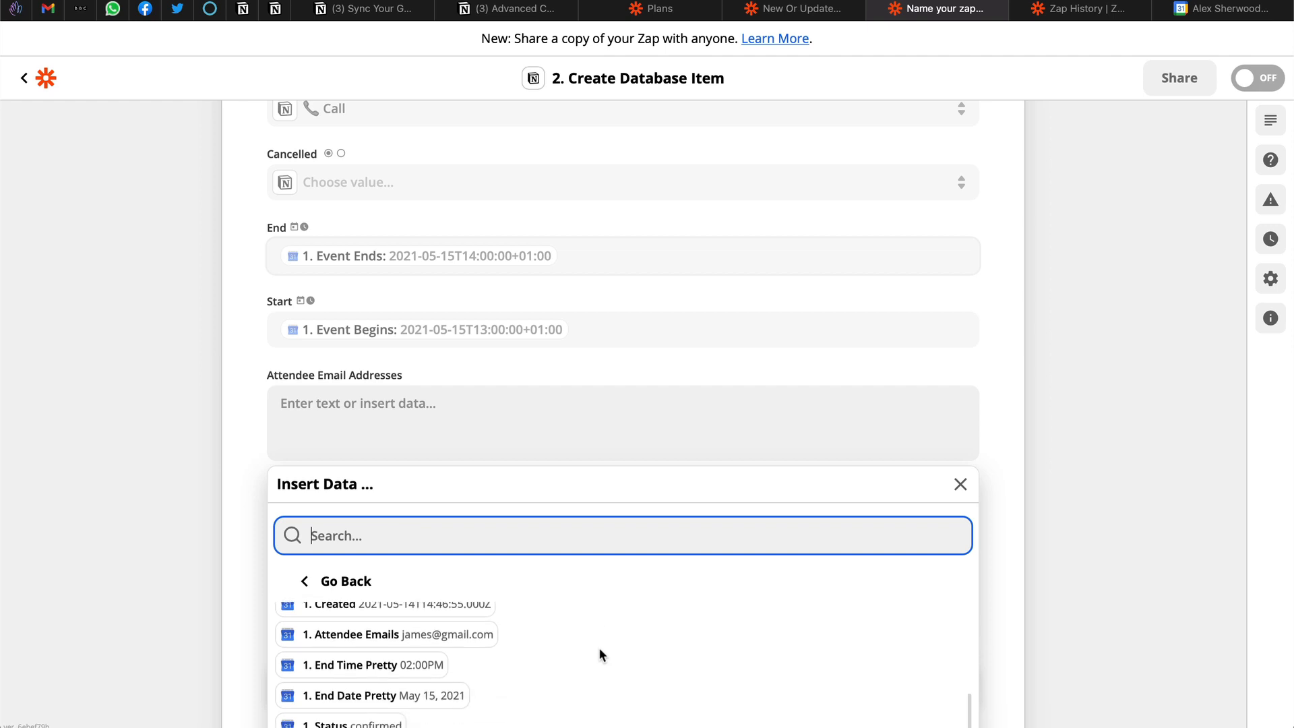
pyautogui.click(462, 642)
pyautogui.click(242, 497)
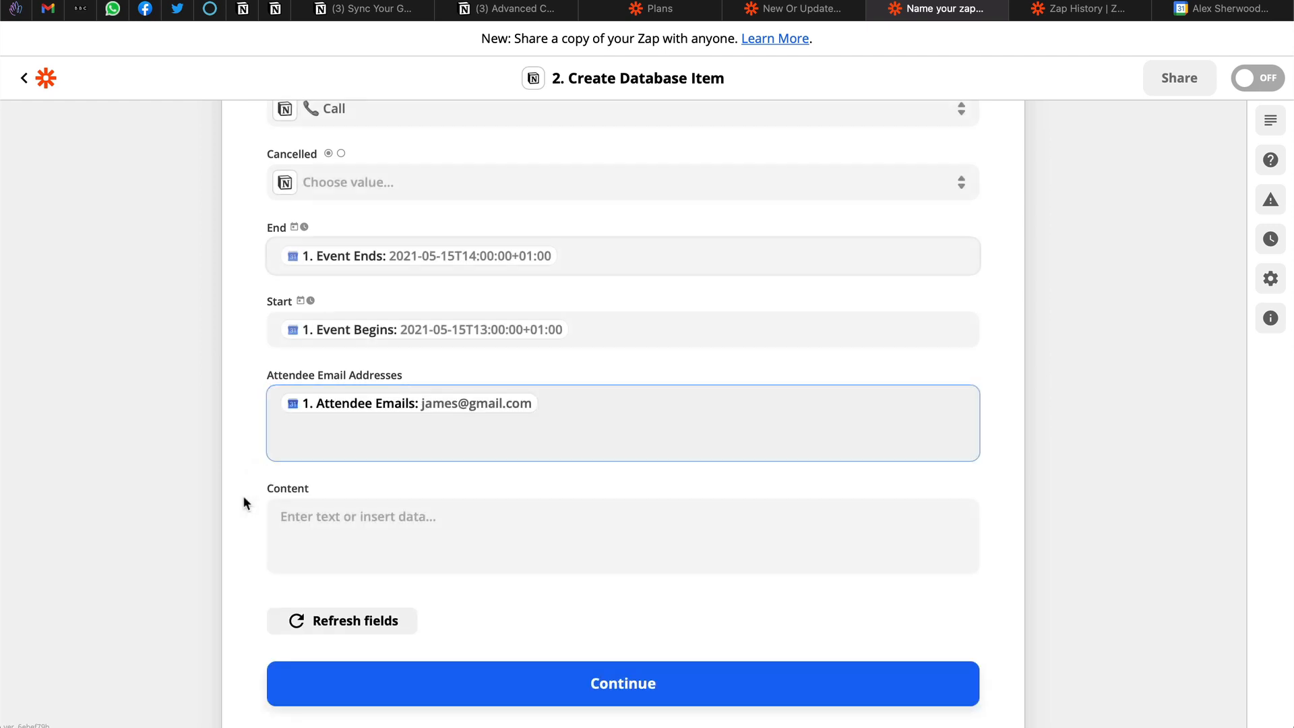
# Map the Content field of the Notion item to the calendar event's Description
pyautogui.scroll(-2, 611, 476)
pyautogui.click(489, 474)
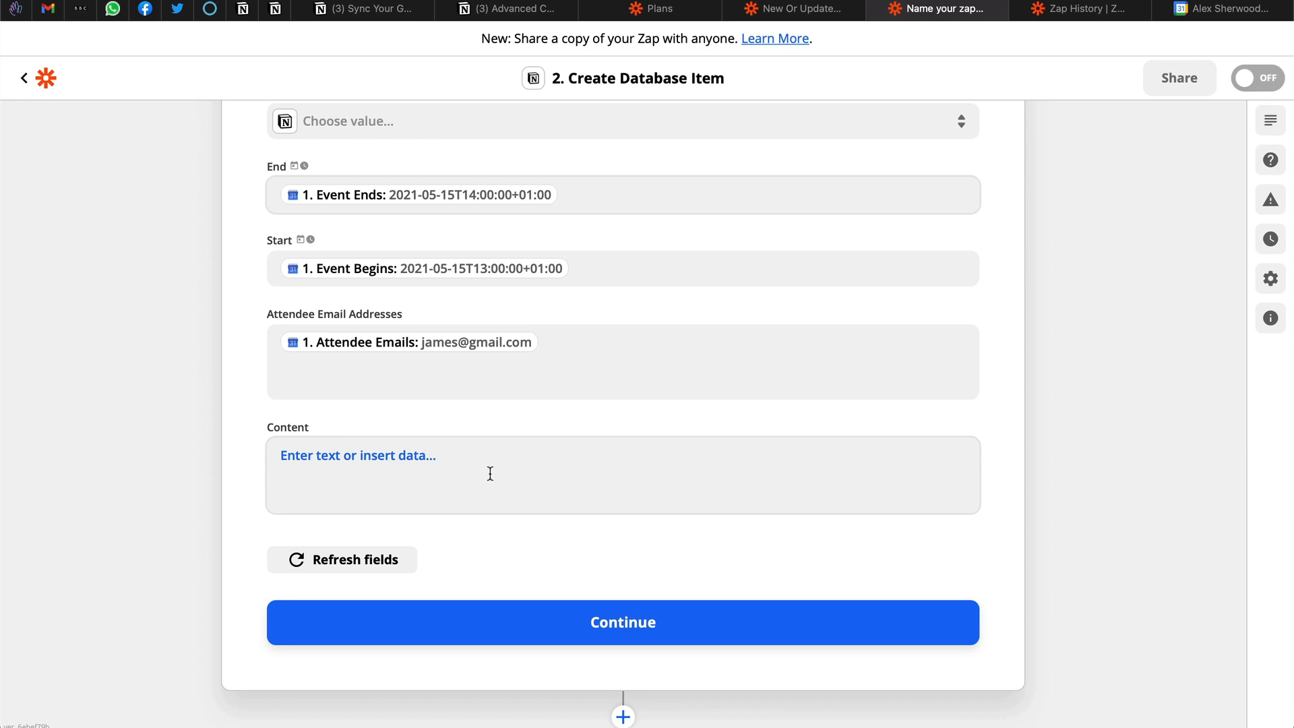
pyautogui.click(490, 474)
pyautogui.scroll(-1, 488, 471)
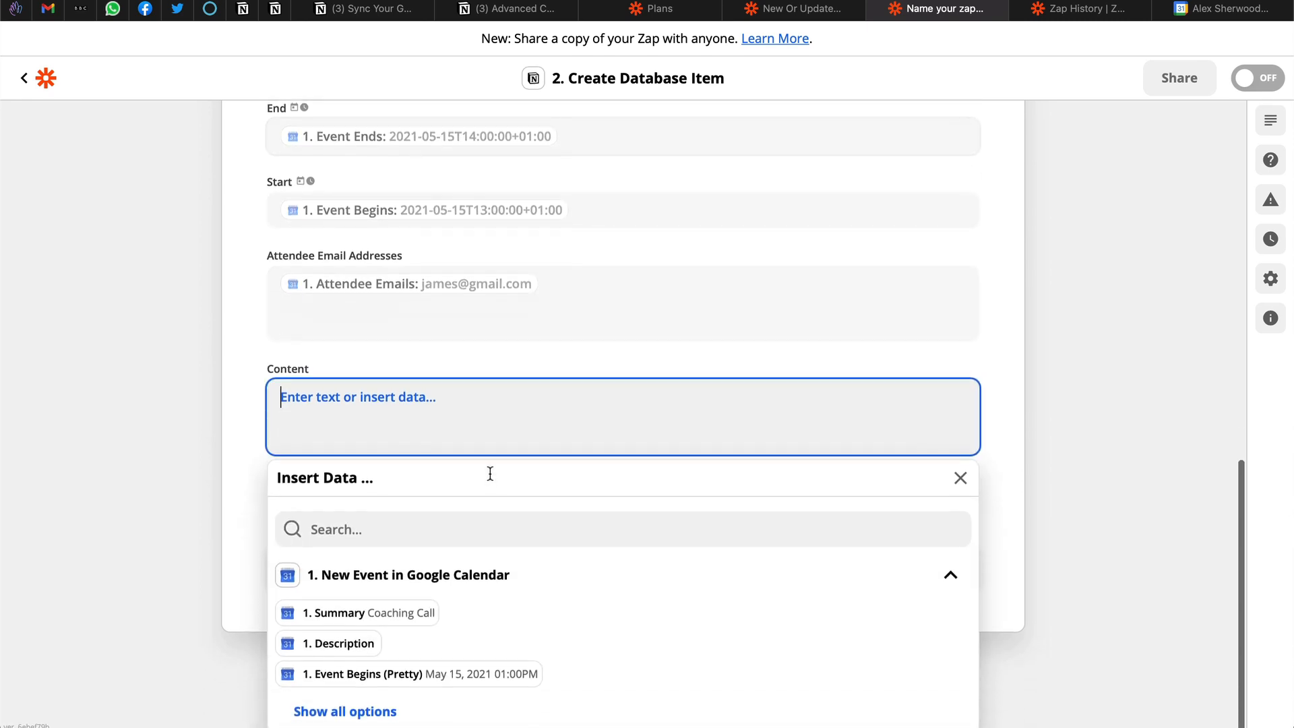
pyautogui.click(365, 647)
pyautogui.click(240, 456)
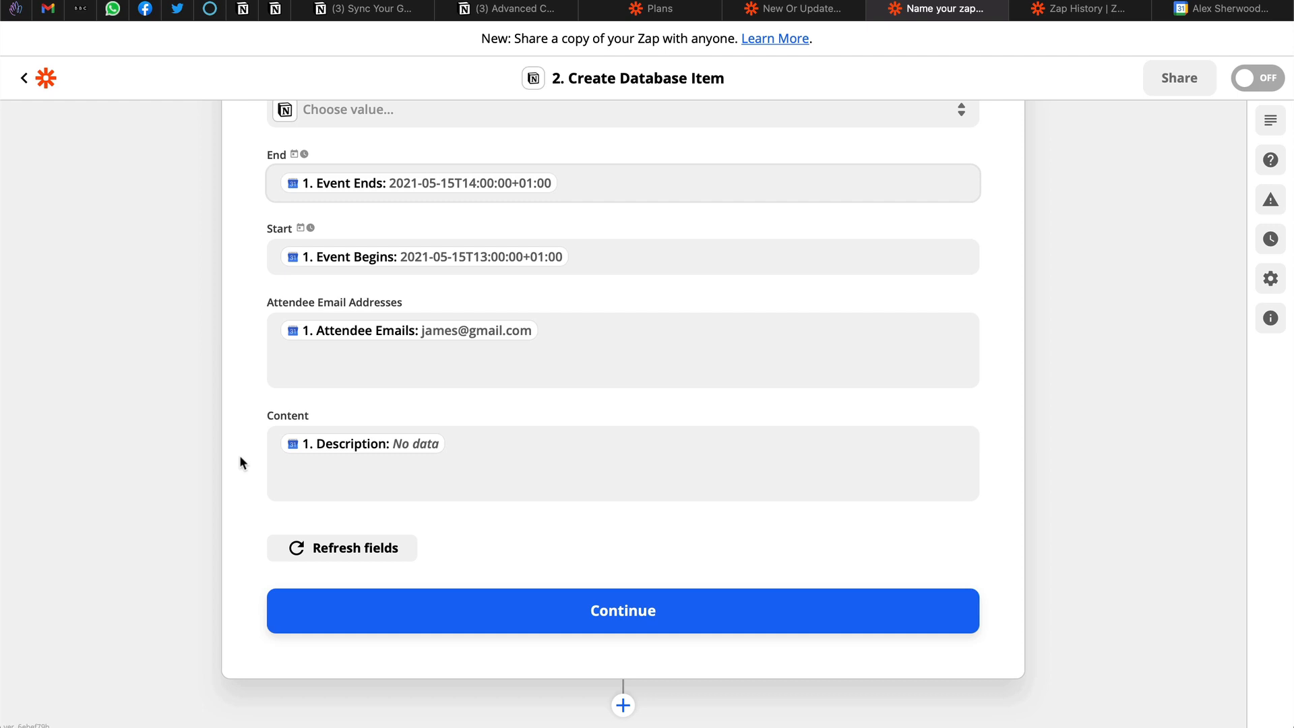
# Run the action test that sends the database item to Notion, and check the Upcoming Events table on the Notion sync page
pyautogui.click(717, 615)
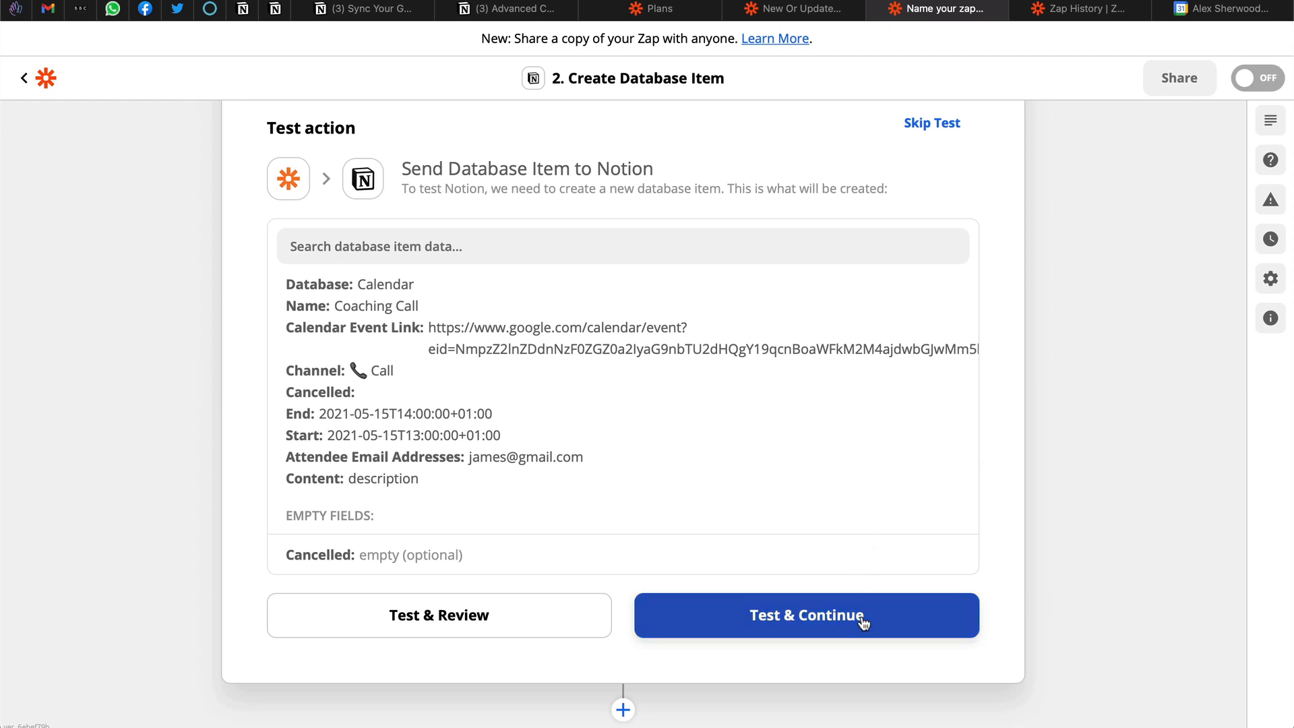
pyautogui.click(898, 620)
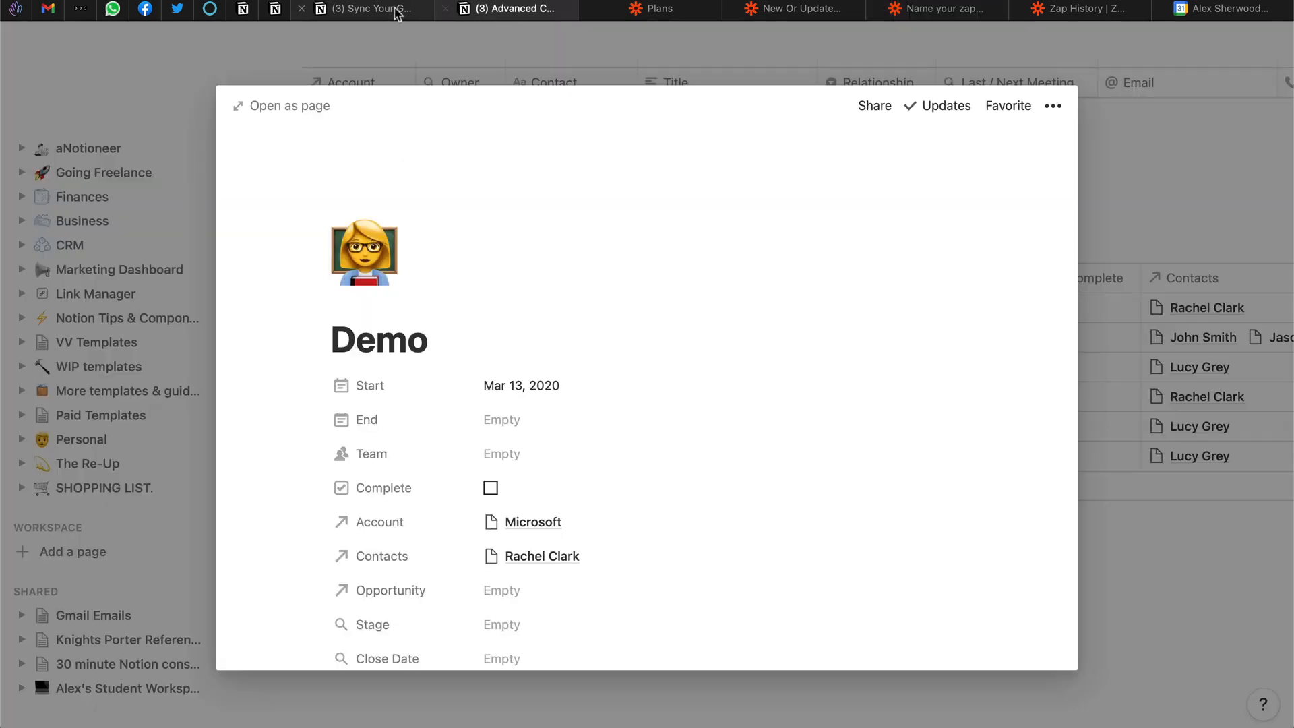
pyautogui.click(523, 12)
pyautogui.click(396, 12)
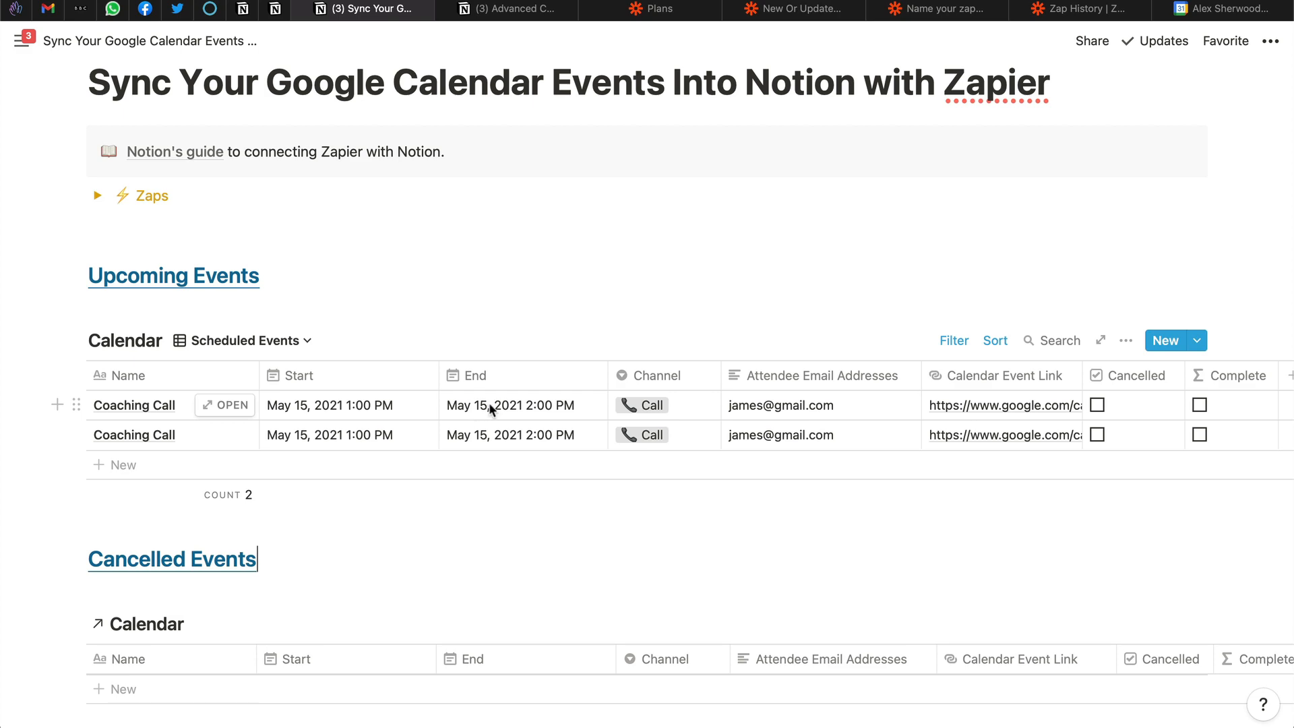
pyautogui.hscroll(3, 523, 410)
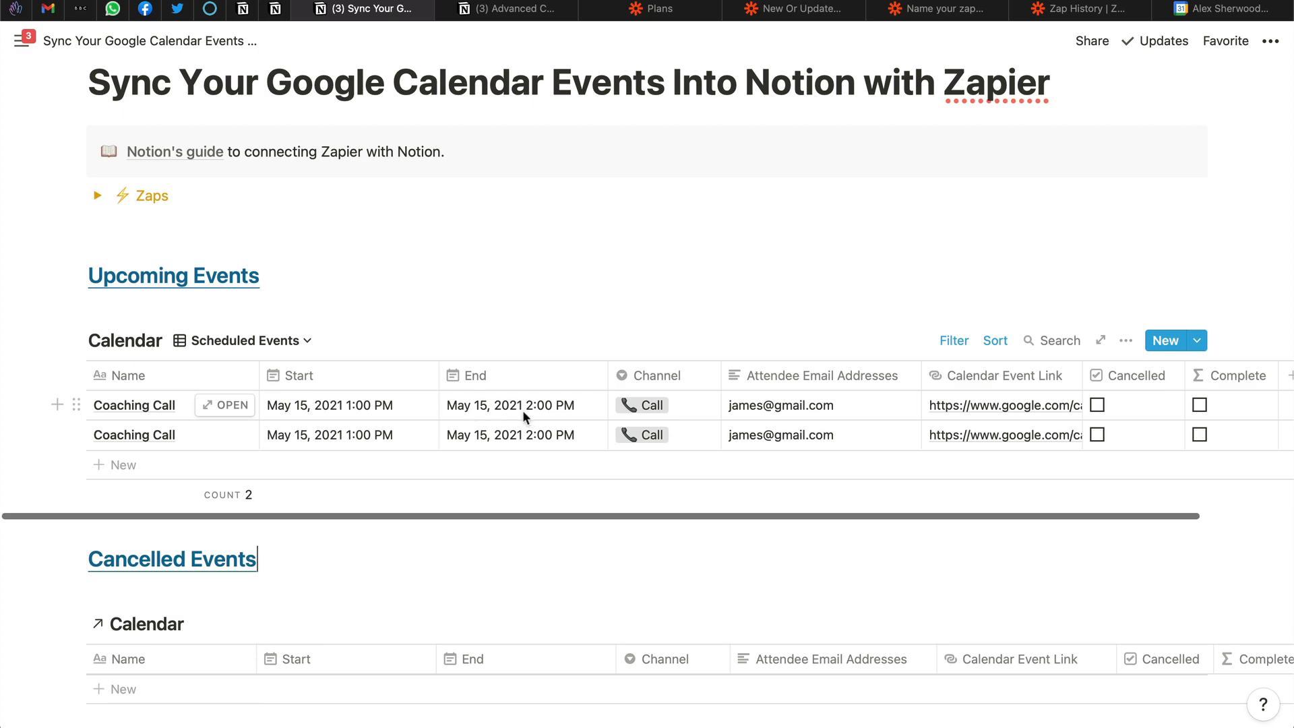
pyautogui.hscroll(-3, 523, 410)
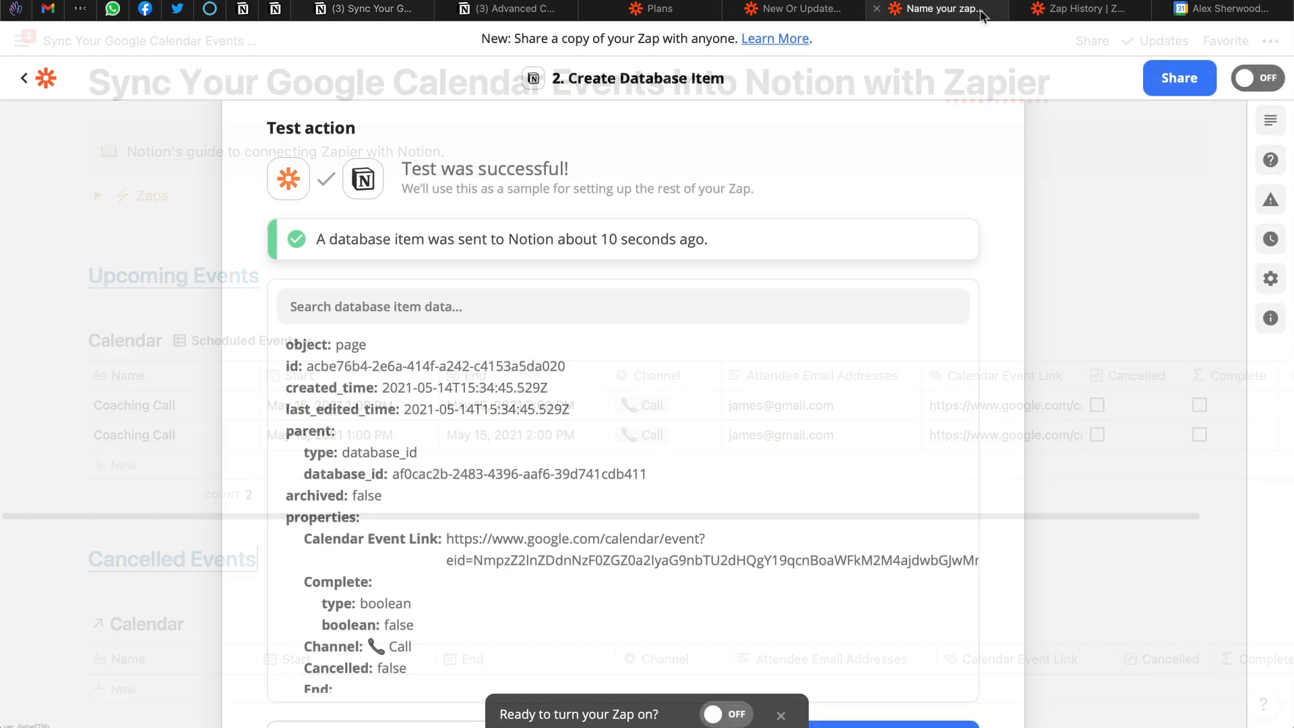
# Return to the Zap editor and name the Zap "New Calendar Event"
pyautogui.scroll(-5, 995, 324)
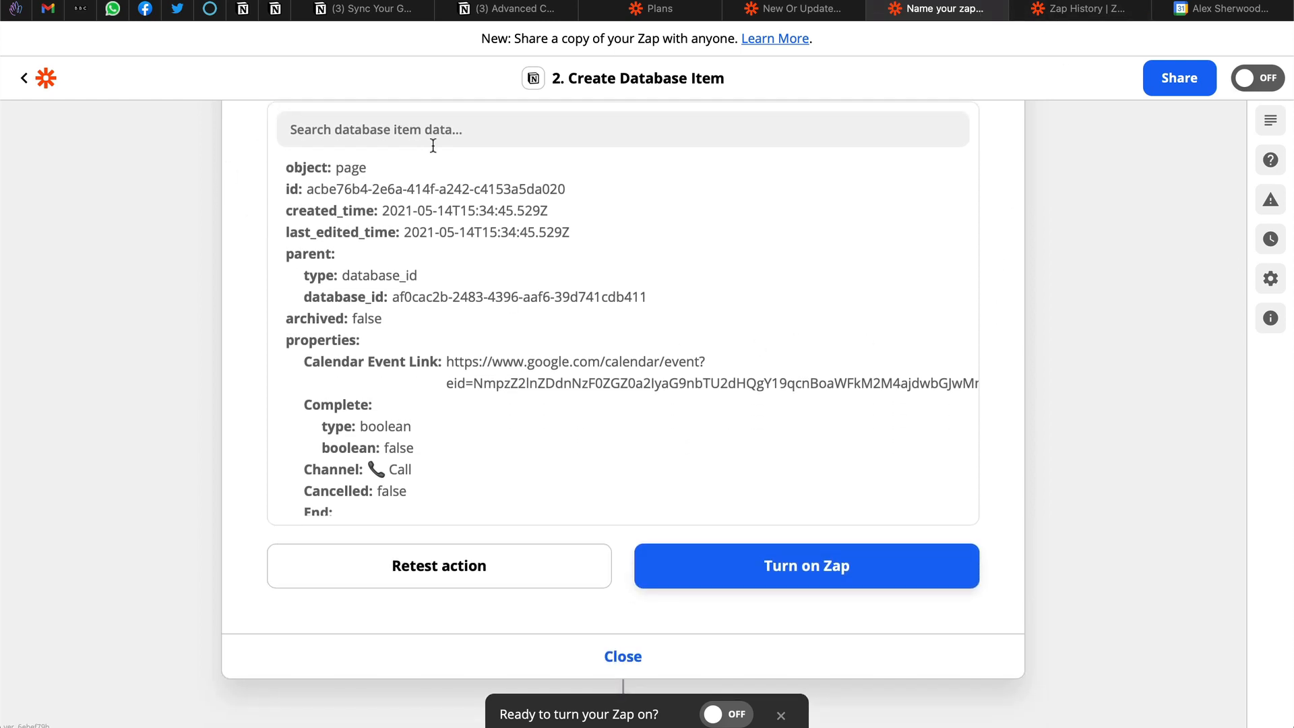
pyautogui.scroll(10, 527, 183)
pyautogui.click(142, 85)
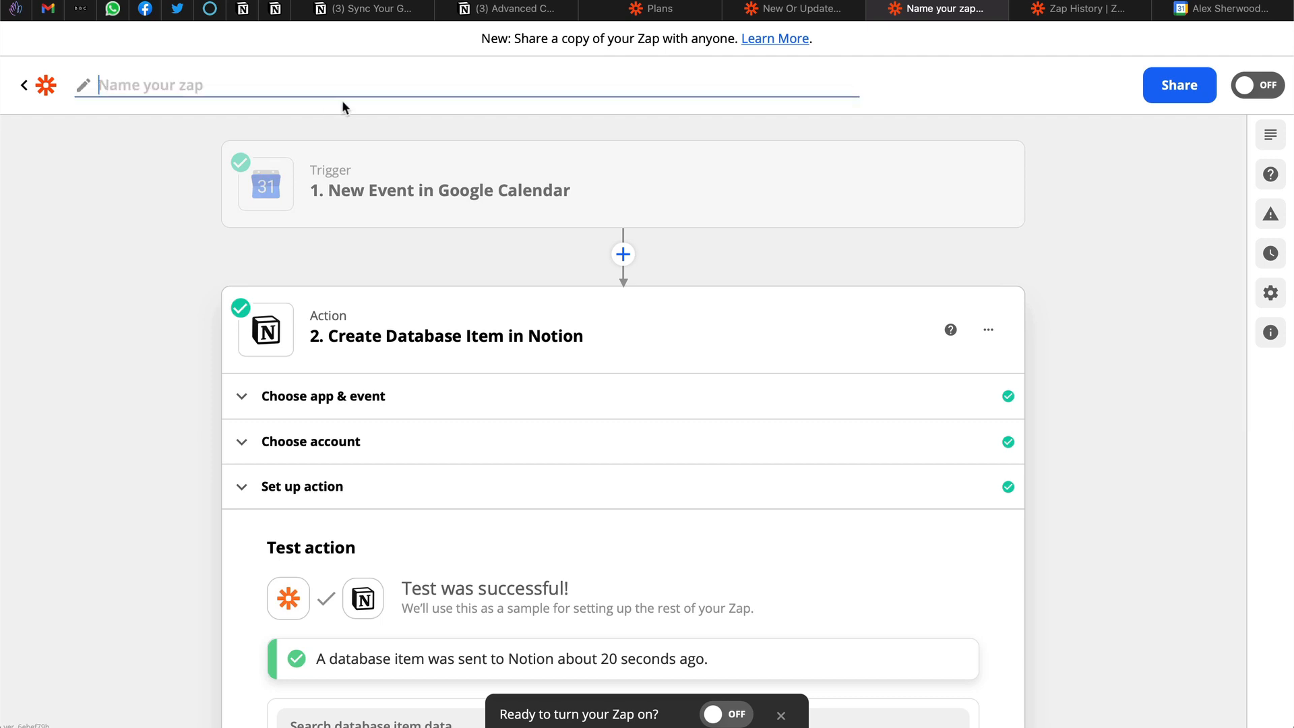
pyautogui.write('New Calendar Event')
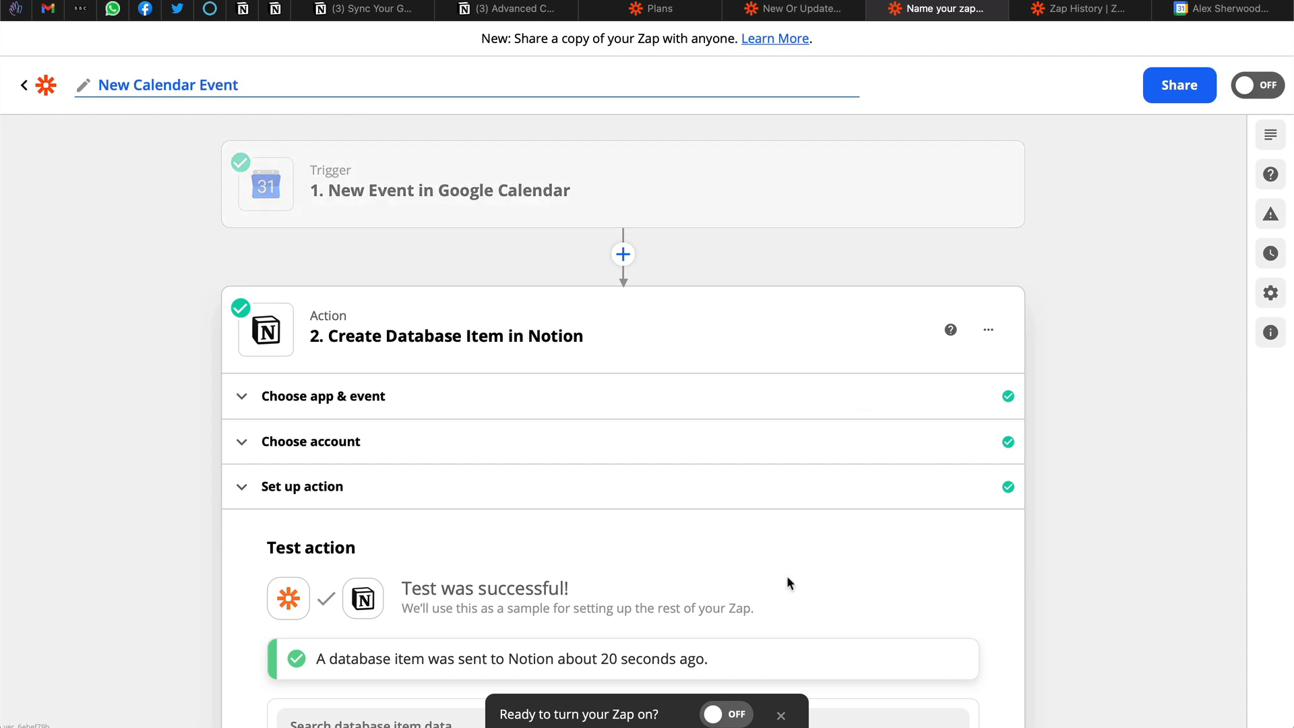
# Turn on the New Calendar Event Zap, dismiss the offer to share a copy, and collapse the Notion action
pyautogui.click(718, 717)
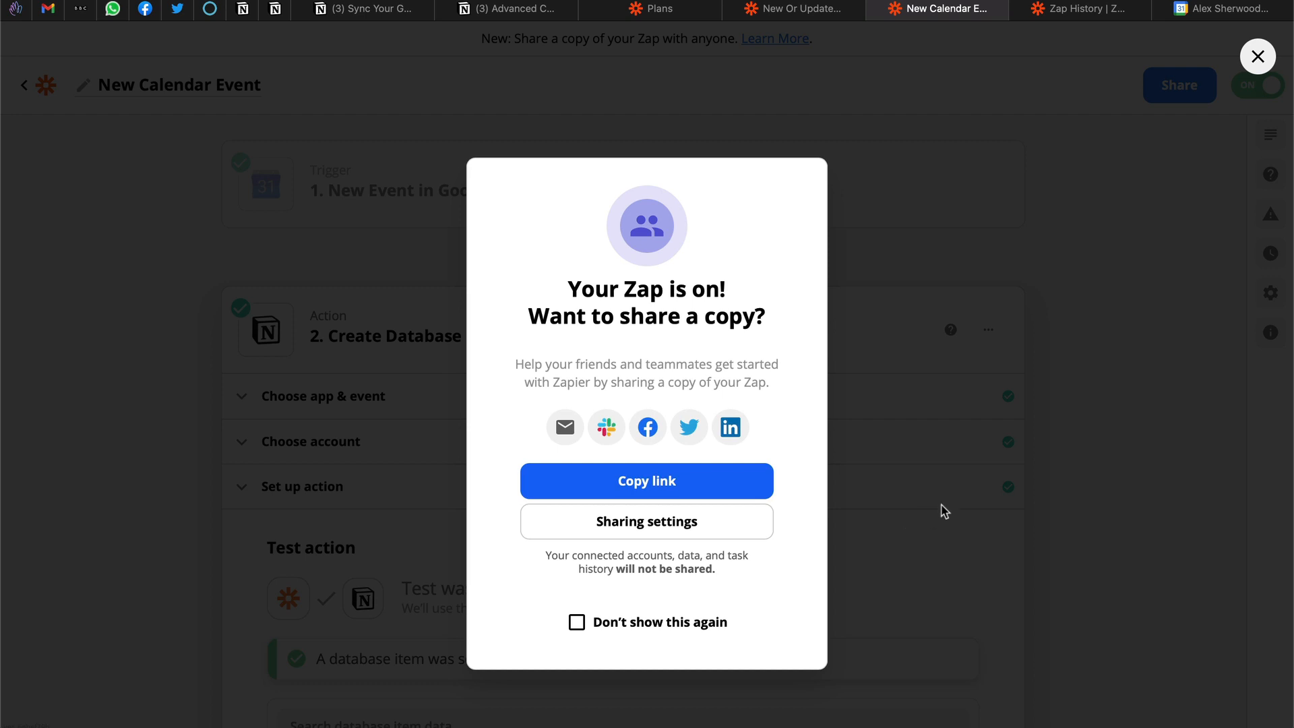
pyautogui.click(959, 492)
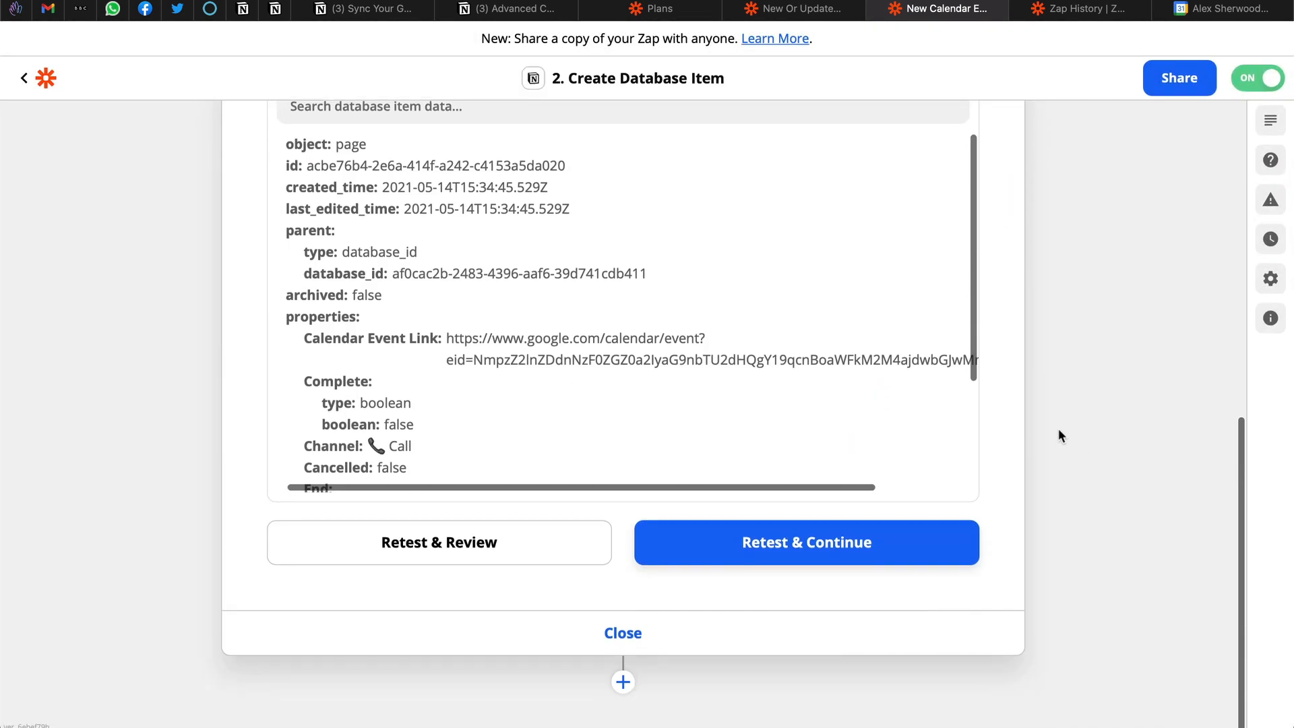
pyautogui.click(621, 657)
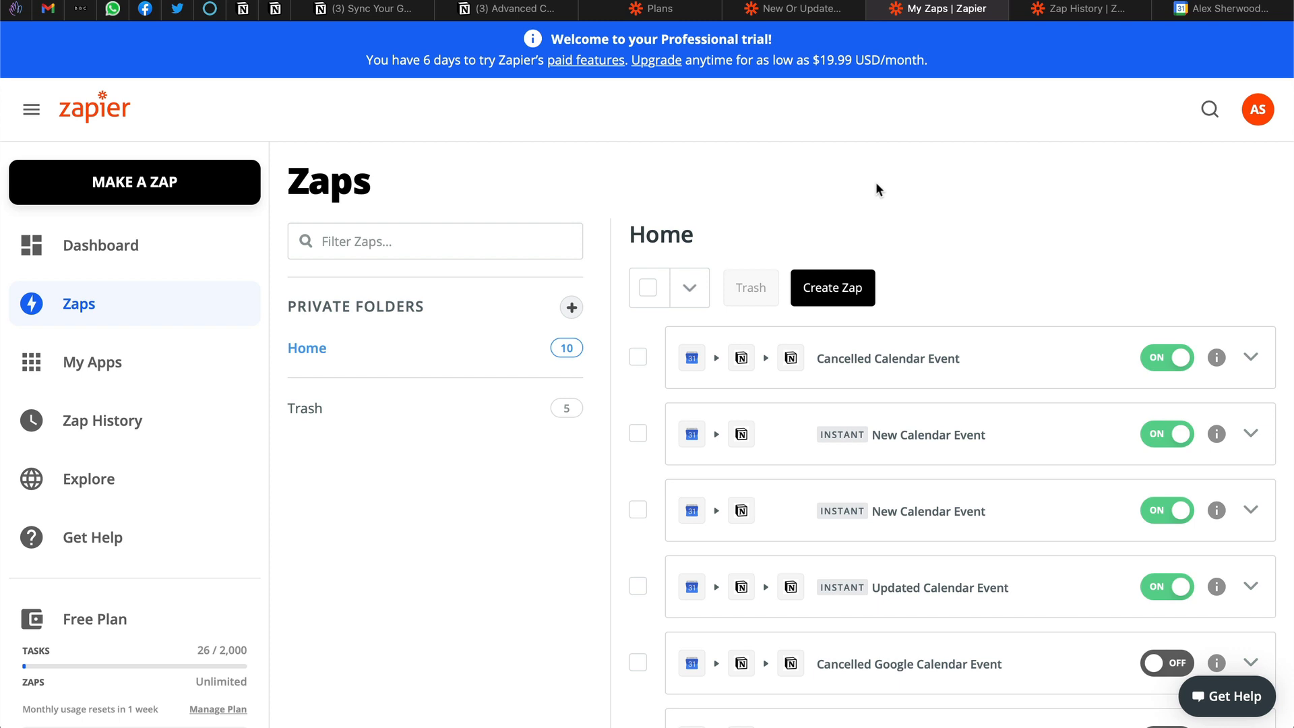
# Create another Zap from the Zaps overview and name it "Updated Calendar Event"
pyautogui.click(844, 296)
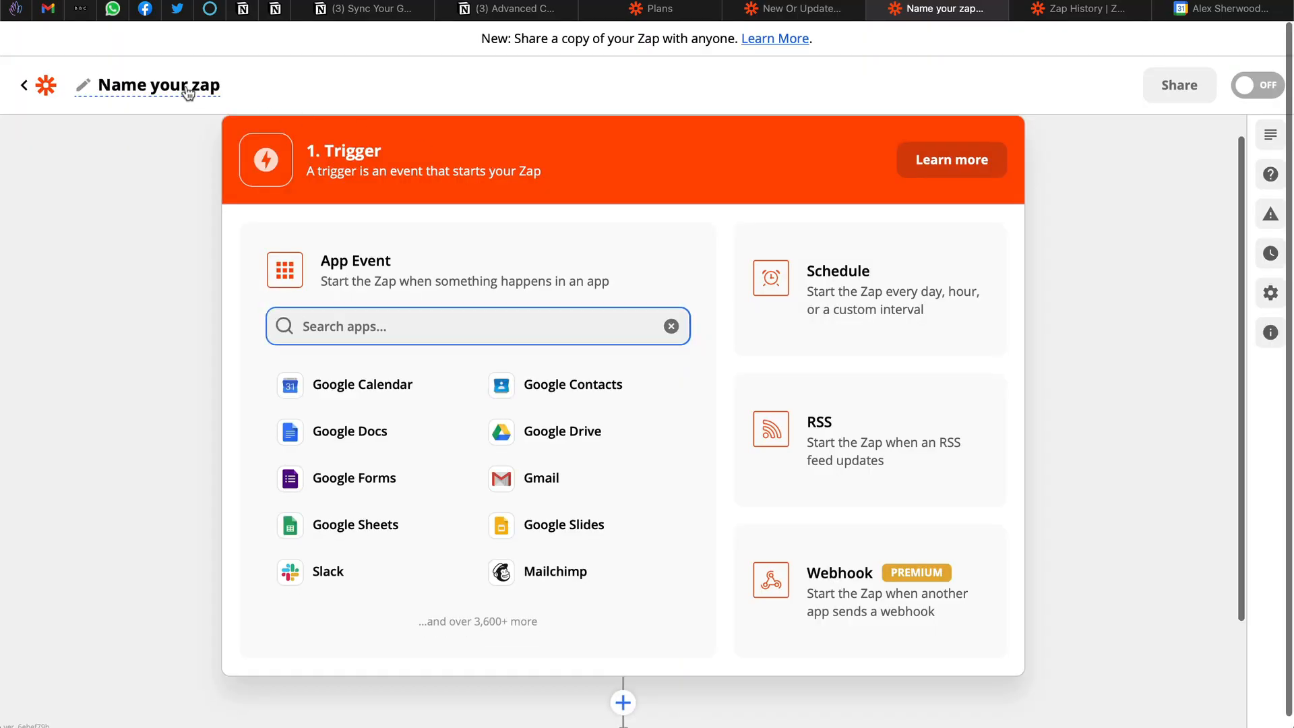
pyautogui.click(188, 93)
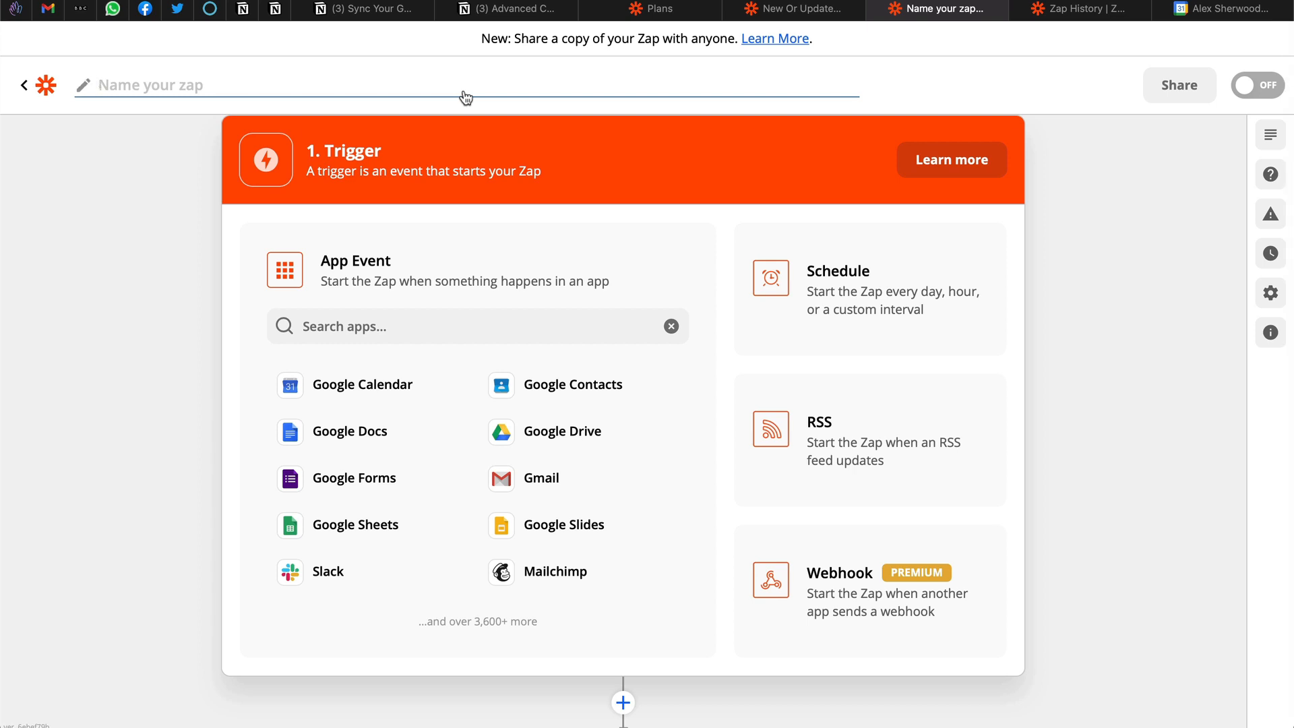
pyautogui.write('Updated Calendar Event')
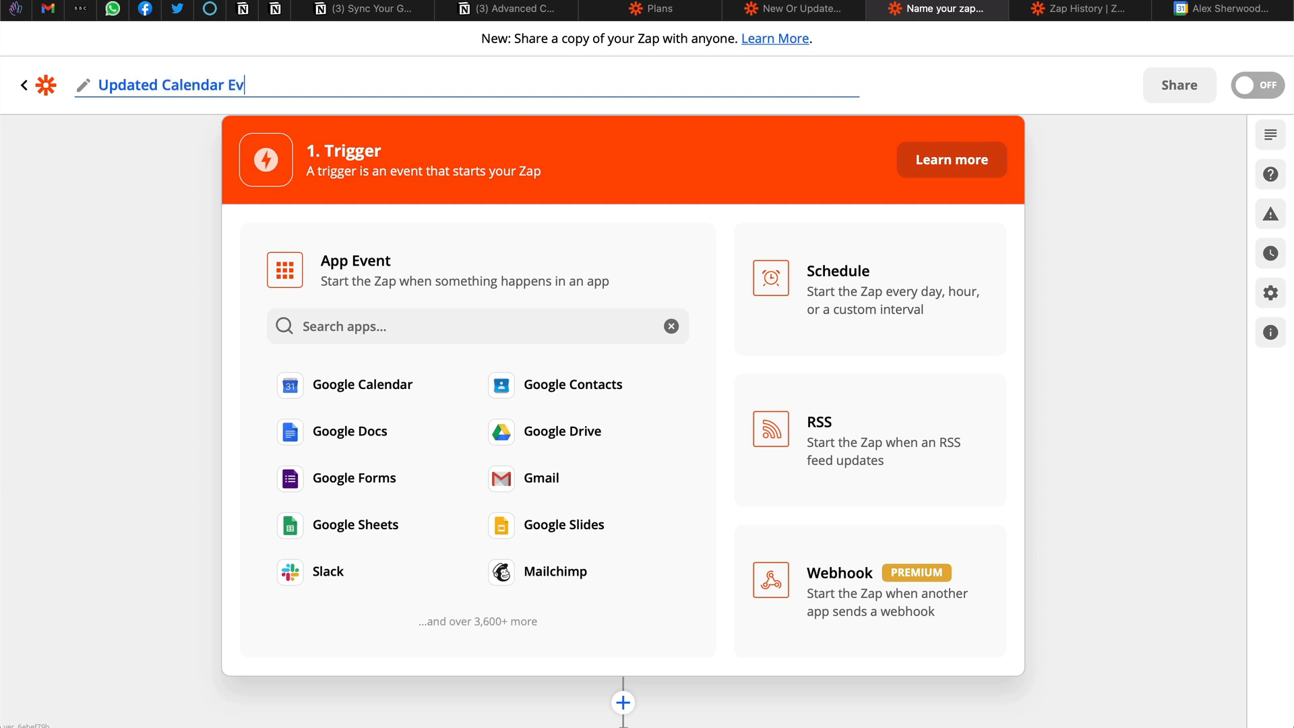
# Set the trigger to Google Calendar's New or Updated Event and select the connected Google Calendar account
pyautogui.click(377, 383)
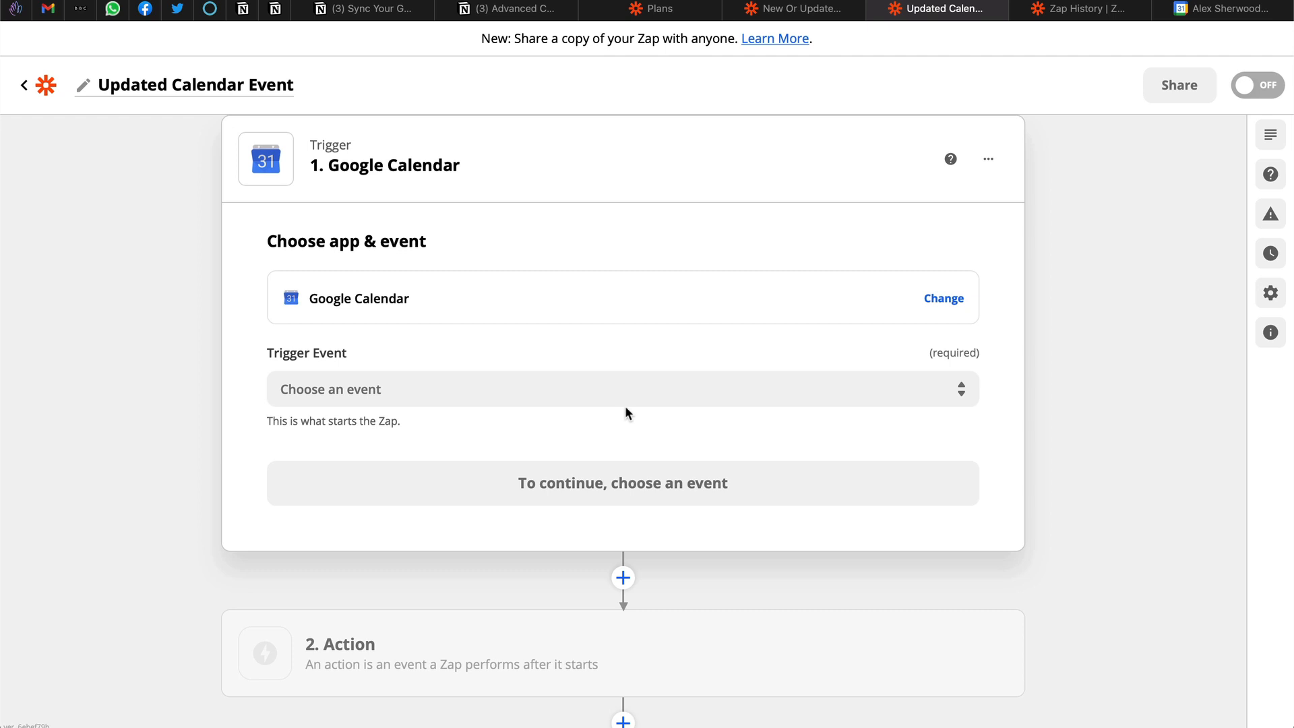
pyautogui.click(646, 385)
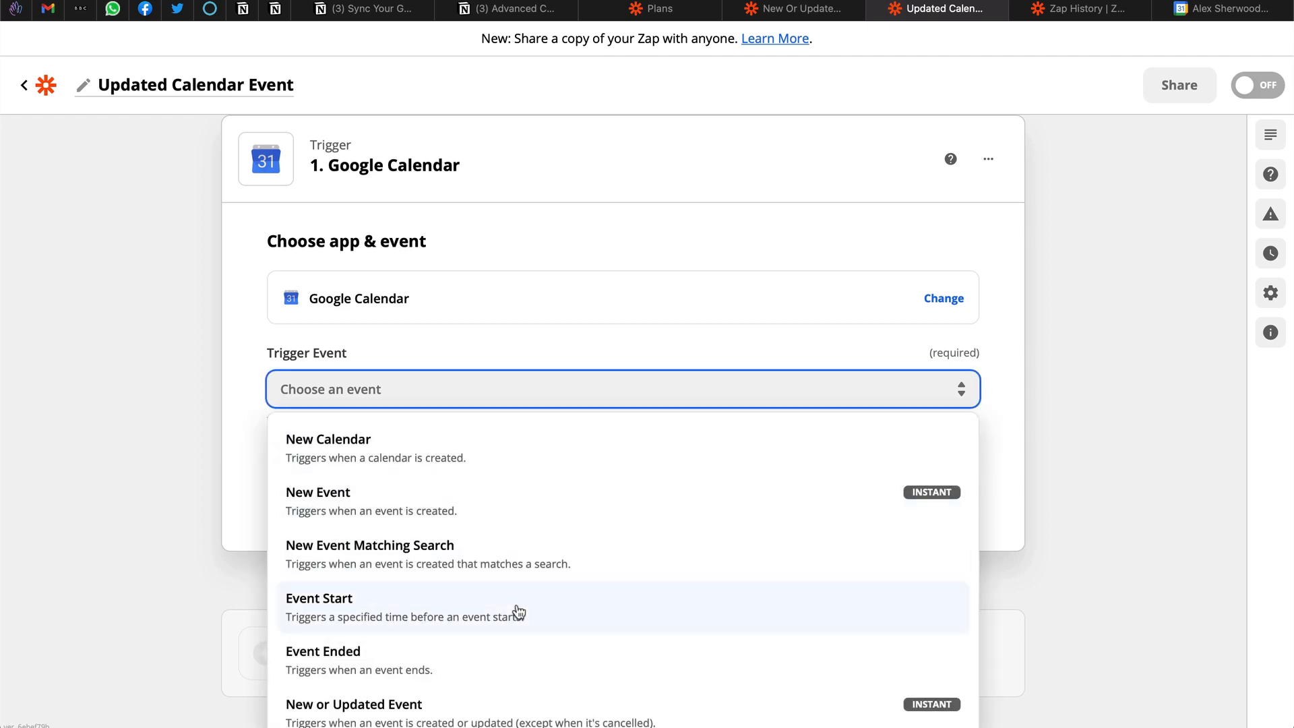
pyautogui.scroll(-1, 519, 613)
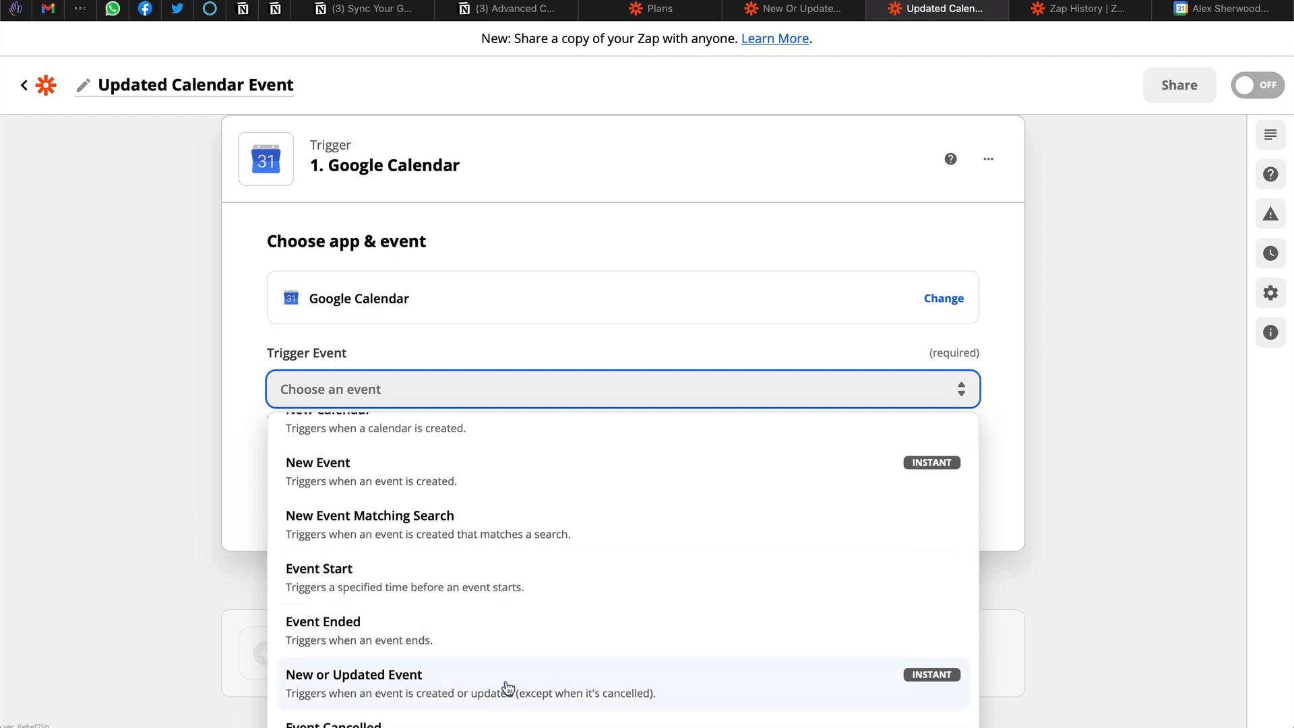
pyautogui.click(596, 686)
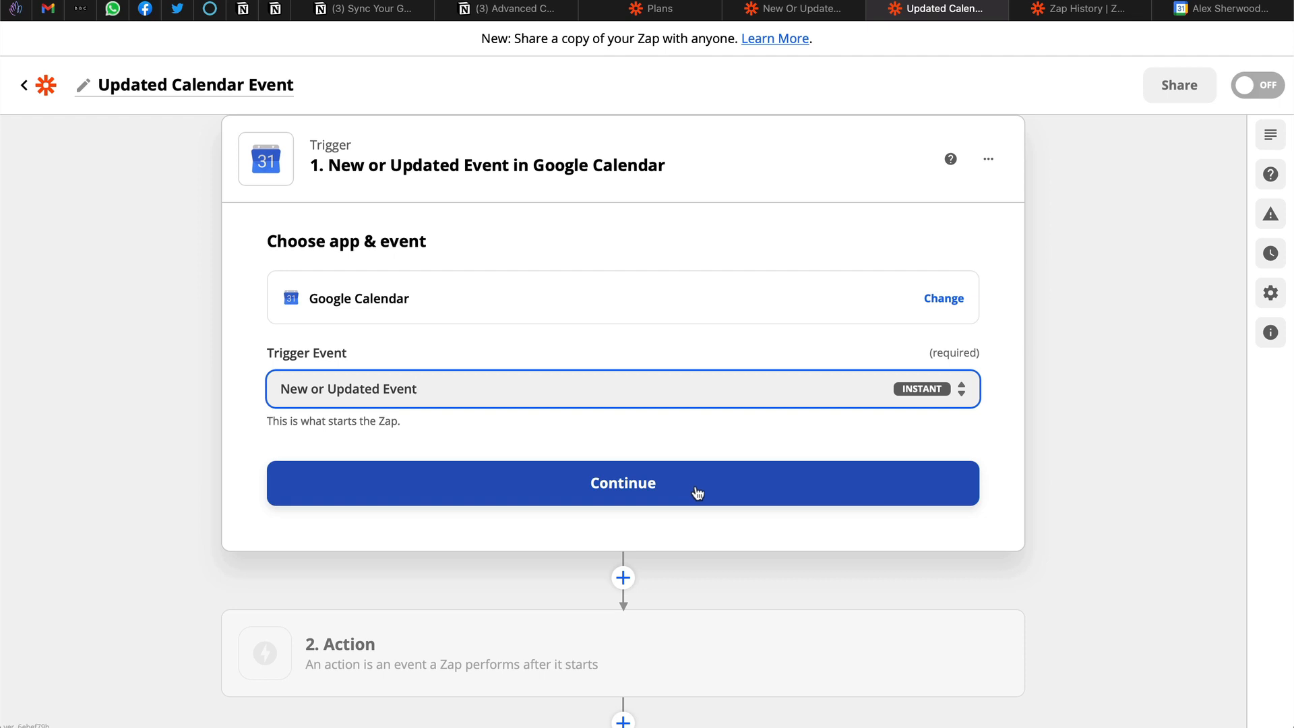
pyautogui.click(697, 493)
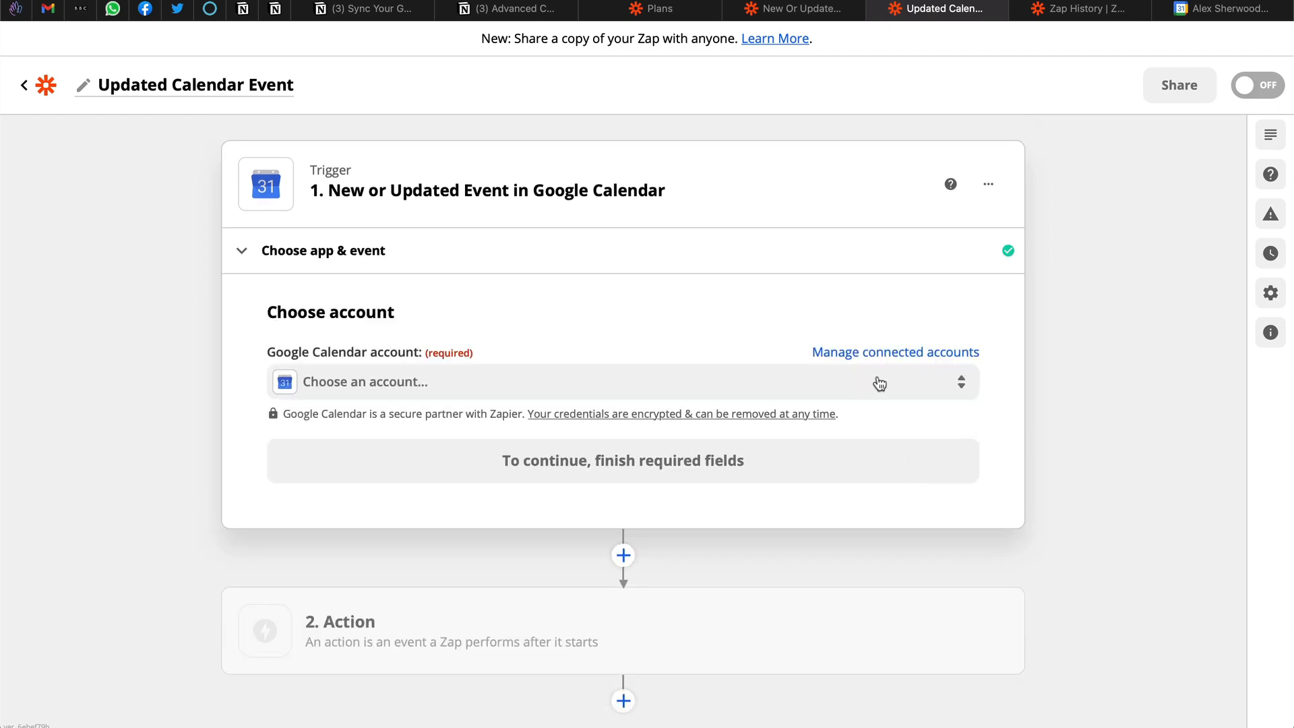
pyautogui.click(873, 384)
pyautogui.click(414, 537)
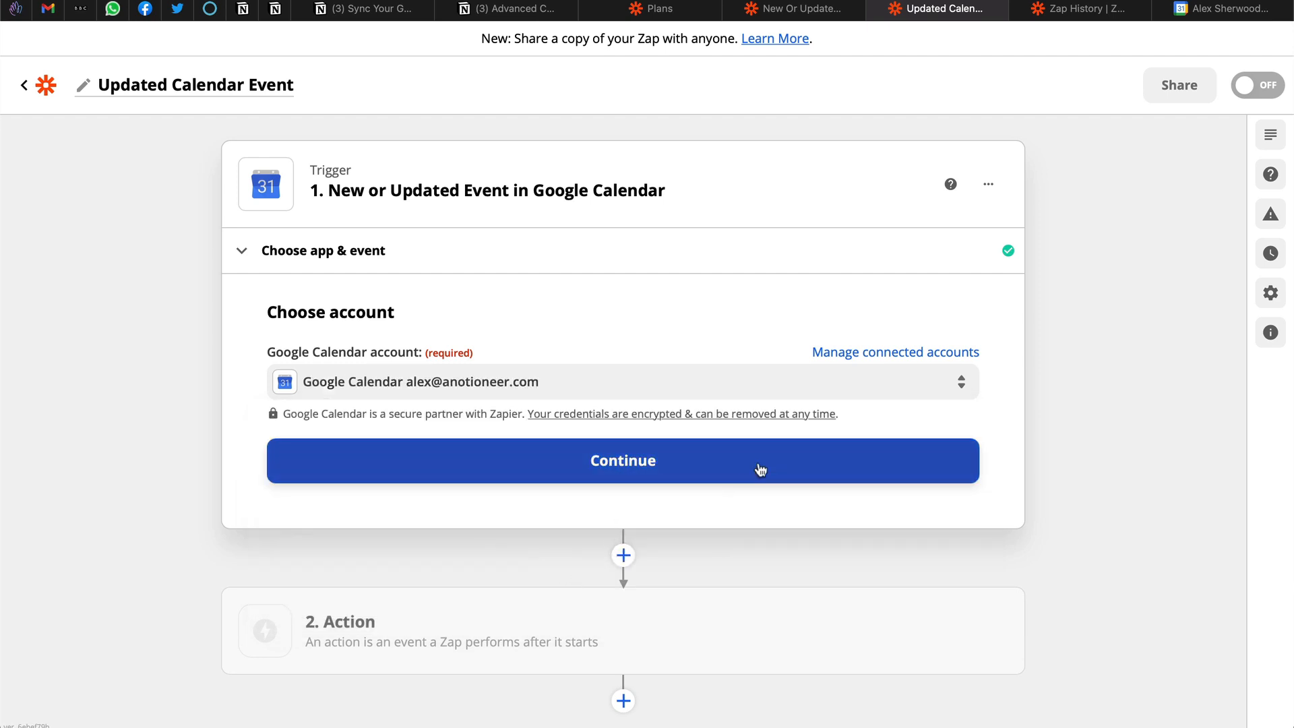
# Confirm the Google Calendar account and set the trigger's calendar to Demo Calendar
pyautogui.click(825, 460)
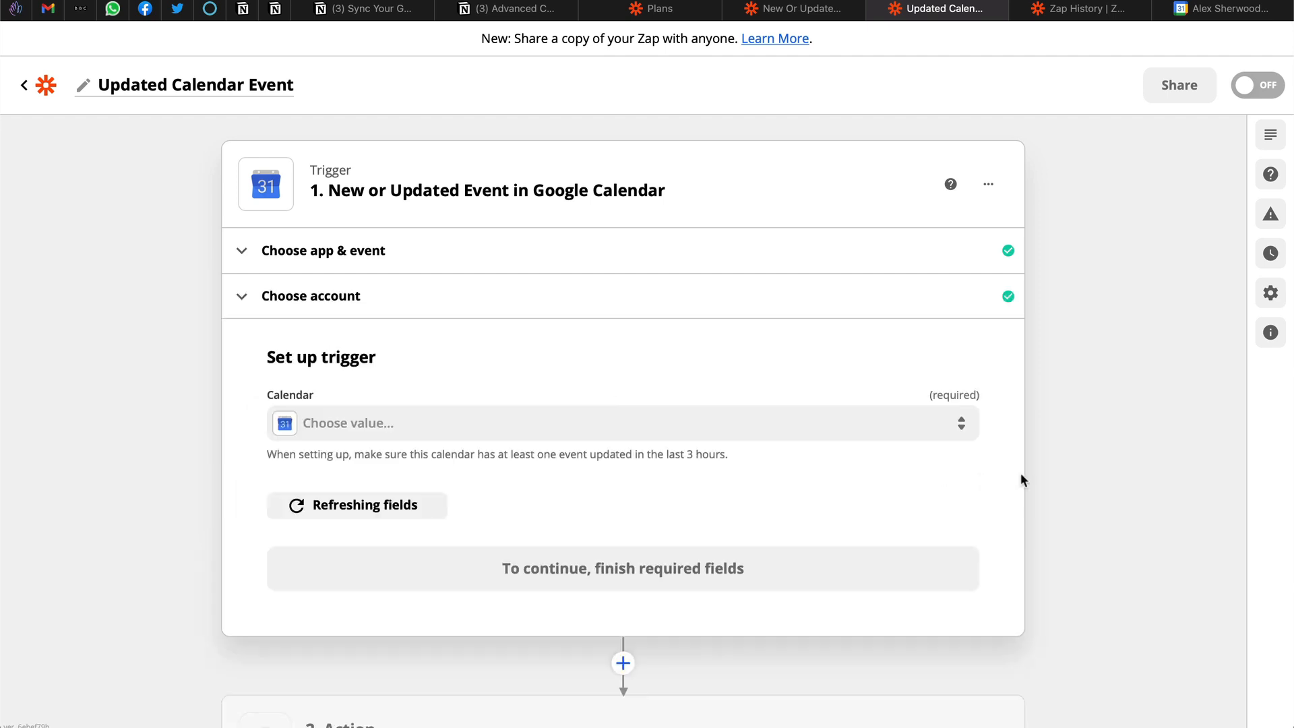
pyautogui.click(776, 435)
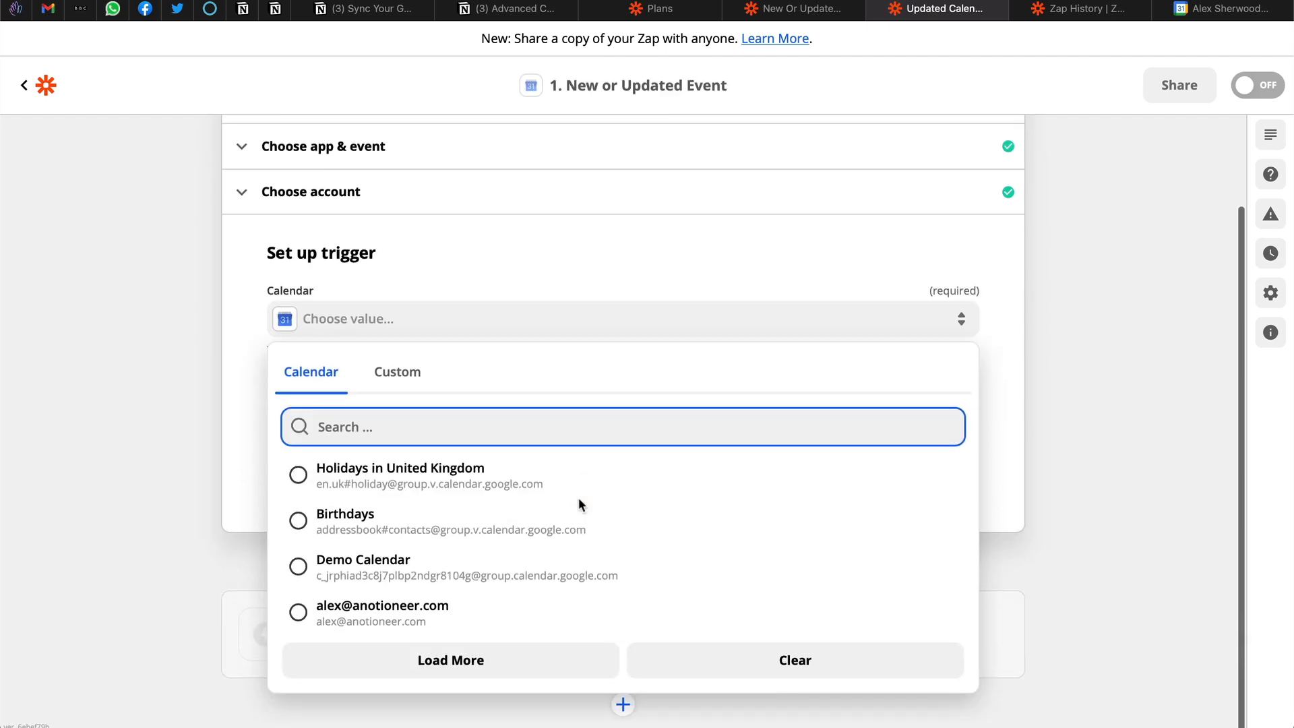
pyautogui.click(420, 570)
pyautogui.click(830, 472)
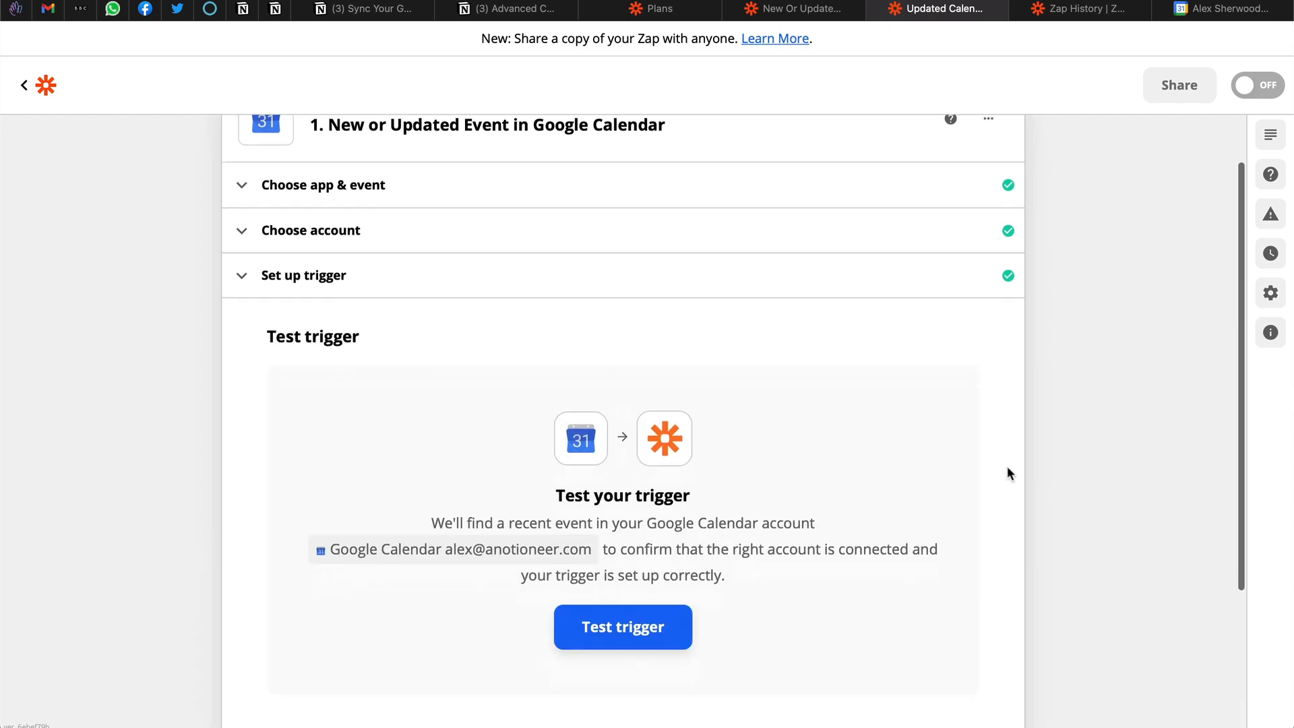
# Test the Google Calendar trigger, review the sample event data and continue to the action step
pyautogui.scroll(-3, 1006, 466)
pyautogui.click(659, 484)
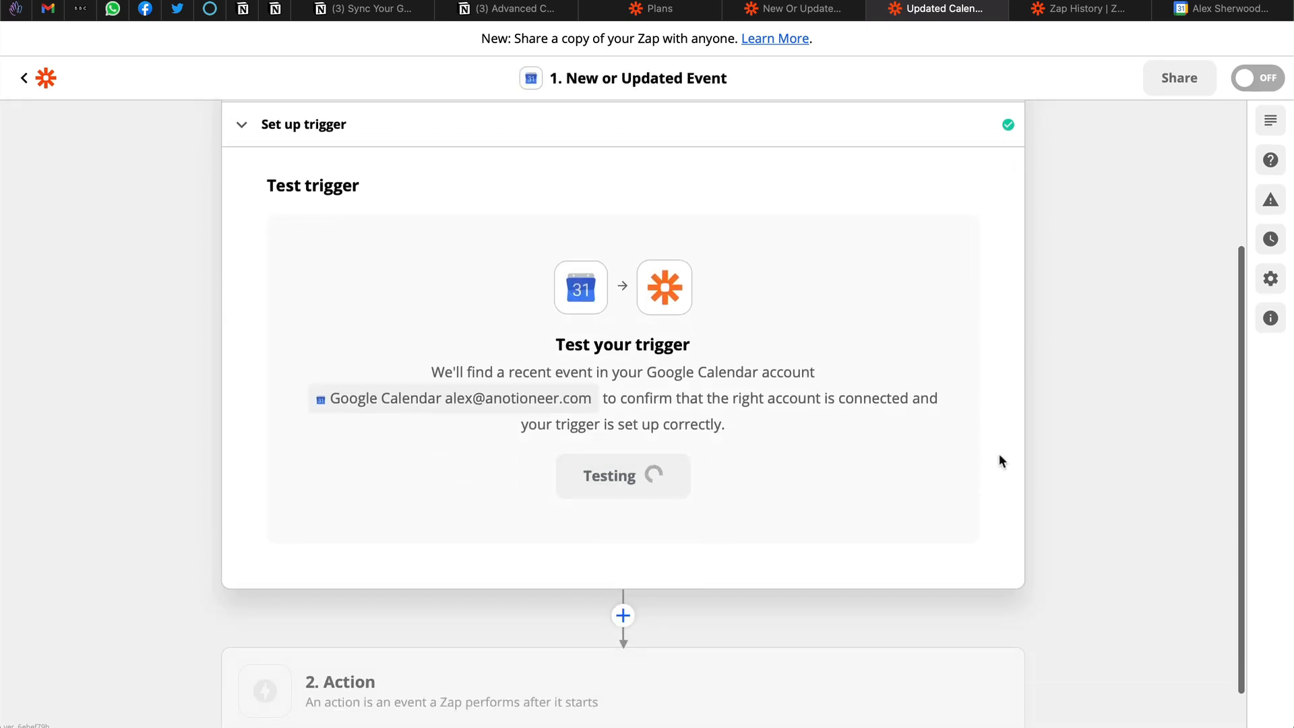
pyautogui.scroll(-2, 1028, 461)
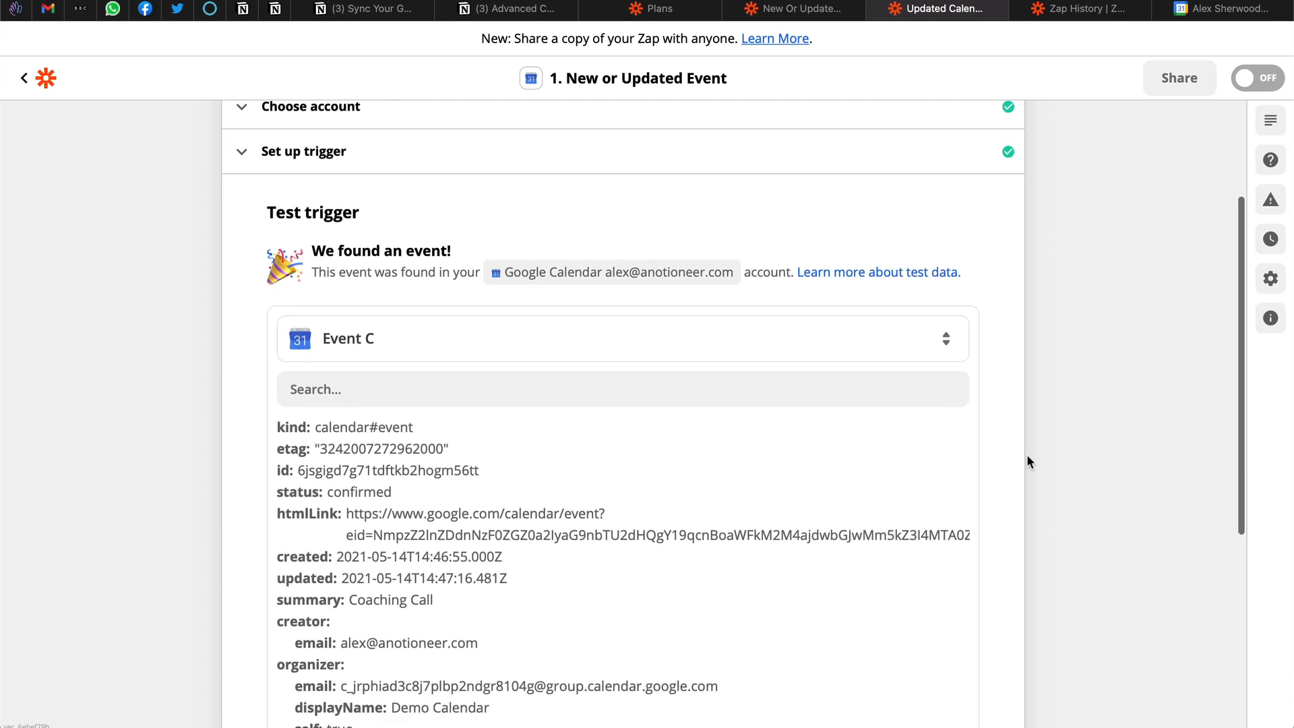
pyautogui.scroll(2, 1007, 479)
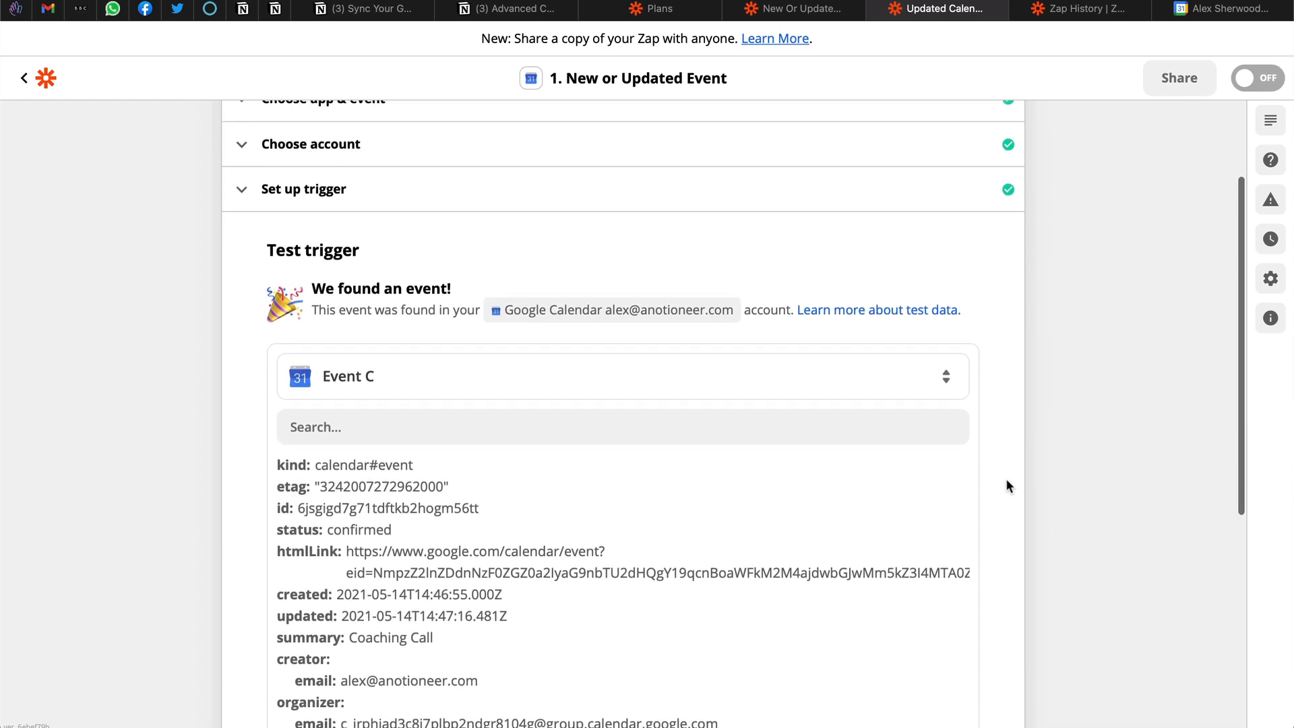
pyautogui.scroll(-6, 1007, 479)
pyautogui.click(813, 470)
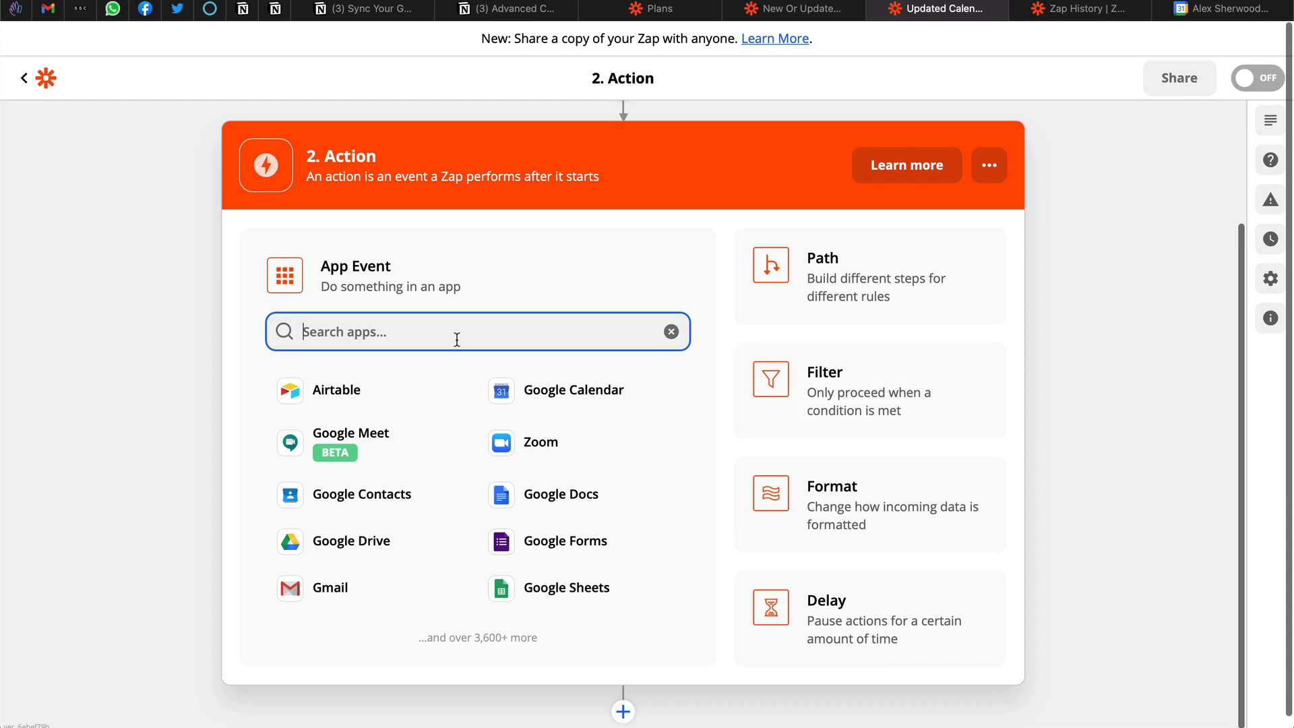
# Choose Notion as the app for action 2 and set its action event to Find Database Item
pyautogui.write('not')
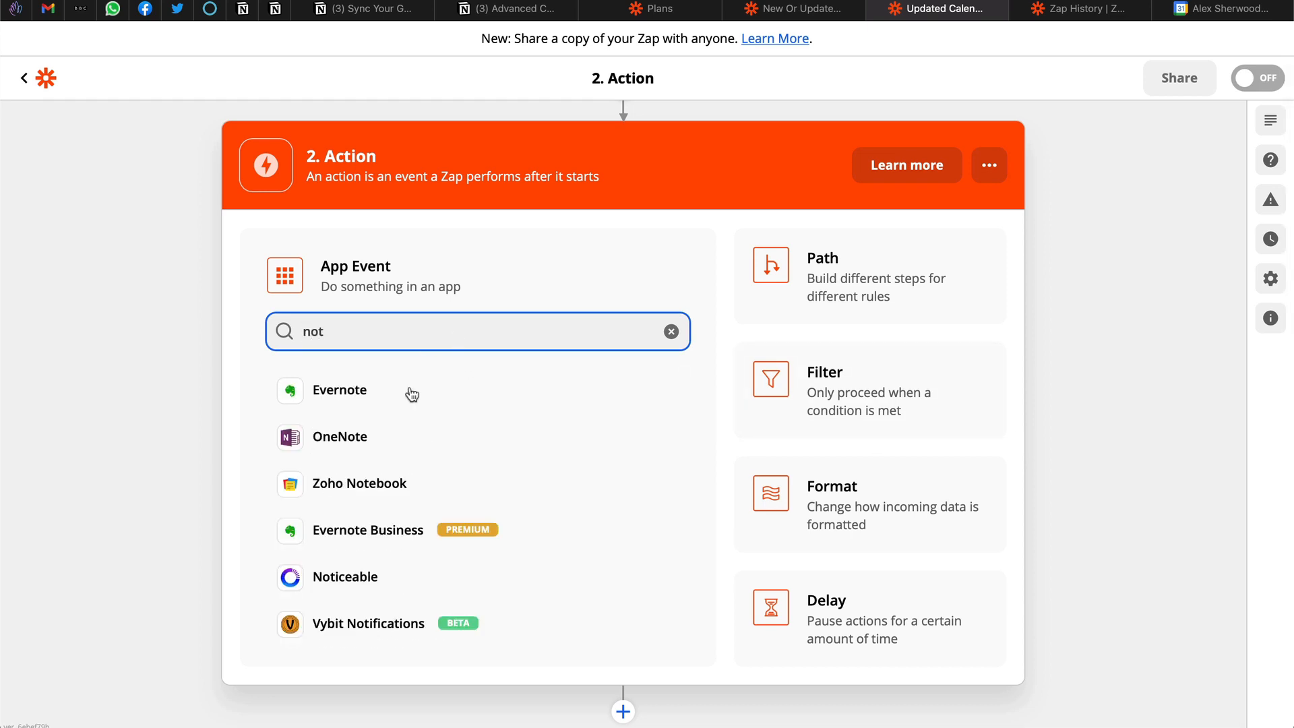
pyautogui.write('ion')
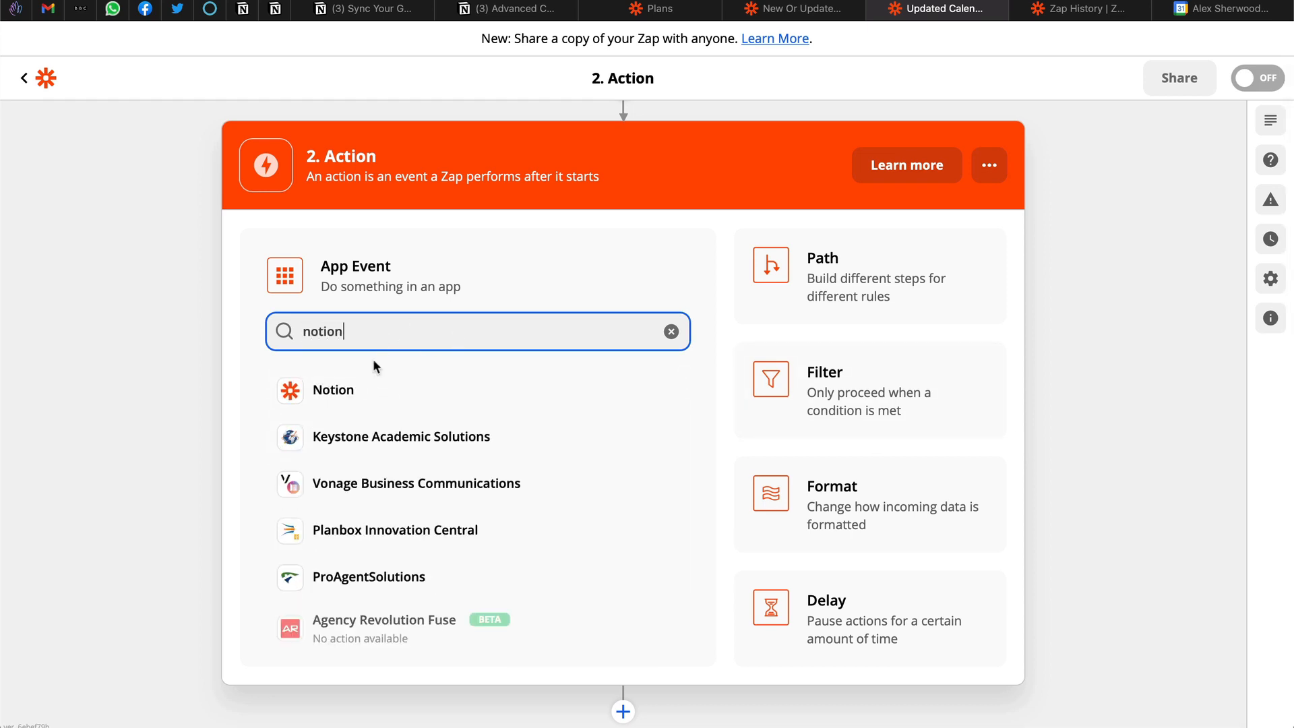
pyautogui.click(357, 390)
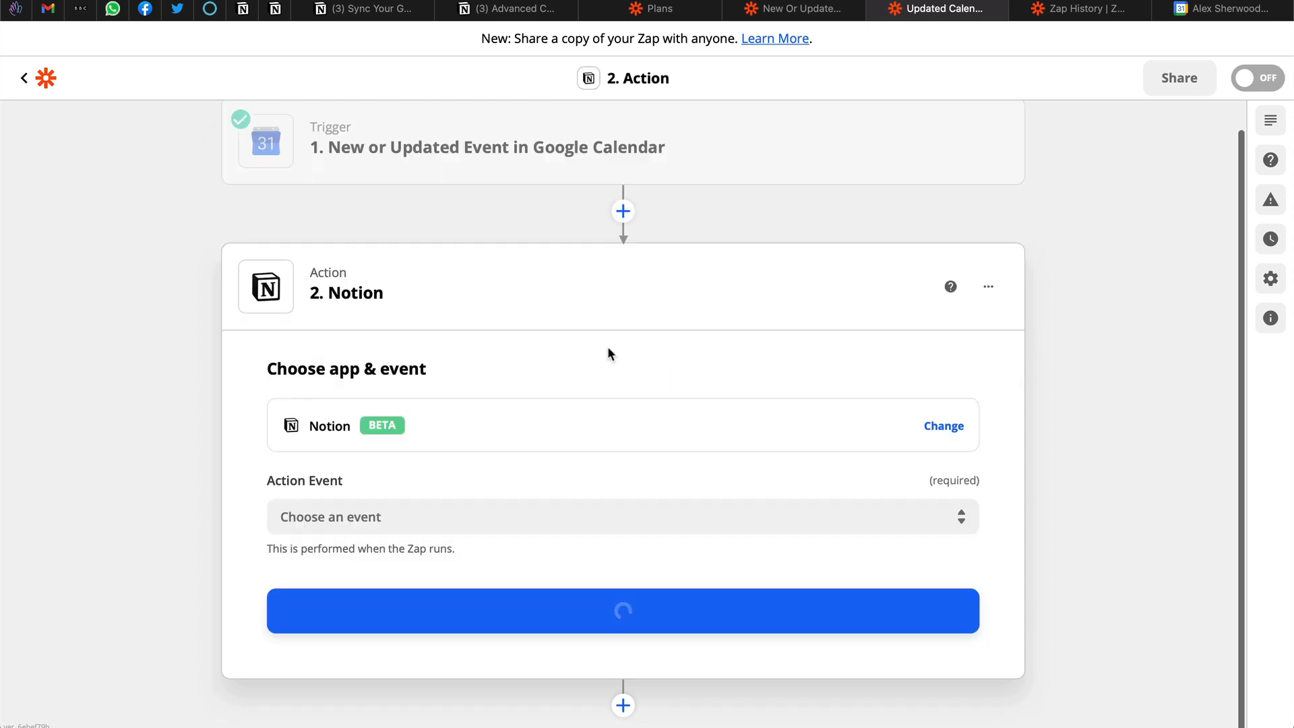
pyautogui.click(750, 519)
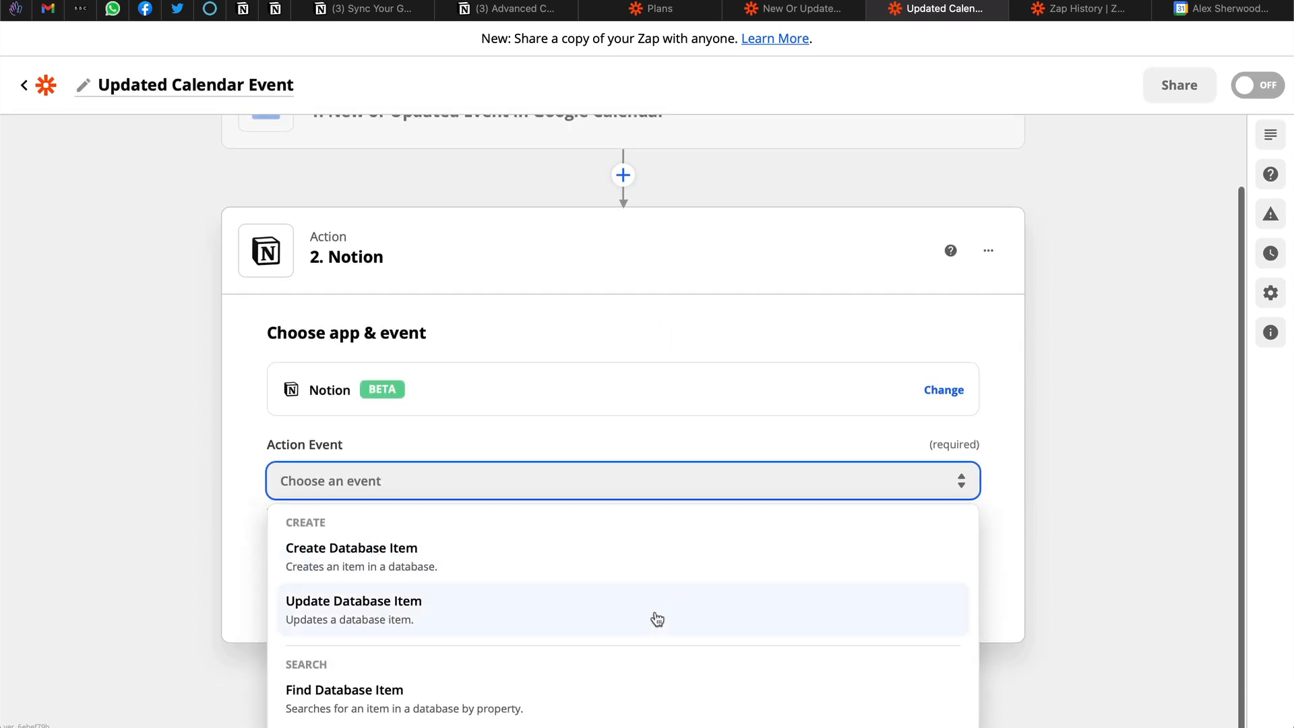
pyautogui.click(634, 688)
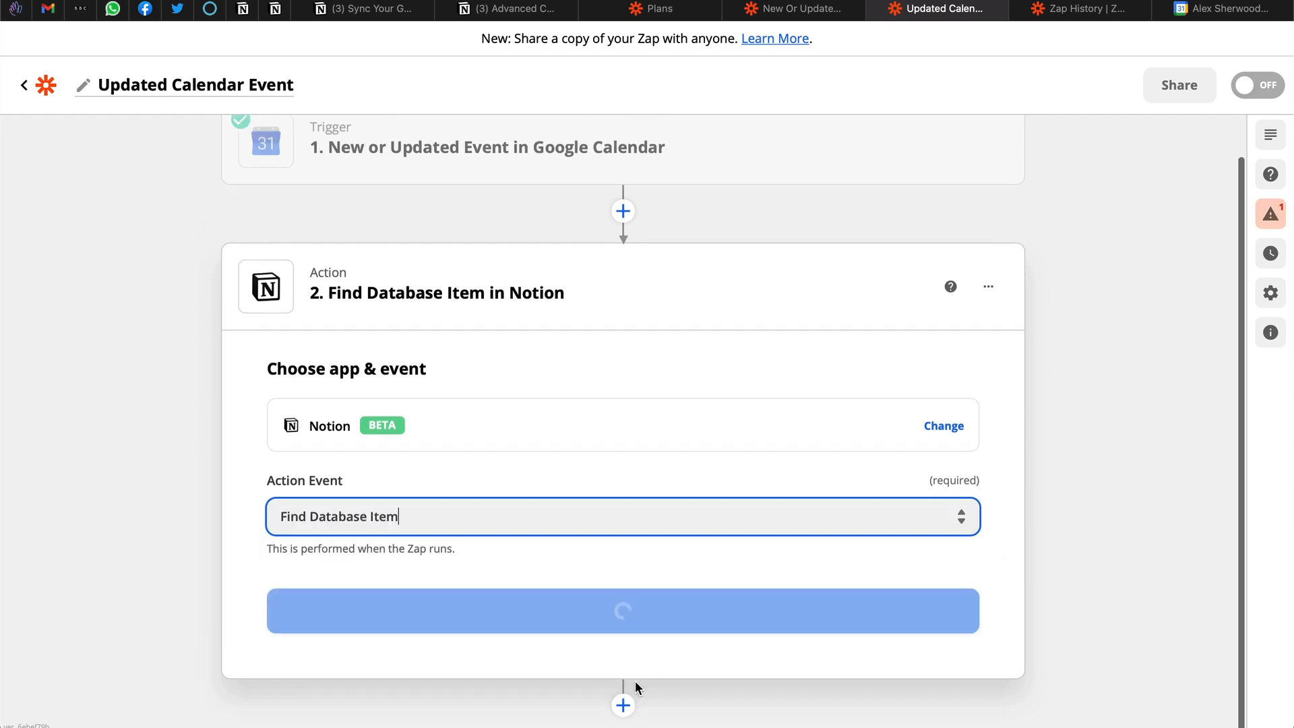
pyautogui.click(767, 617)
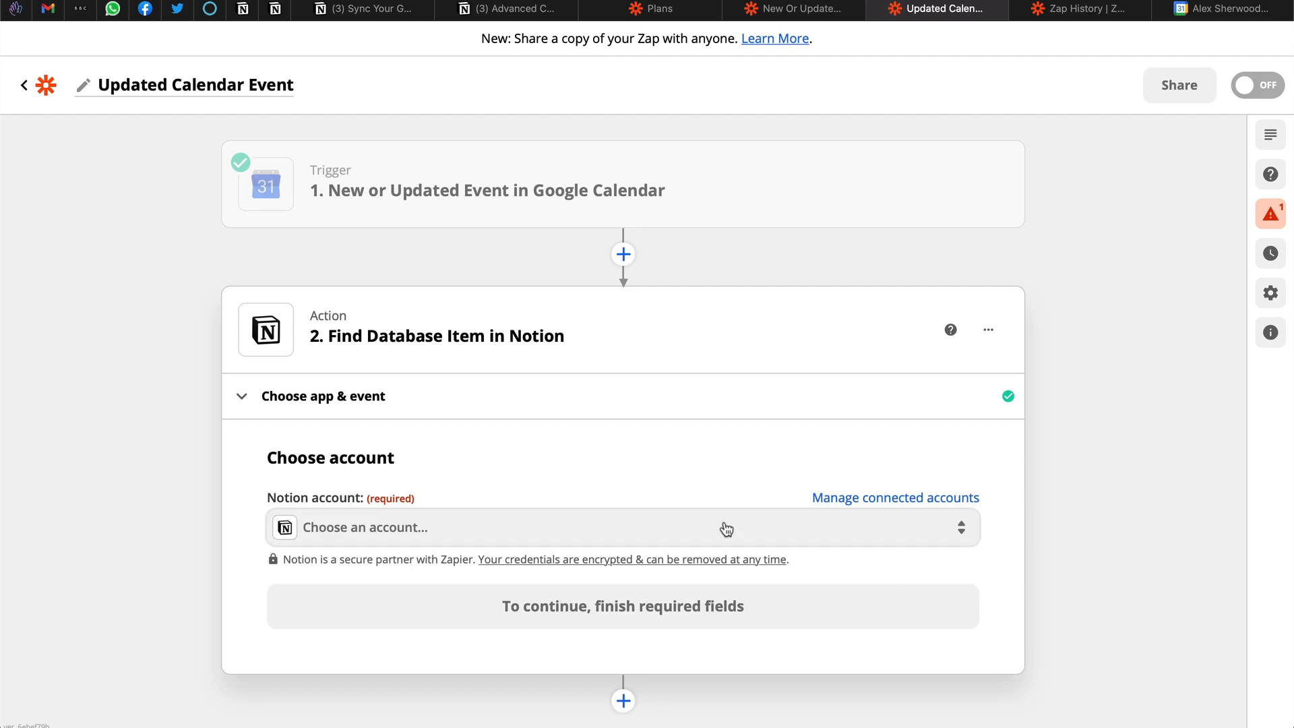
# Select the connected Notion account for the find action and set its database to Calendar
pyautogui.click(726, 529)
pyautogui.click(517, 670)
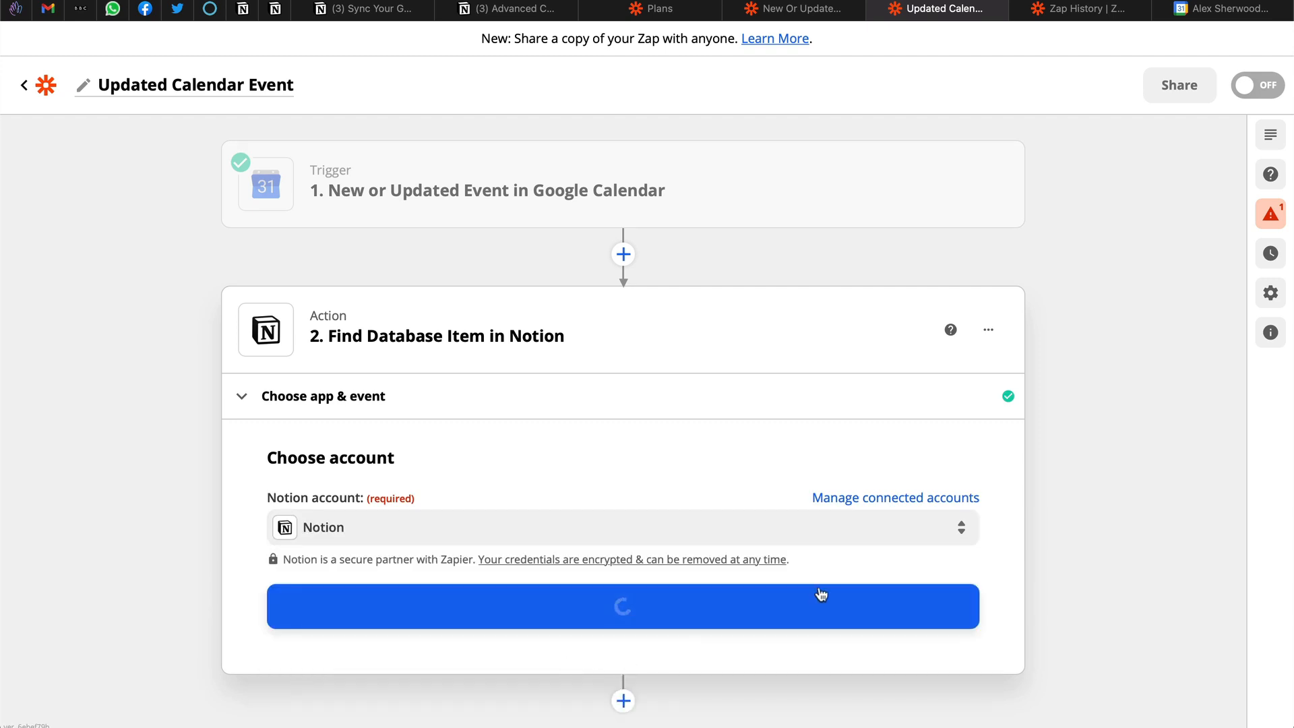
pyautogui.scroll(-1, 904, 566)
pyautogui.click(783, 607)
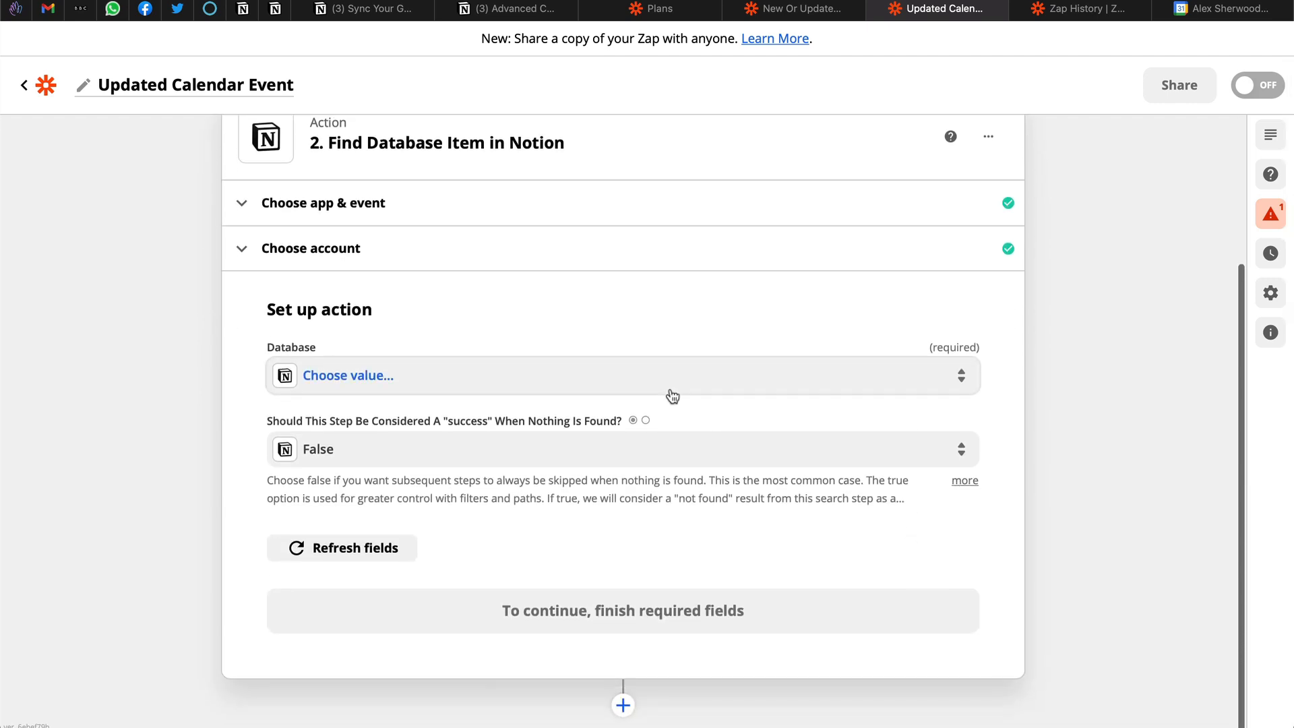
pyautogui.click(672, 395)
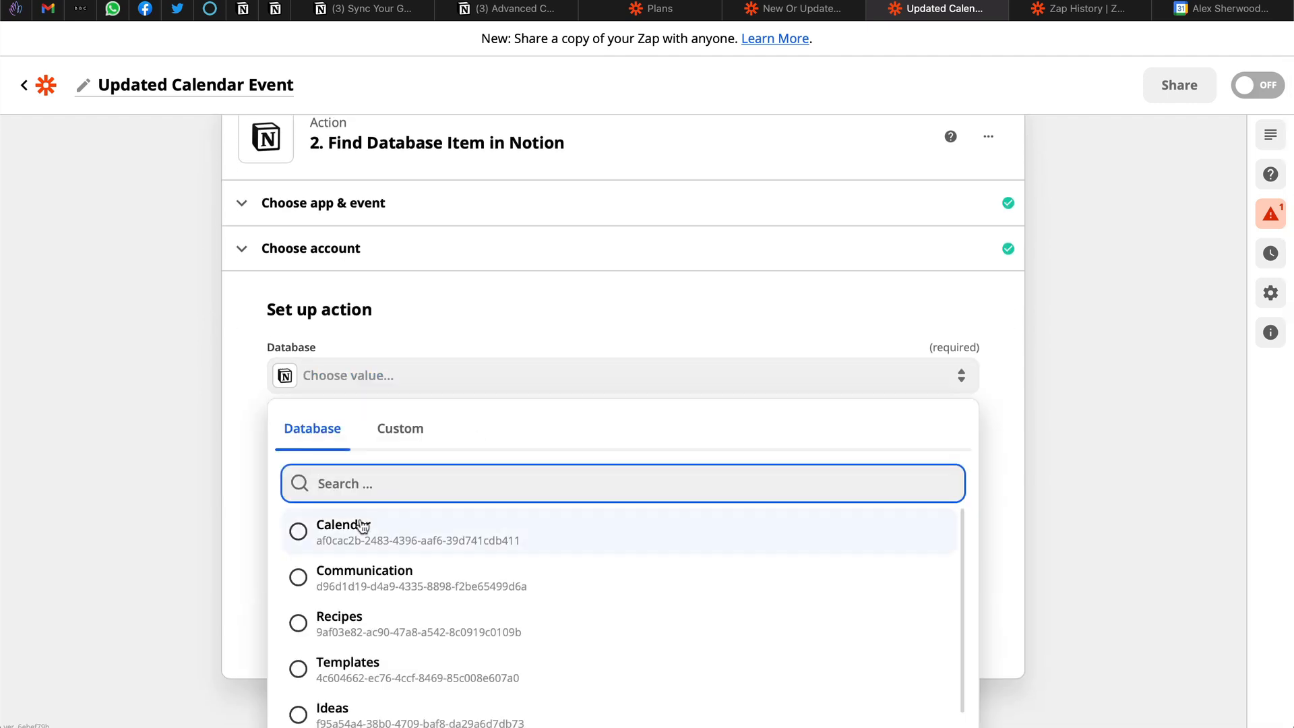
pyautogui.click(384, 523)
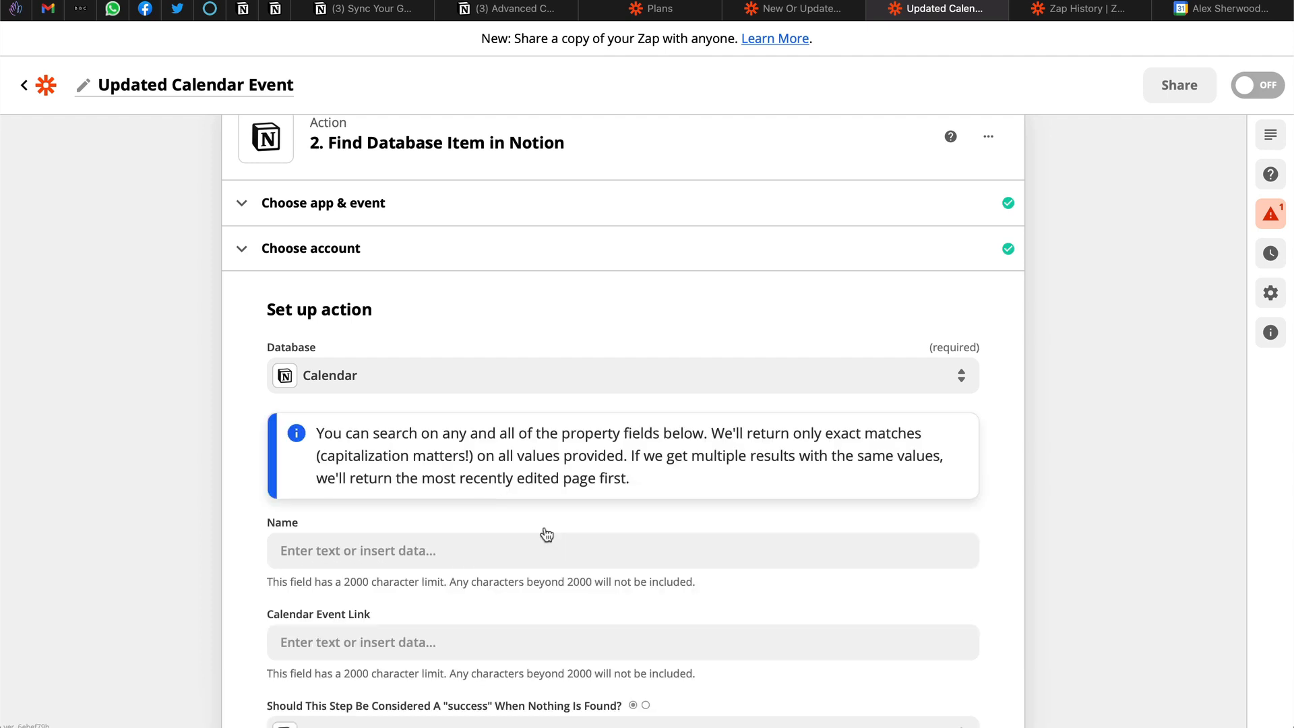
# Map the trigger's HTML Link into the Calendar Event Link search field of the find action
pyautogui.scroll(-3, 822, 540)
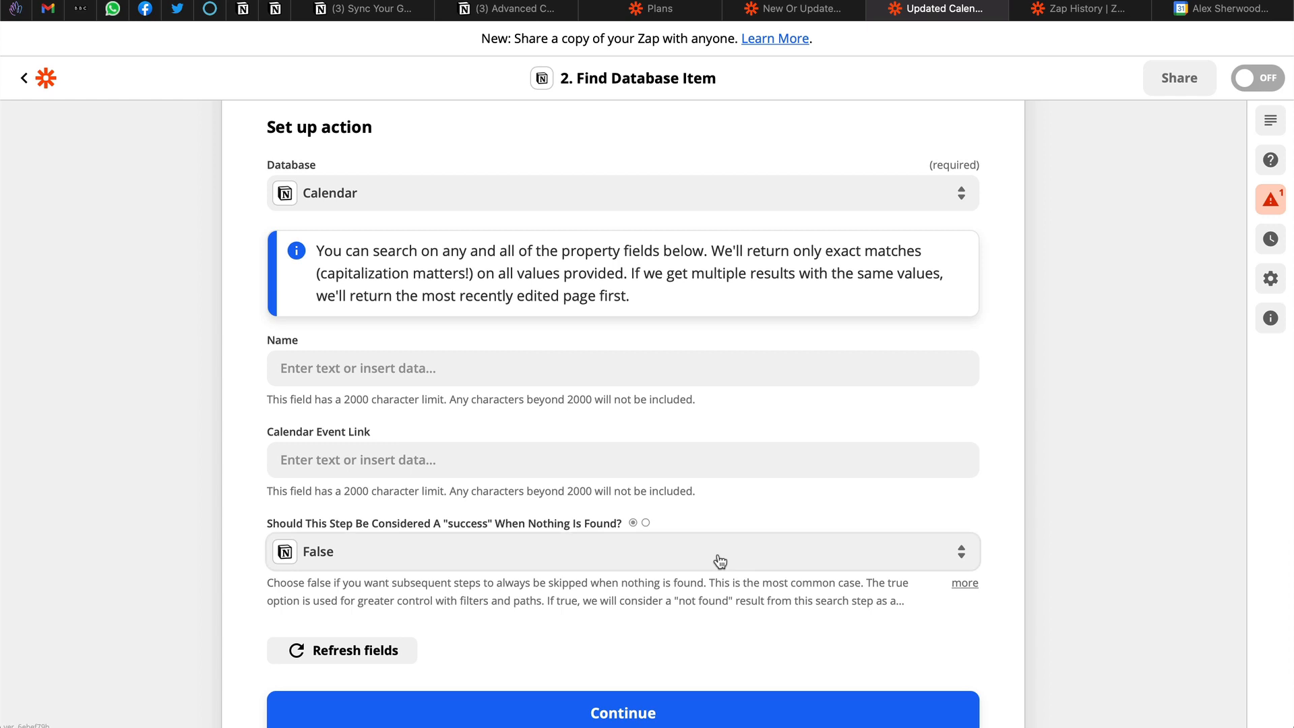
pyautogui.click(679, 460)
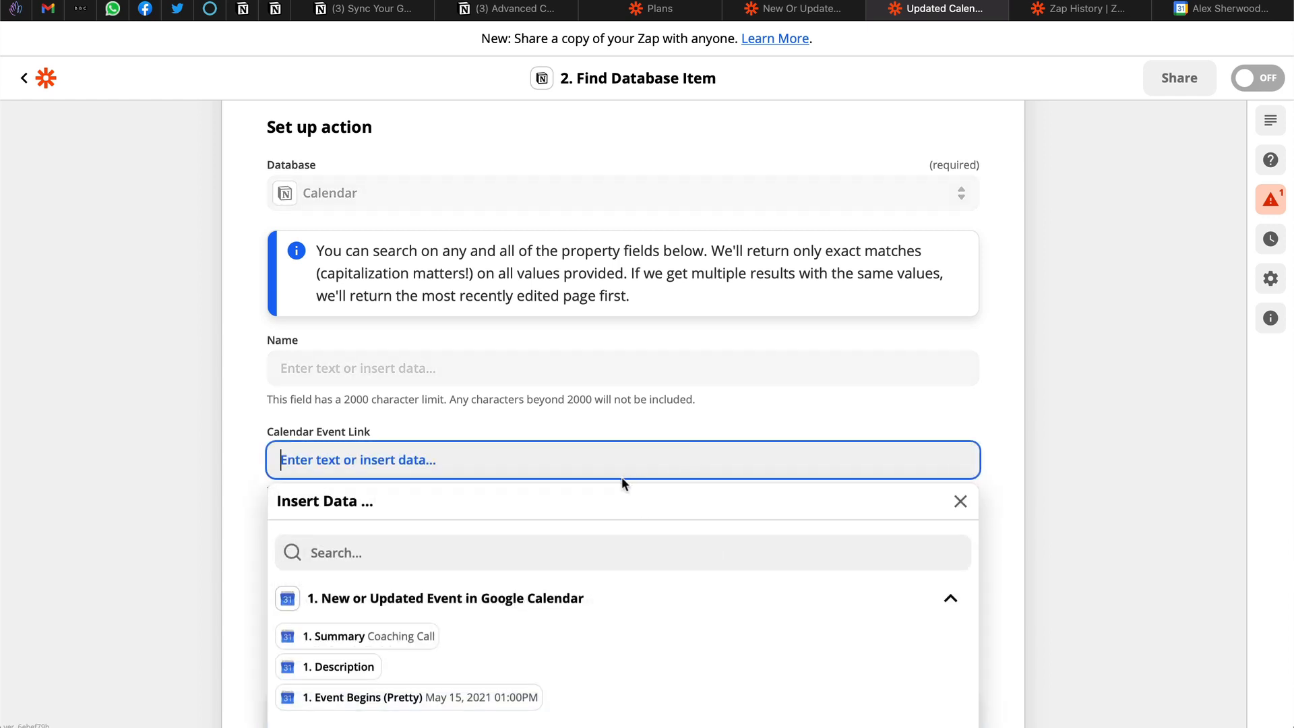
pyautogui.scroll(-1, 648, 394)
pyautogui.scroll(-3, 648, 393)
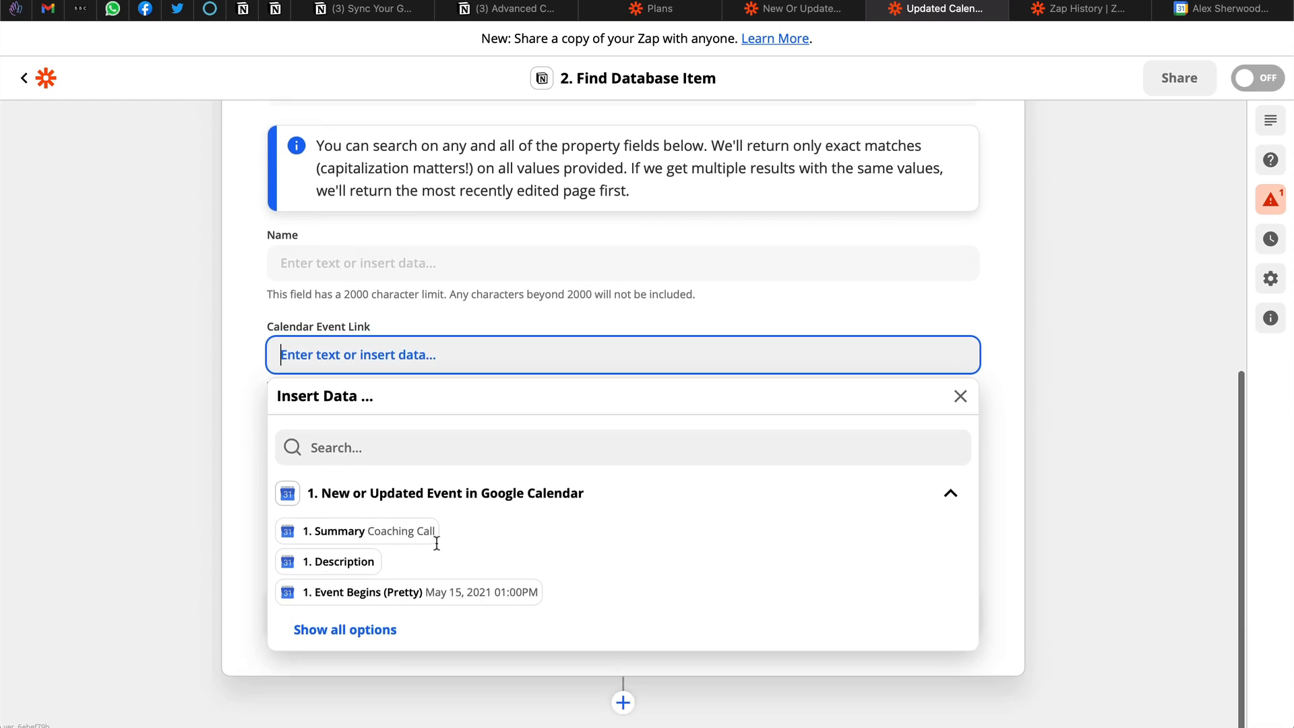
pyautogui.click(345, 630)
pyautogui.scroll(-4, 484, 604)
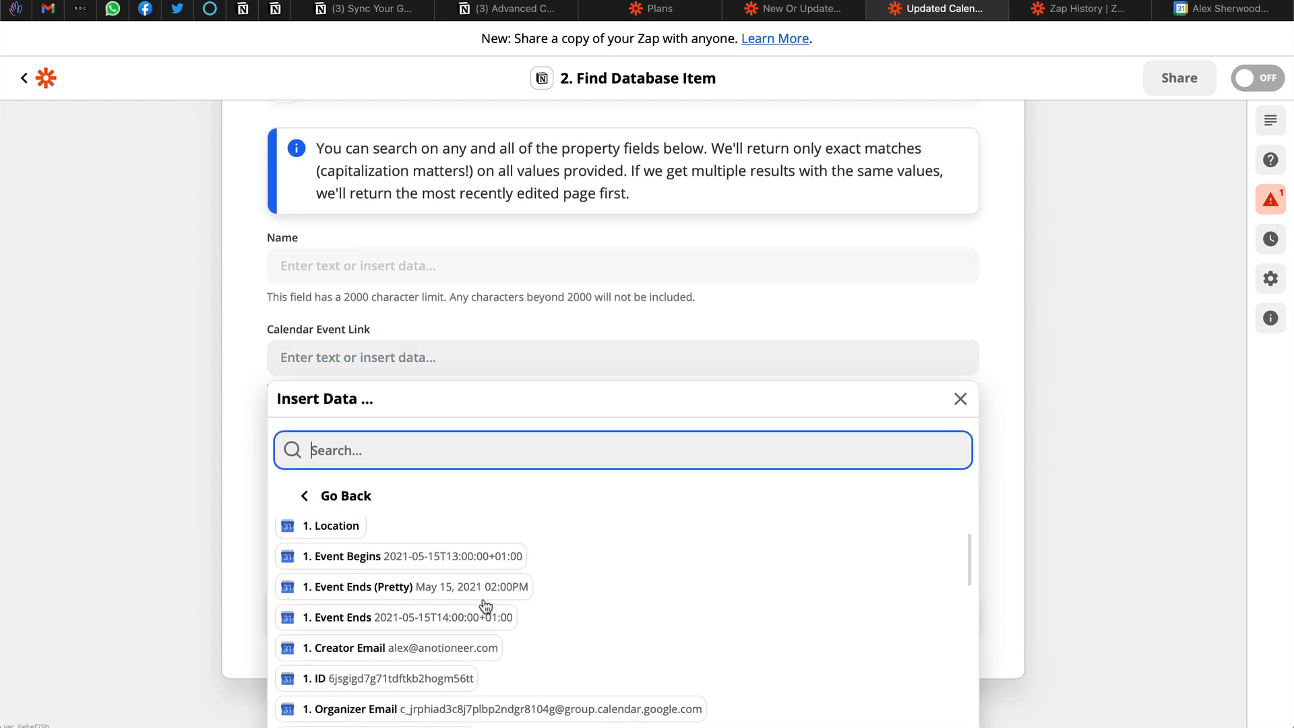
pyautogui.scroll(-1, 483, 598)
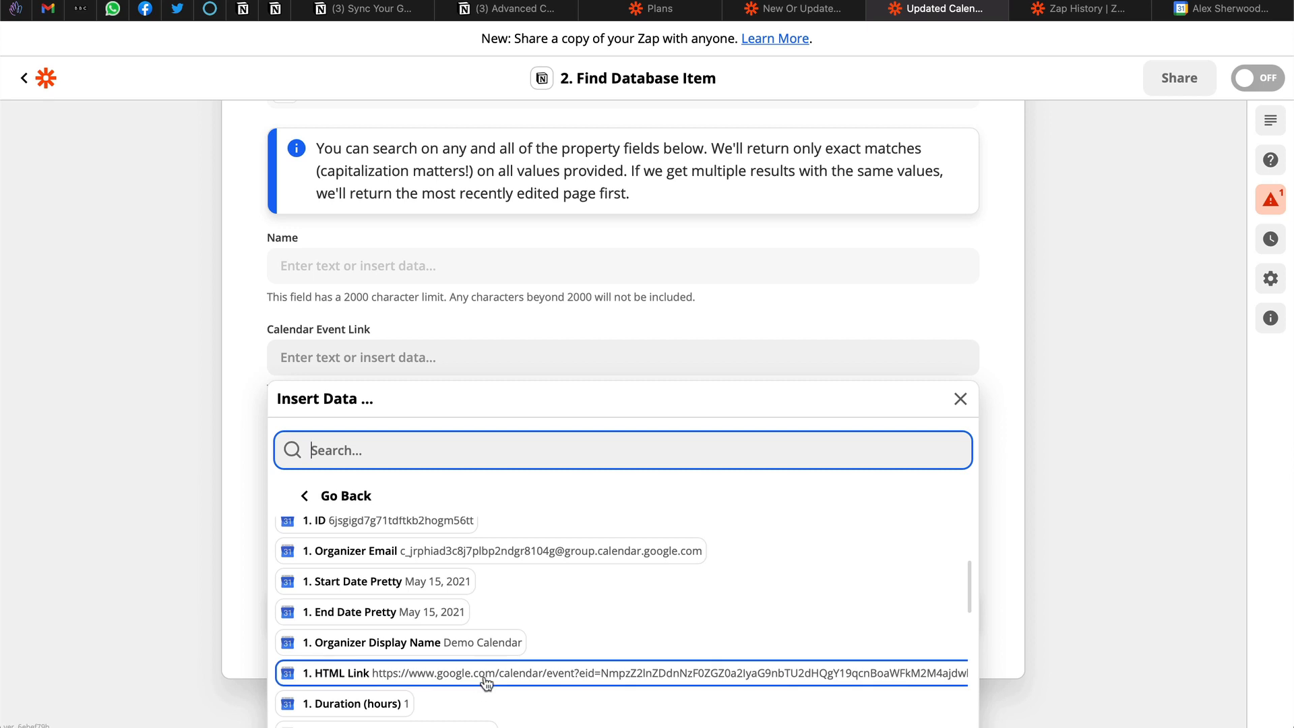
pyautogui.scroll(1, 486, 683)
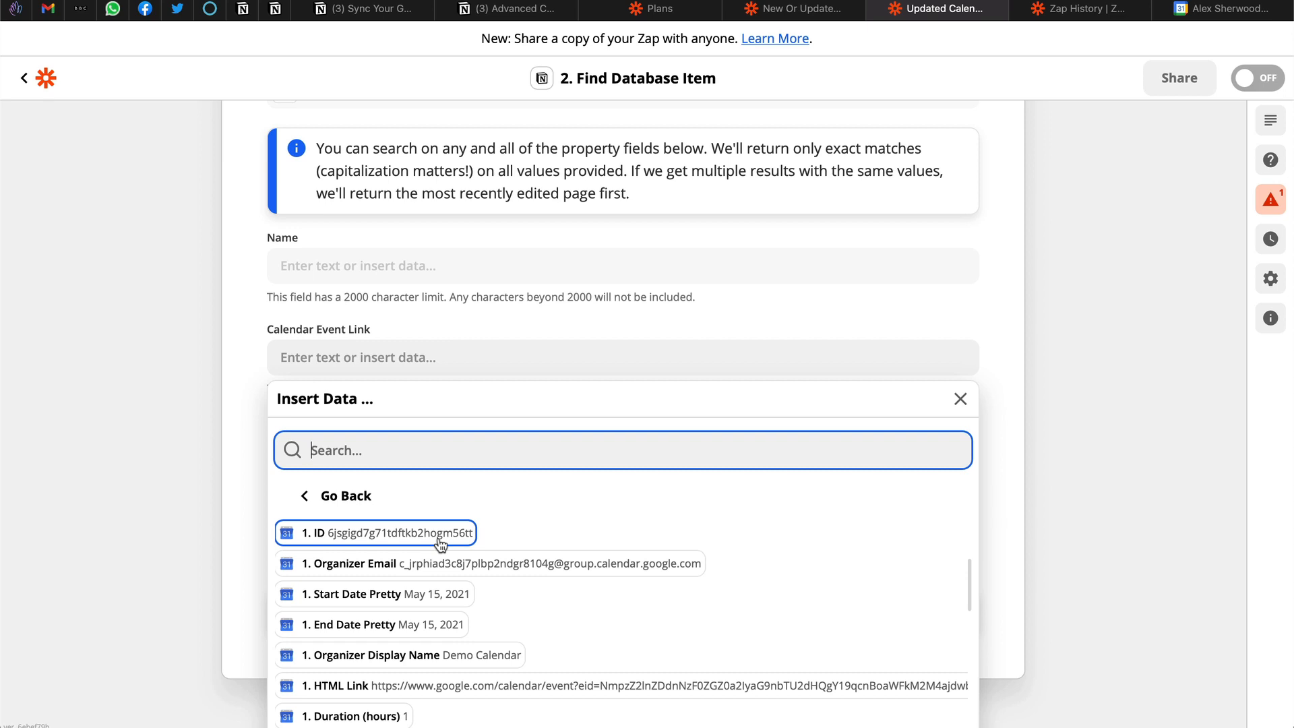
pyautogui.click(609, 687)
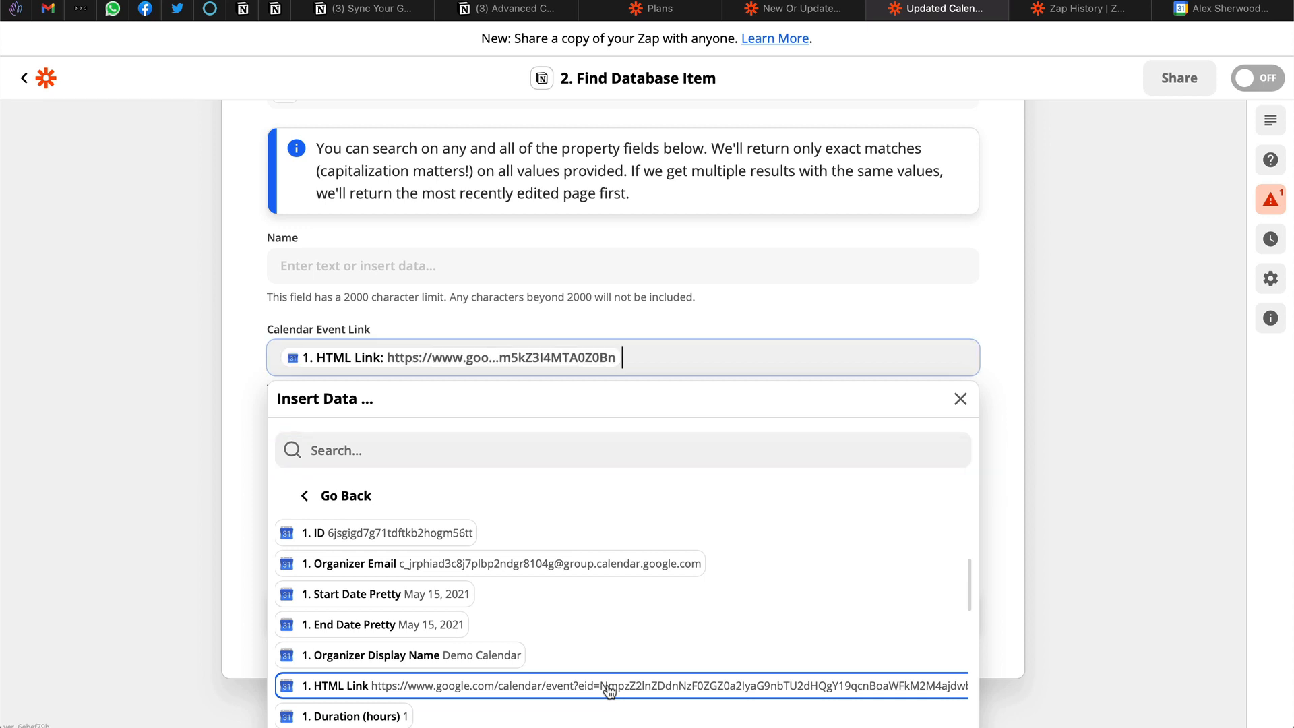
pyautogui.click(239, 430)
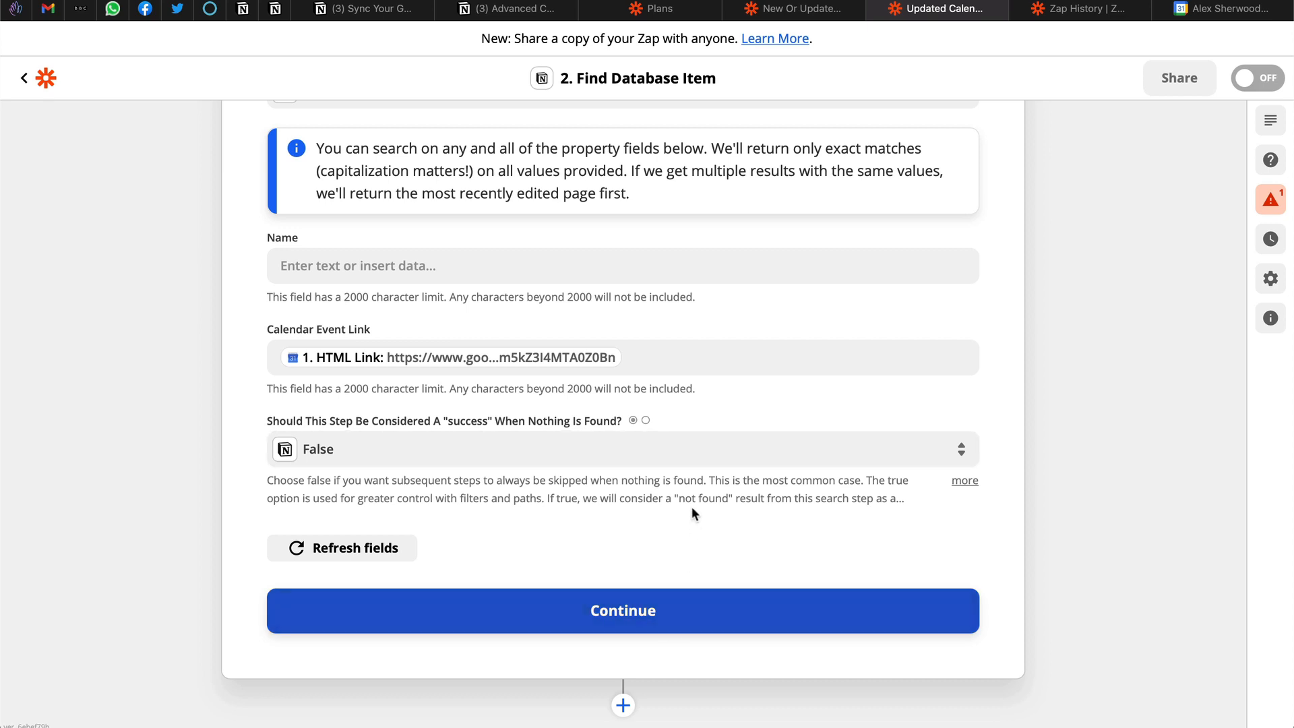
# Test the Find Database Item action and add another action step below it
pyautogui.click(708, 611)
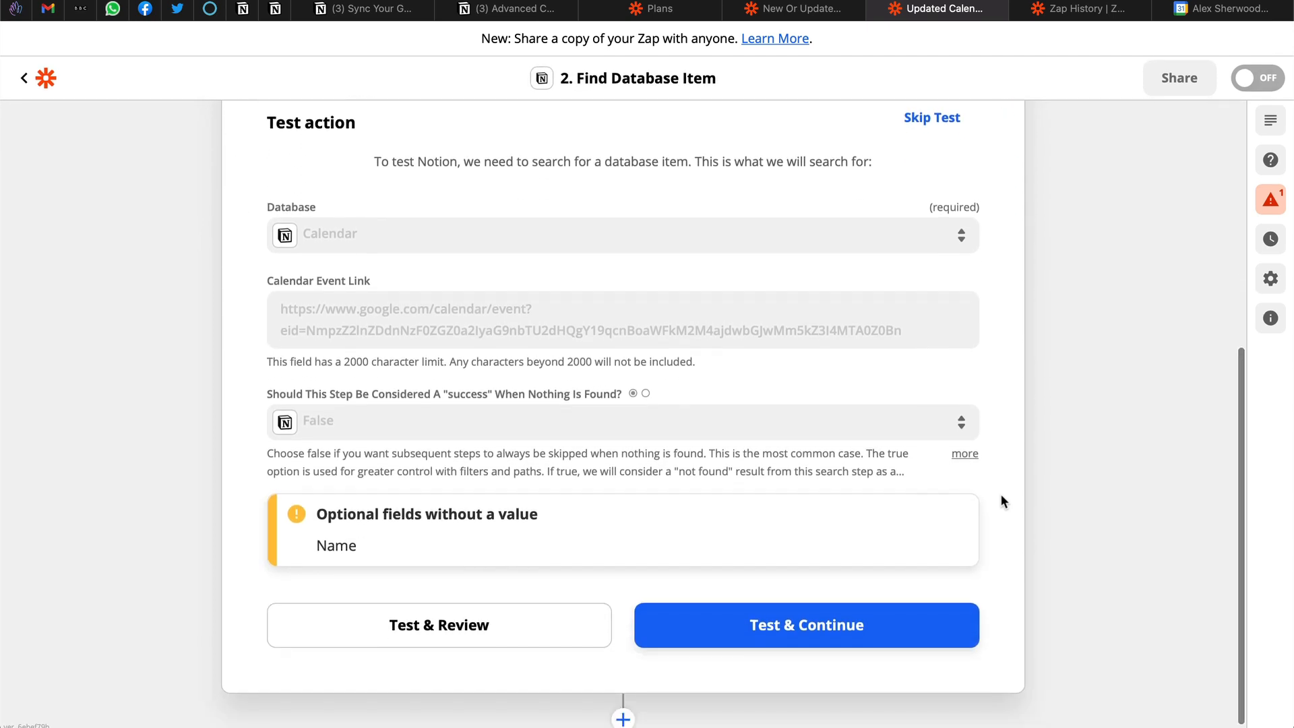
pyautogui.click(818, 628)
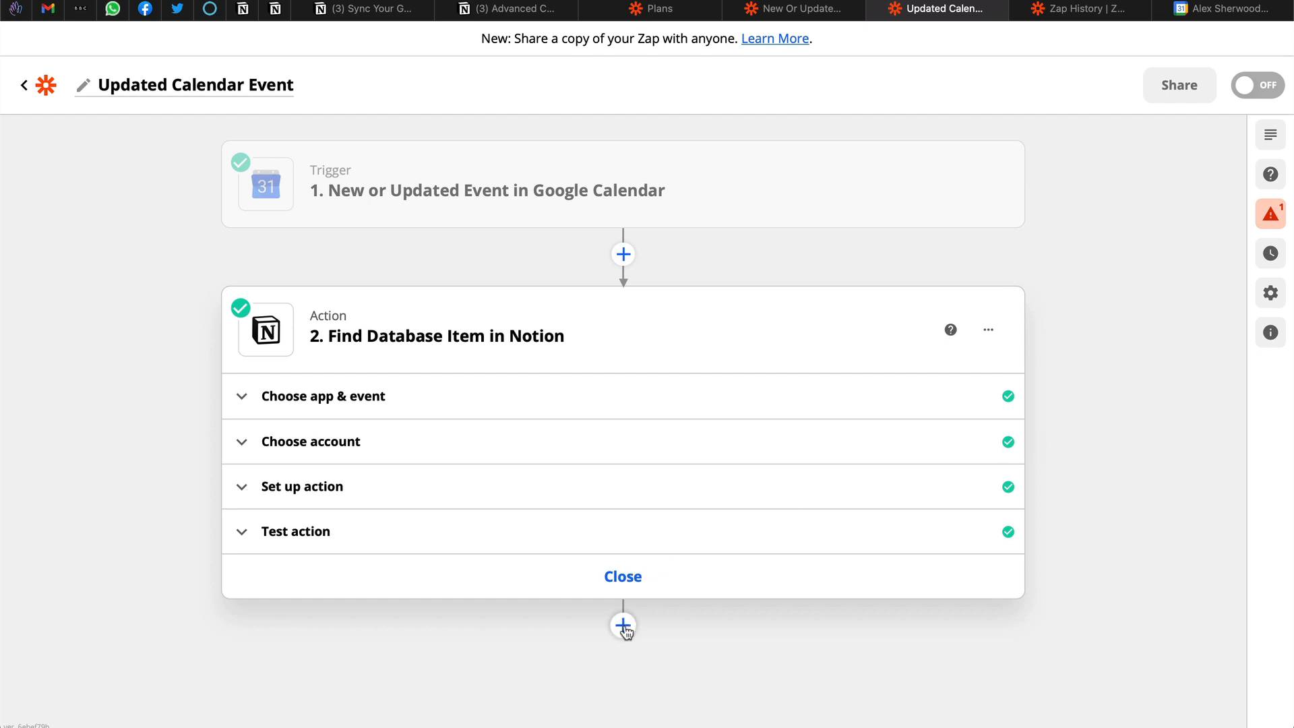
pyautogui.click(627, 582)
pyautogui.click(624, 398)
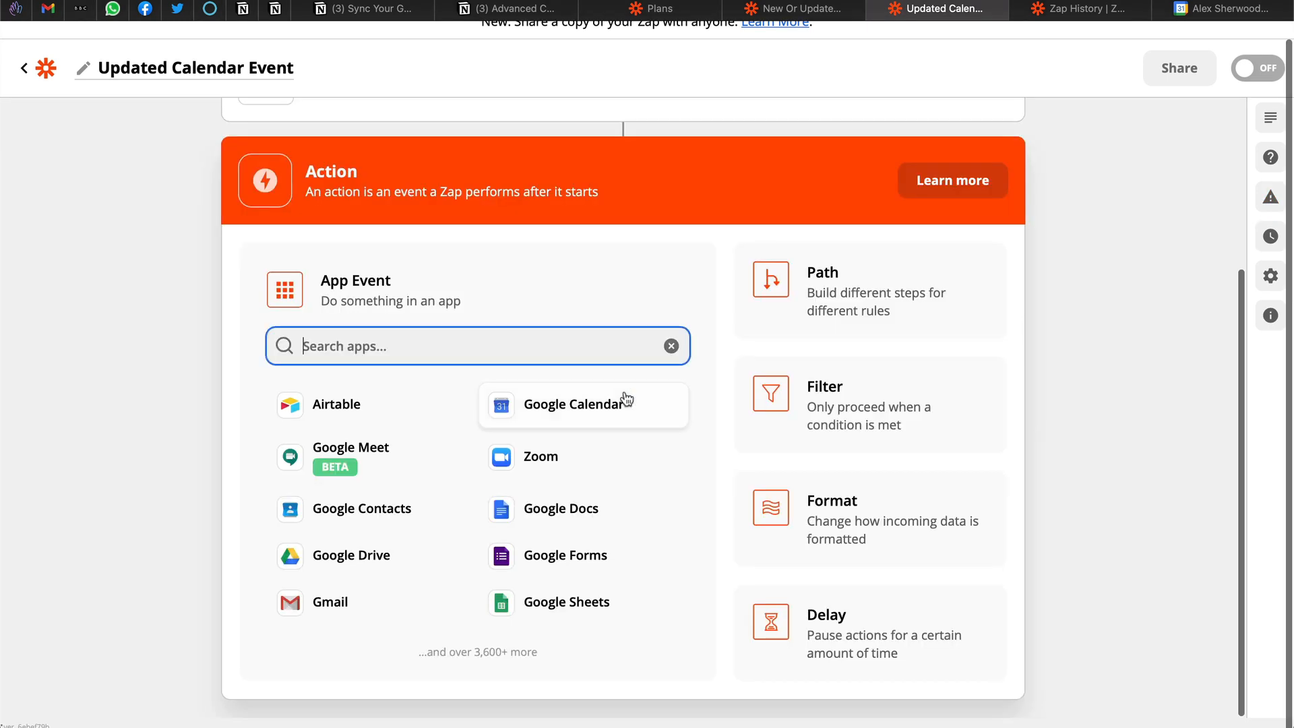
# Choose Notion as the app for action 3 and set its action event to Update Database Item
pyautogui.write('notio')
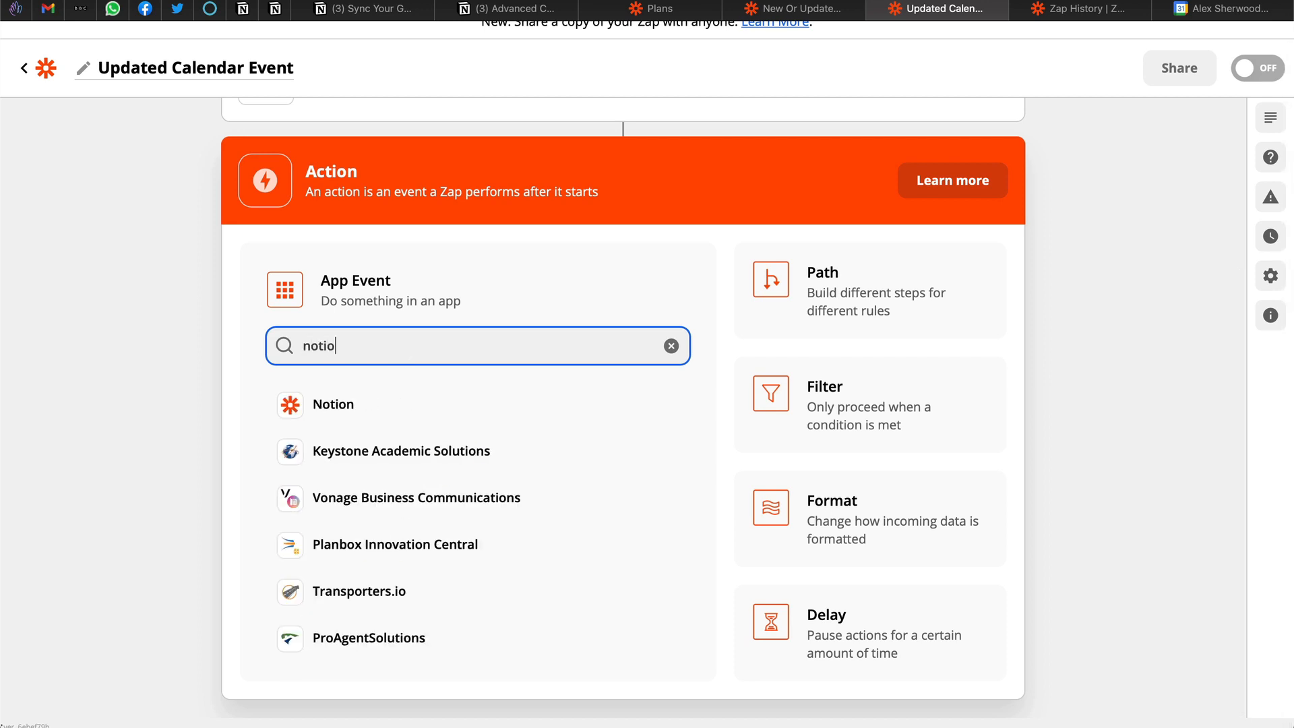
pyautogui.write('n')
pyautogui.click(335, 407)
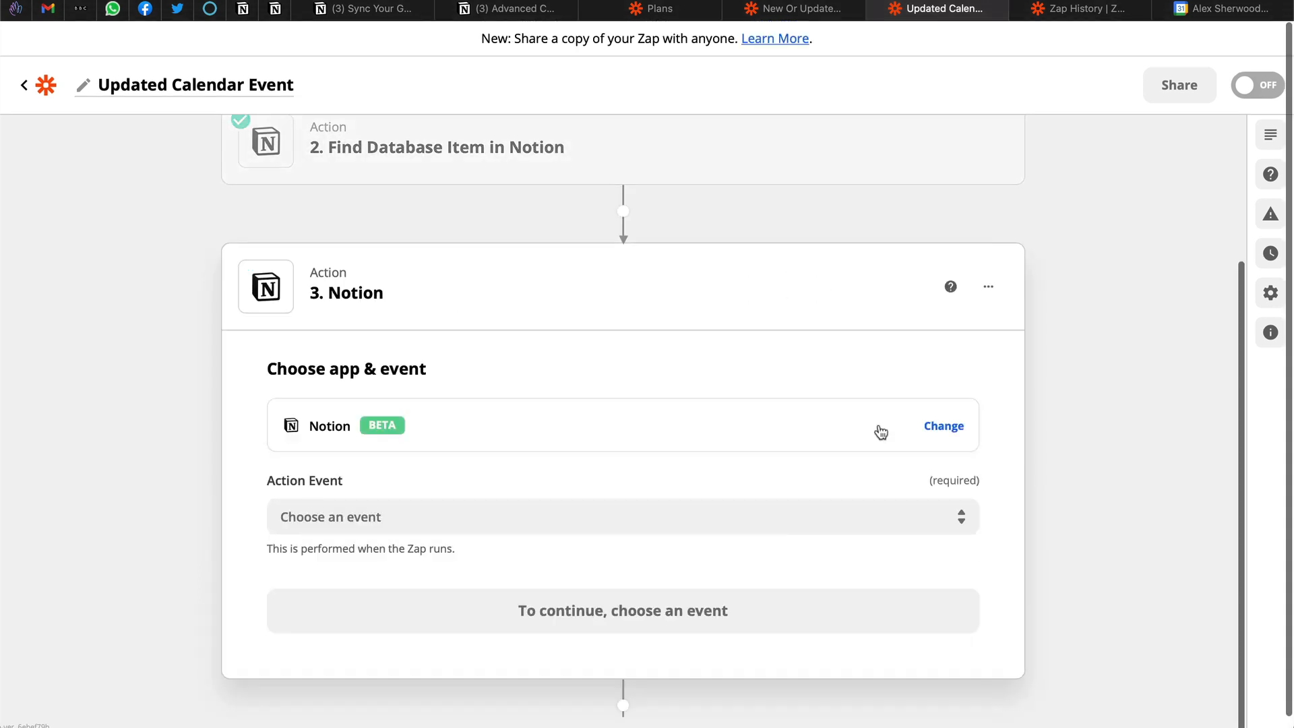
pyautogui.click(670, 514)
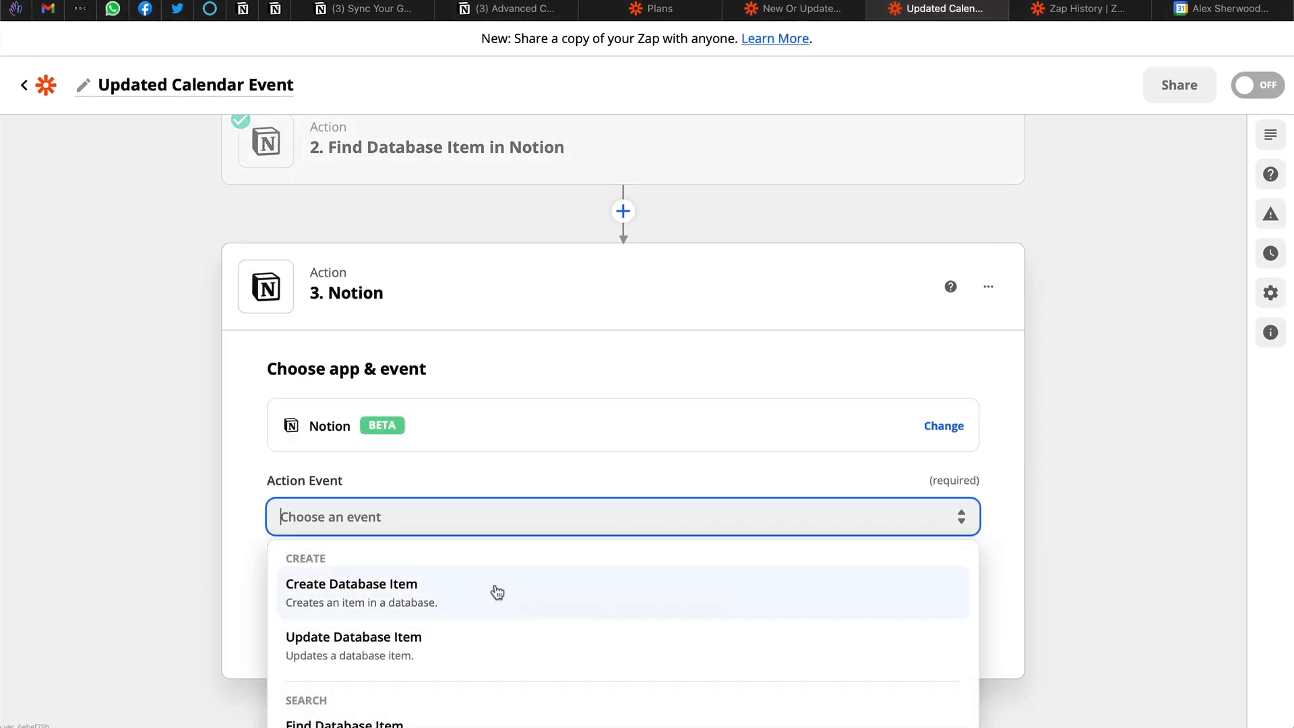
pyautogui.click(468, 618)
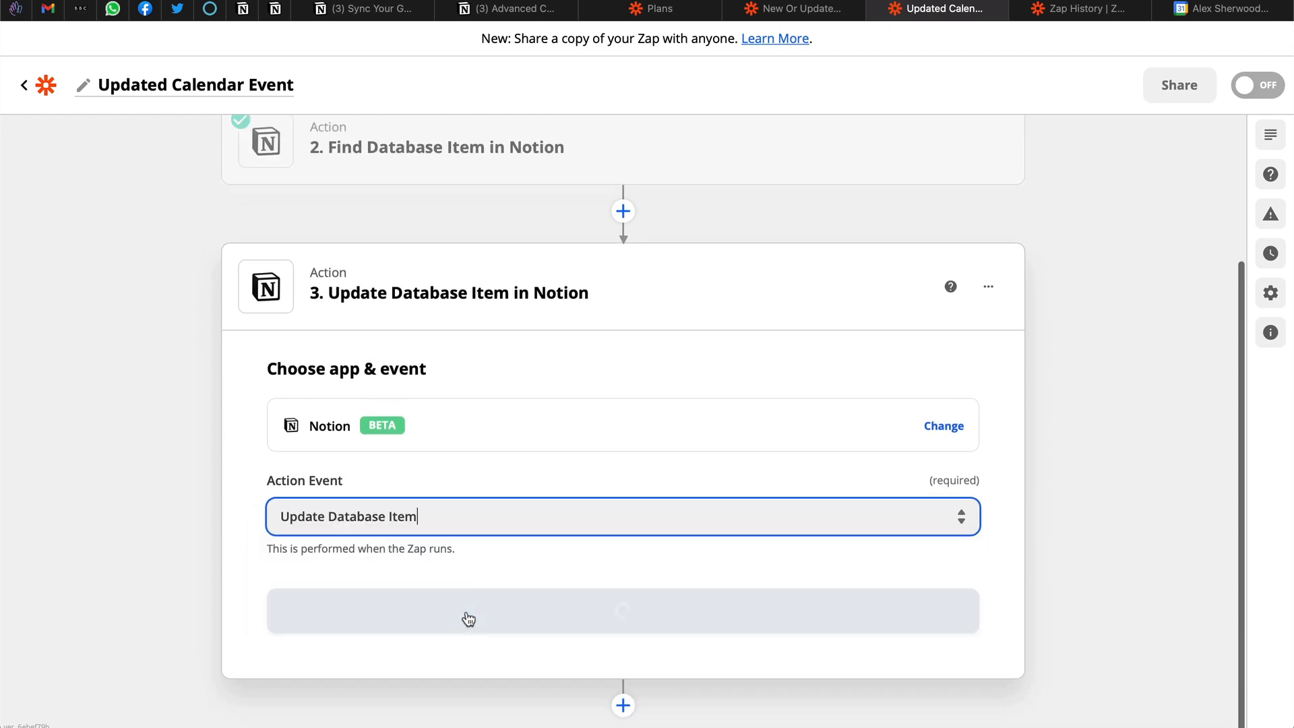
pyautogui.click(665, 610)
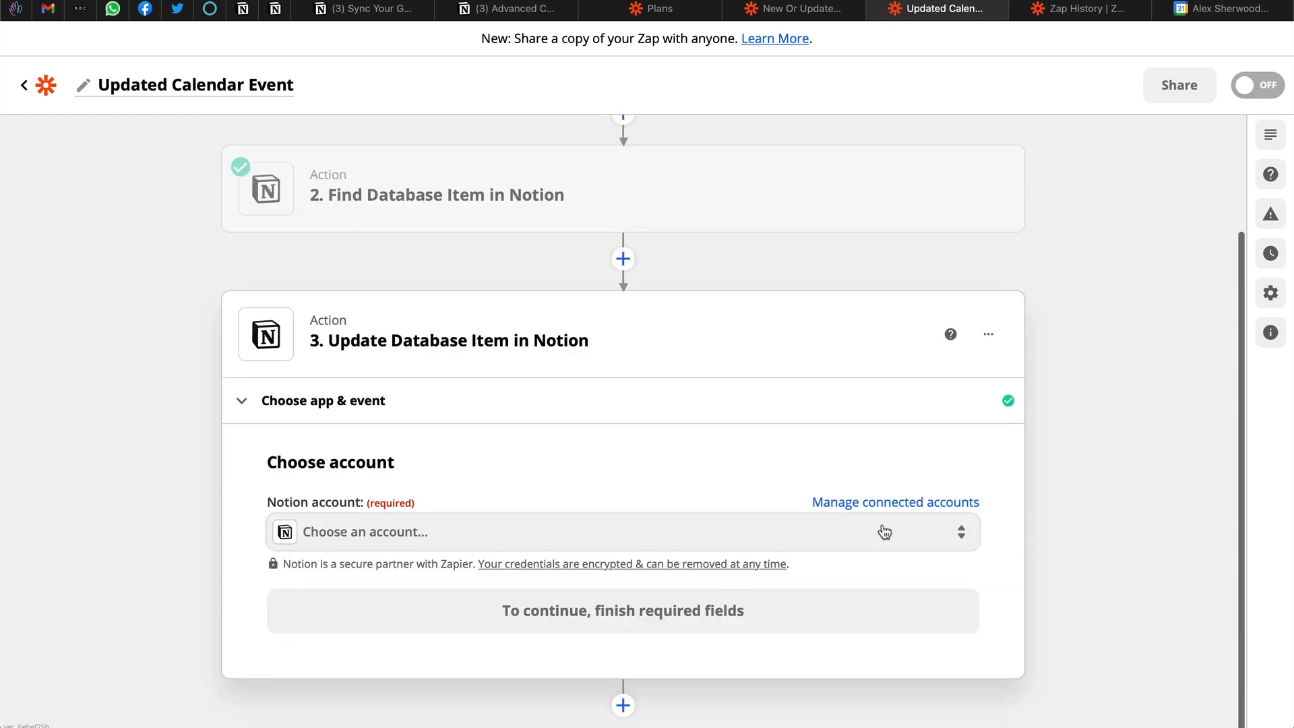
# Select the connected Notion account for the update action and continue to its setup
pyautogui.click(802, 542)
pyautogui.click(488, 671)
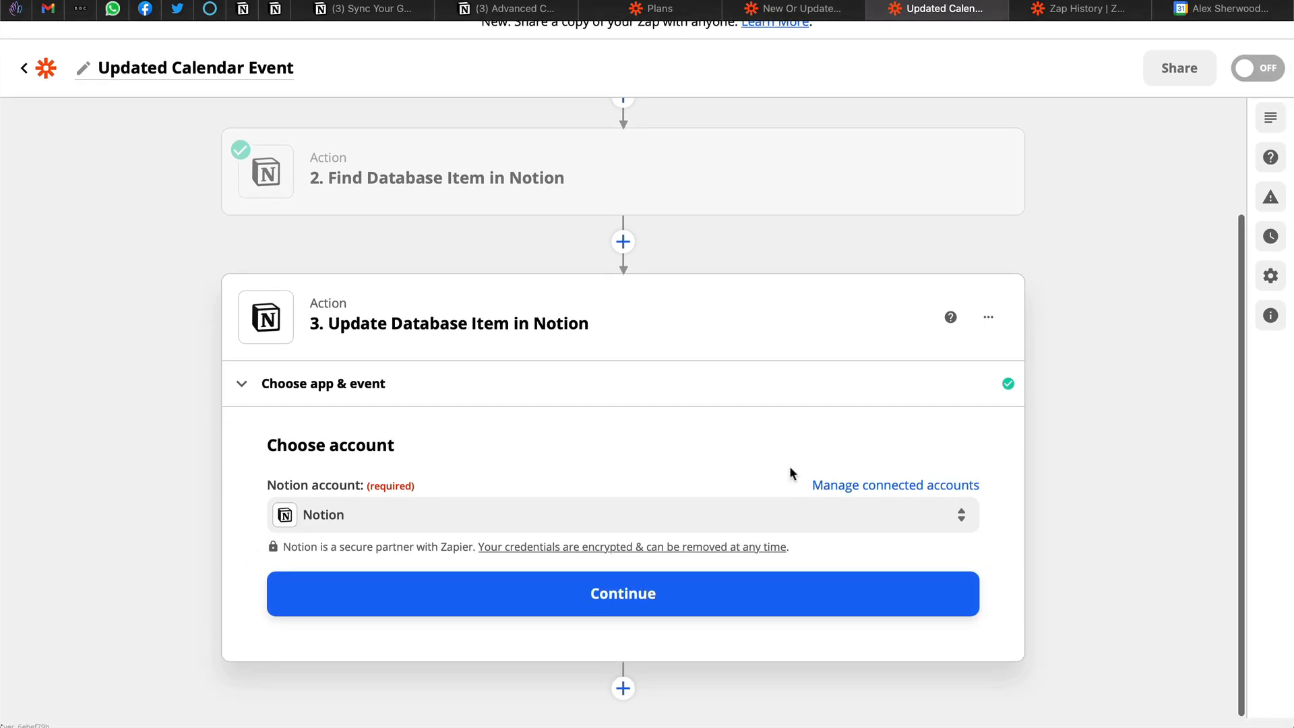
pyautogui.click(711, 600)
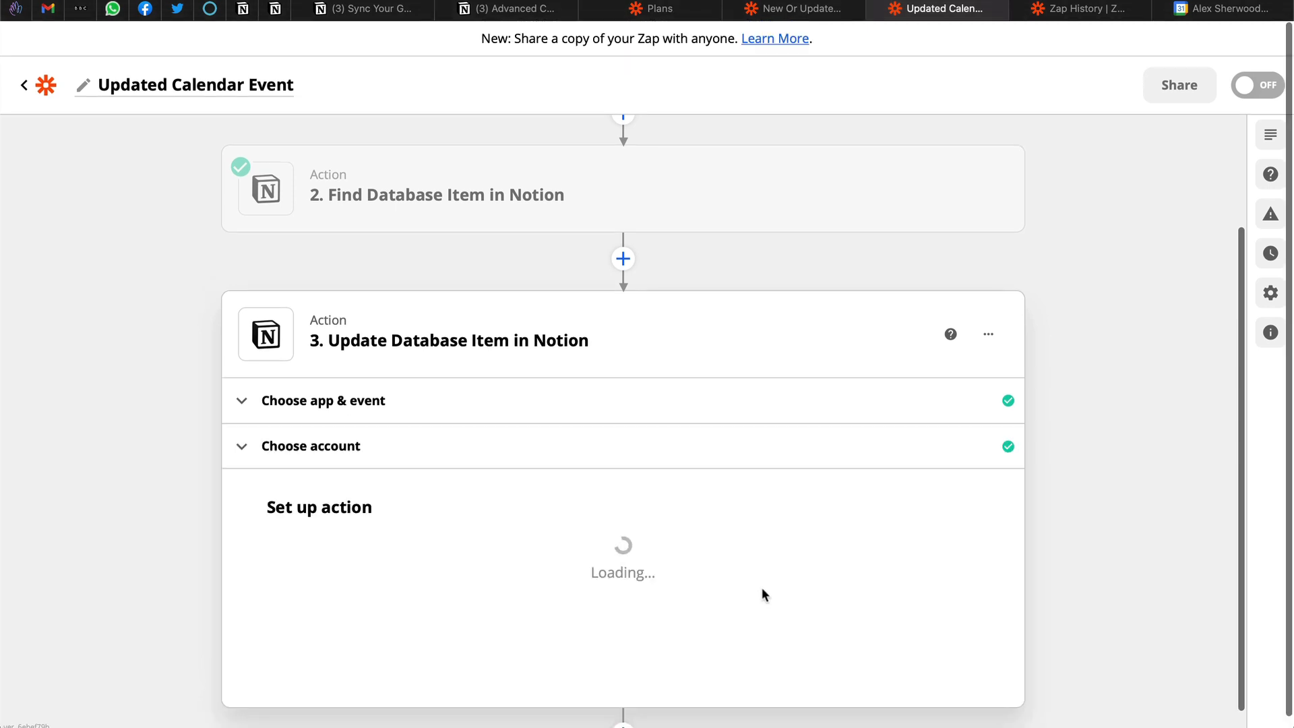
# Select Calendar as the database for the Update Database Item action
pyautogui.scroll(-3, 761, 589)
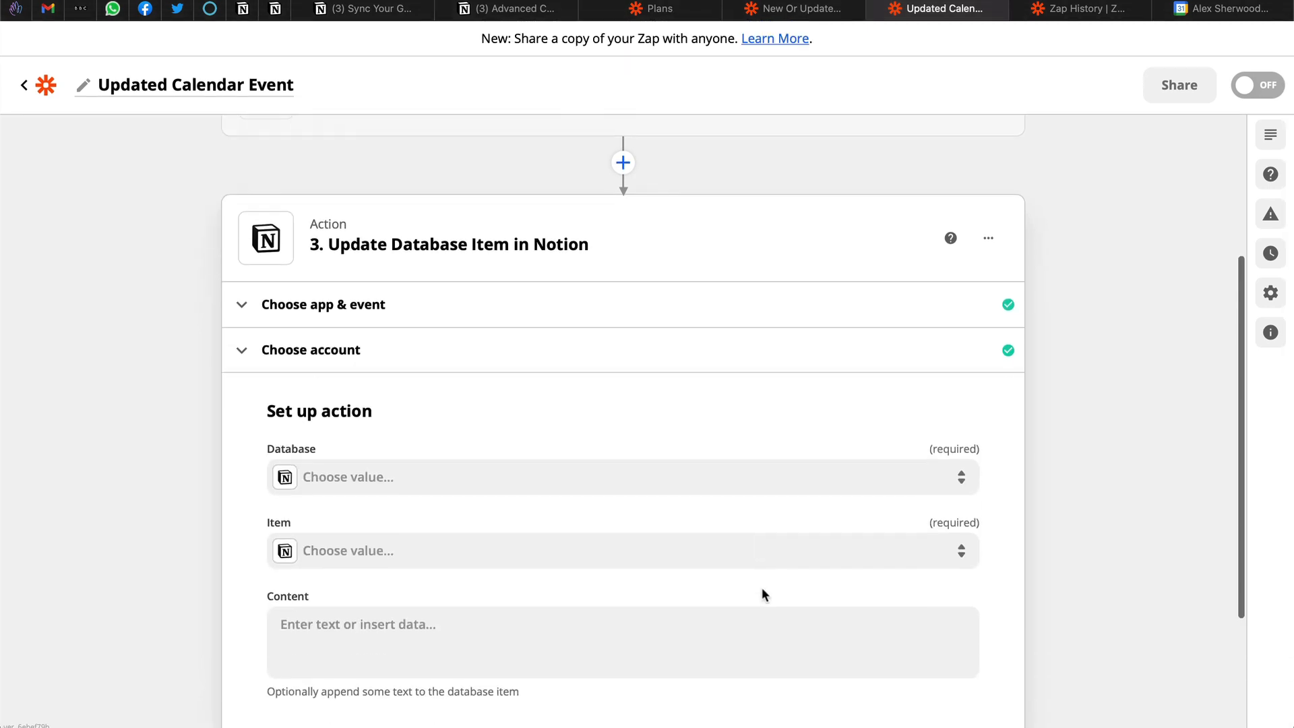
pyautogui.click(647, 359)
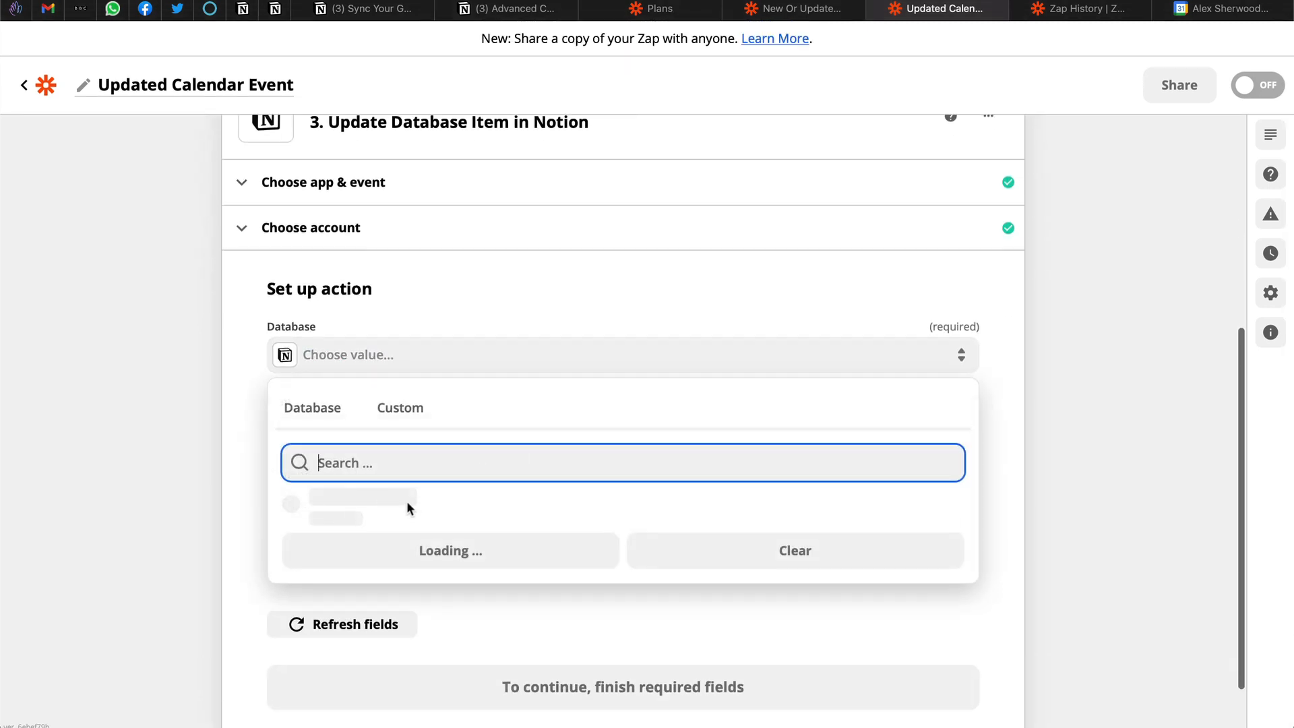
pyautogui.click(393, 507)
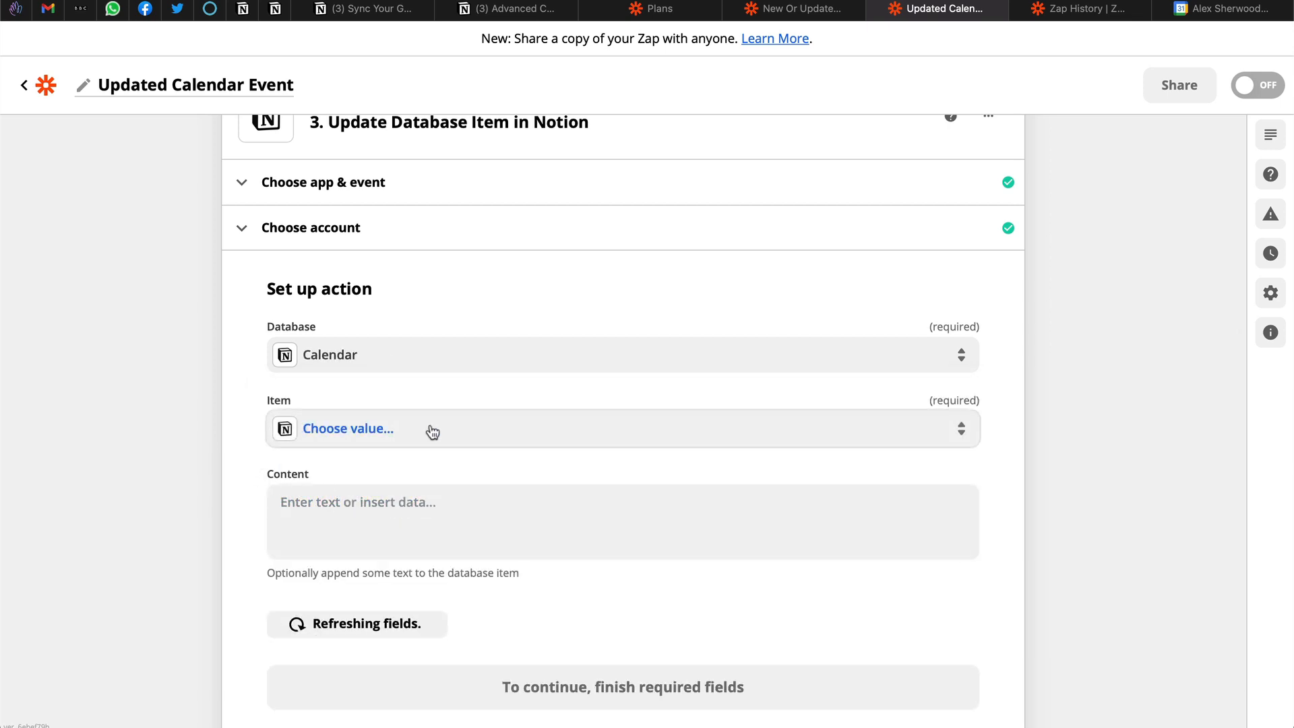
# Map the update action's Item field to the custom ID value from step 2, Find Database Item in Notion
pyautogui.click(482, 431)
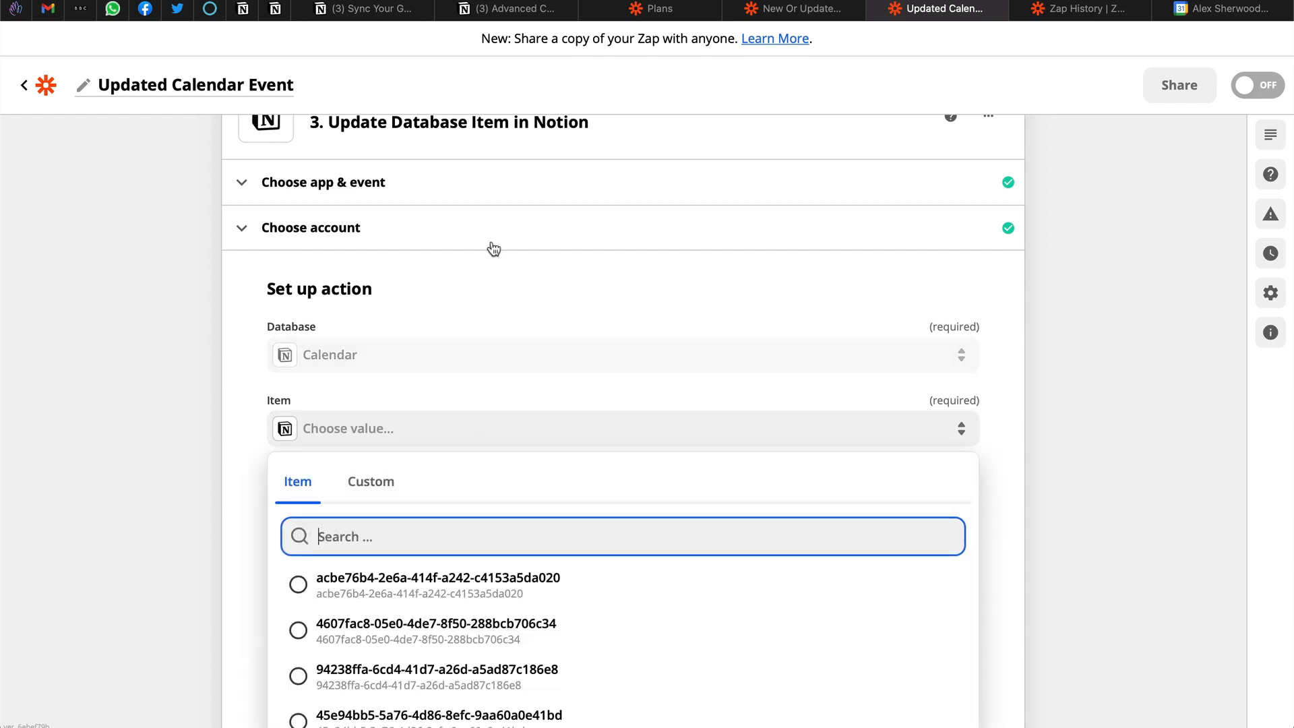
pyautogui.scroll(-2, 494, 249)
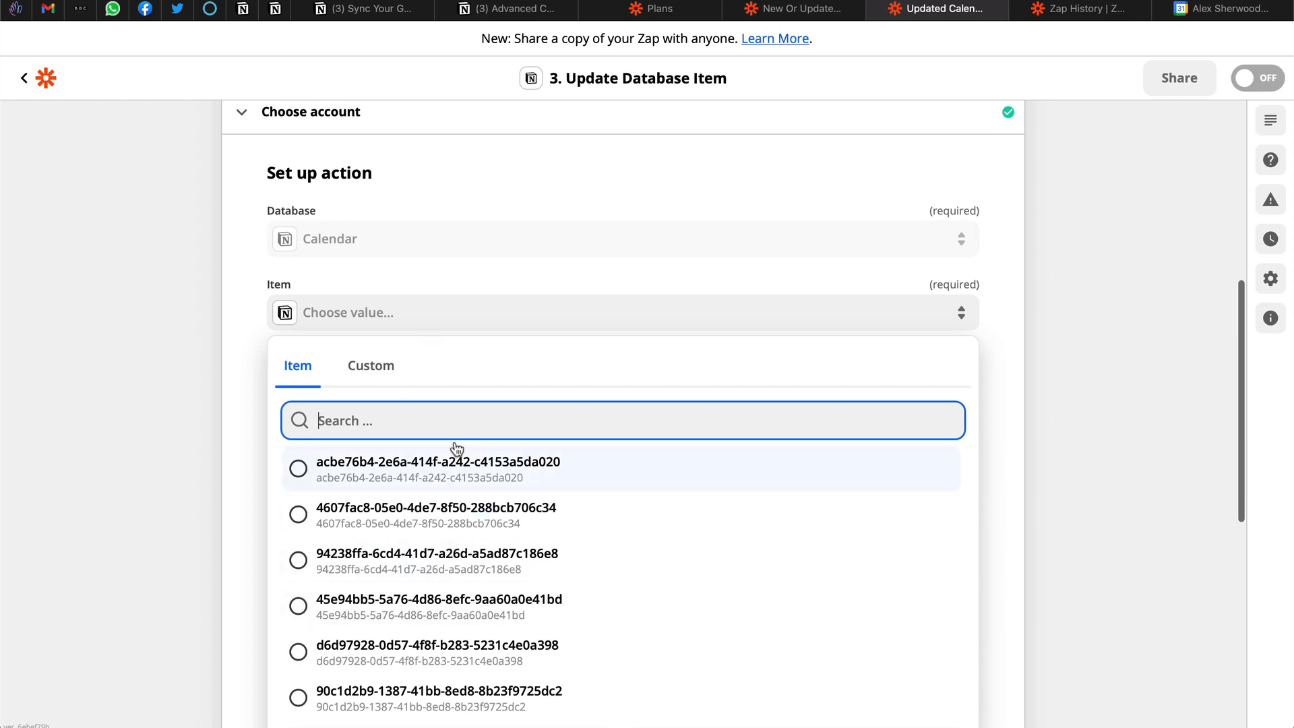
pyautogui.click(380, 371)
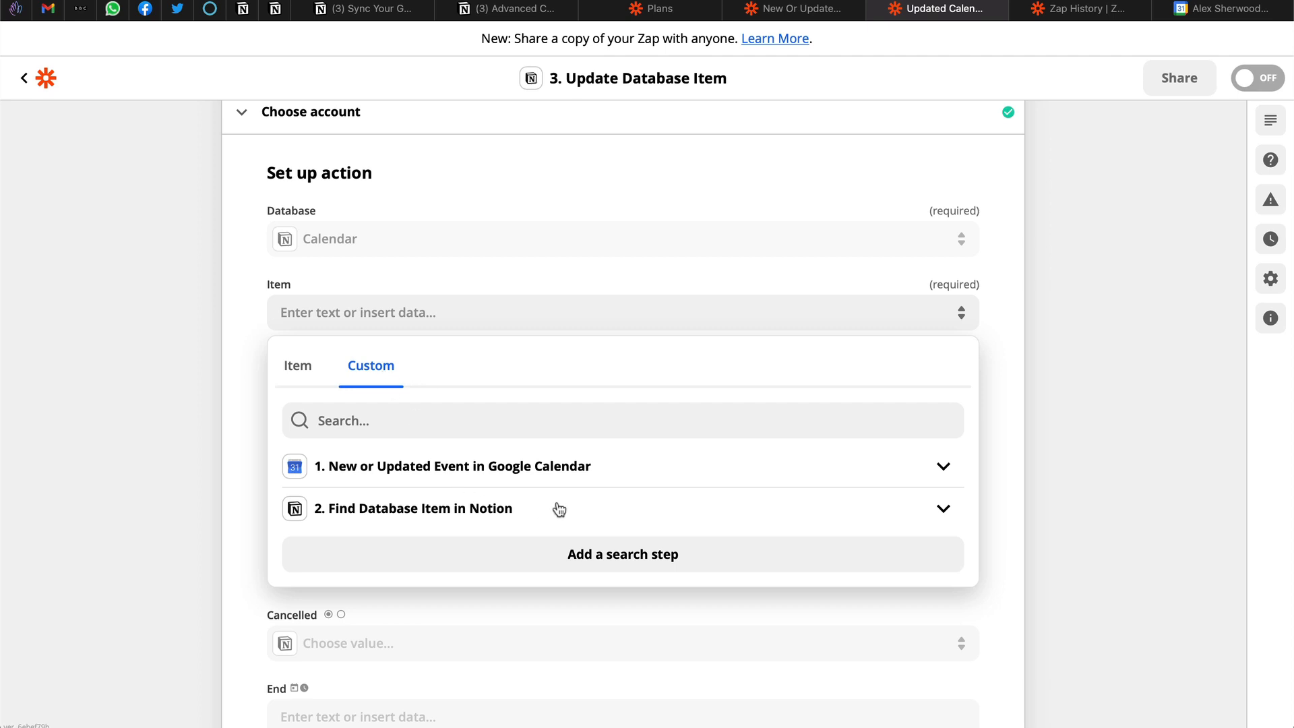
pyautogui.click(574, 516)
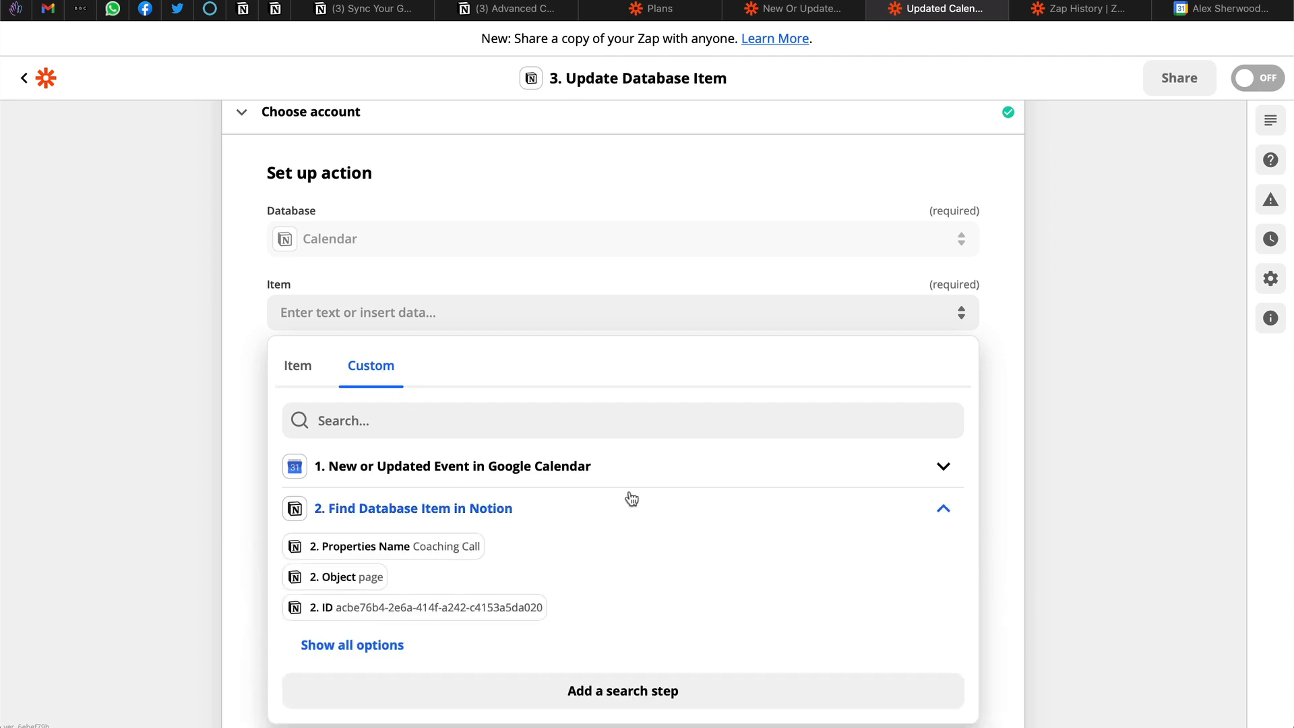
pyautogui.scroll(-3, 661, 482)
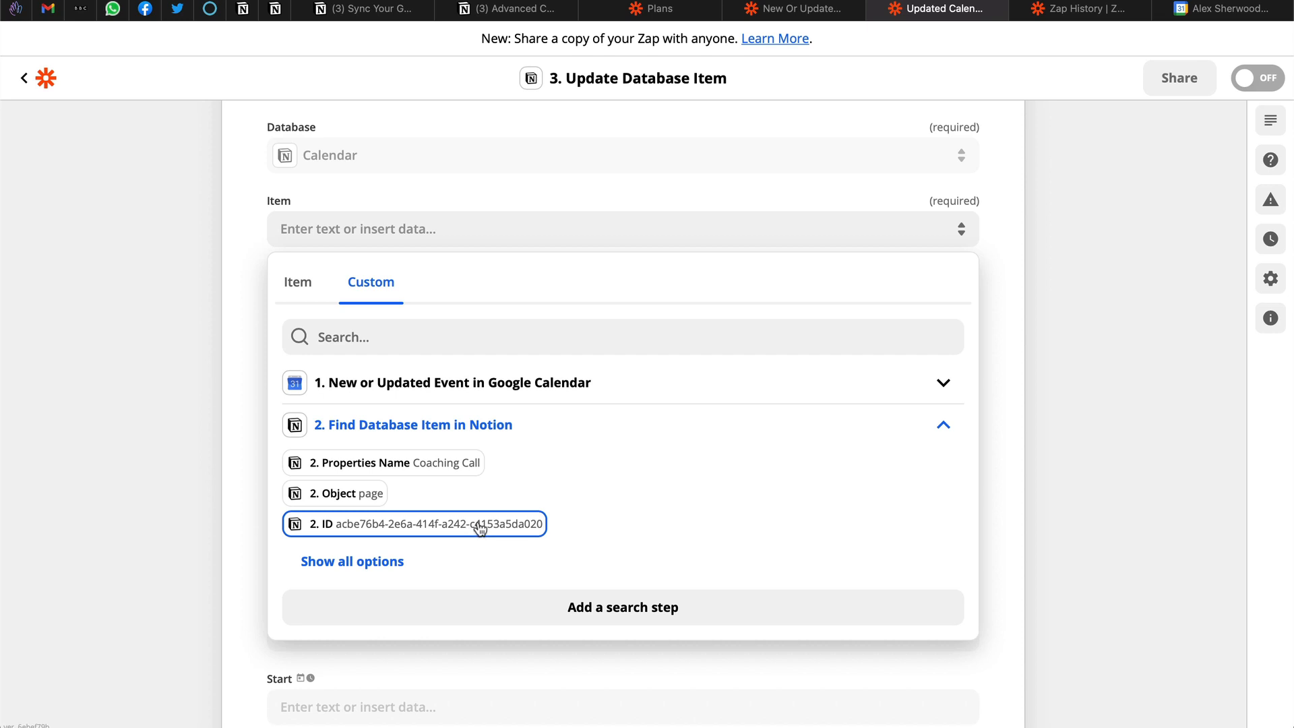
pyautogui.click(504, 530)
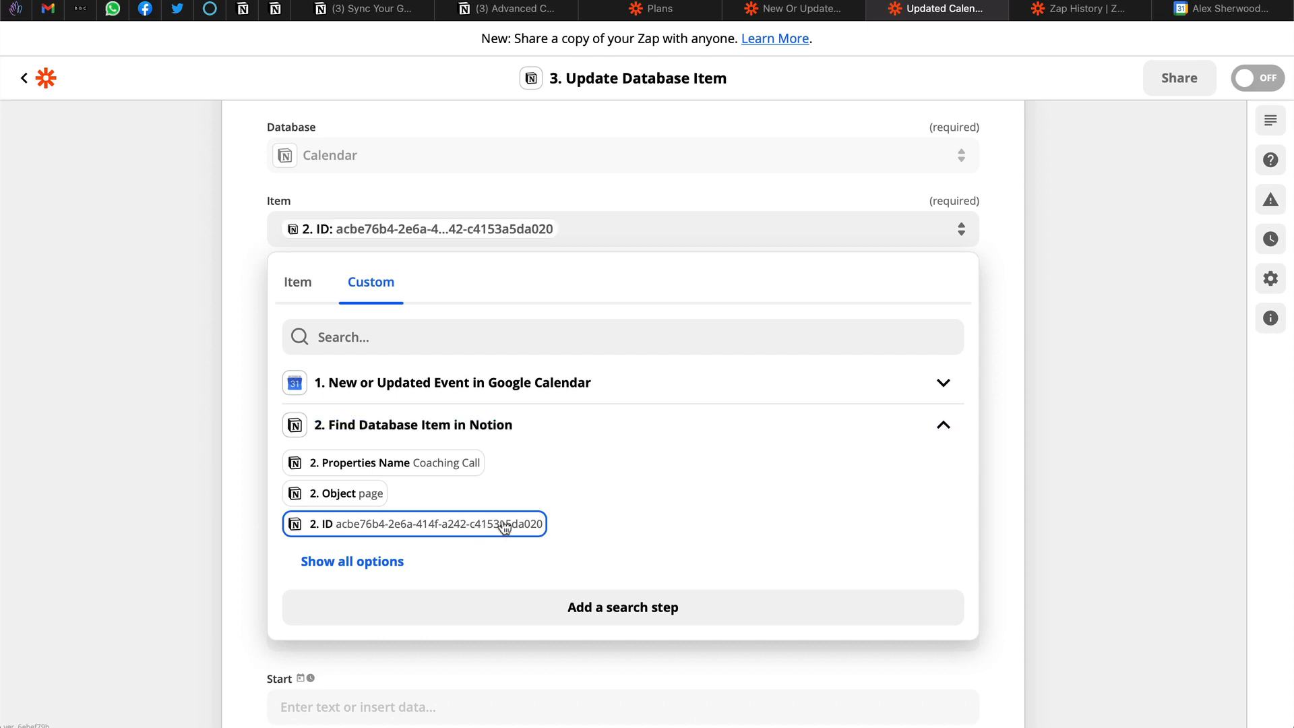
pyautogui.click(249, 438)
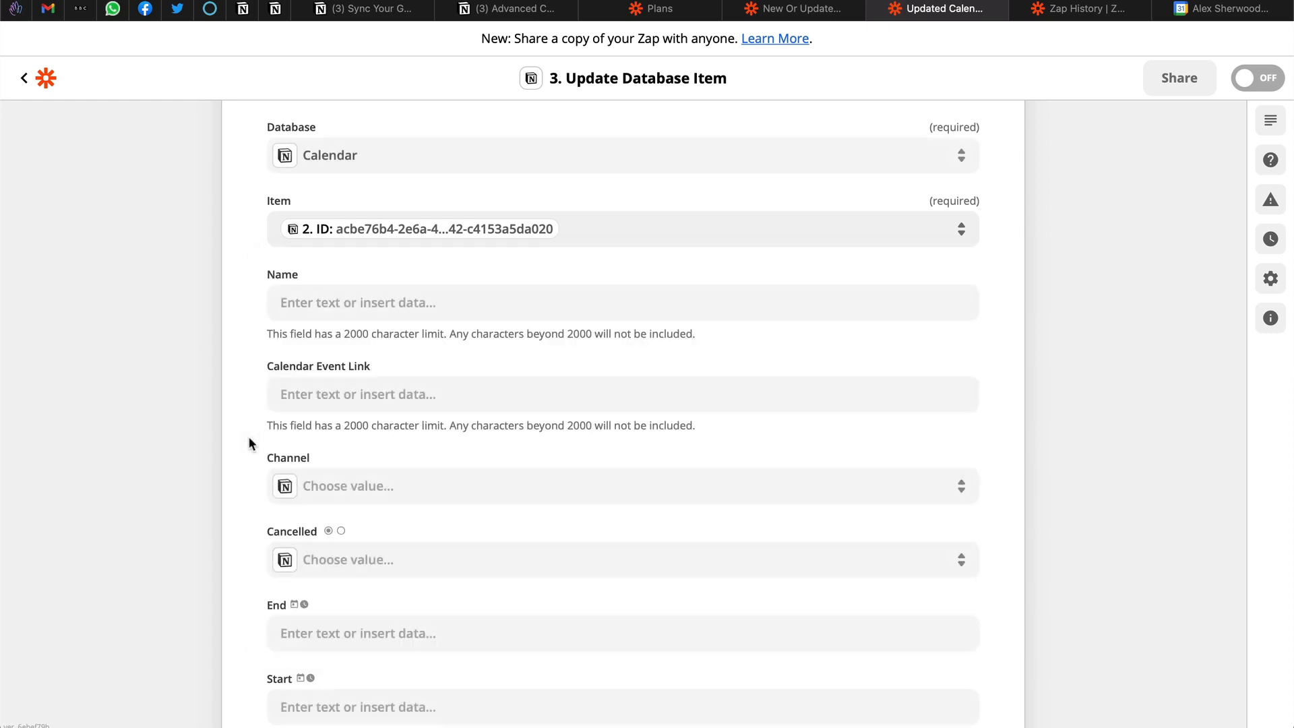
# Map the Google Calendar trigger's Summary into the update action's Name field
pyautogui.click(571, 307)
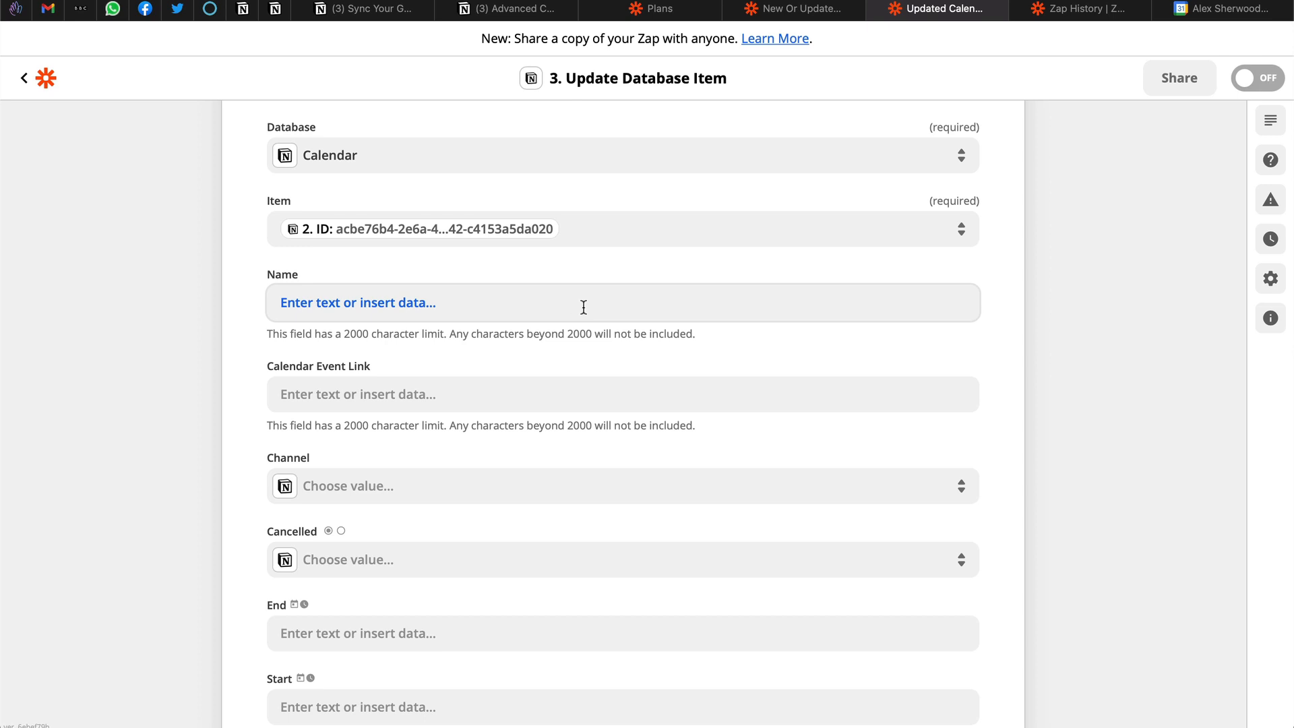
pyautogui.click(583, 307)
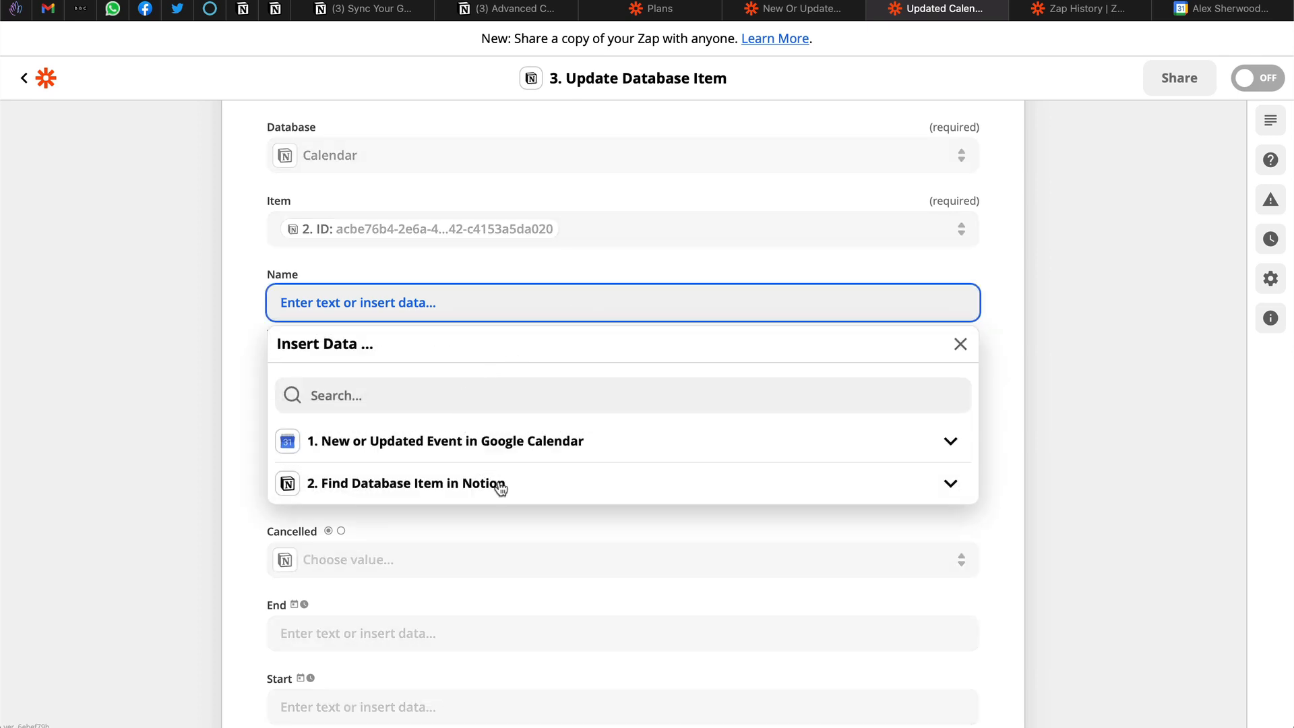
pyautogui.click(512, 446)
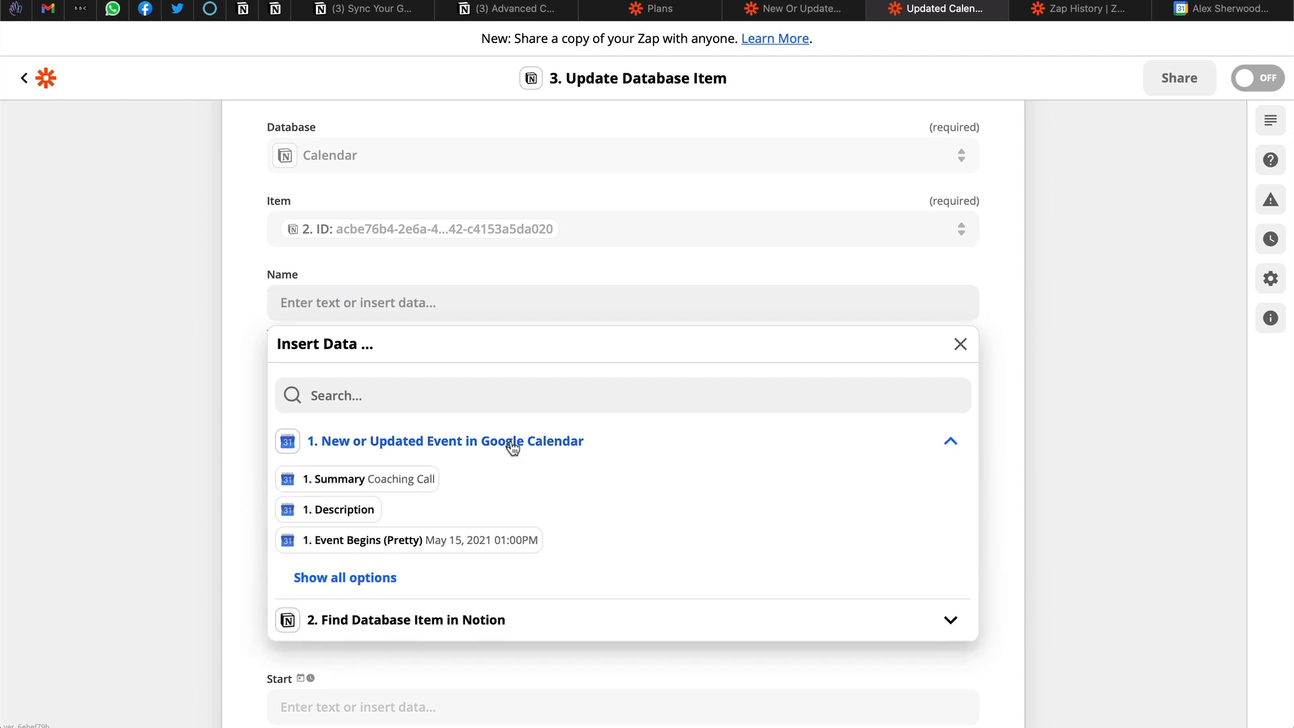
pyautogui.click(378, 480)
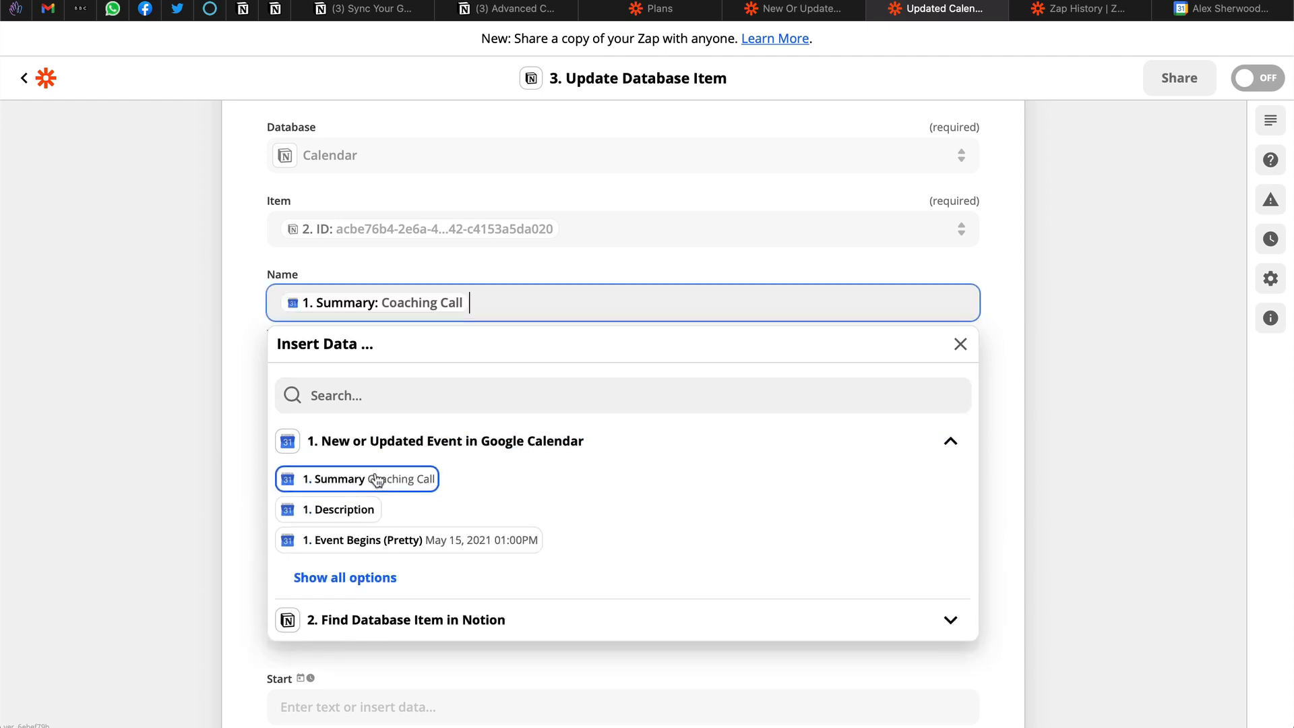
pyautogui.click(237, 374)
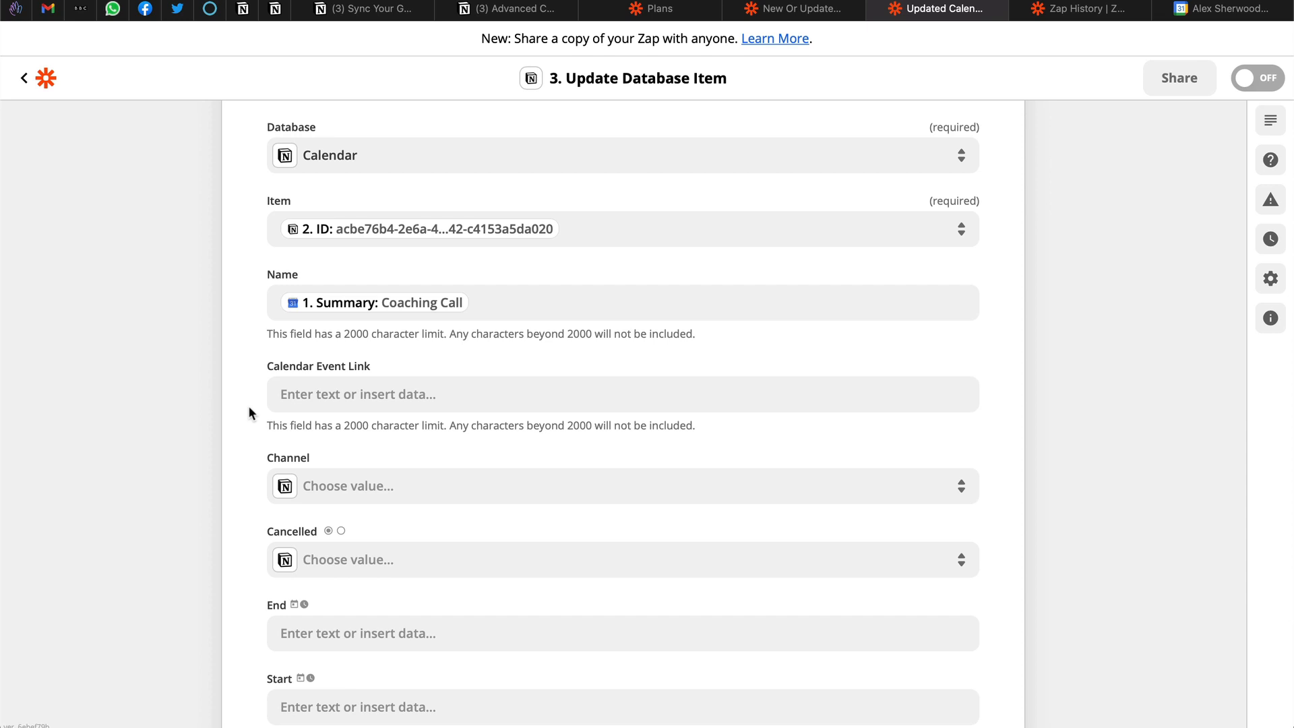
pyautogui.scroll(-5, 249, 407)
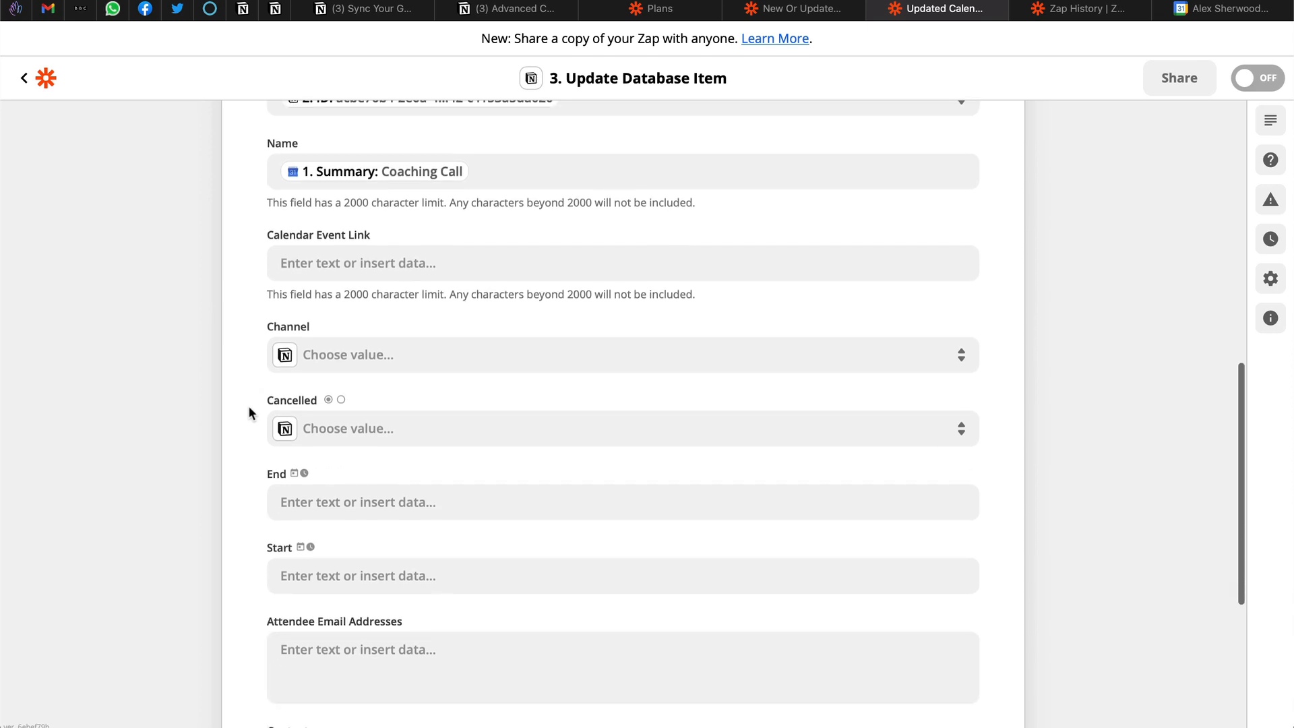
pyautogui.click(389, 279)
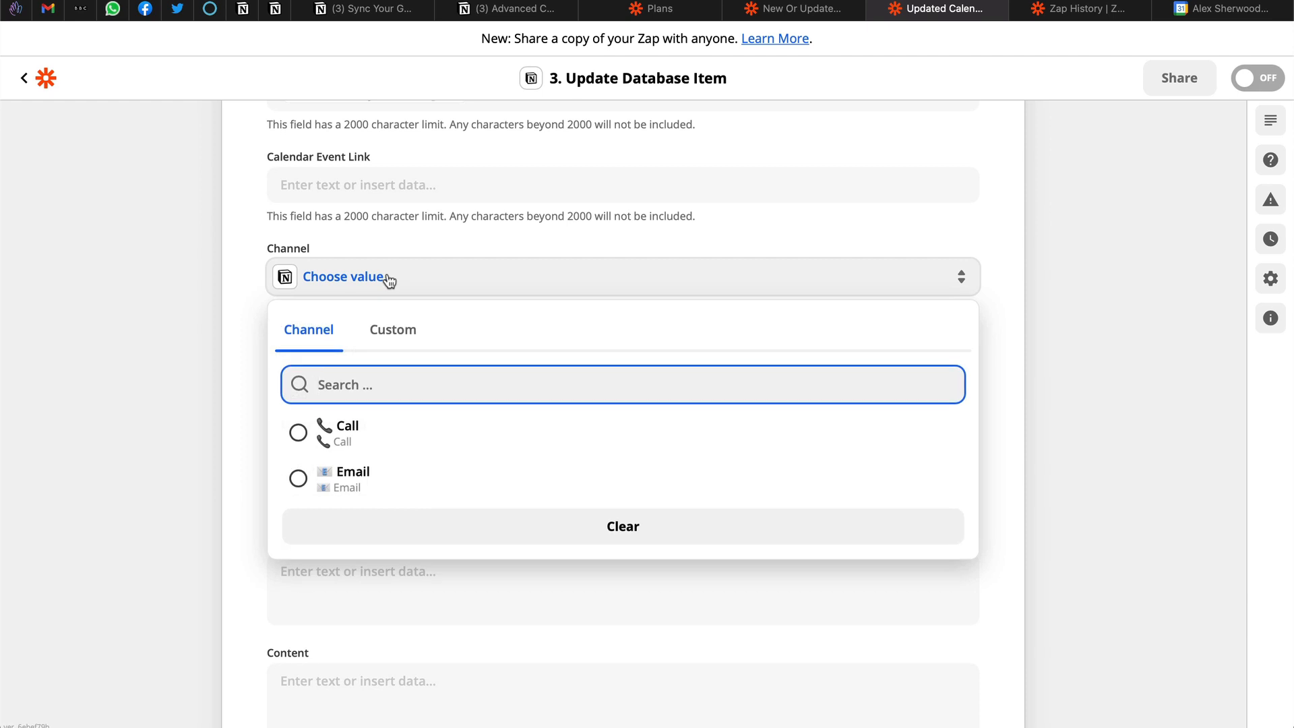
pyautogui.click(257, 322)
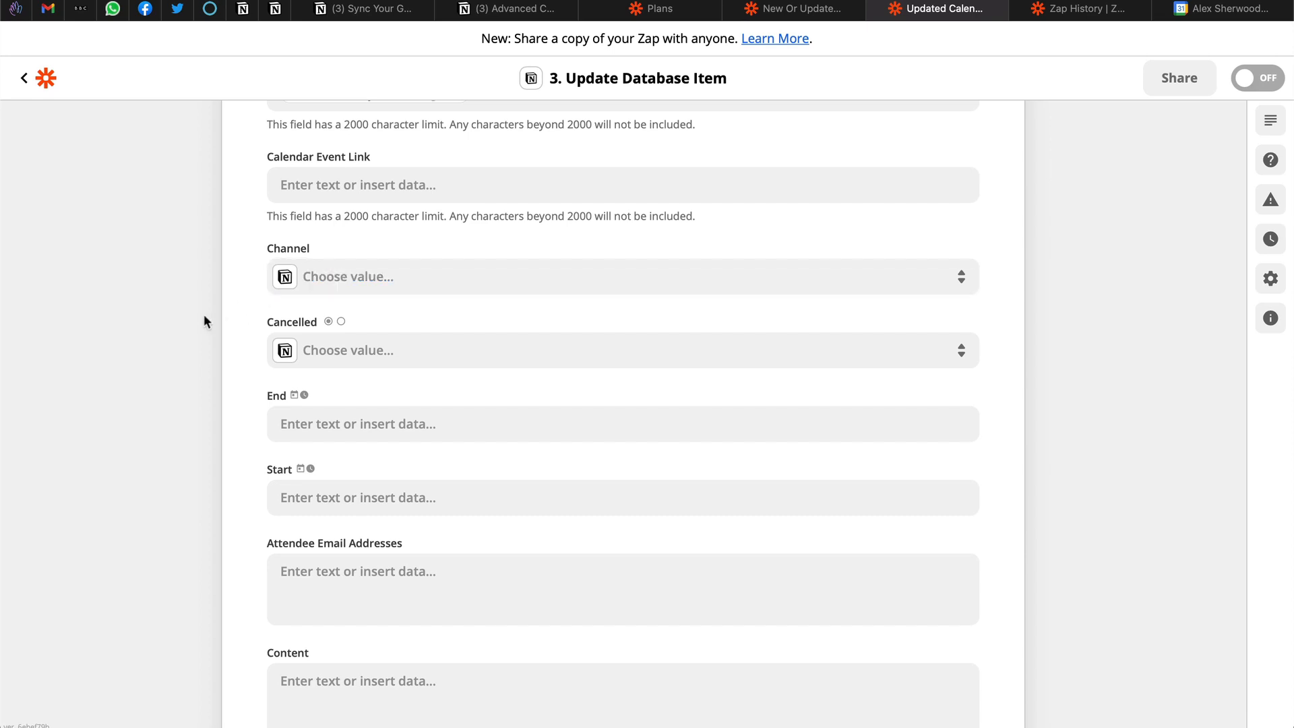
# Map the Google Calendar trigger's Event Ends value, not the Pretty version, into the End field
pyautogui.click(360, 421)
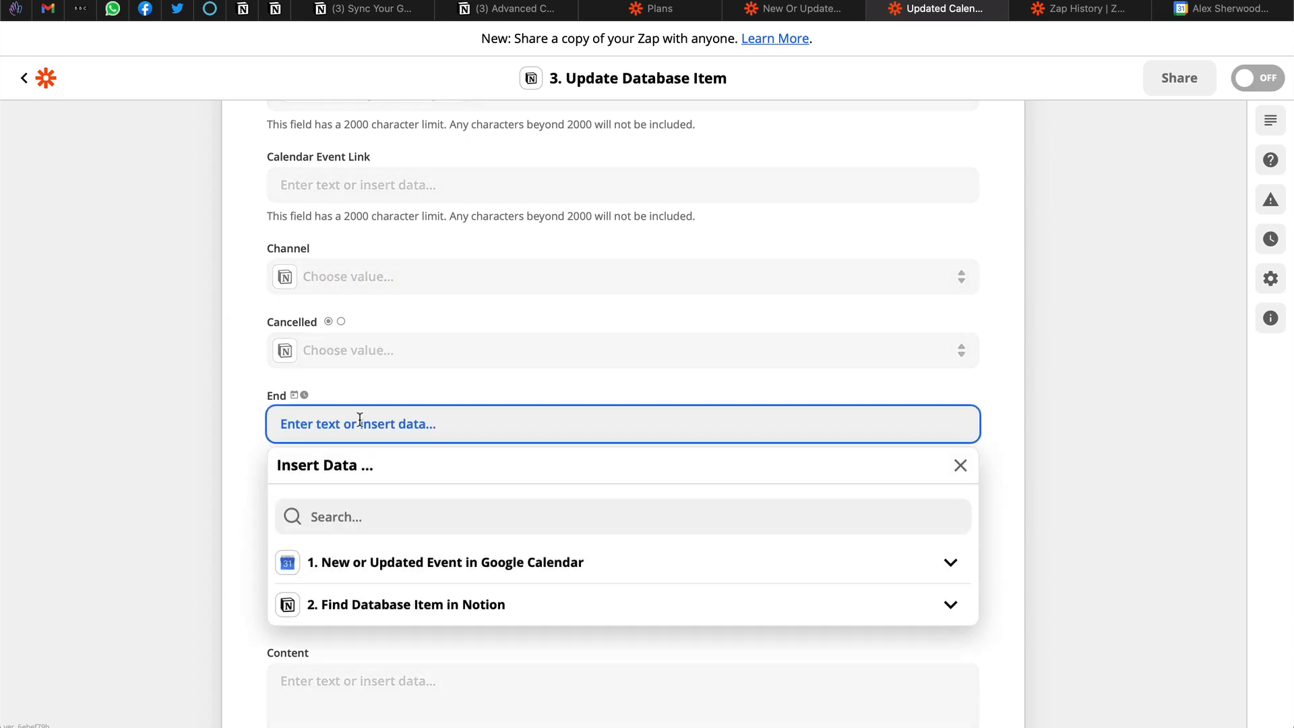
pyautogui.click(404, 570)
pyautogui.scroll(-3, 409, 491)
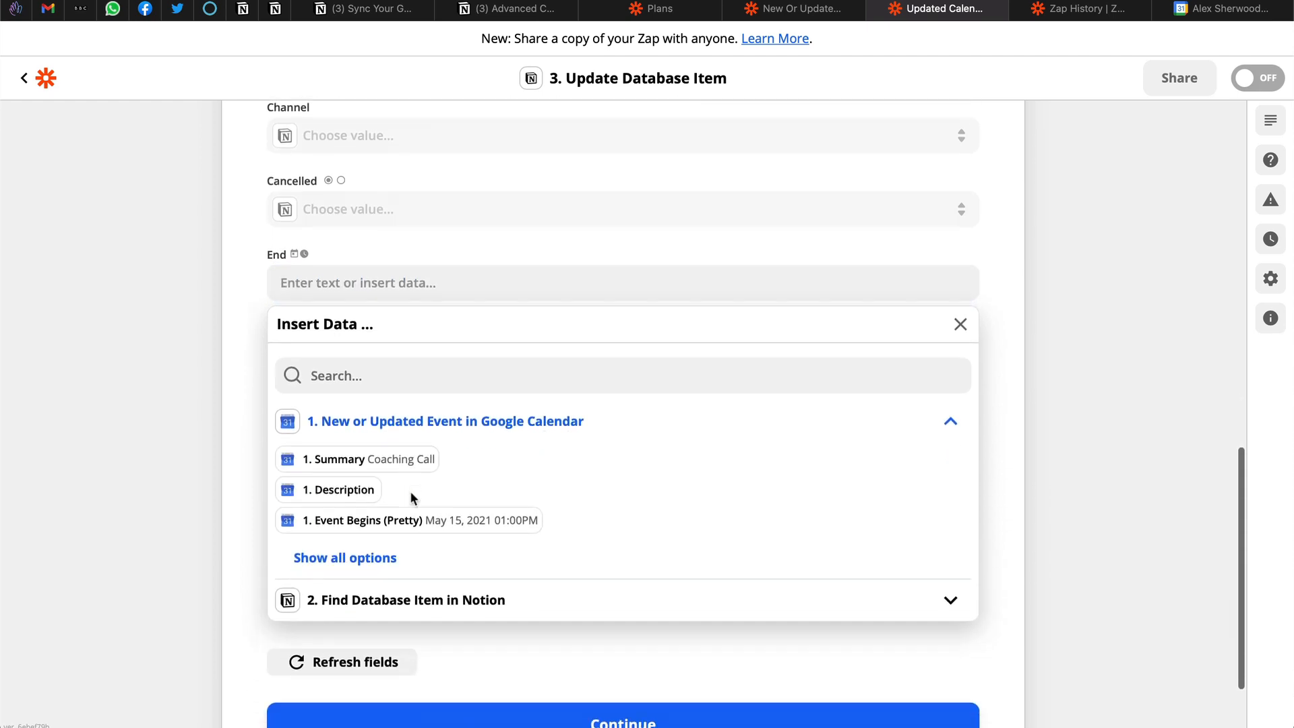
pyautogui.click(364, 557)
pyautogui.scroll(-3, 469, 504)
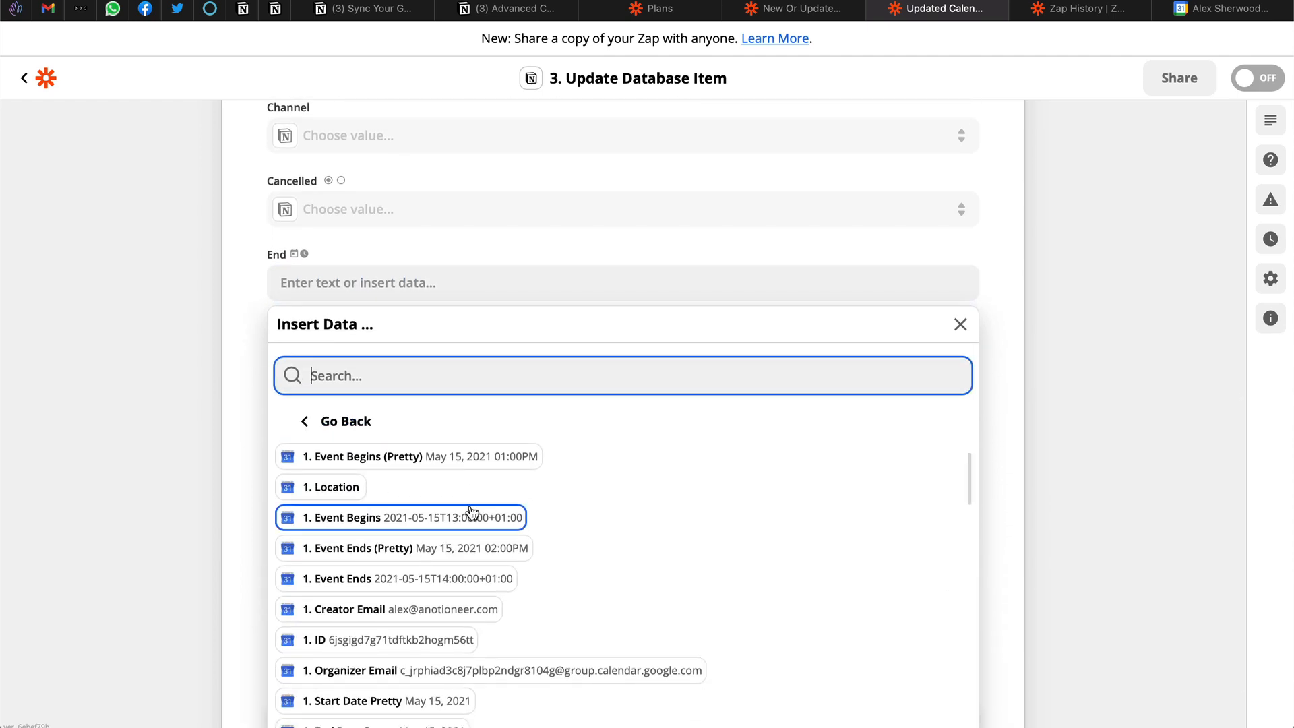
pyautogui.click(475, 578)
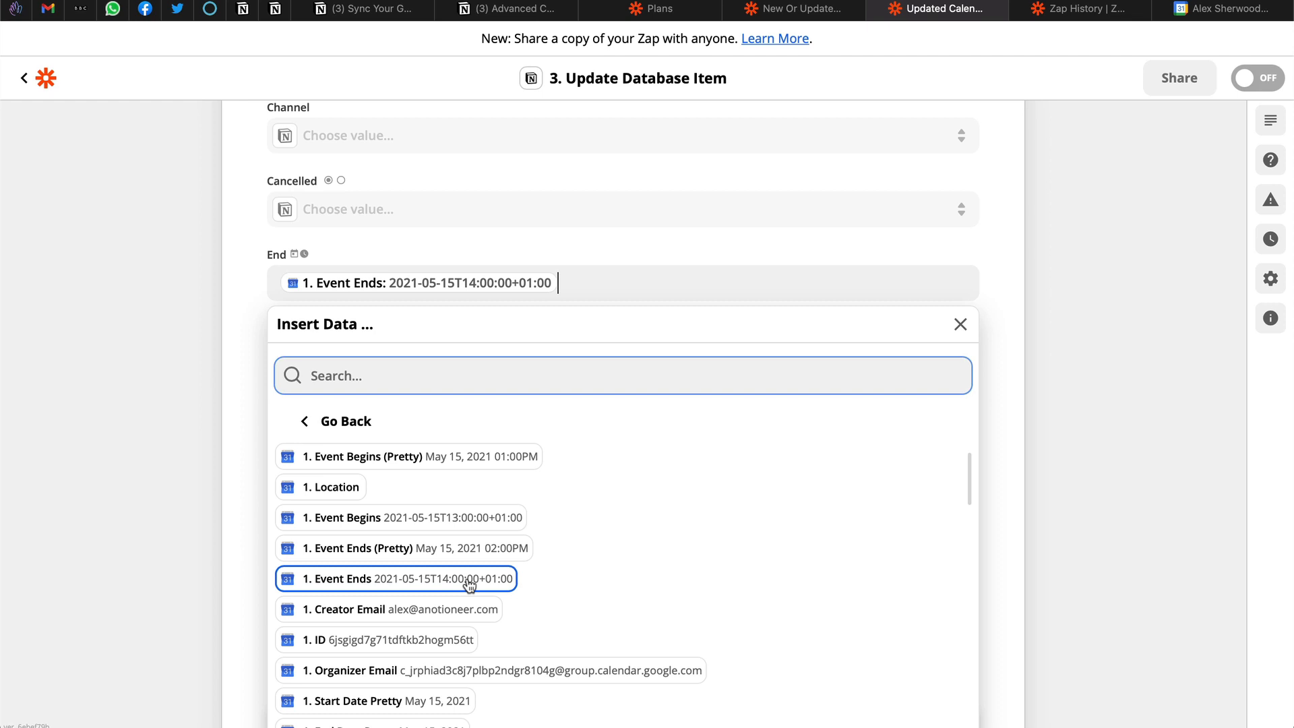
pyautogui.click(244, 454)
# Map the Google Calendar trigger's Event Begins value, not the Pretty version, into the Start field
pyautogui.click(424, 357)
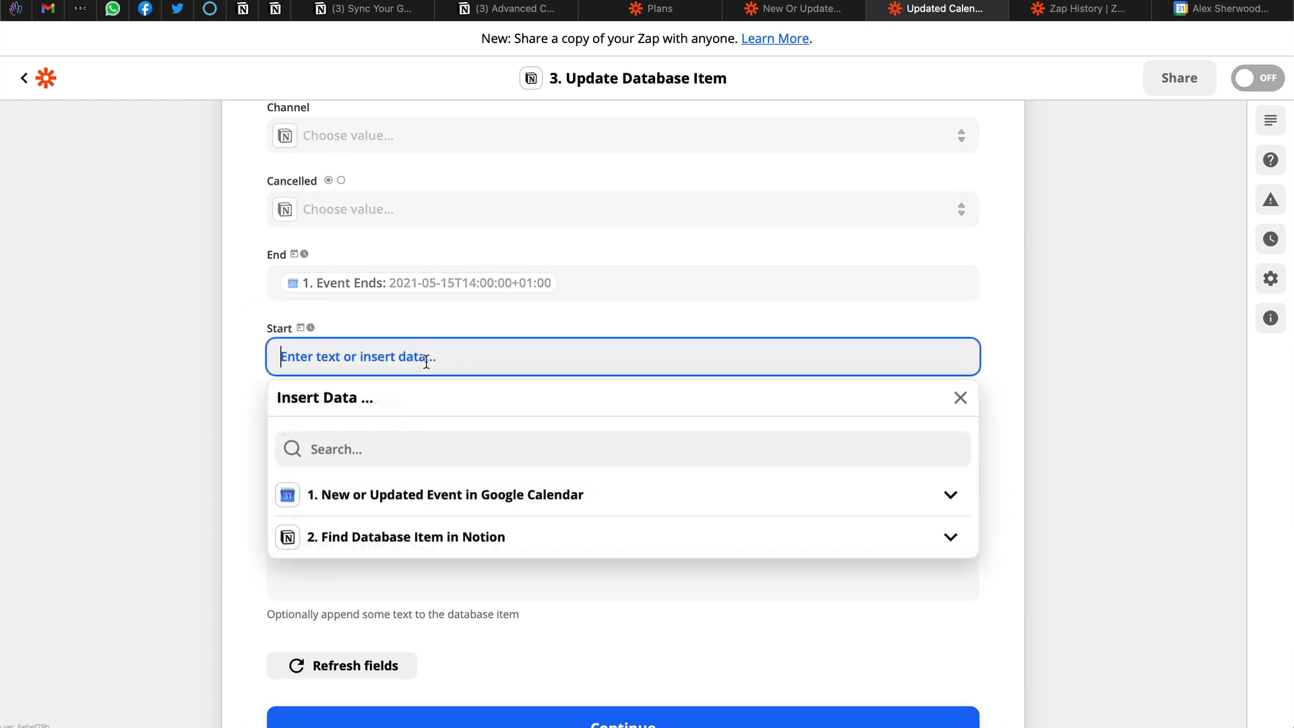
pyautogui.click(419, 494)
pyautogui.scroll(-3, 419, 494)
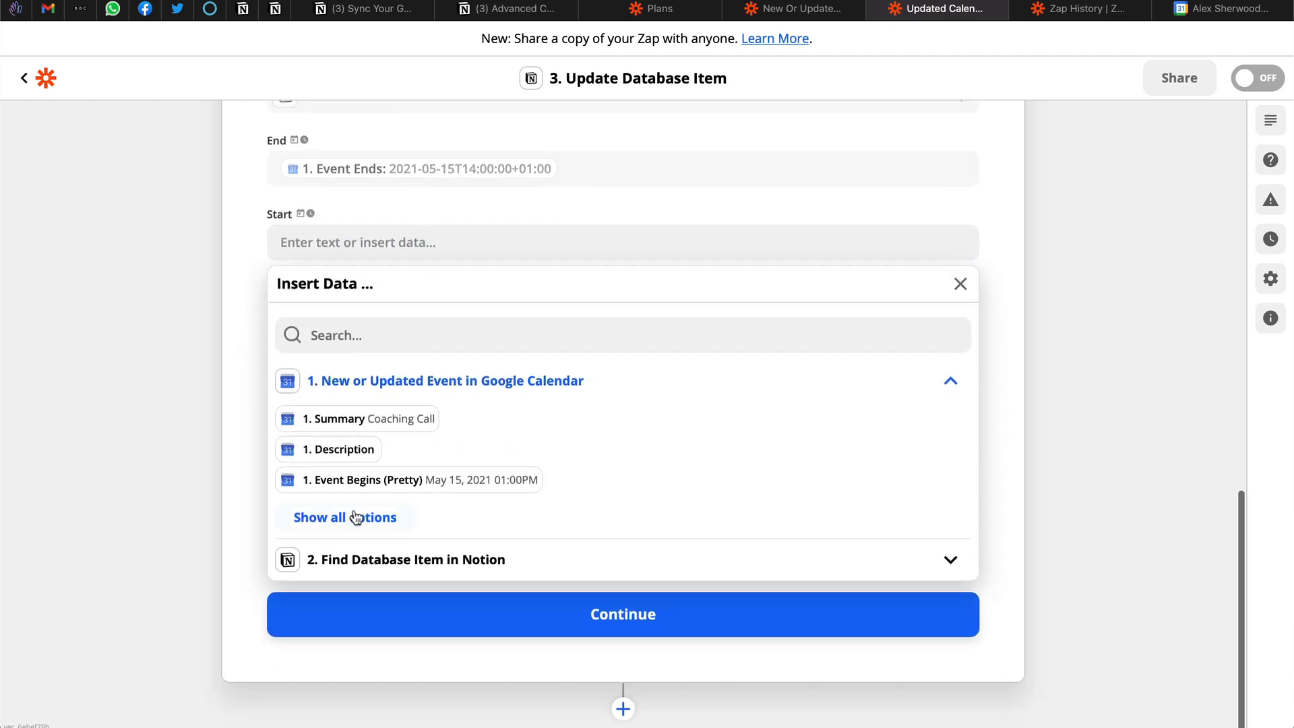
pyautogui.click(356, 518)
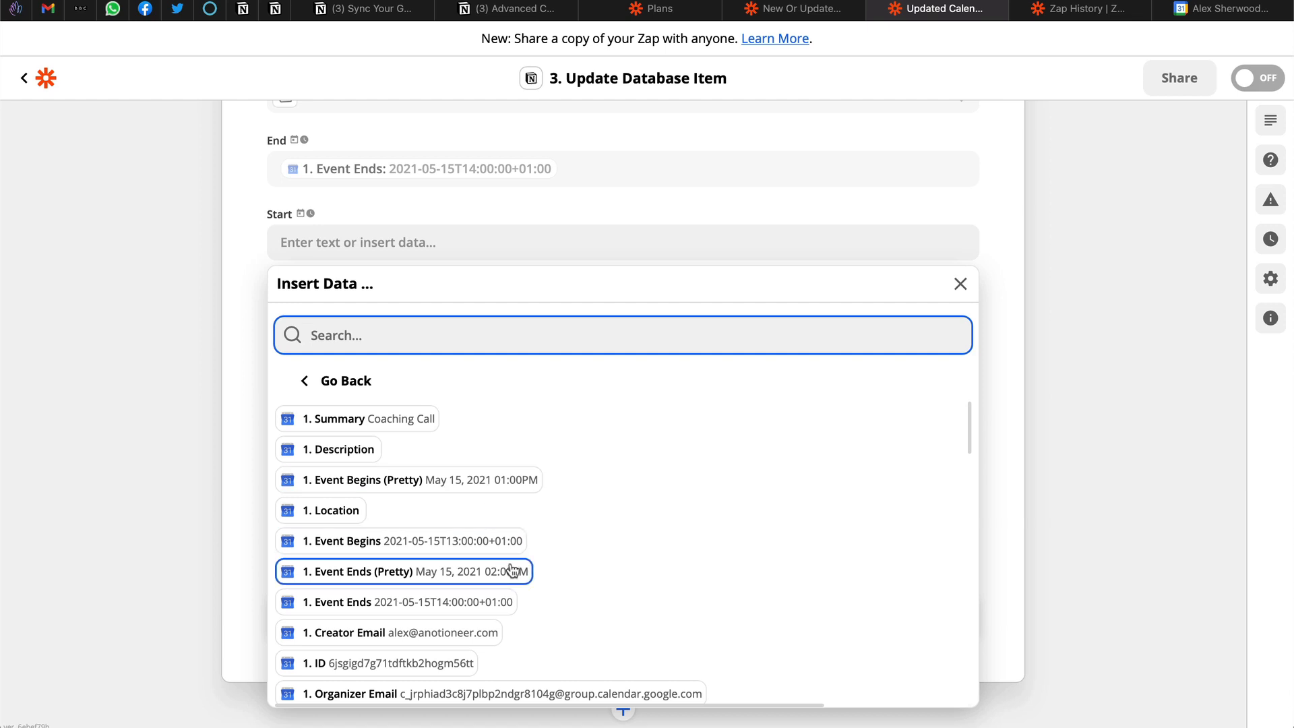
pyautogui.click(516, 541)
pyautogui.click(241, 429)
# Map the Google Calendar trigger's Attendee Emails into the Attendee Email Addresses field
pyautogui.click(377, 343)
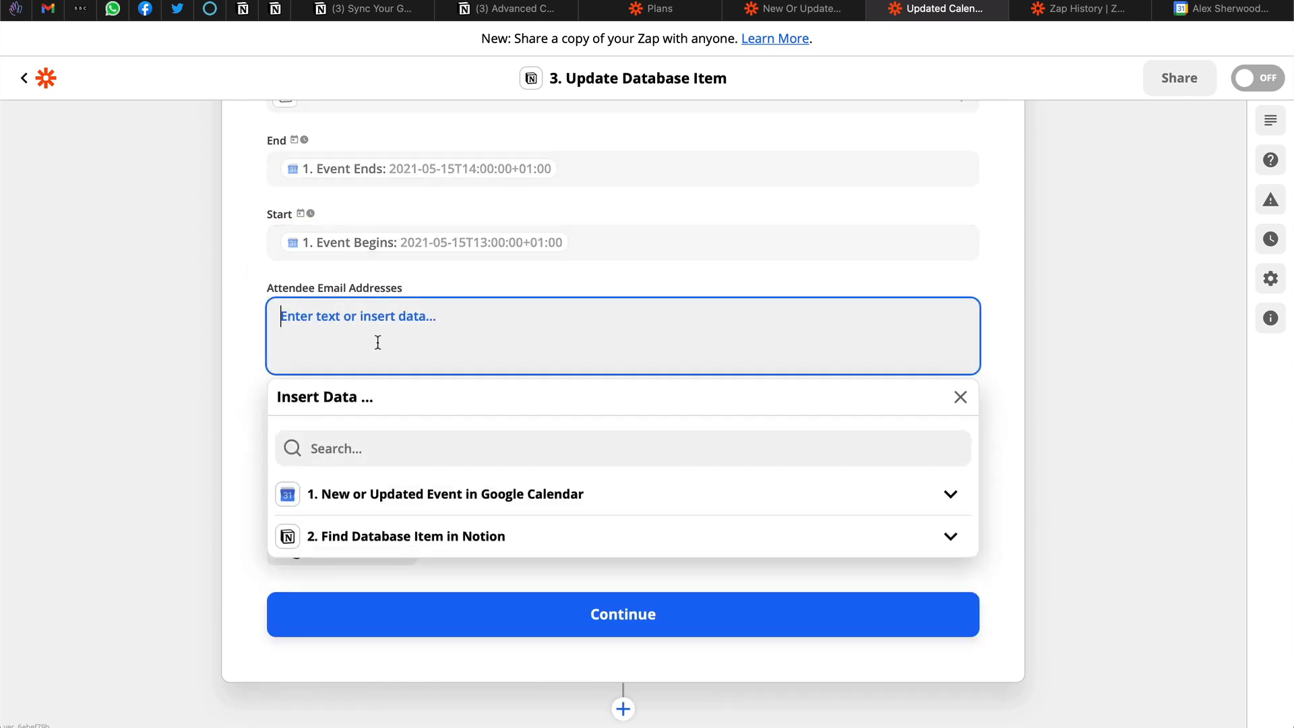
pyautogui.click(389, 506)
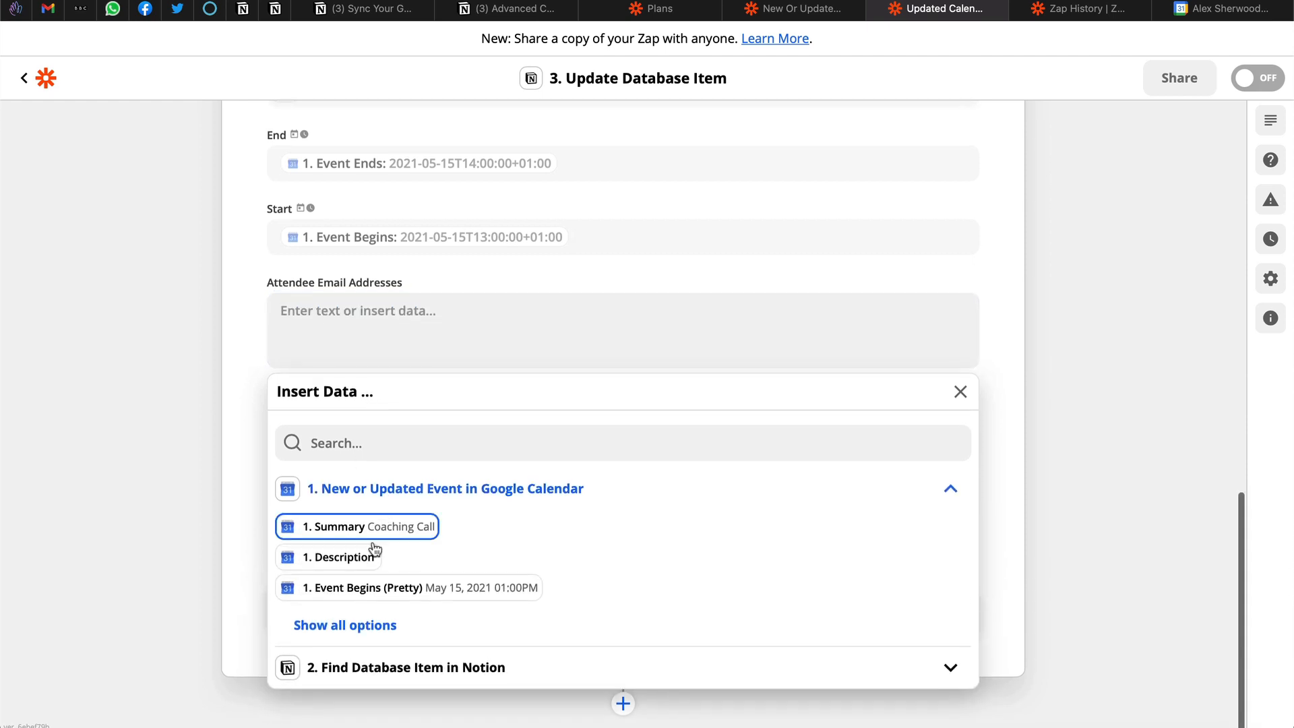
pyautogui.click(351, 627)
pyautogui.scroll(-3, 482, 623)
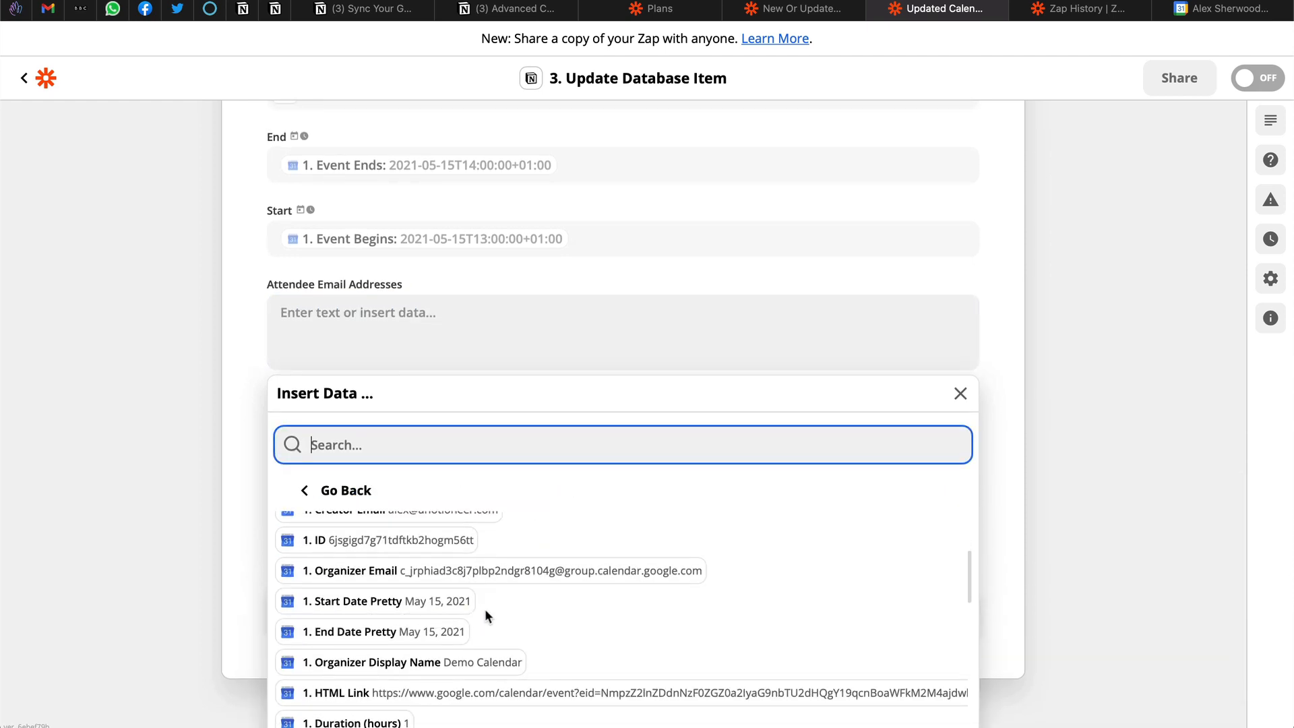
pyautogui.scroll(-3, 484, 608)
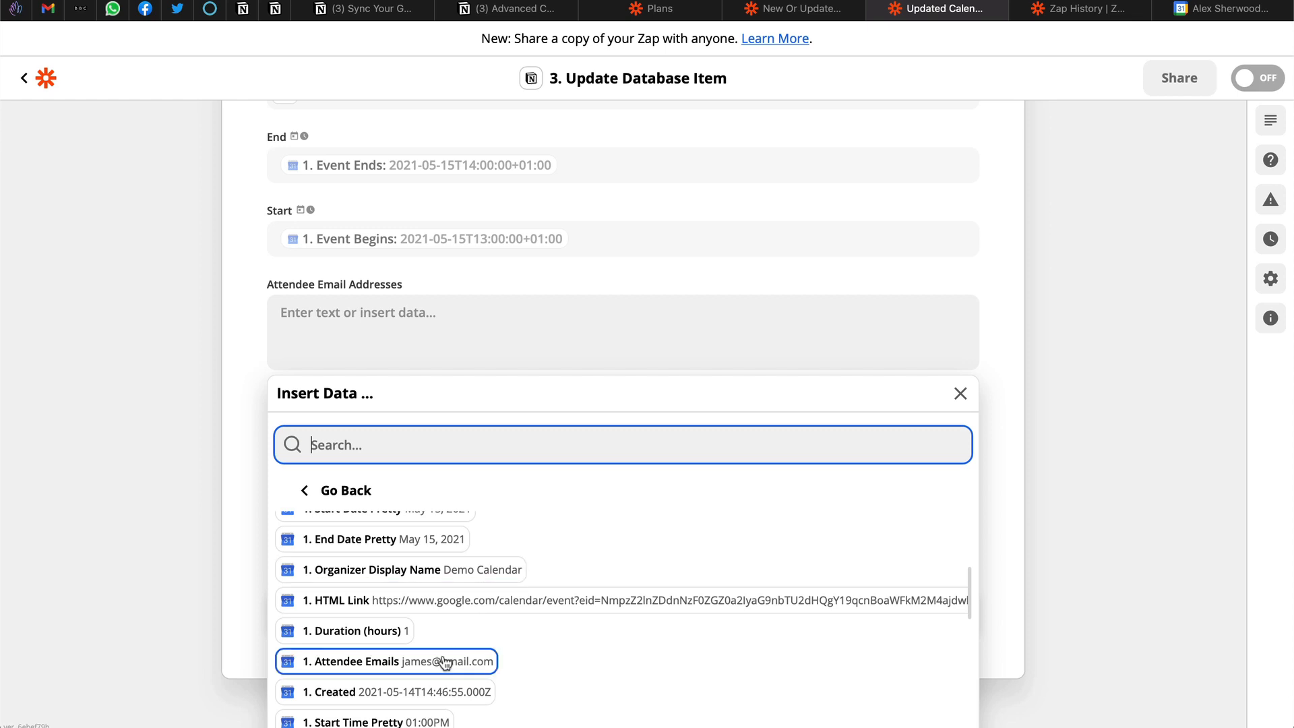
pyautogui.click(484, 661)
pyautogui.click(246, 417)
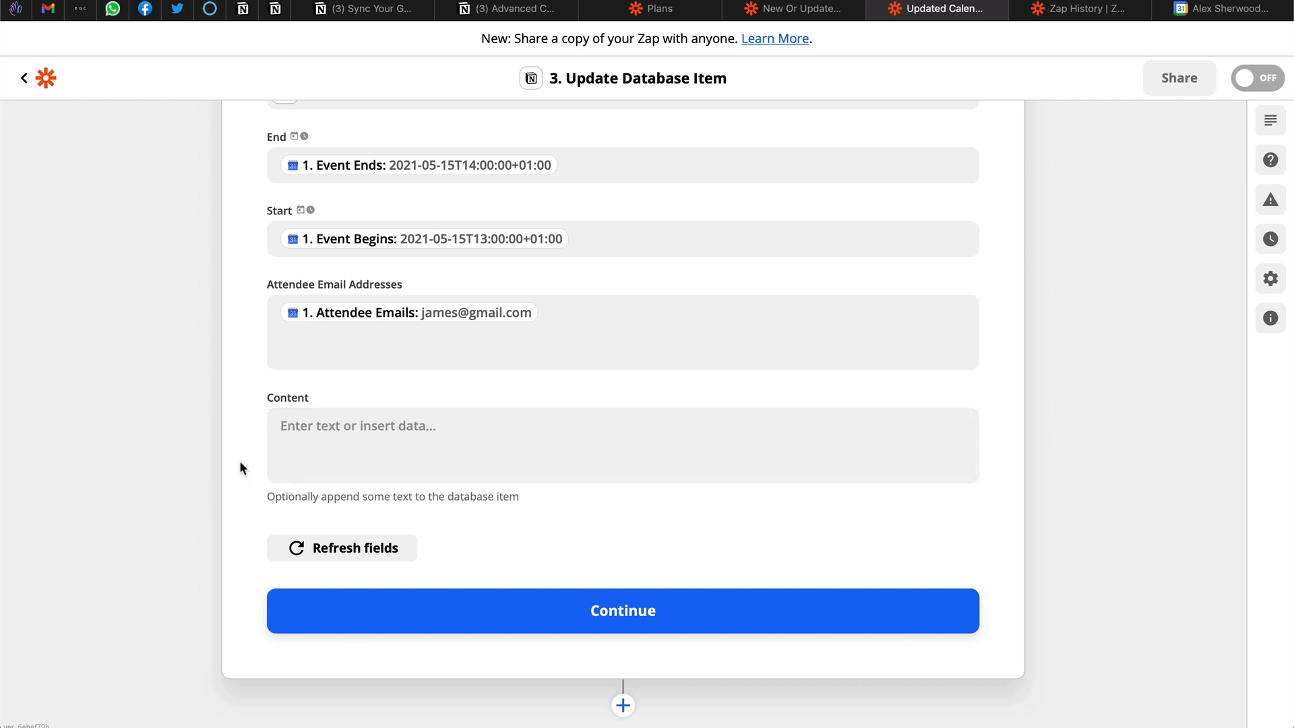
# Review the mapped fields of the update action and continue past its setup
pyautogui.scroll(3, 240, 460)
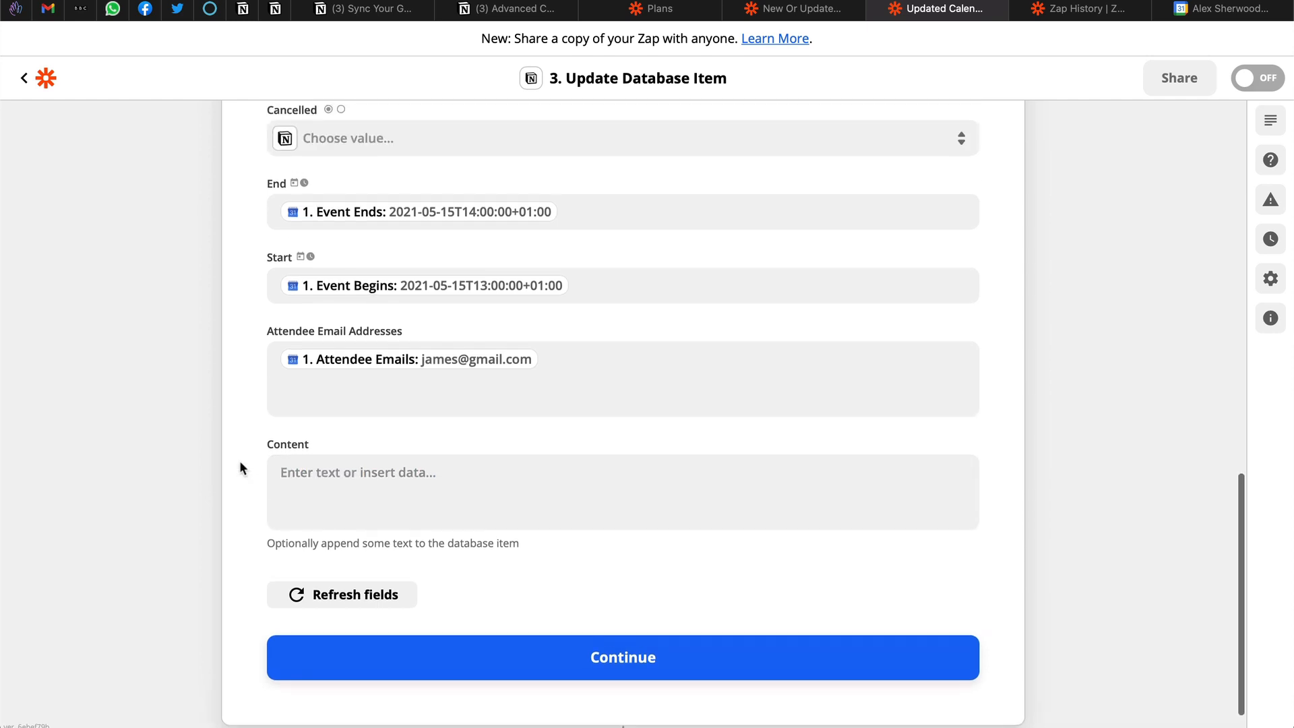
pyautogui.scroll(1, 240, 467)
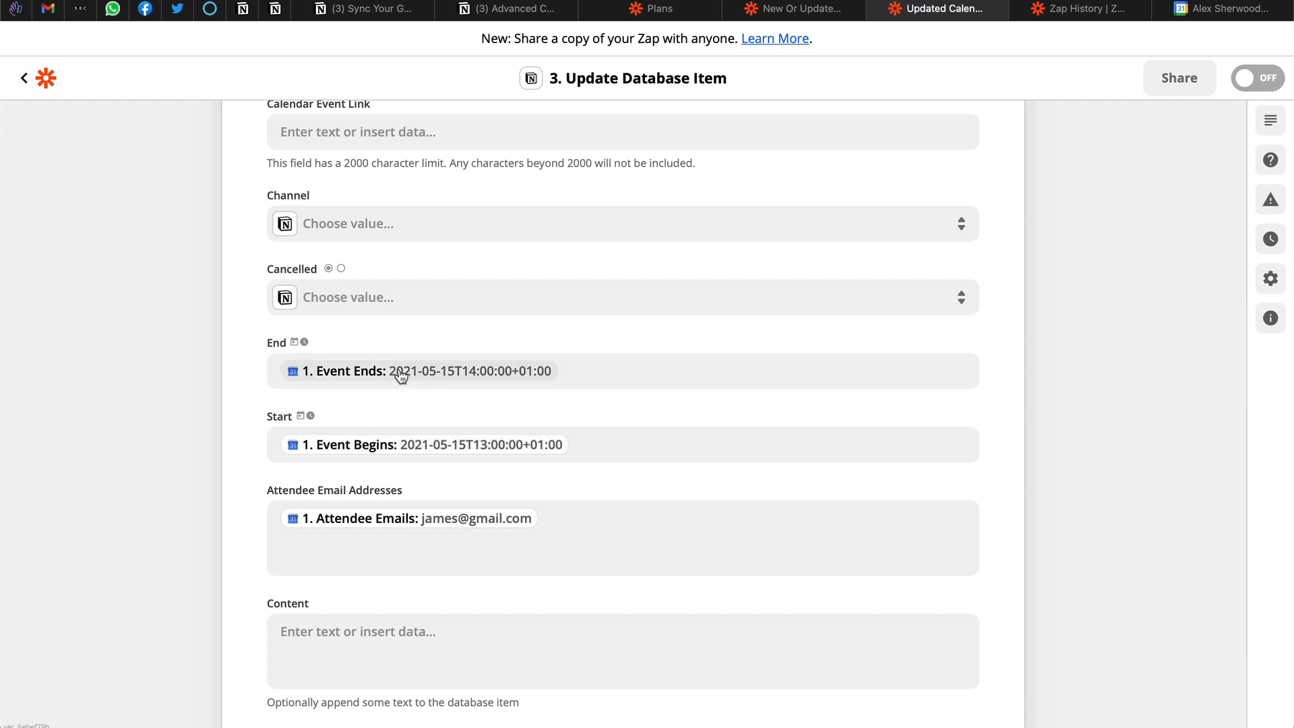
pyautogui.scroll(2, 398, 370)
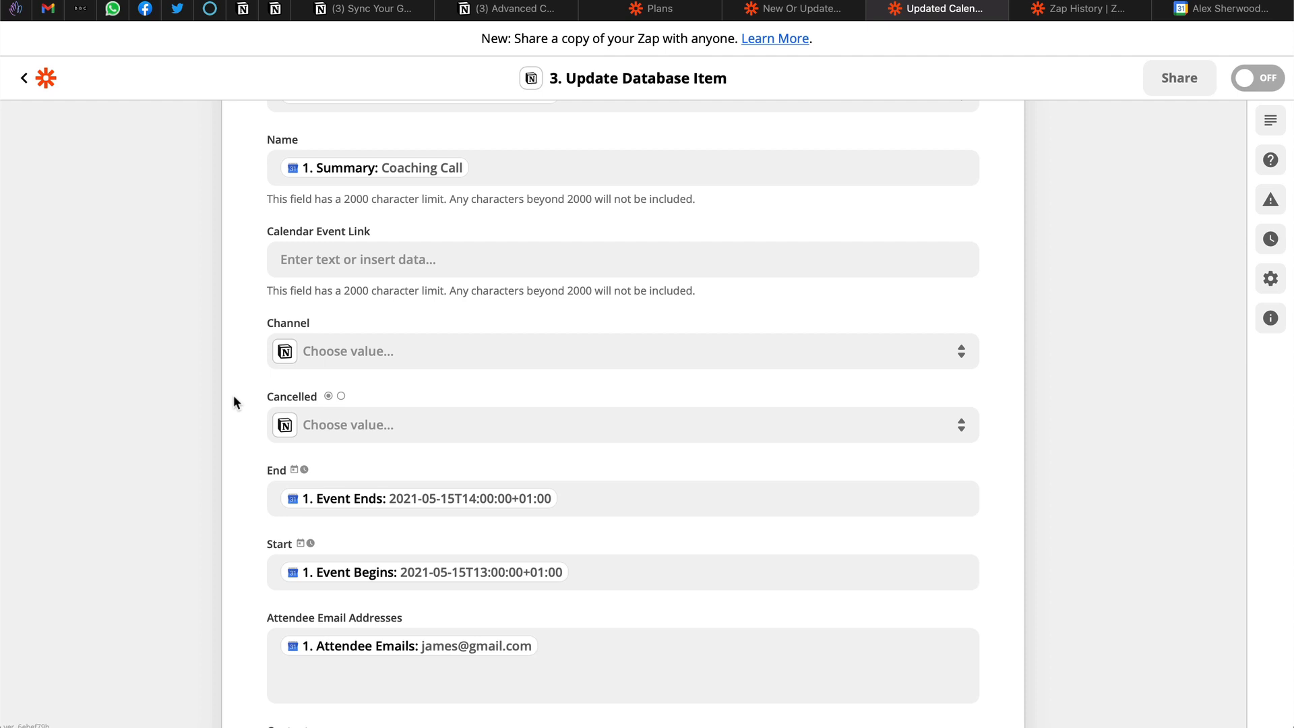
pyautogui.scroll(-5, 234, 479)
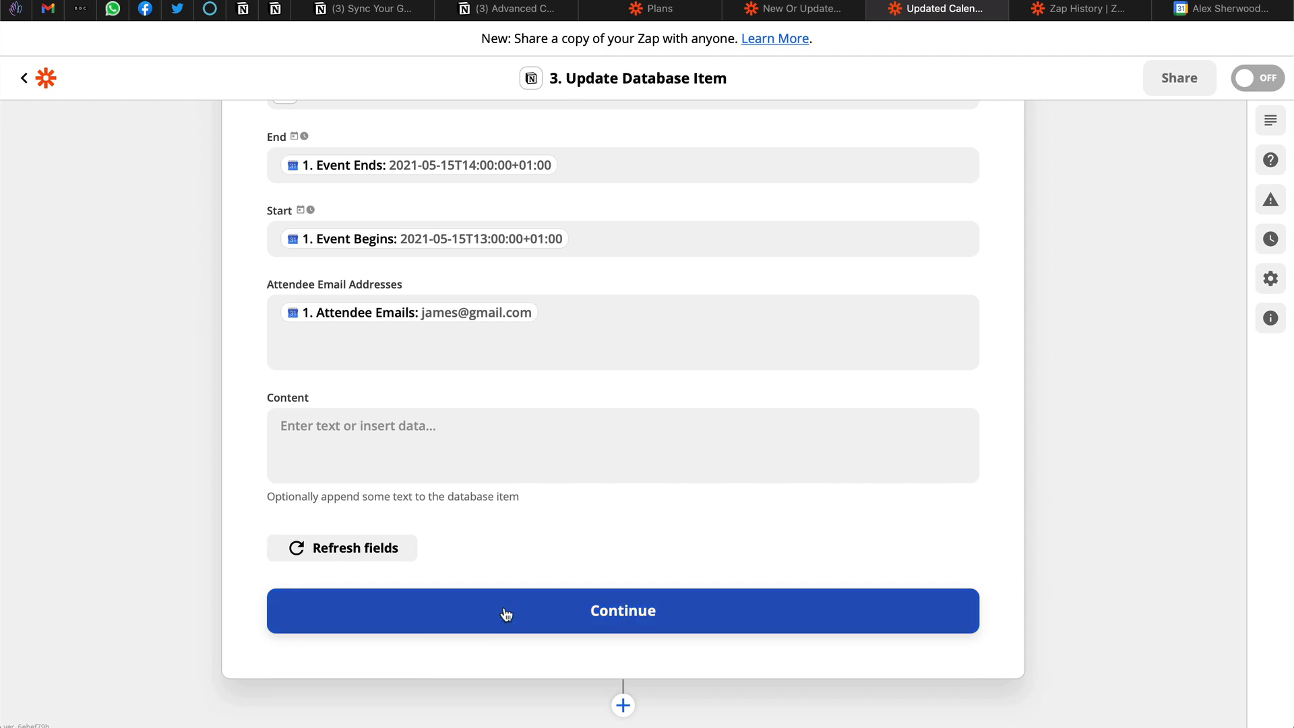
pyautogui.click(506, 614)
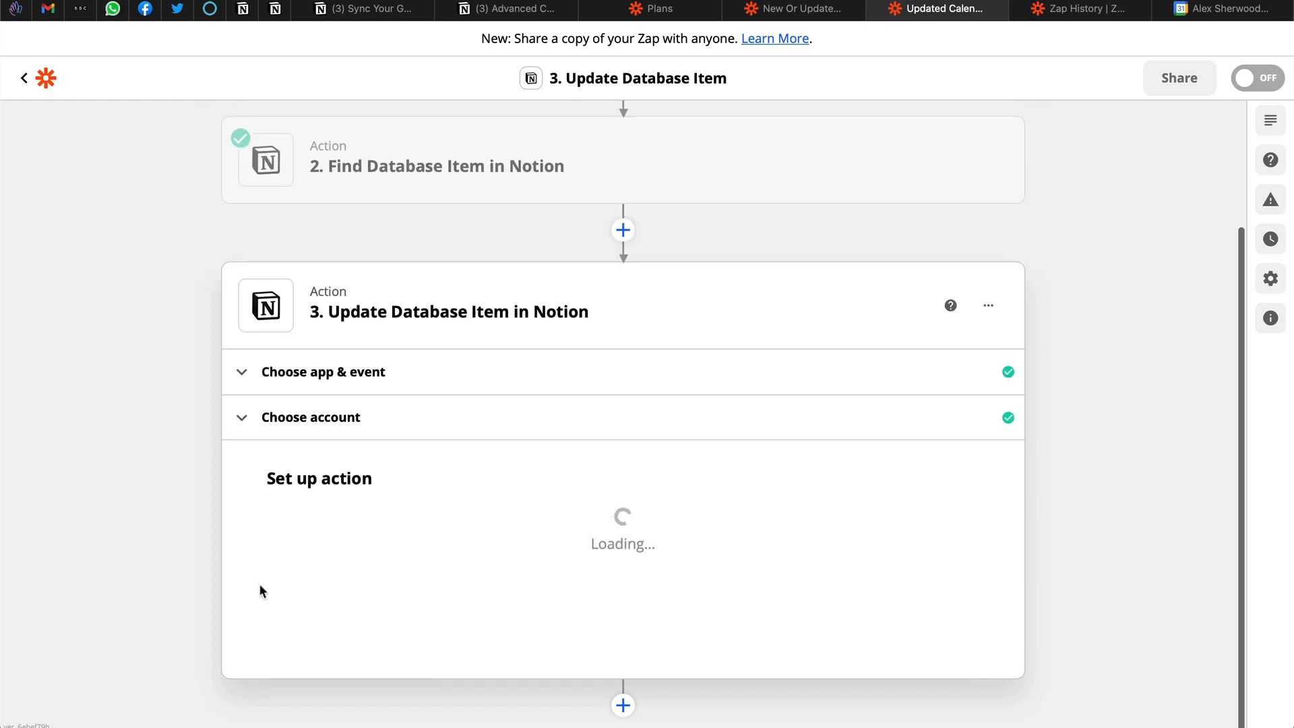
# Test the update action by sending the database item to Notion, and turn on the Zap without sharing a copy
pyautogui.scroll(-7, 1011, 499)
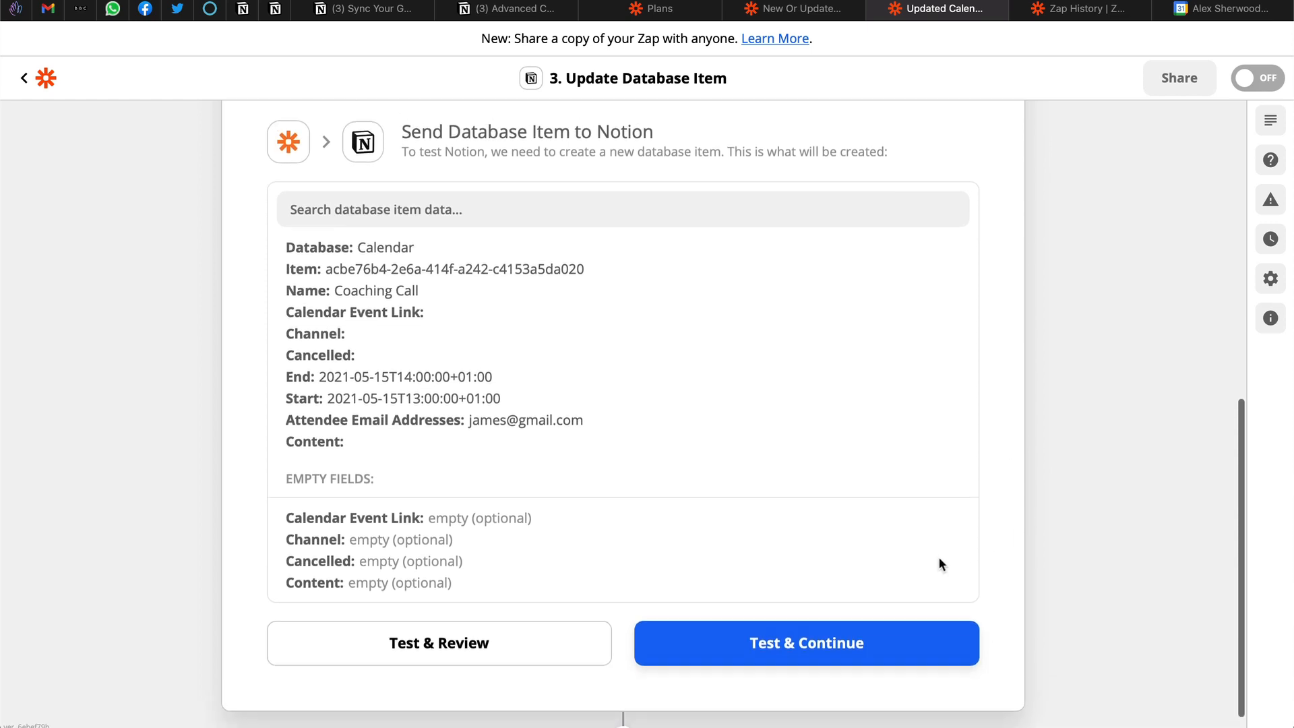
pyautogui.click(842, 648)
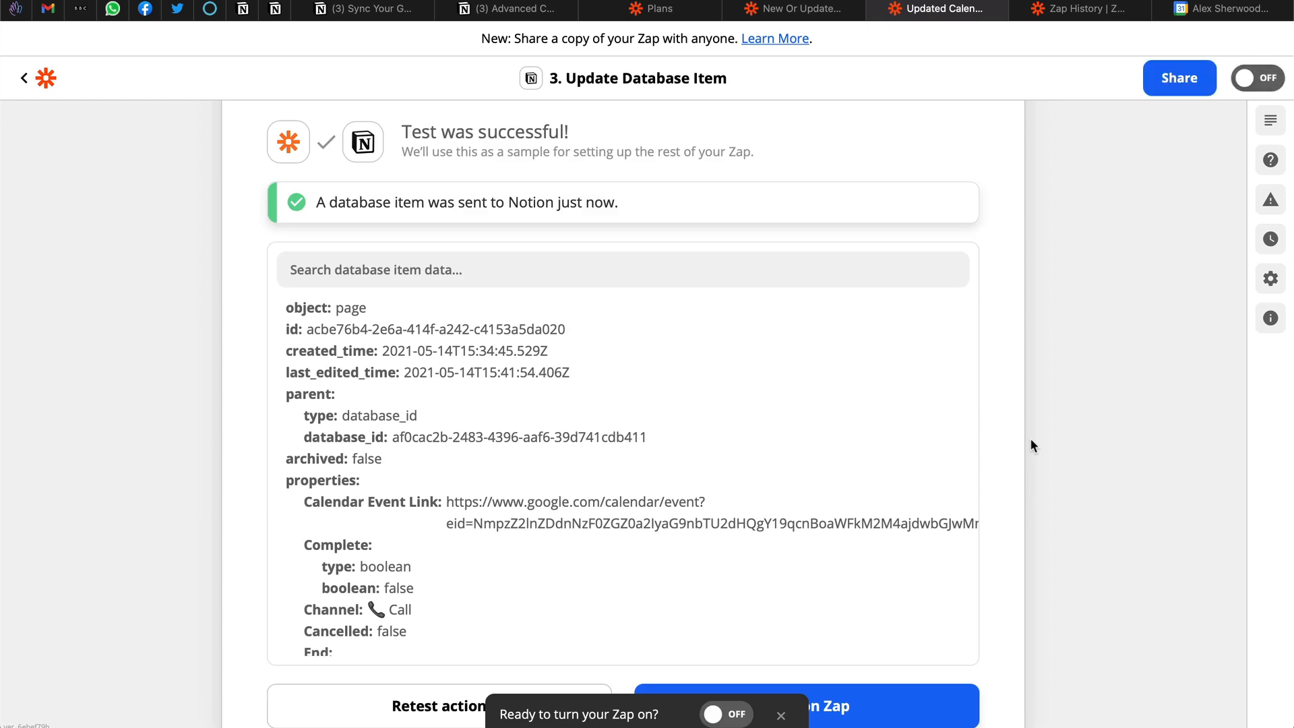
pyautogui.scroll(-1, 1031, 440)
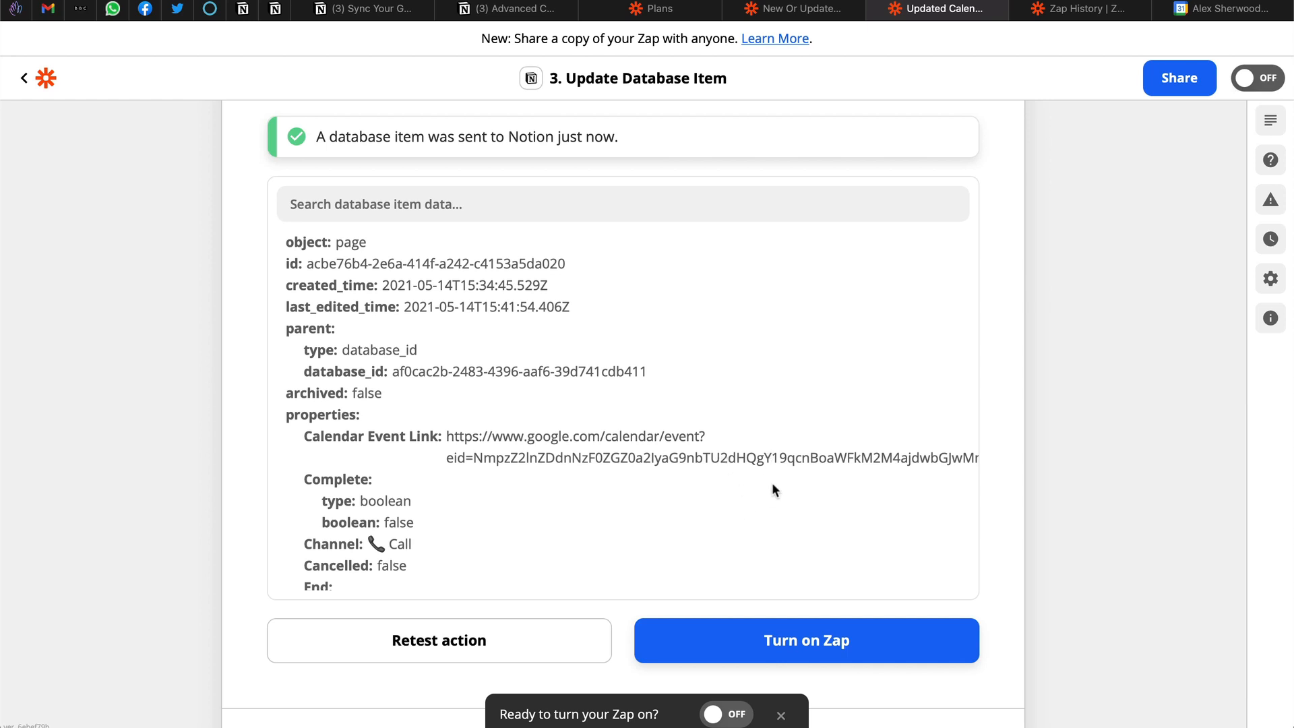
pyautogui.click(871, 648)
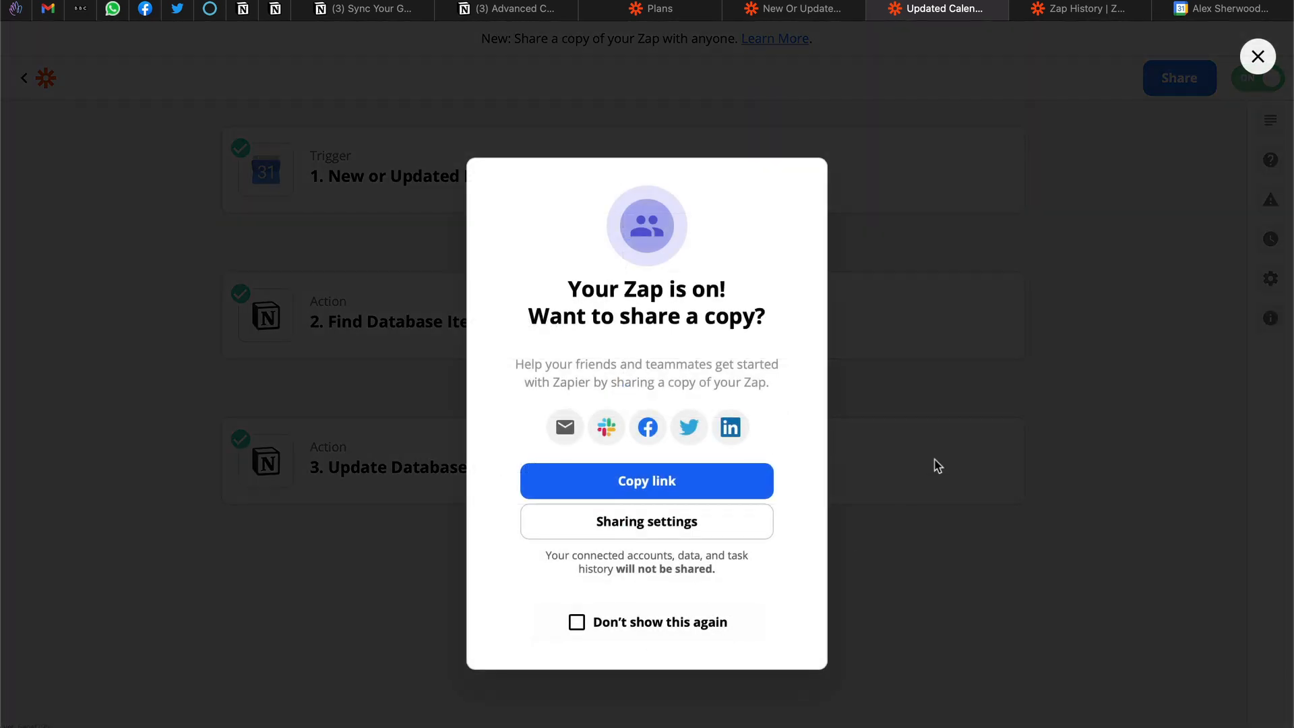
pyautogui.click(950, 450)
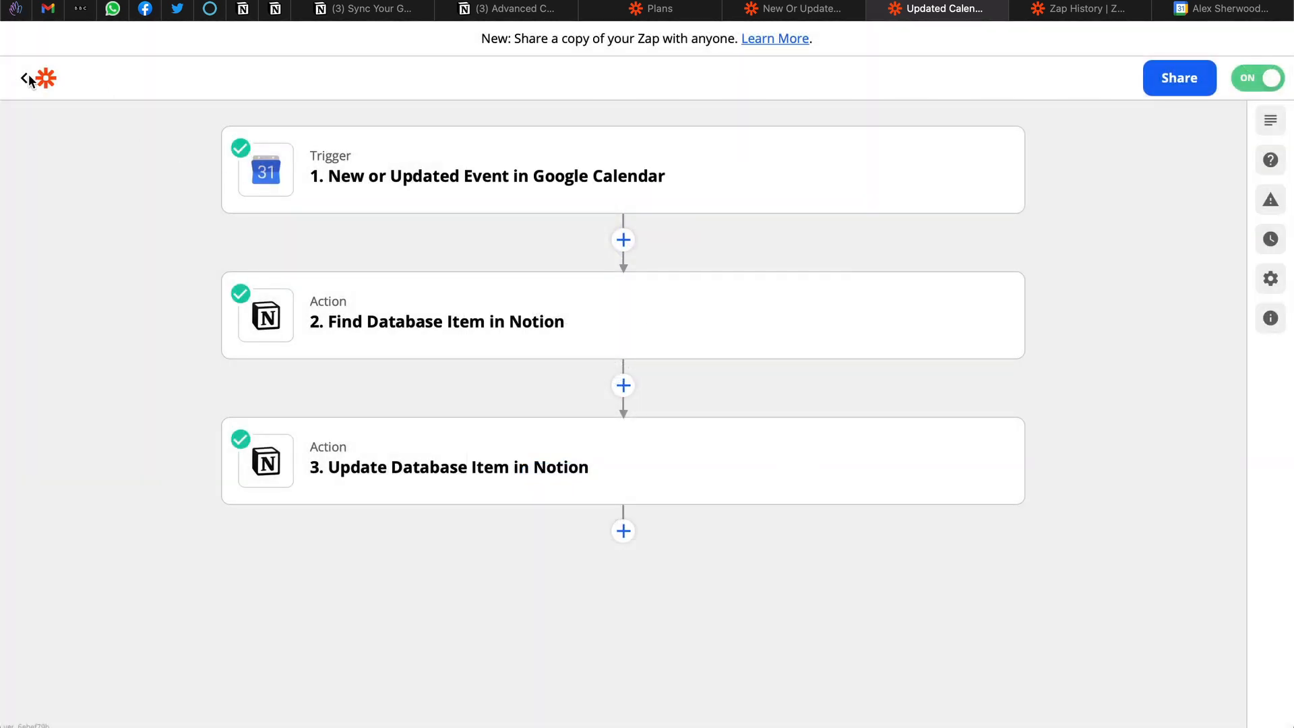
# Create a new Zap from the Zaps list with Google Calendar's Event Cancelled as the trigger event
pyautogui.click(28, 79)
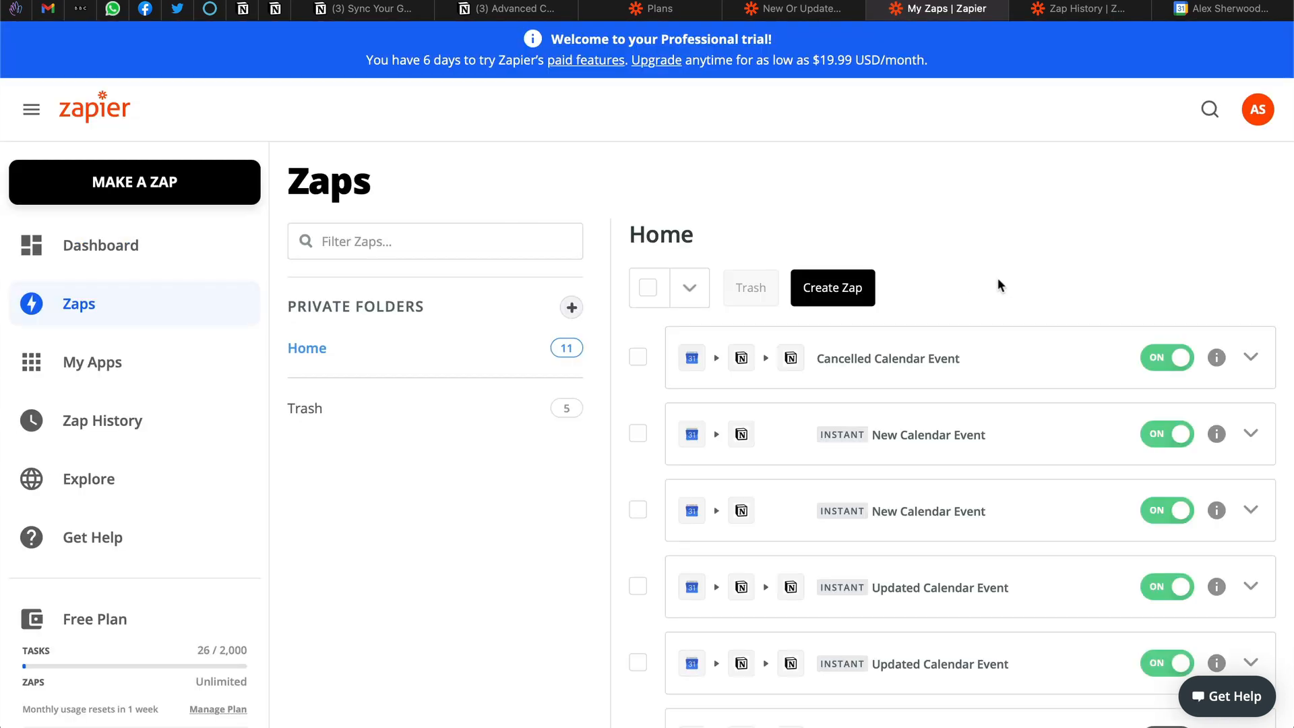
pyautogui.click(851, 296)
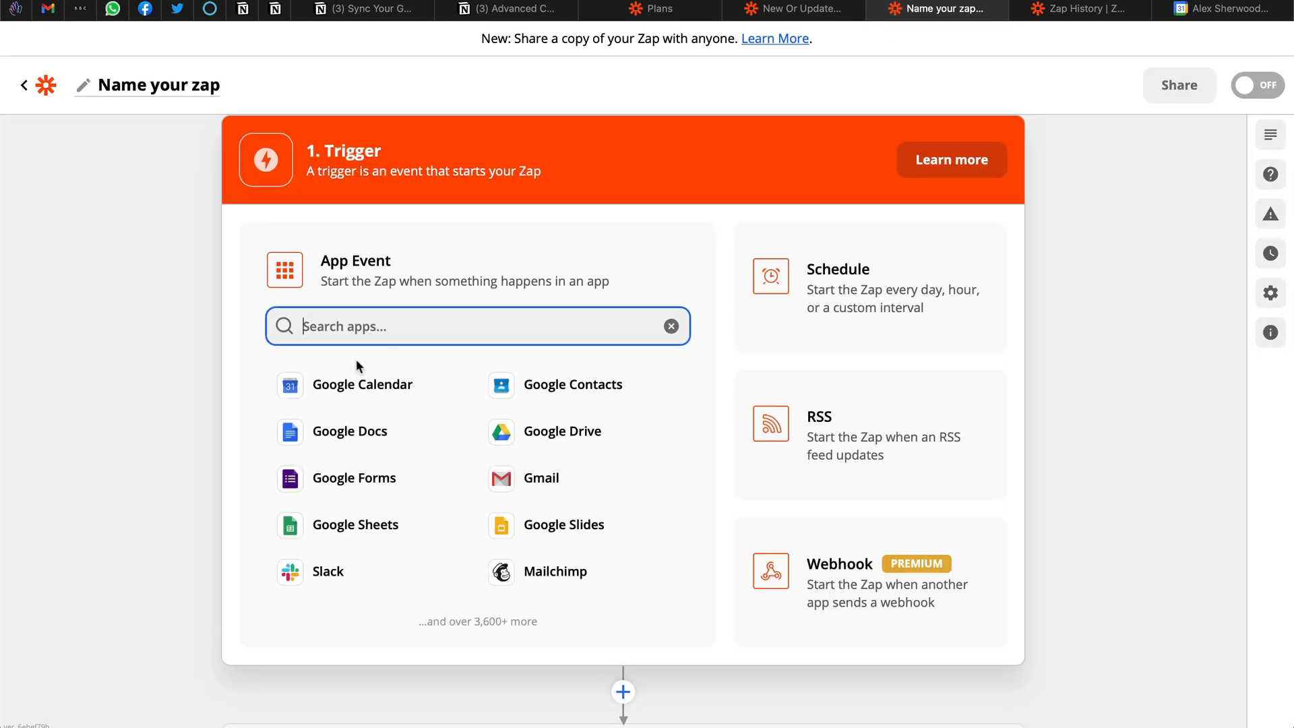
pyautogui.click(378, 383)
pyautogui.click(445, 390)
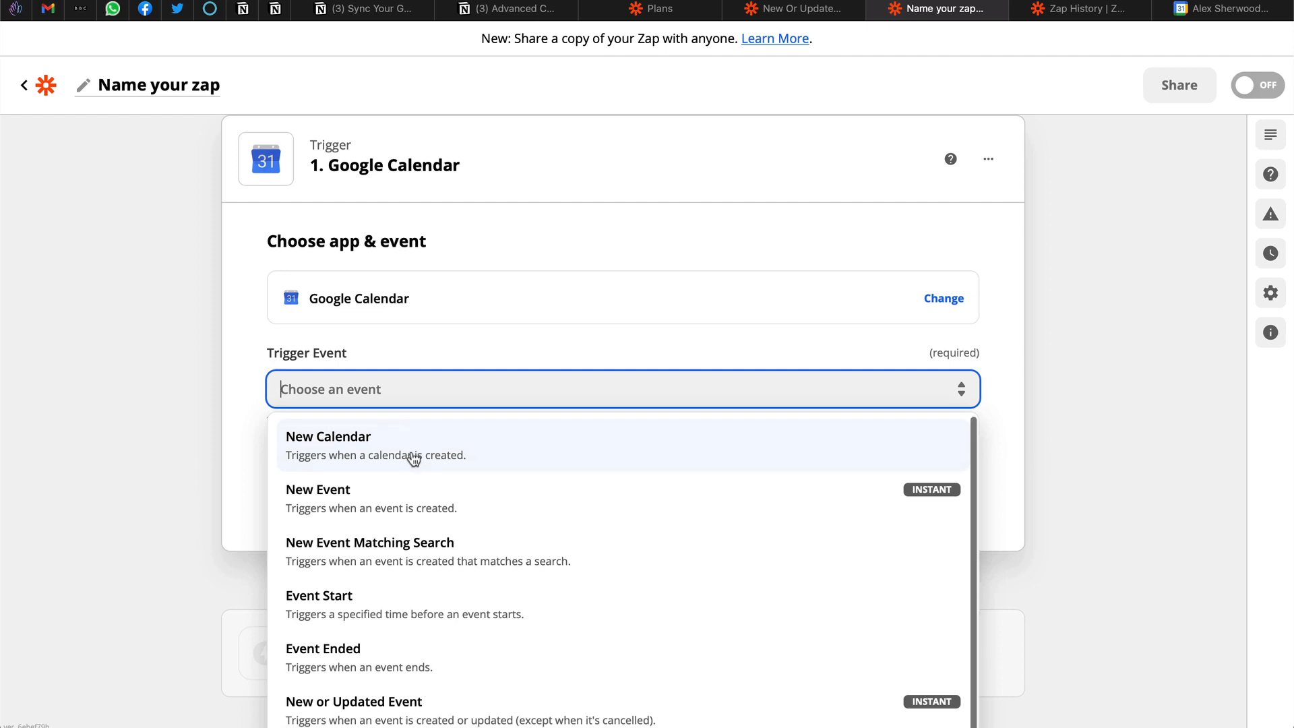
pyautogui.scroll(-1, 411, 457)
pyautogui.scroll(-1, 257, 435)
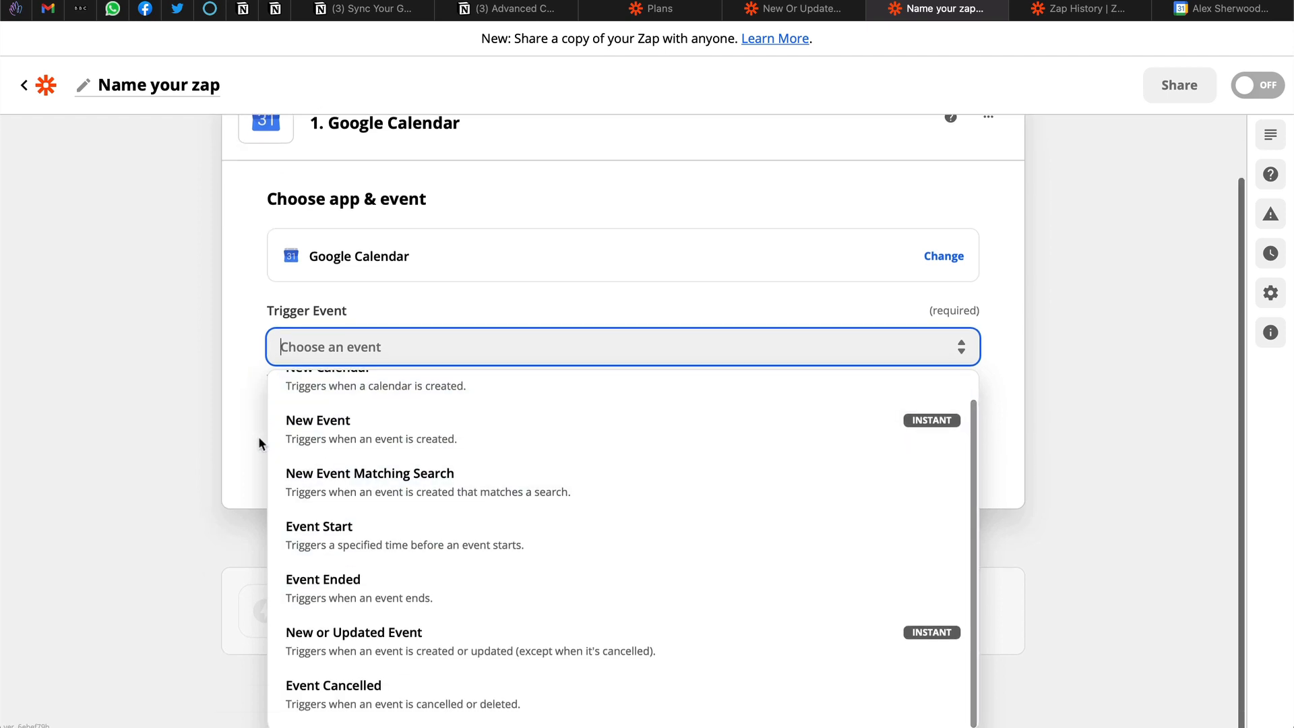
pyautogui.click(396, 701)
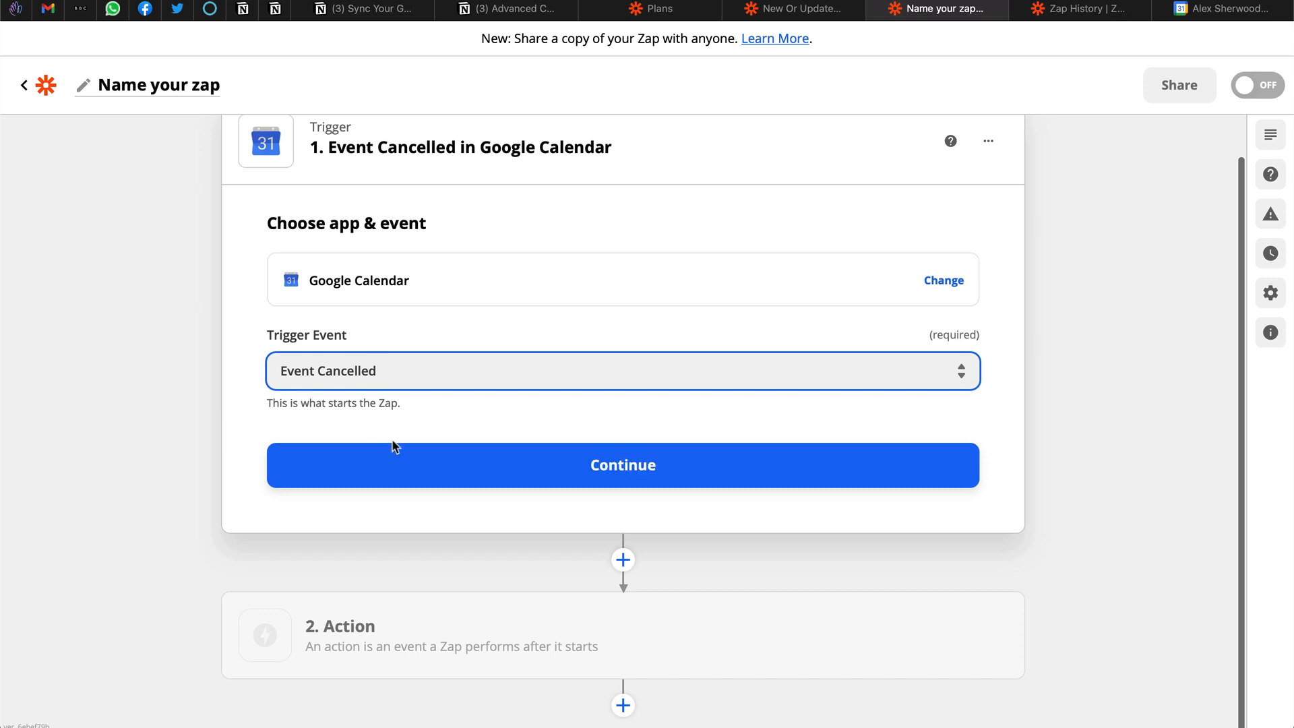
pyautogui.click(398, 463)
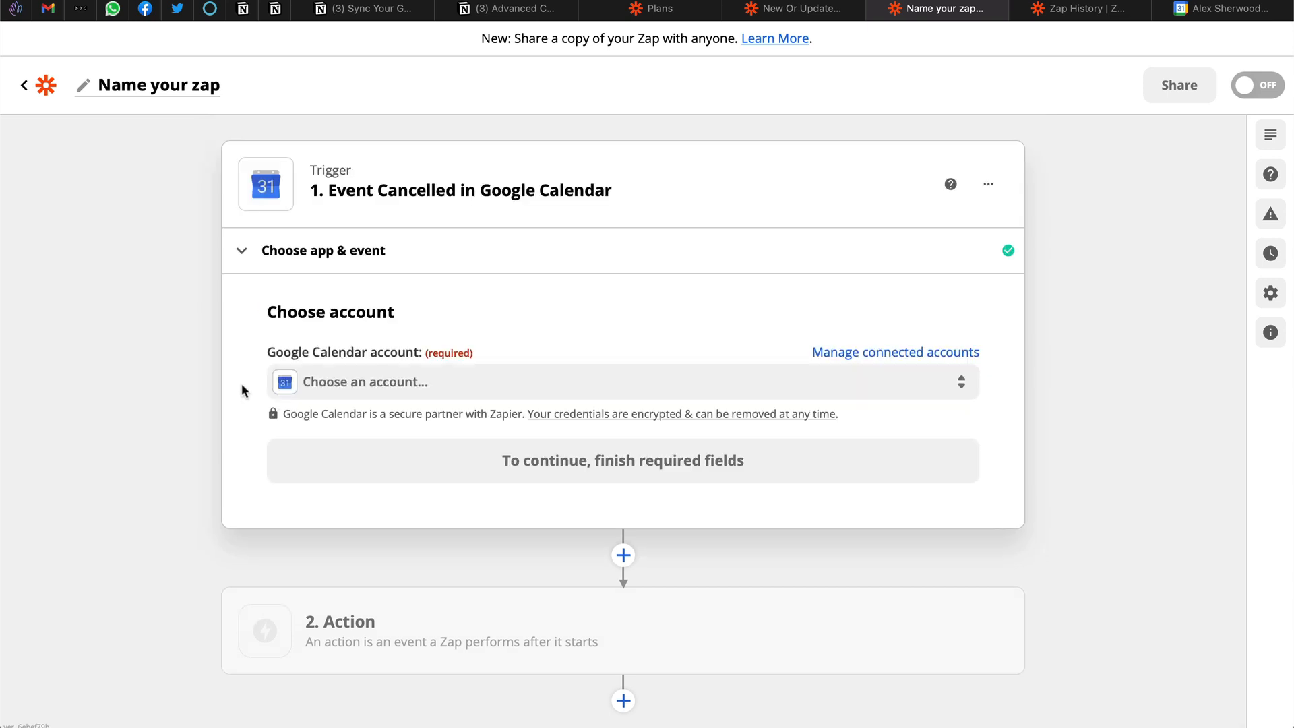
# Use the already connected Google Calendar account for the trigger and set its calendar to Demo Calendar
pyautogui.click(406, 373)
pyautogui.click(399, 532)
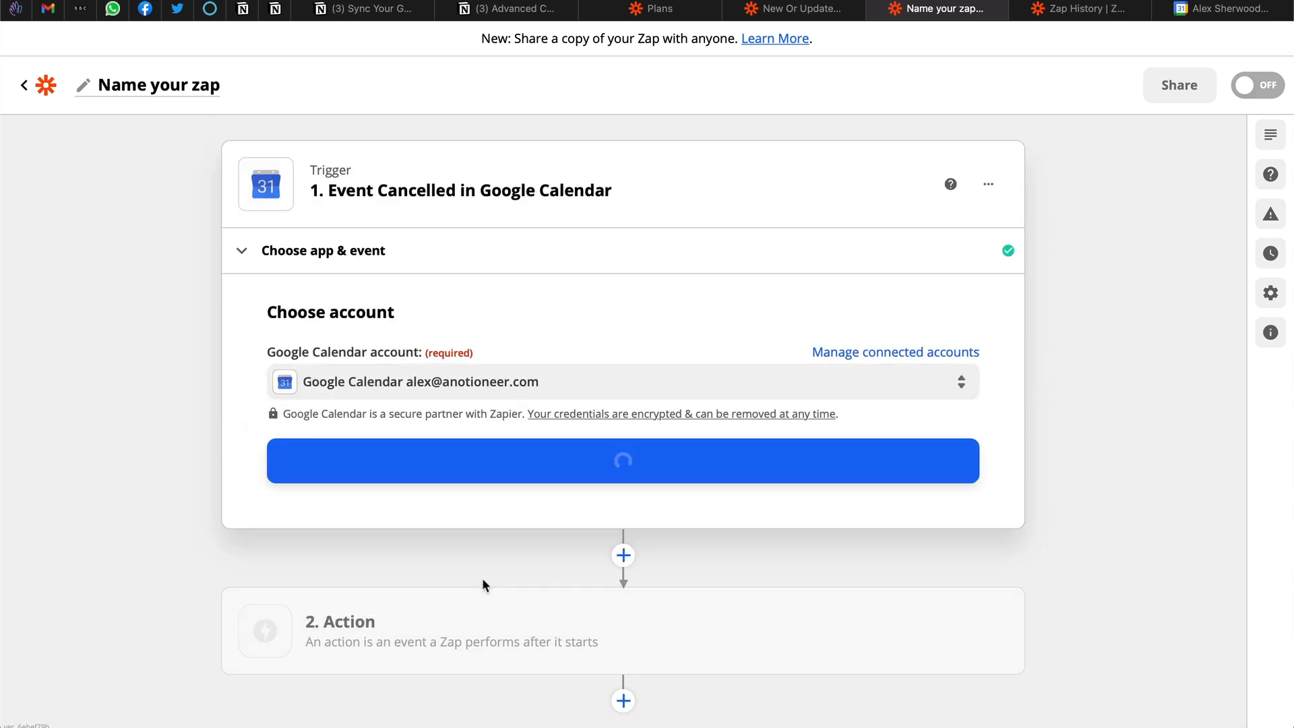
pyautogui.click(482, 455)
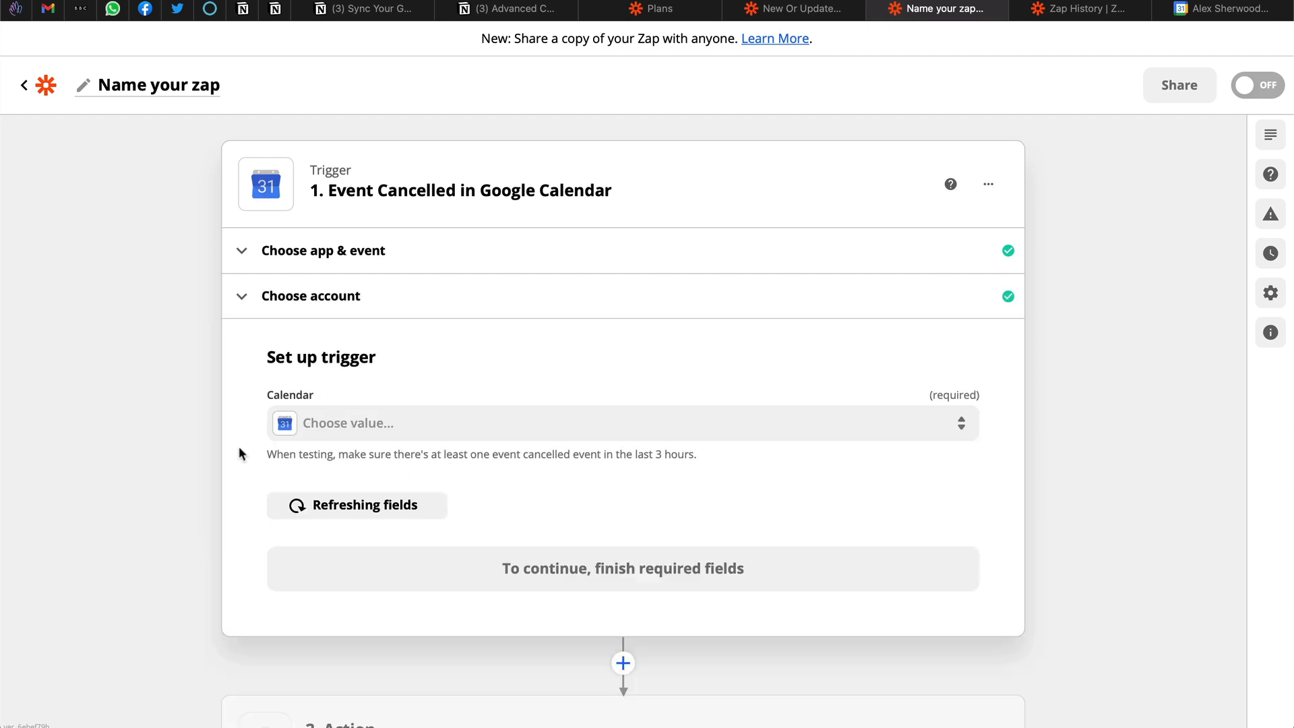
pyautogui.click(368, 430)
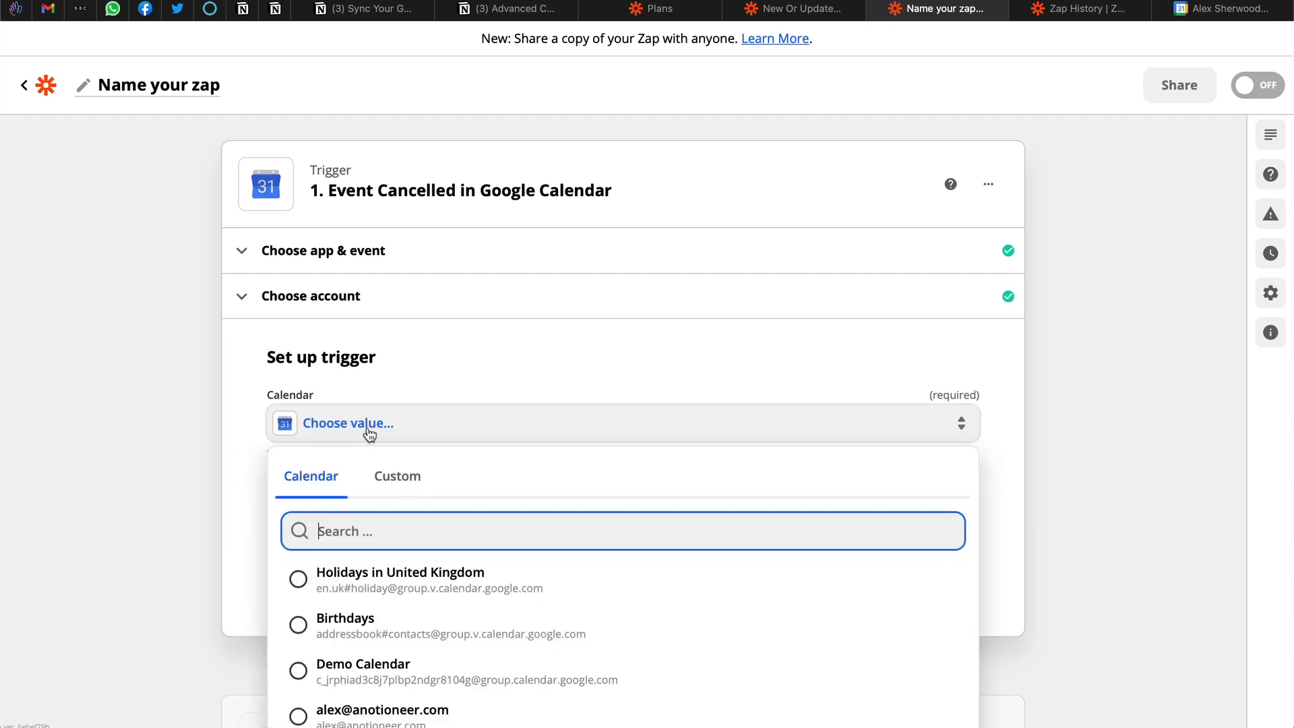
pyautogui.click(378, 670)
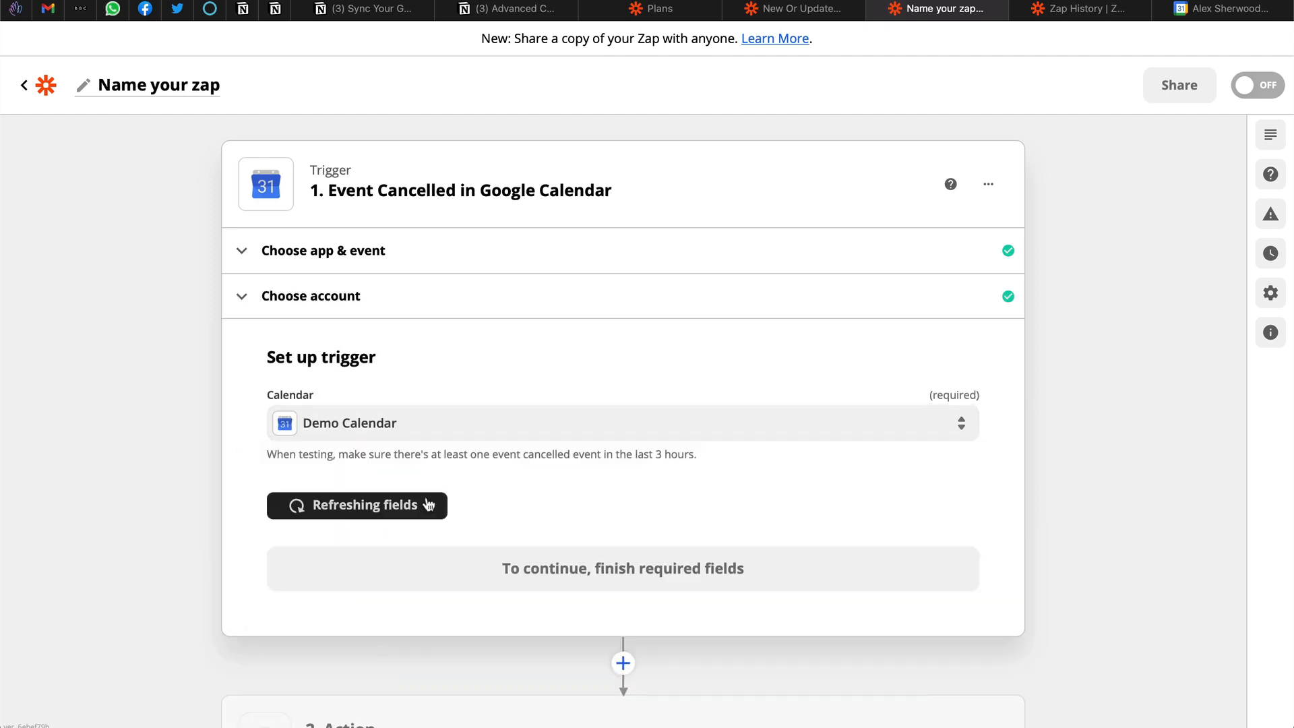
pyautogui.click(440, 574)
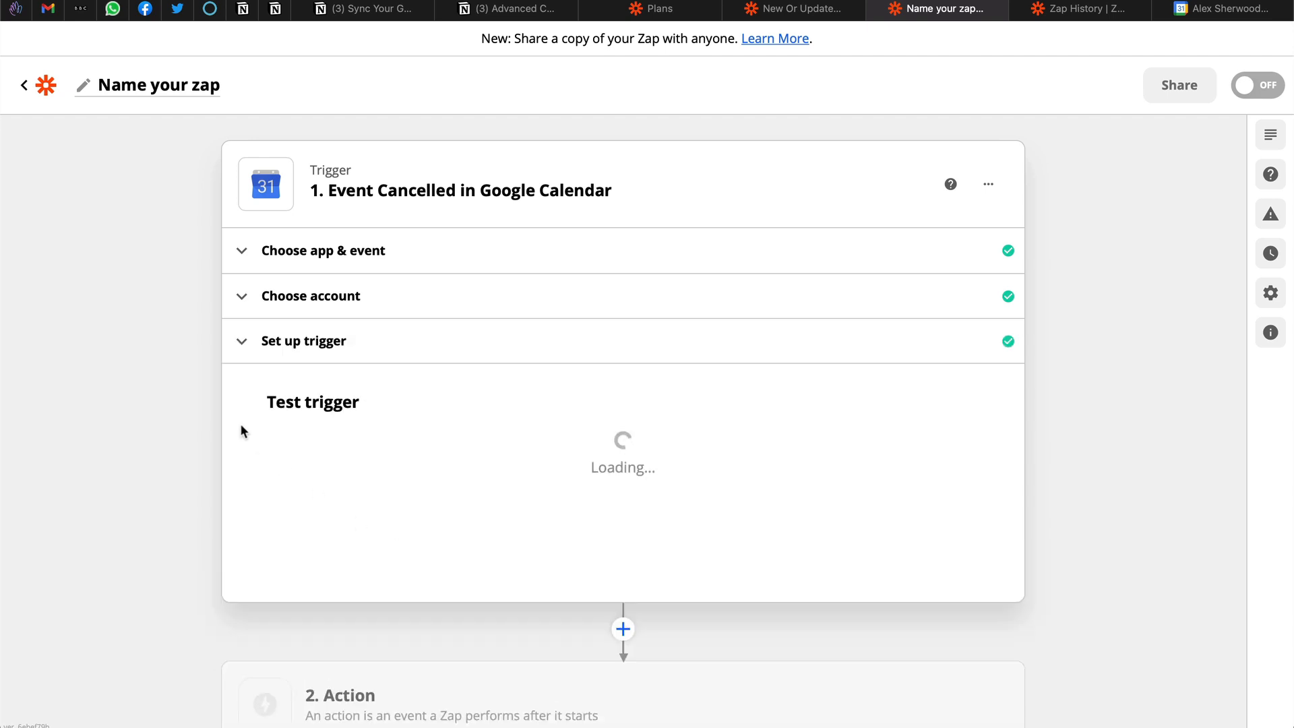
# Test the Event Cancelled trigger to pull in a sample cancelled event and continue to the action
pyautogui.click(657, 691)
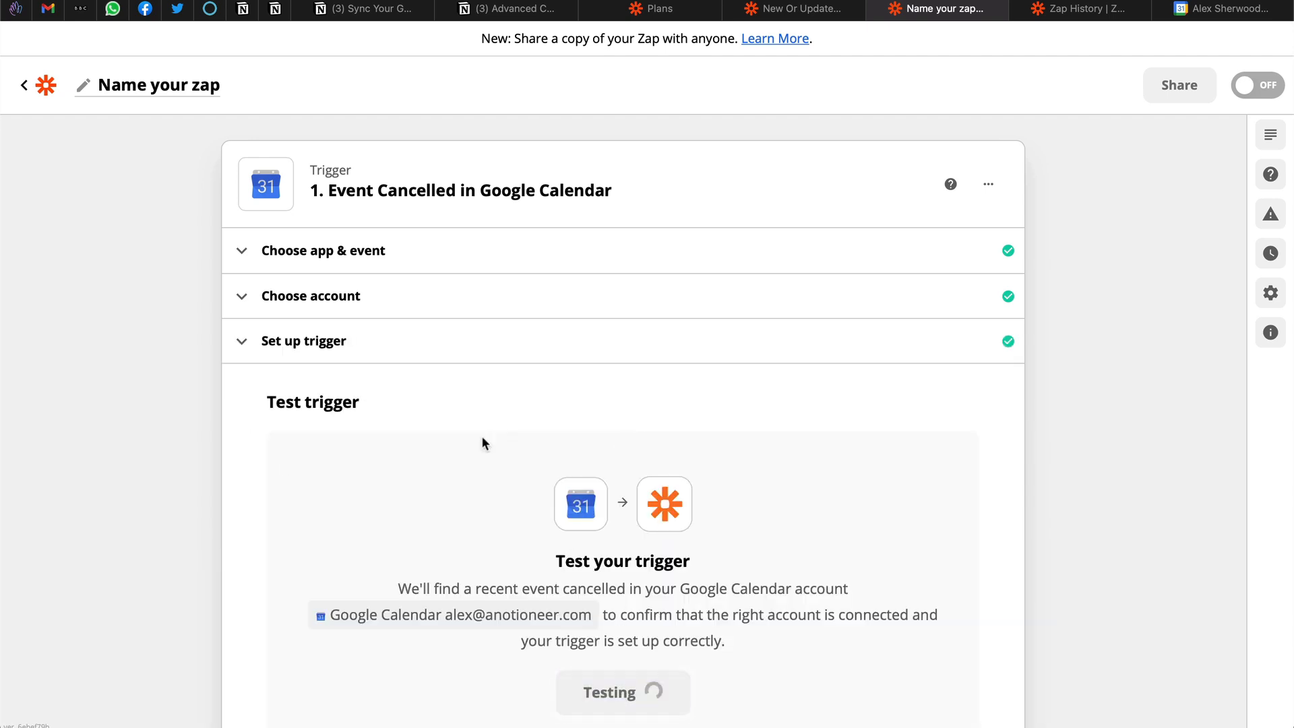
pyautogui.scroll(-5, 865, 461)
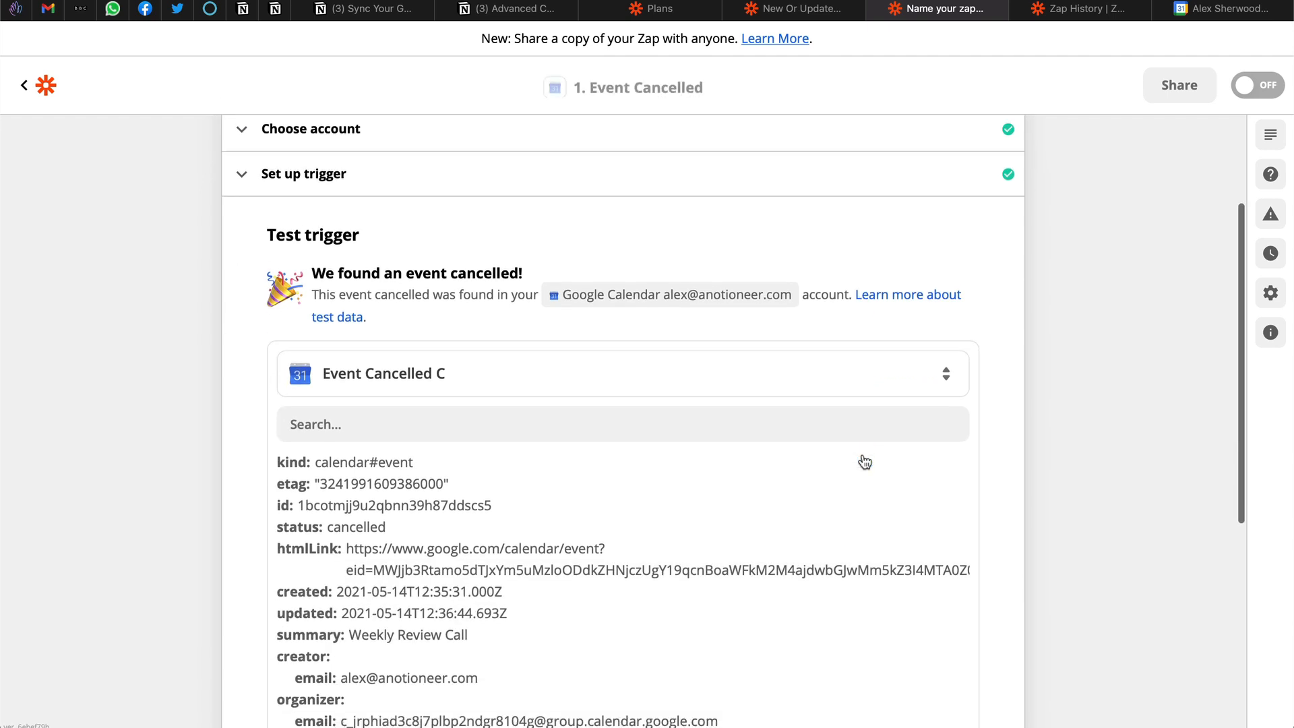
pyautogui.scroll(-5, 977, 474)
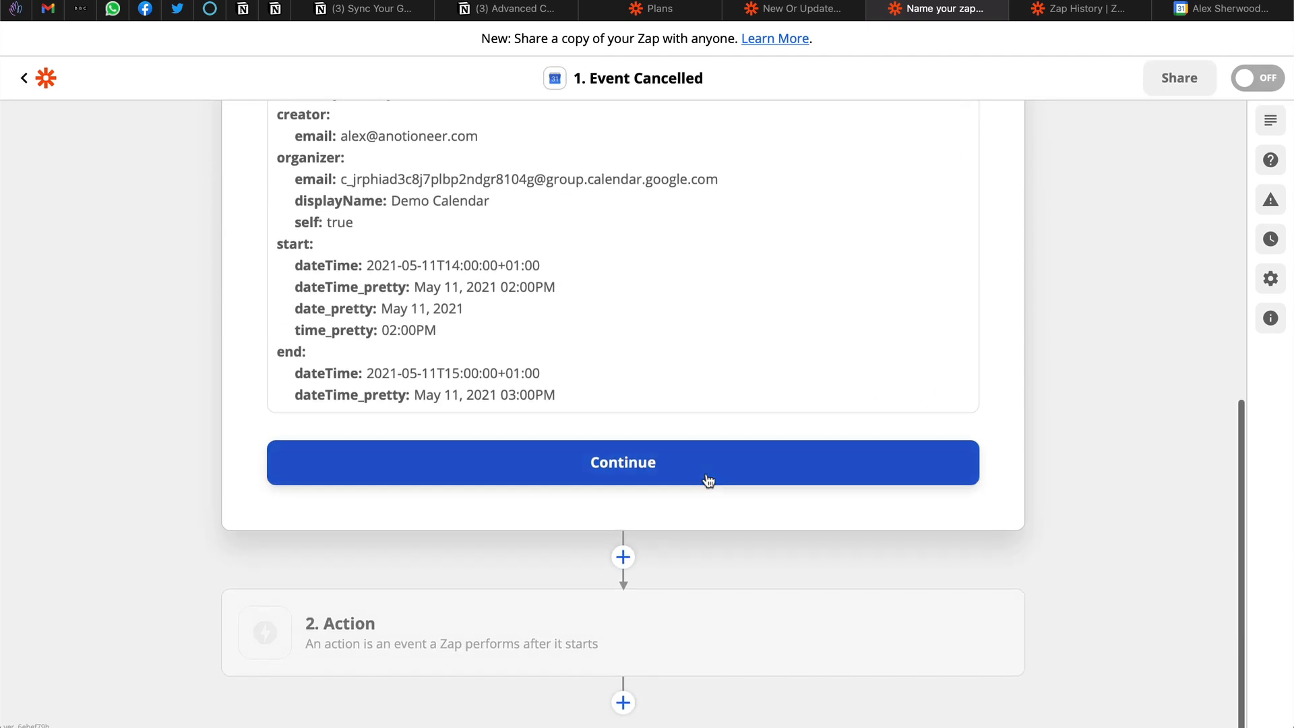
pyautogui.click(697, 477)
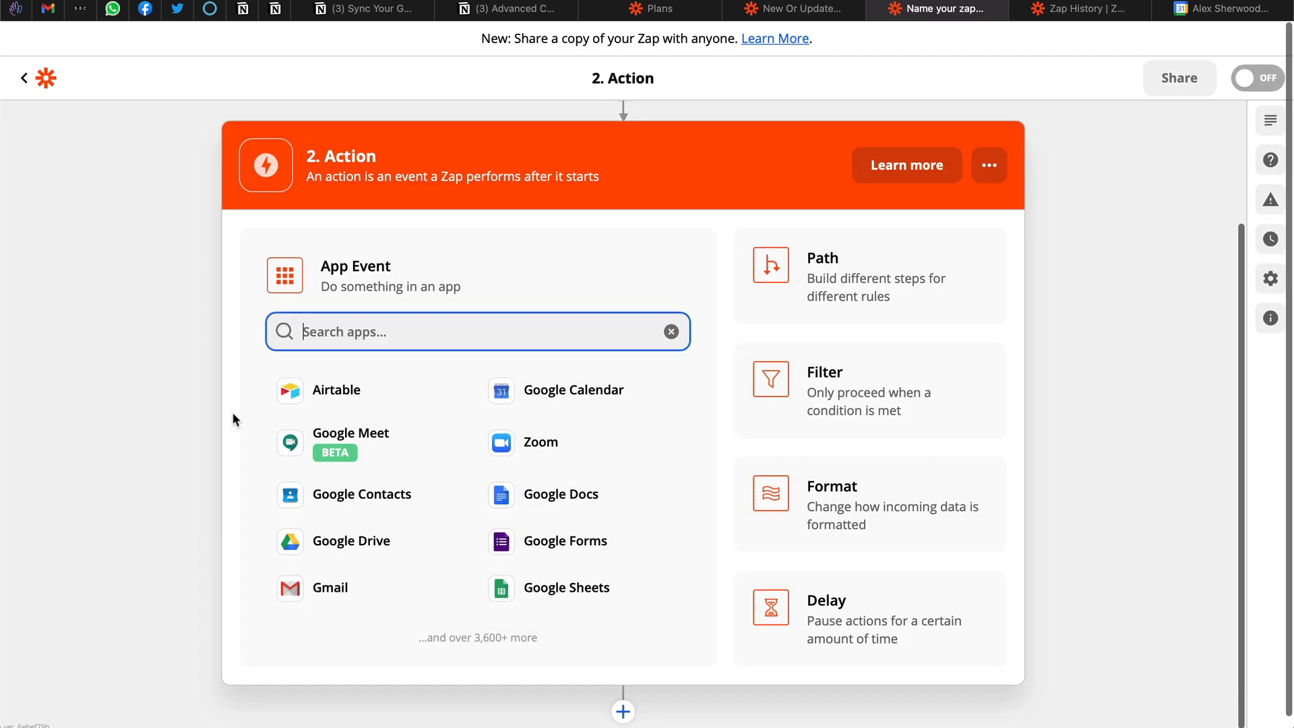
# Add a Notion action to the Zap with Find Database Item as its action event
pyautogui.write('notion')
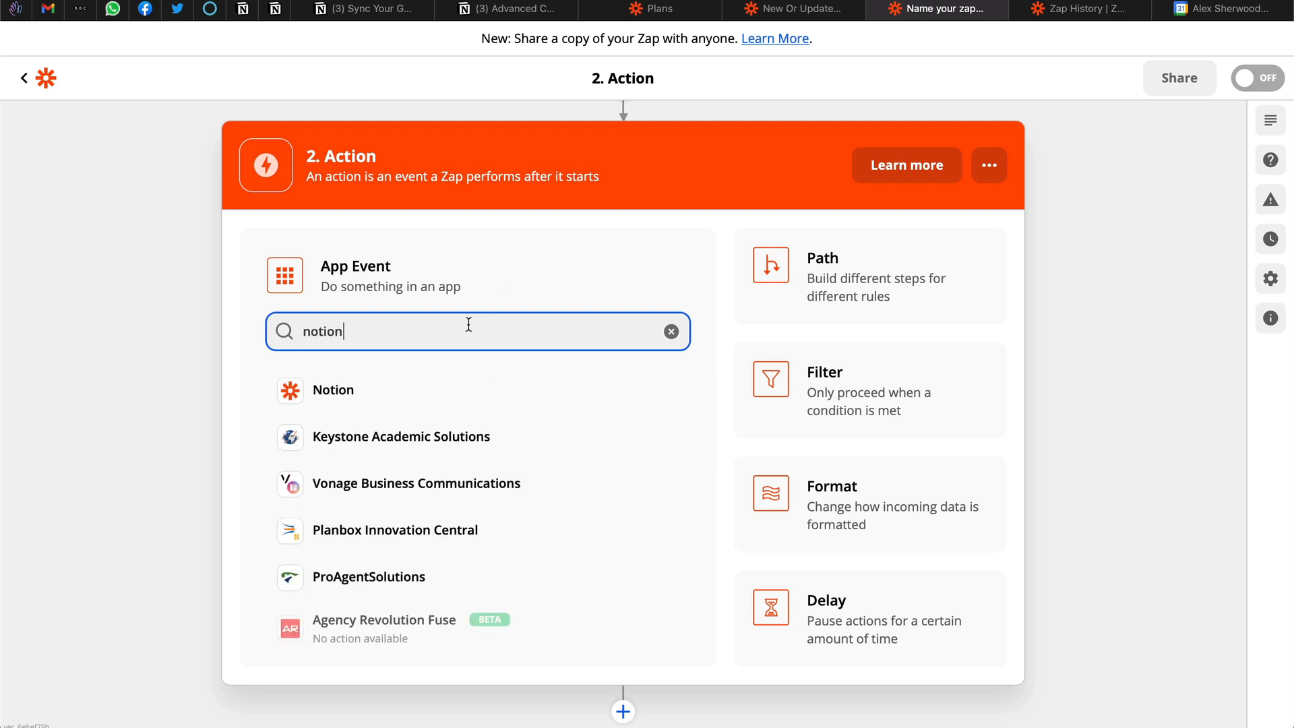
pyautogui.click(403, 391)
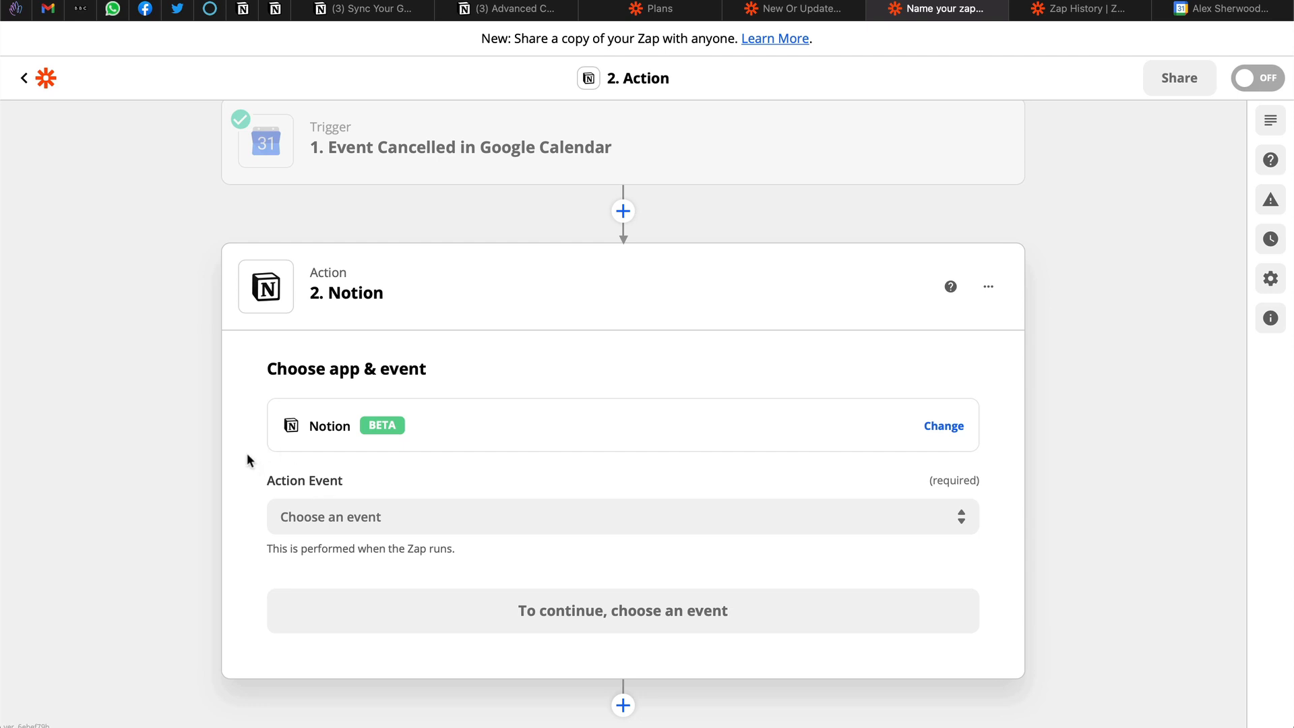
pyautogui.click(475, 515)
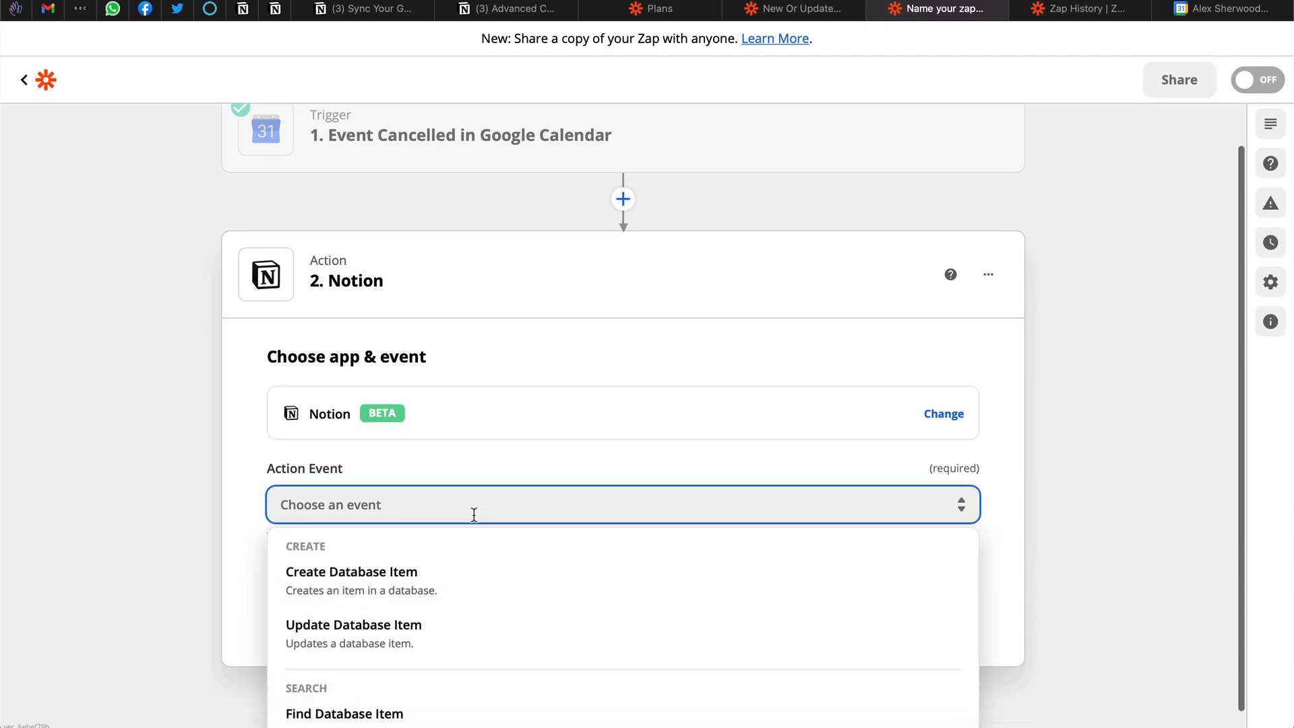
pyautogui.click(404, 692)
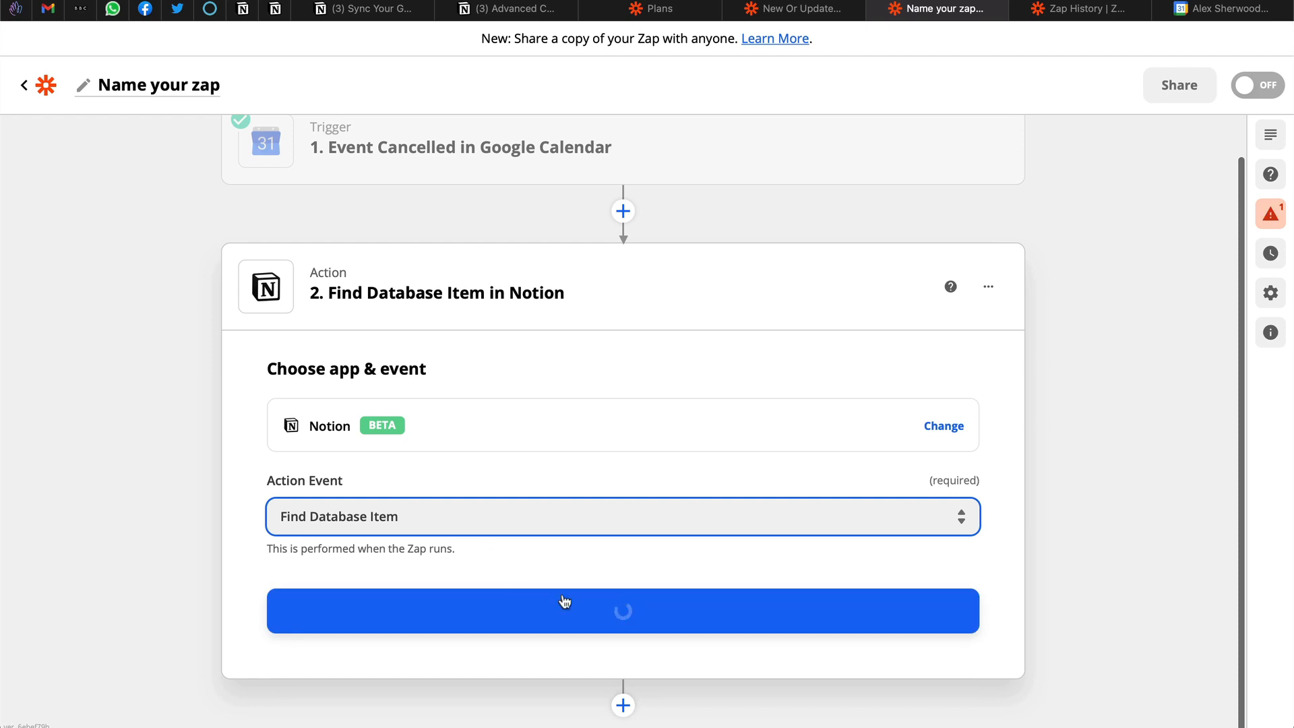
pyautogui.click(640, 611)
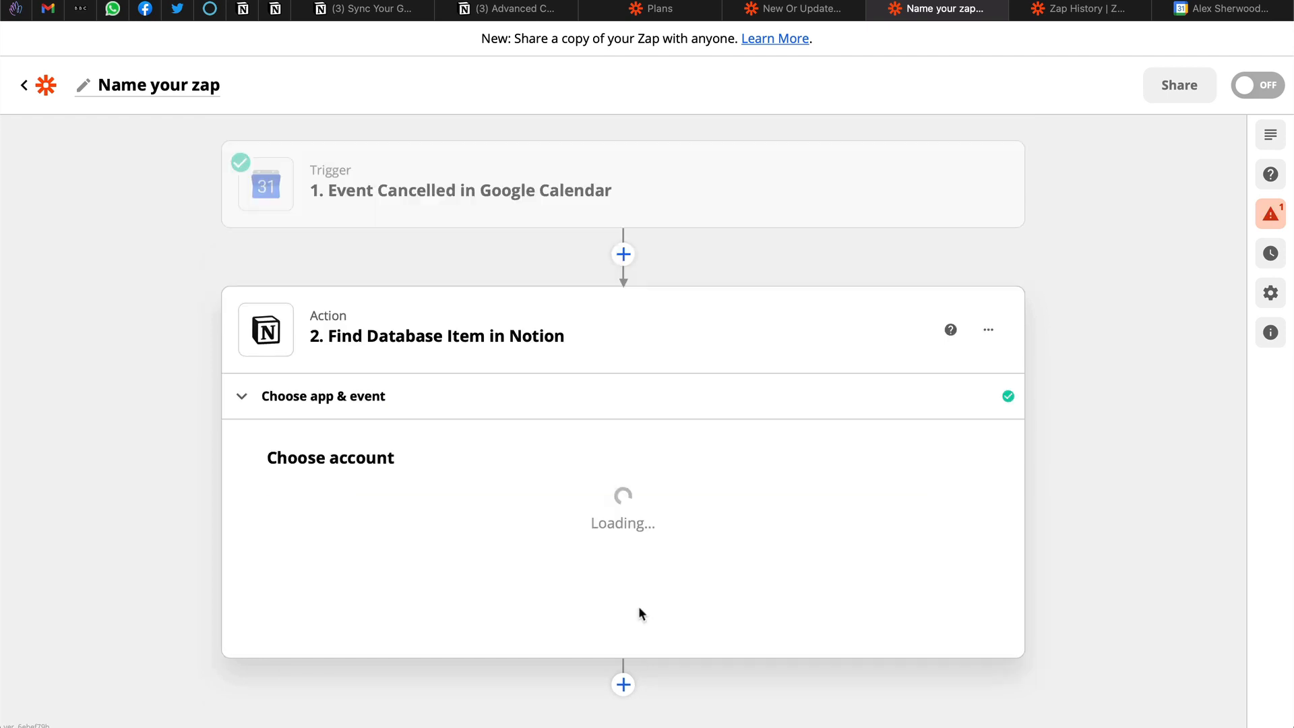
# Use the connected Notion account for the find action and choose Calendar as the database to search
pyautogui.click(413, 527)
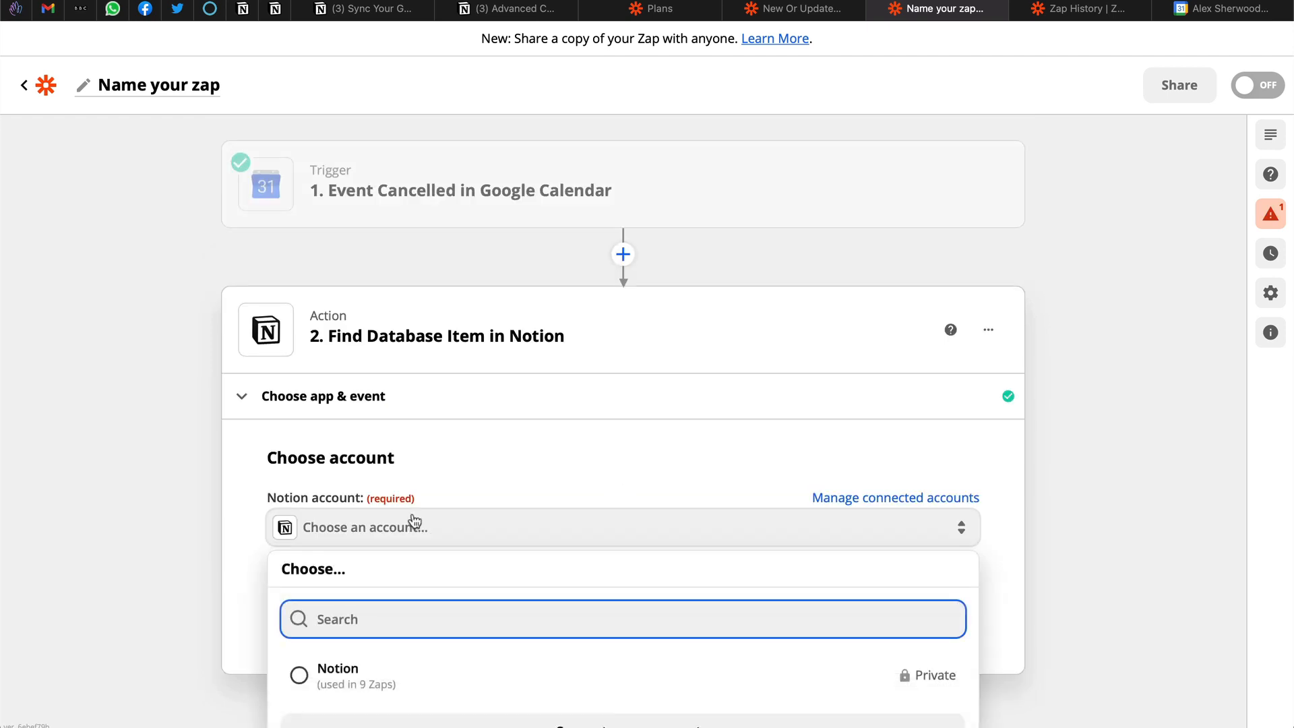
pyautogui.click(384, 658)
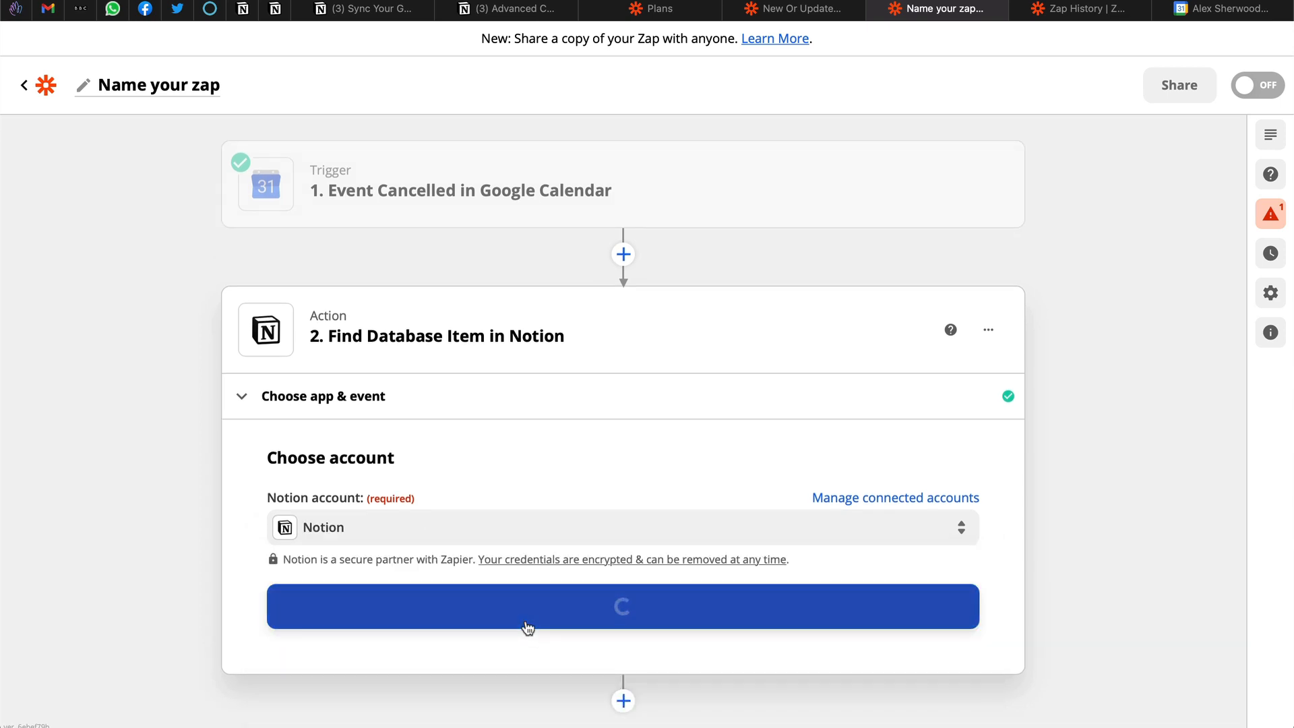
pyautogui.click(573, 619)
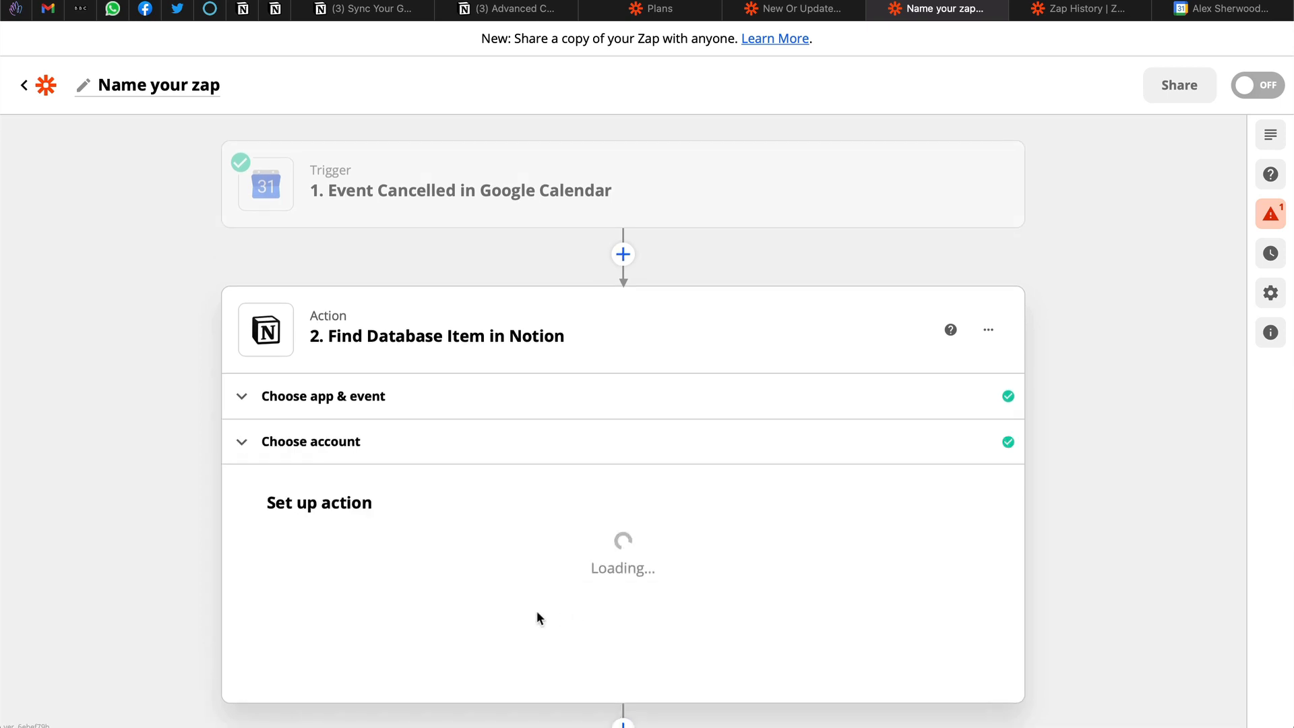
pyautogui.click(380, 439)
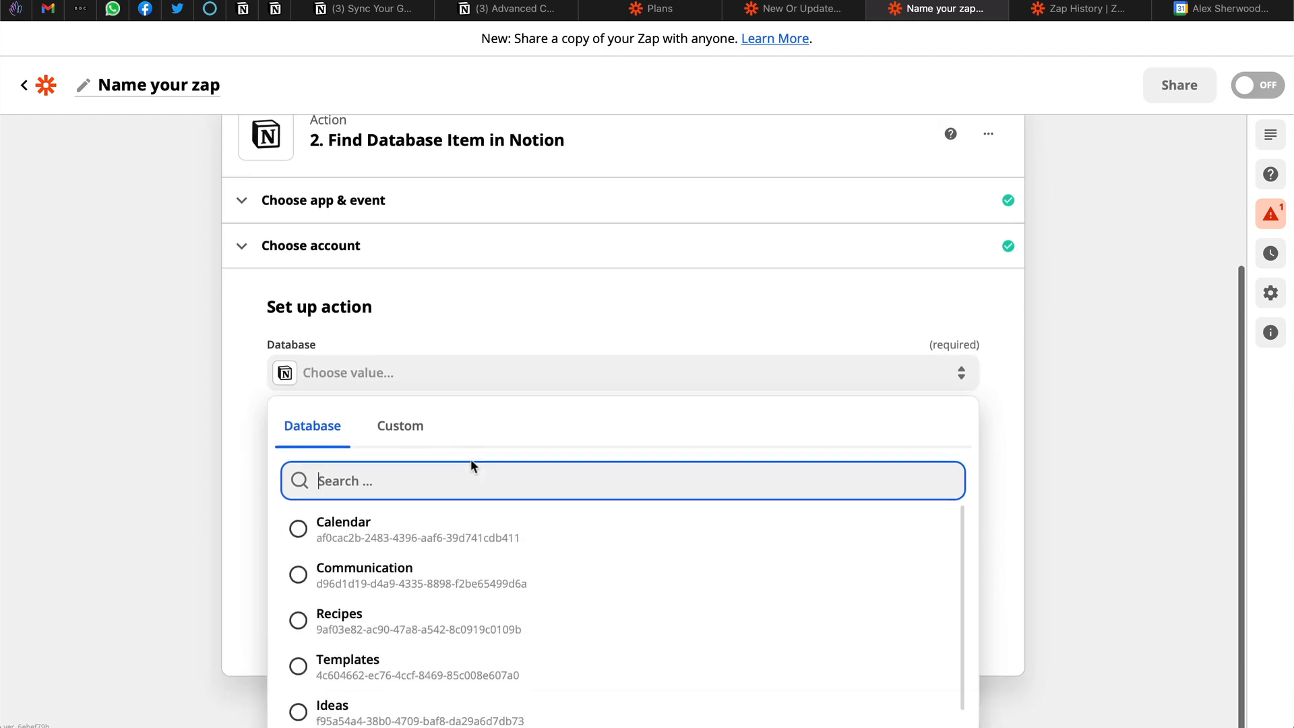
pyautogui.click(419, 543)
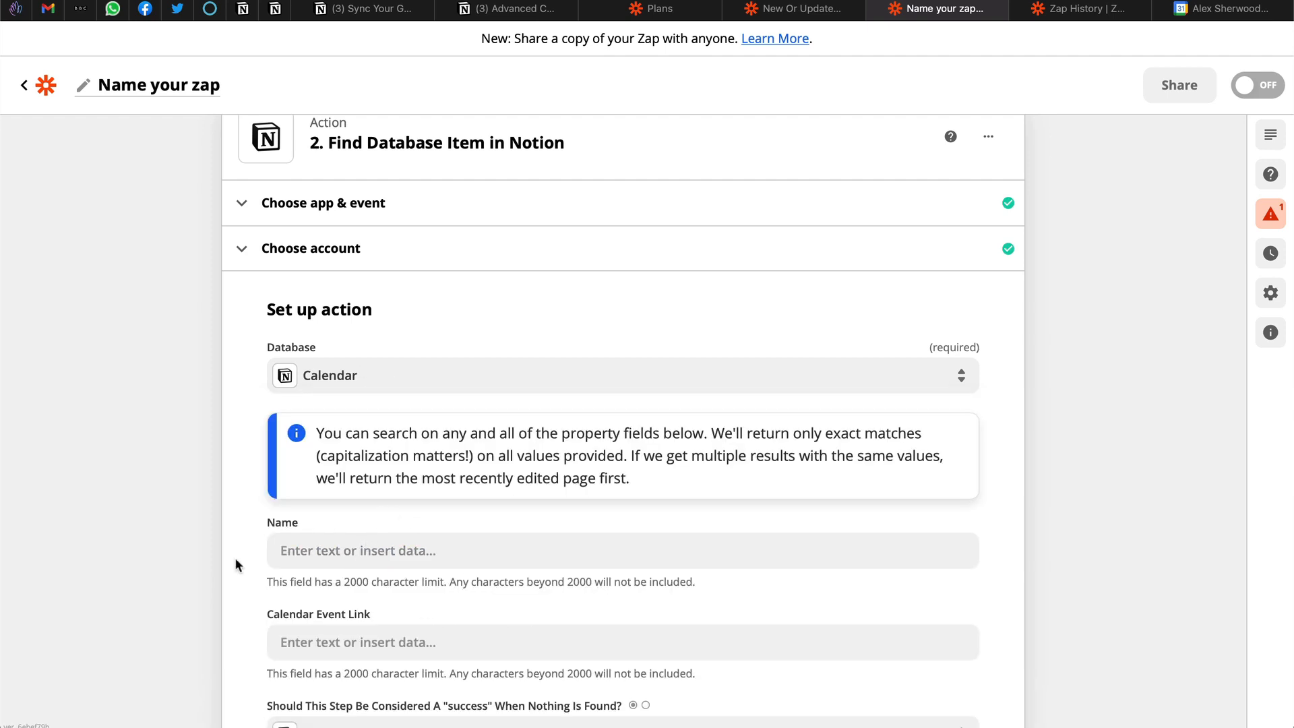
# Map the cancelled-event trigger's HTML Link into the find action's Calendar Event Link field
pyautogui.scroll(-3, 235, 557)
pyautogui.click(364, 469)
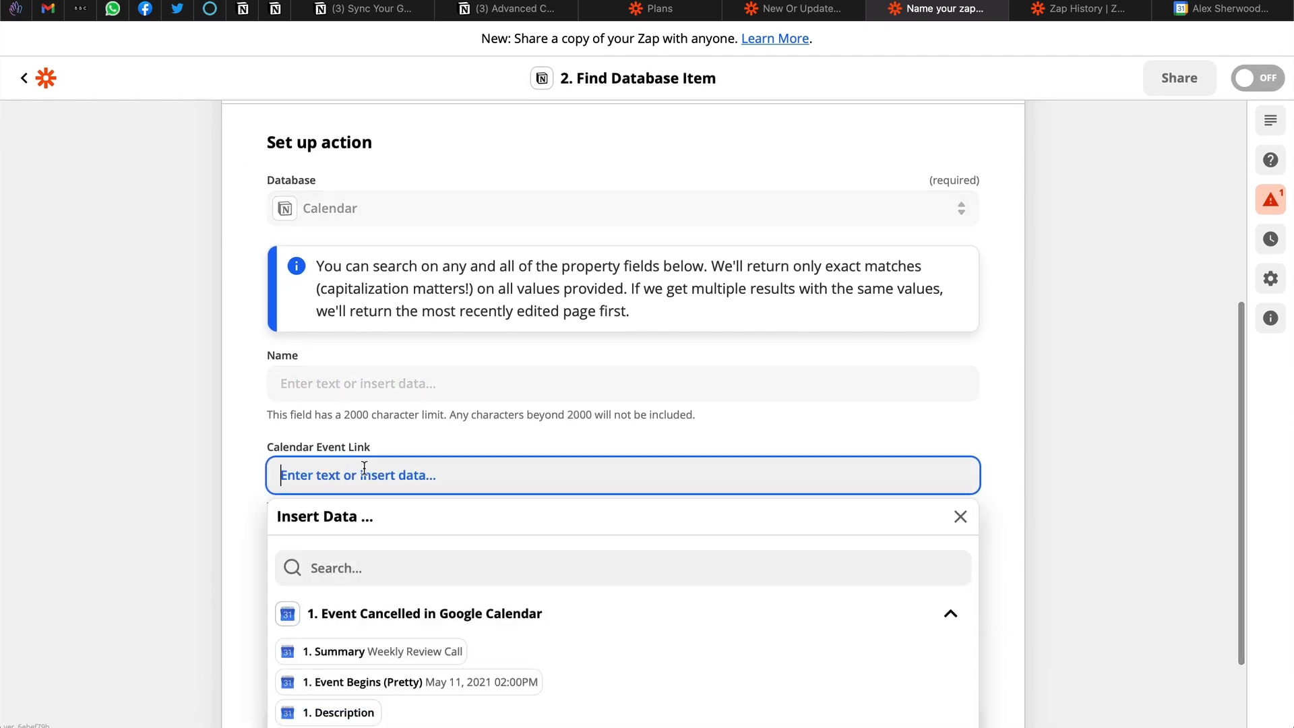
pyautogui.scroll(-2, 384, 626)
pyautogui.click(356, 637)
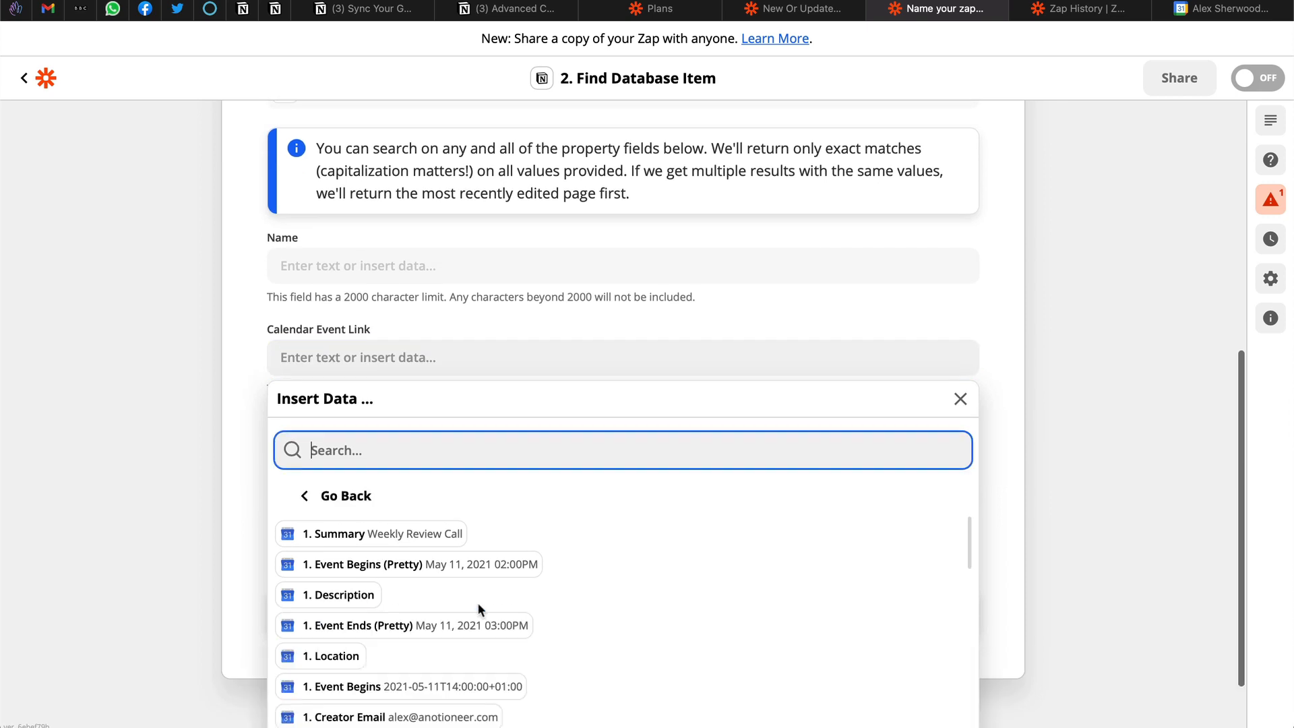
pyautogui.scroll(-3, 477, 602)
pyautogui.scroll(-3, 482, 675)
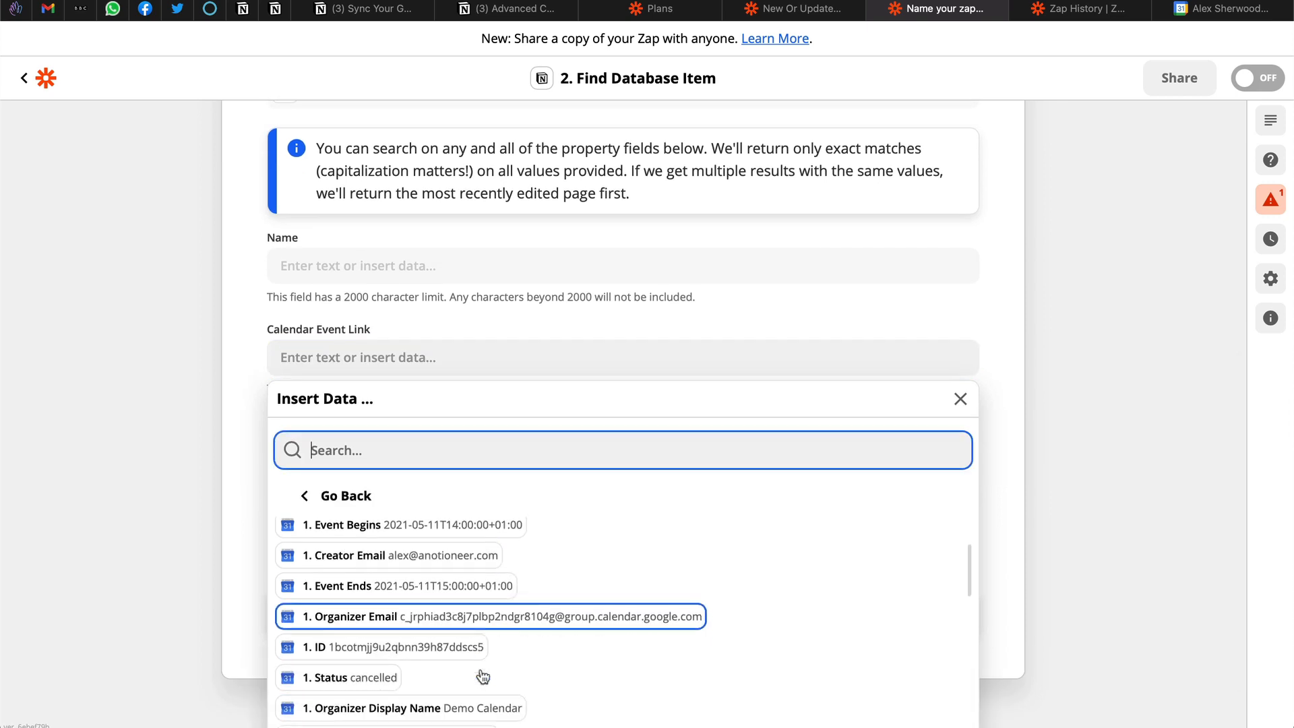
pyautogui.click(486, 700)
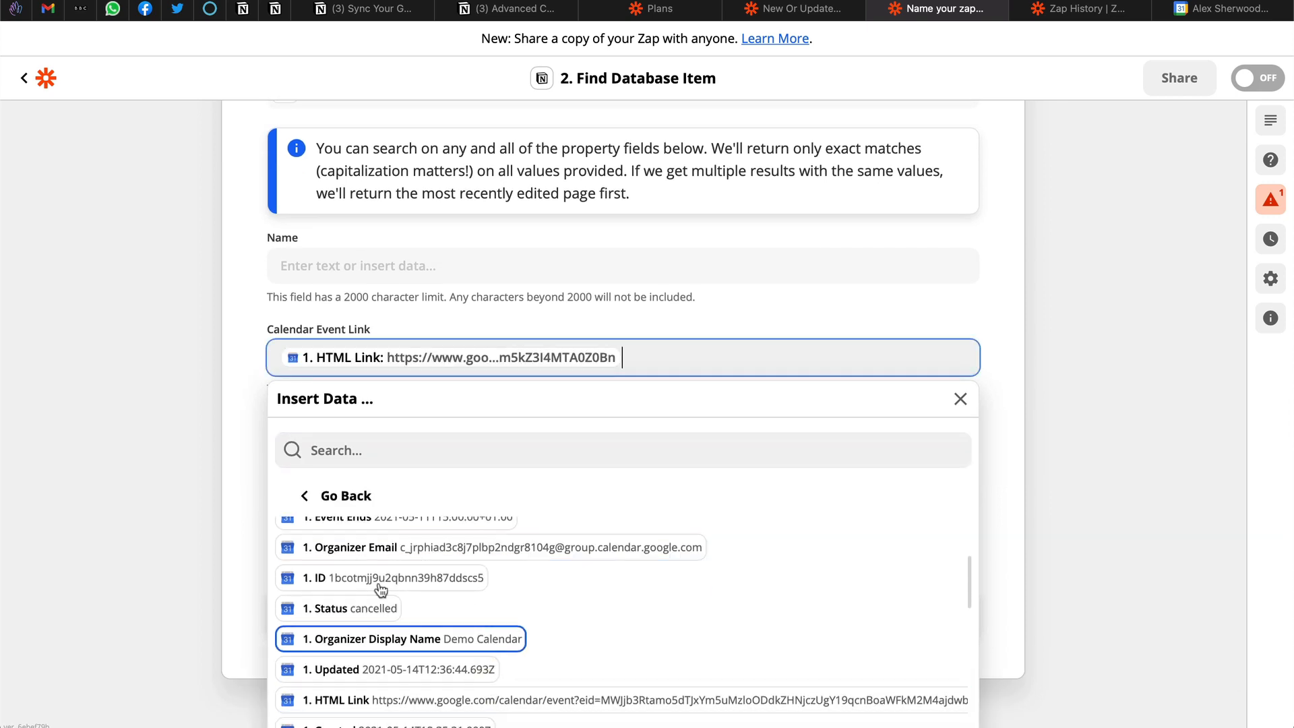
pyautogui.click(245, 467)
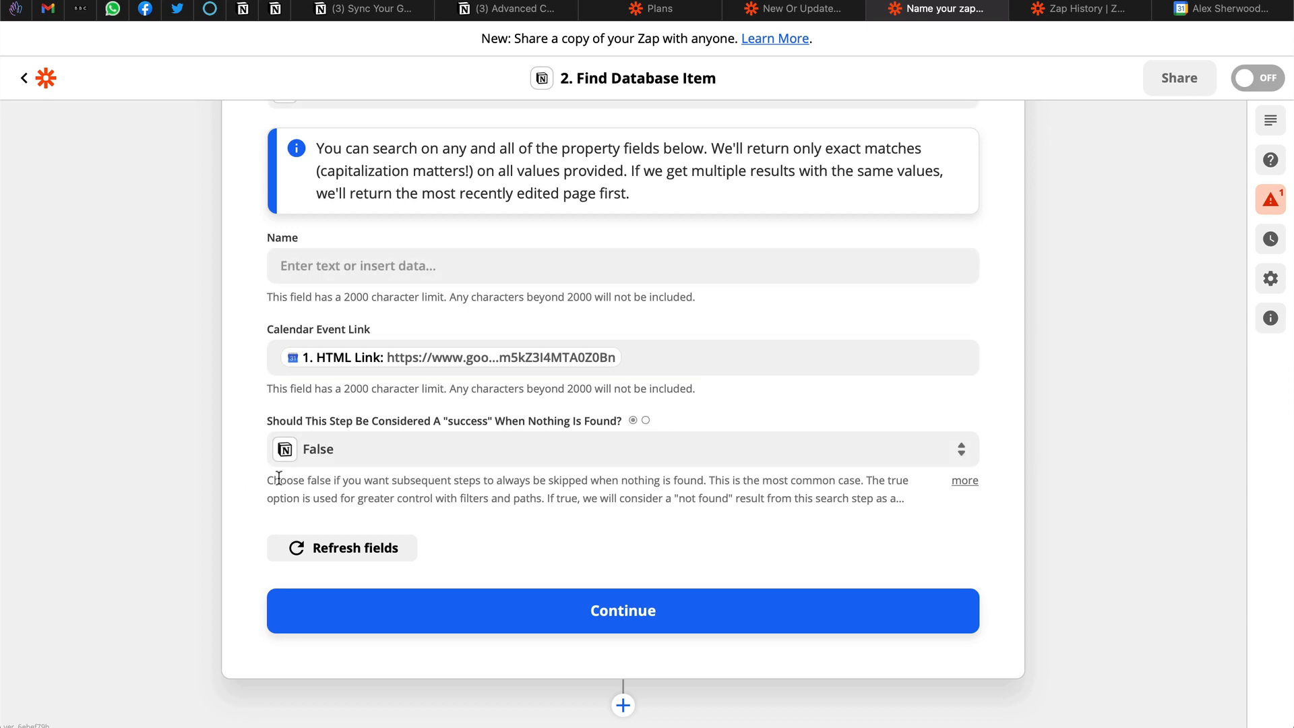
# Test the find action's search of the Calendar database and skip the test to finish the action
pyautogui.click(461, 608)
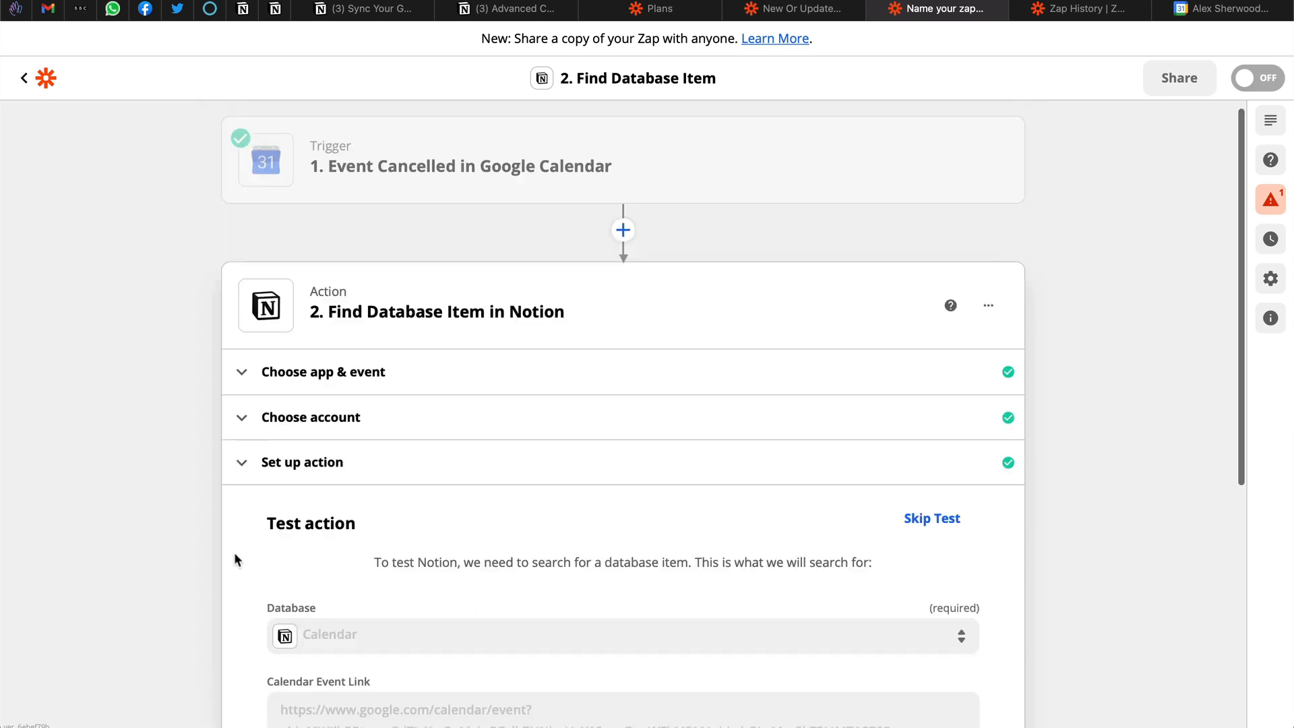
pyautogui.scroll(-4, 361, 513)
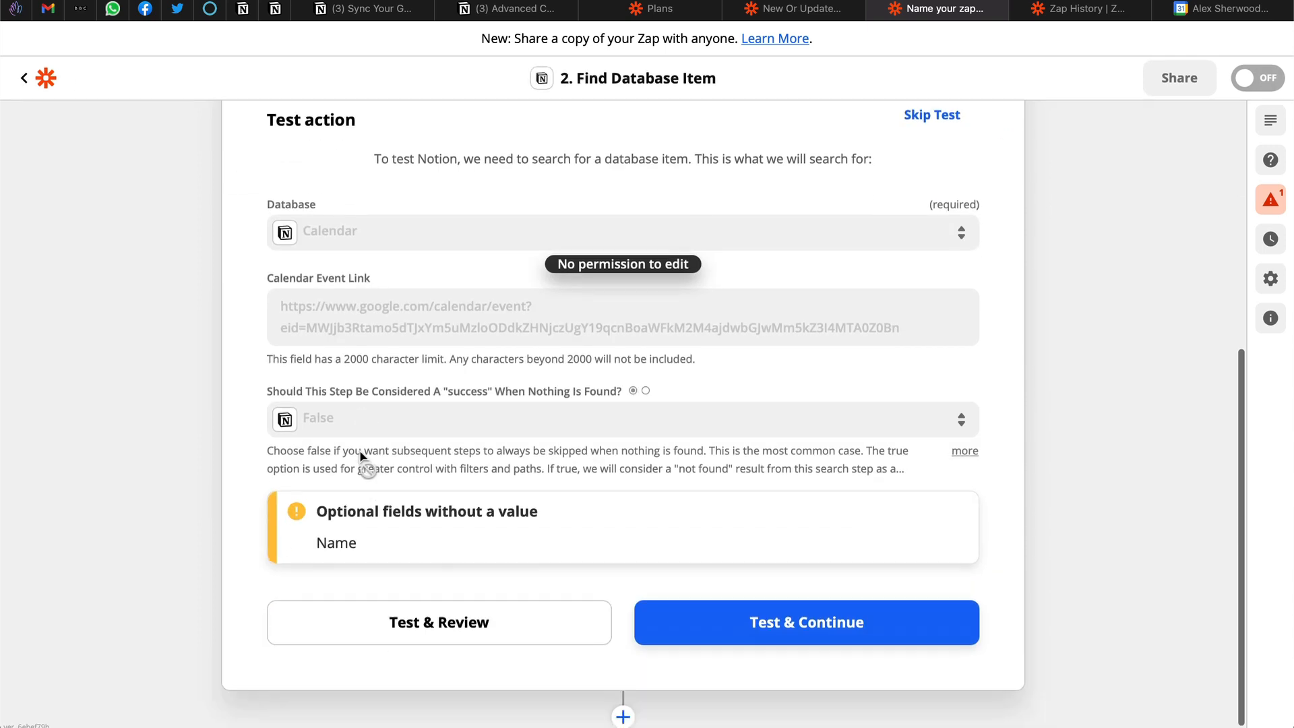
pyautogui.click(758, 614)
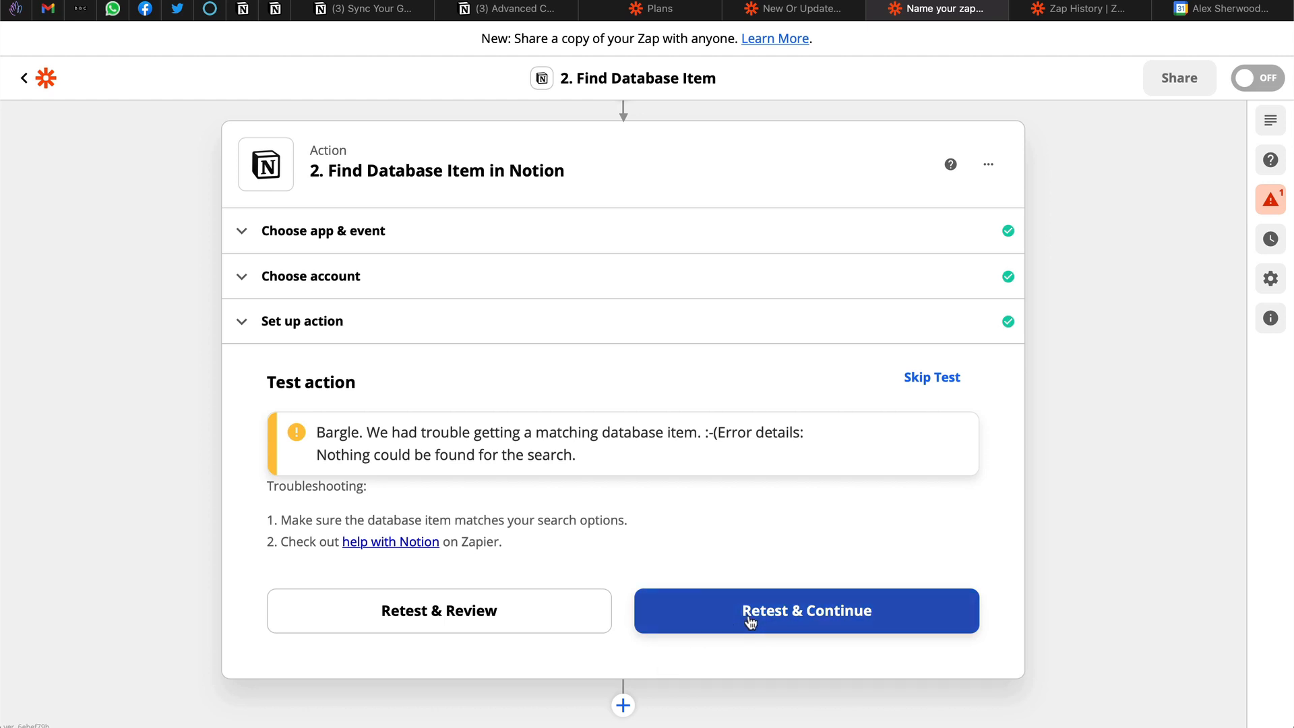
pyautogui.click(943, 376)
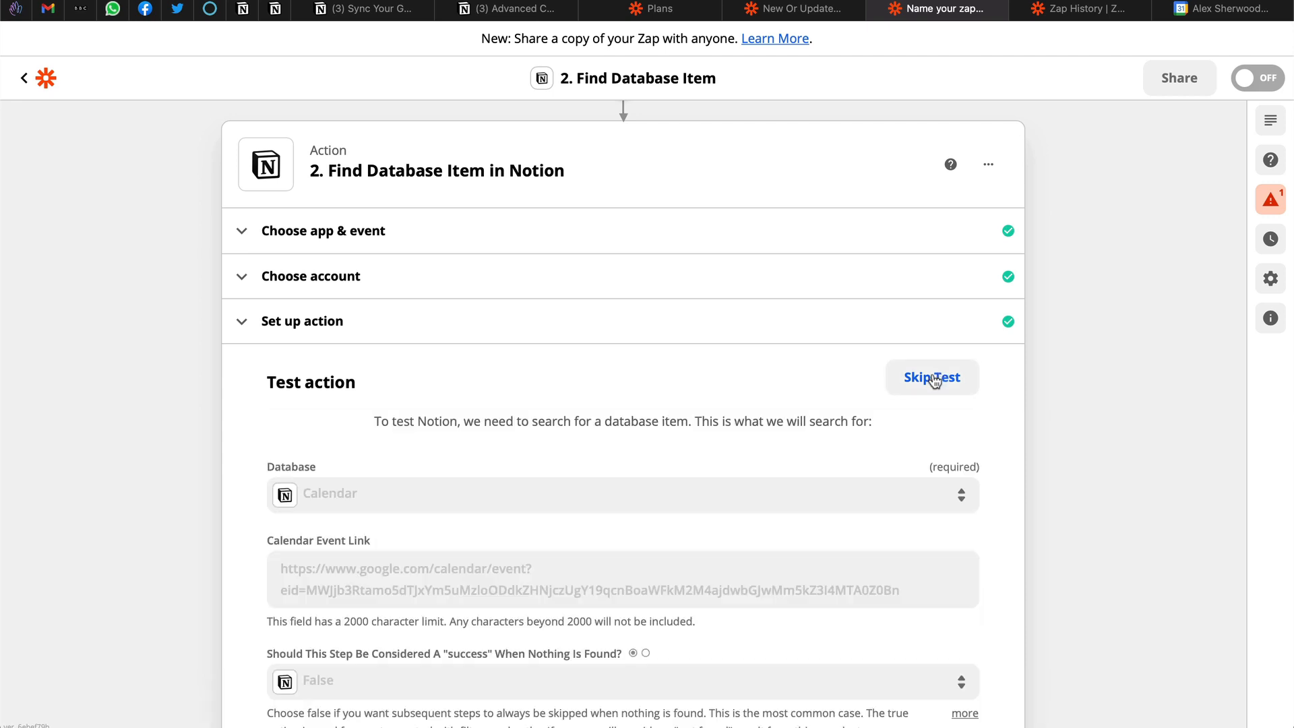
pyautogui.click(755, 558)
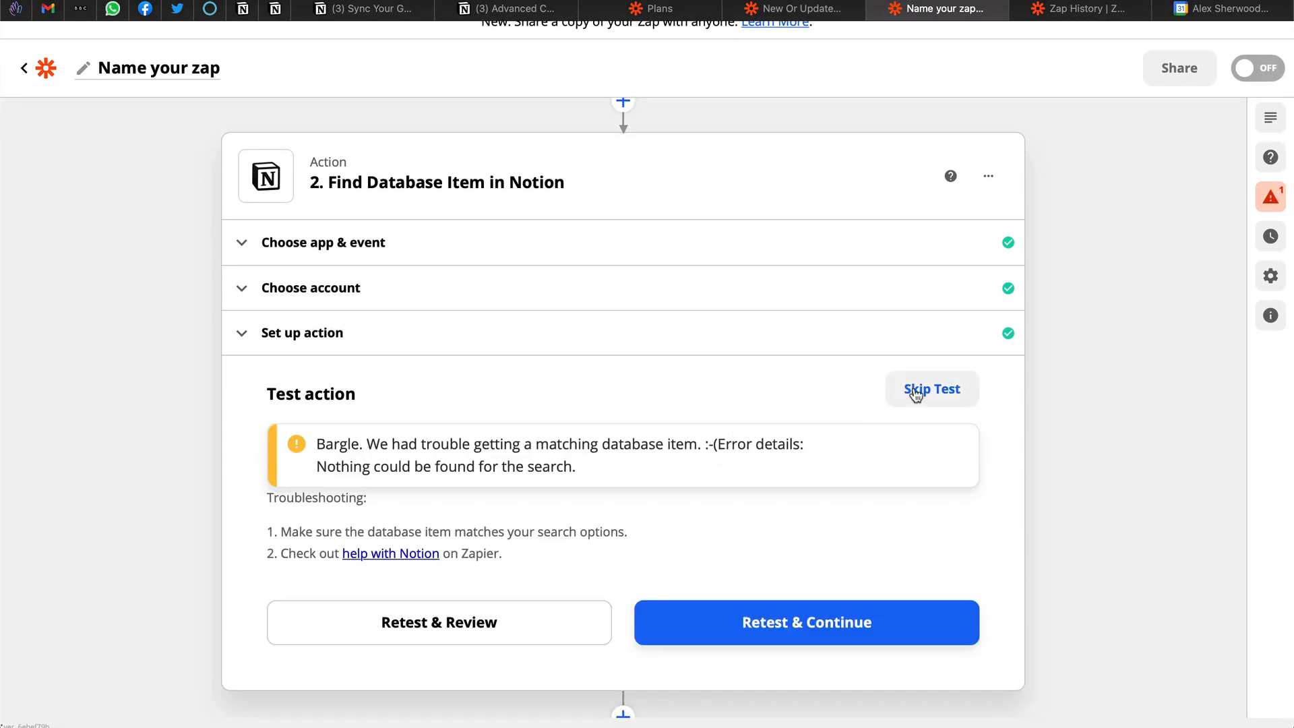
pyautogui.click(917, 388)
pyautogui.click(651, 638)
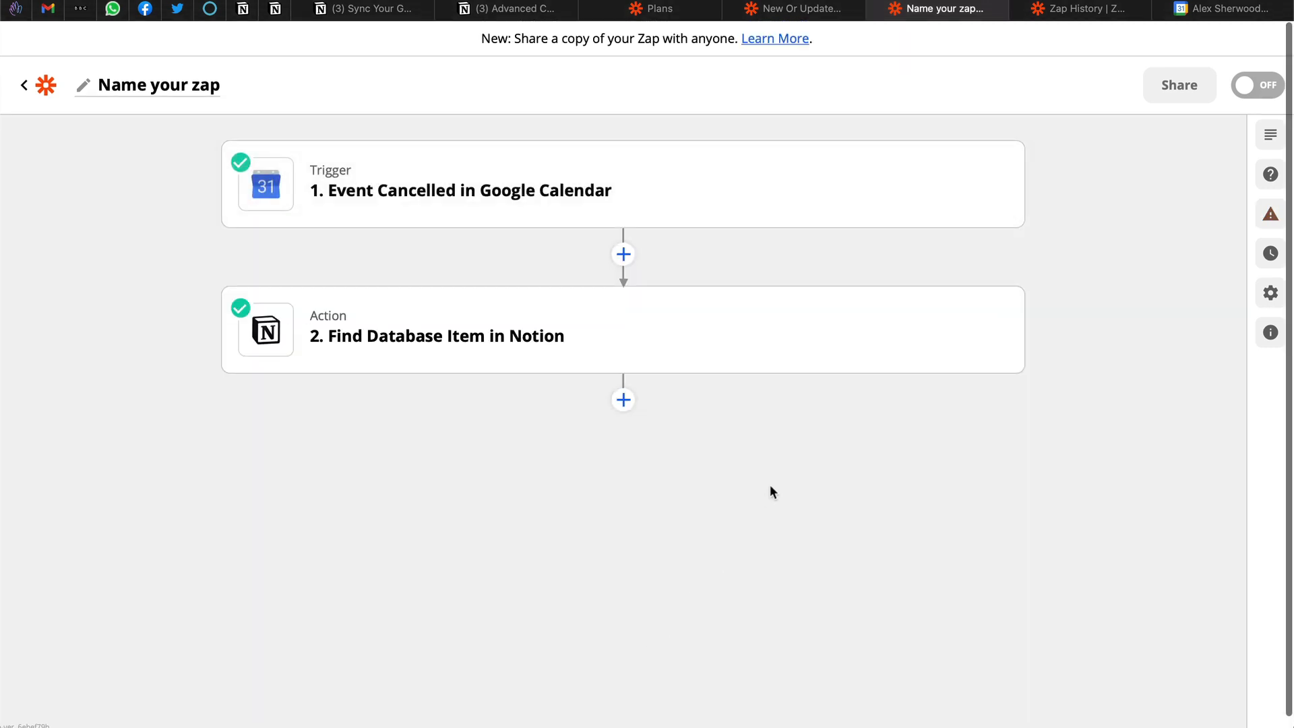
# Add another Notion action to the Zap after the Find Database Item action
pyautogui.click(623, 400)
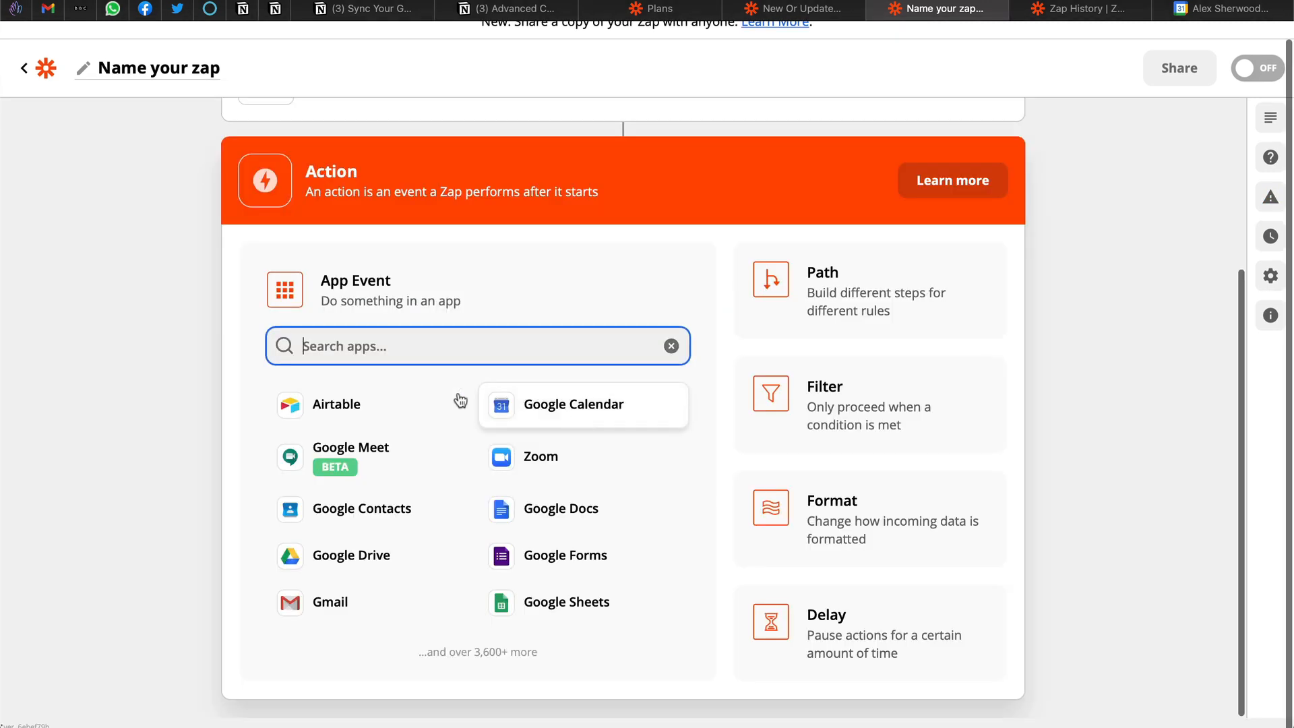
pyautogui.write('nition')
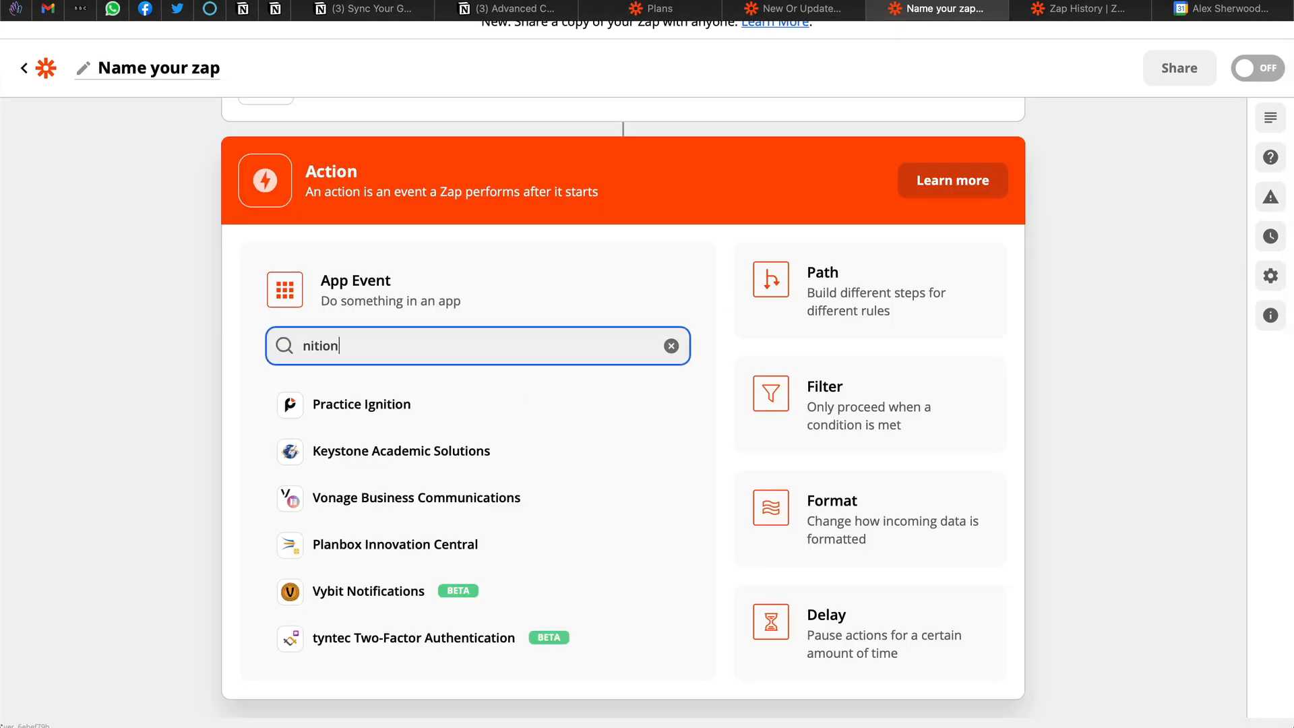
pyautogui.press('BackSpace')
pyautogui.press('BackSpace')
pyautogui.press('BackSpace')
pyautogui.press('BackSpace')
pyautogui.press('BackSpace')
pyautogui.write('otion')
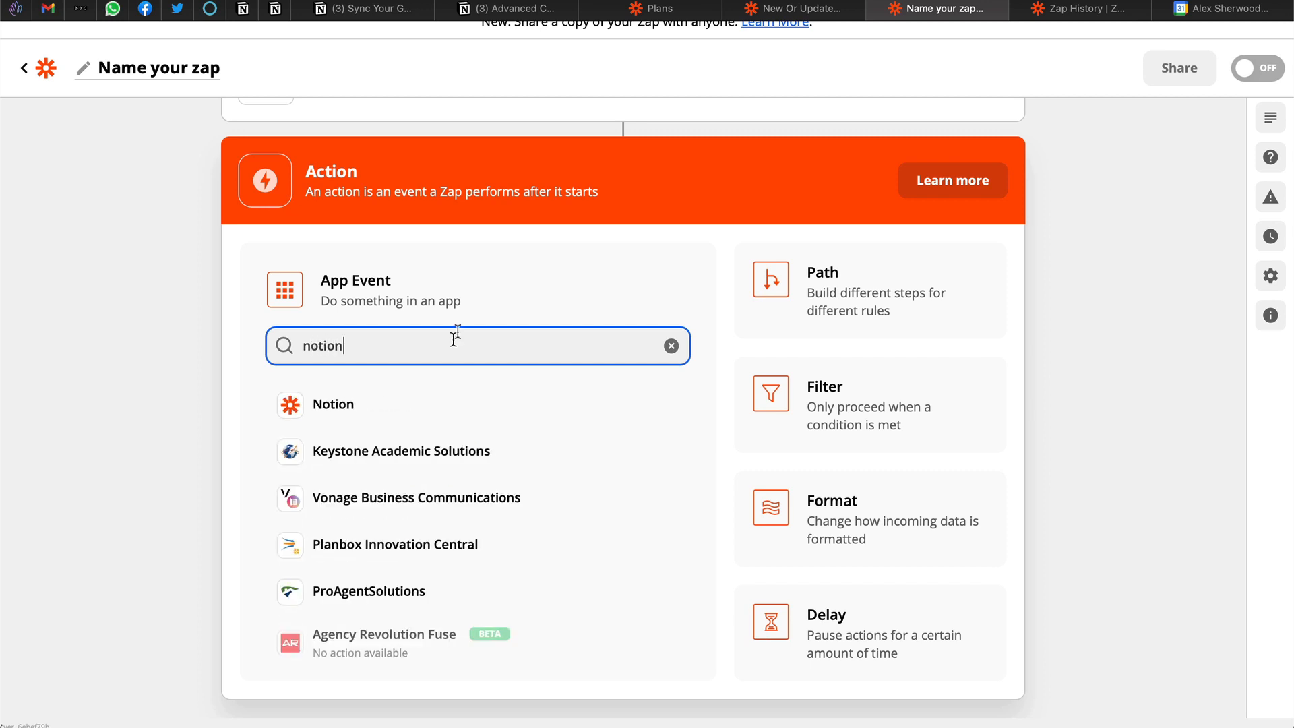
pyautogui.click(393, 412)
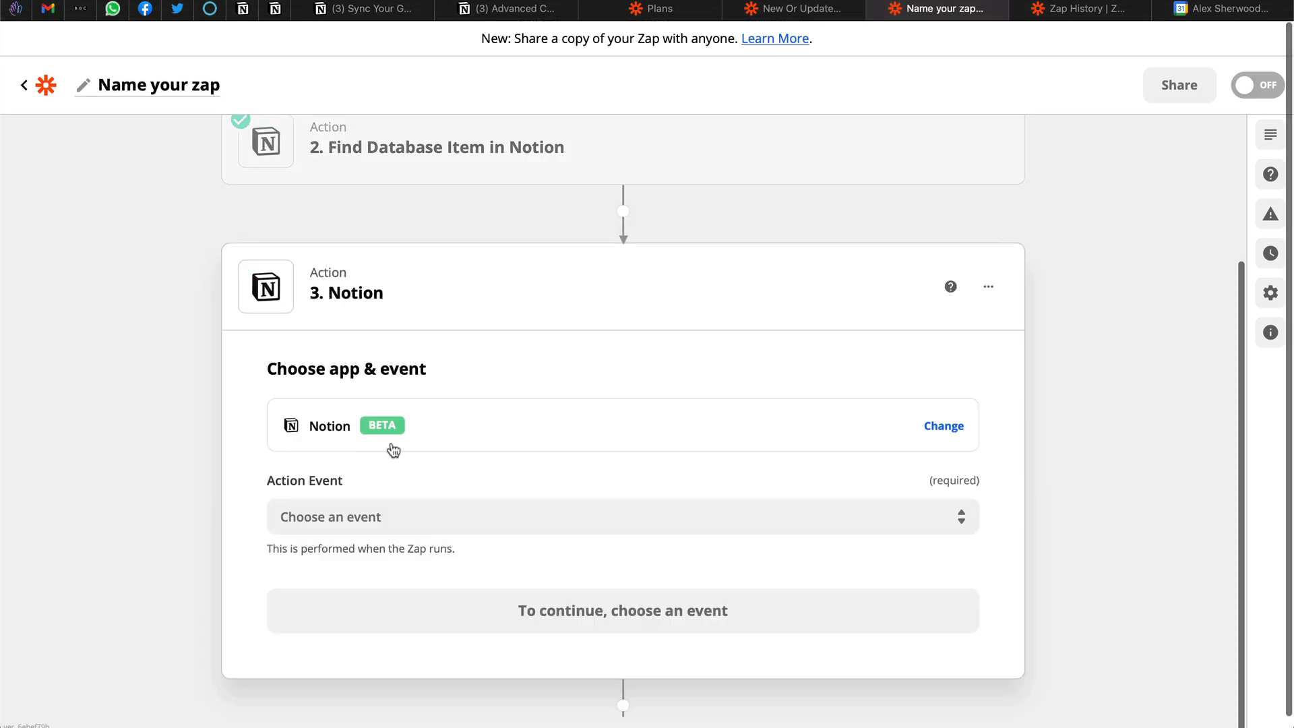
# Set the new action's event to Update Database Item and use the connected Notion account
pyautogui.click(444, 518)
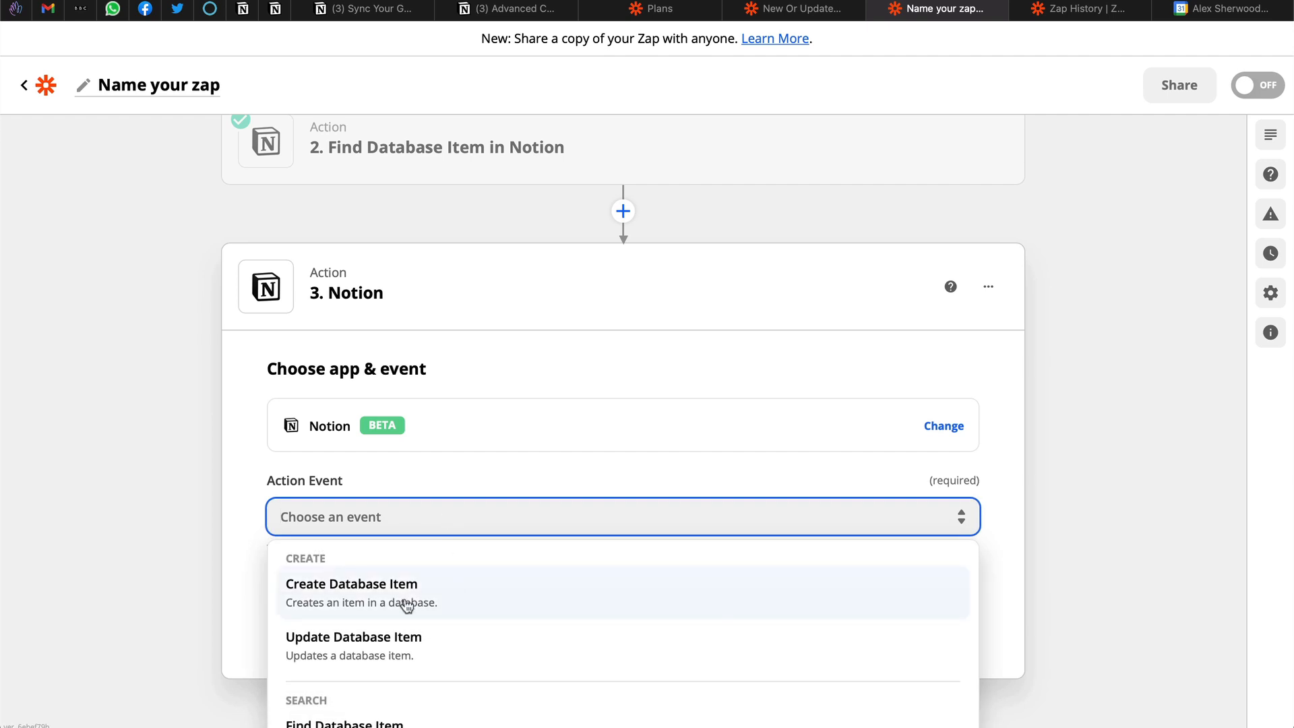
pyautogui.click(402, 646)
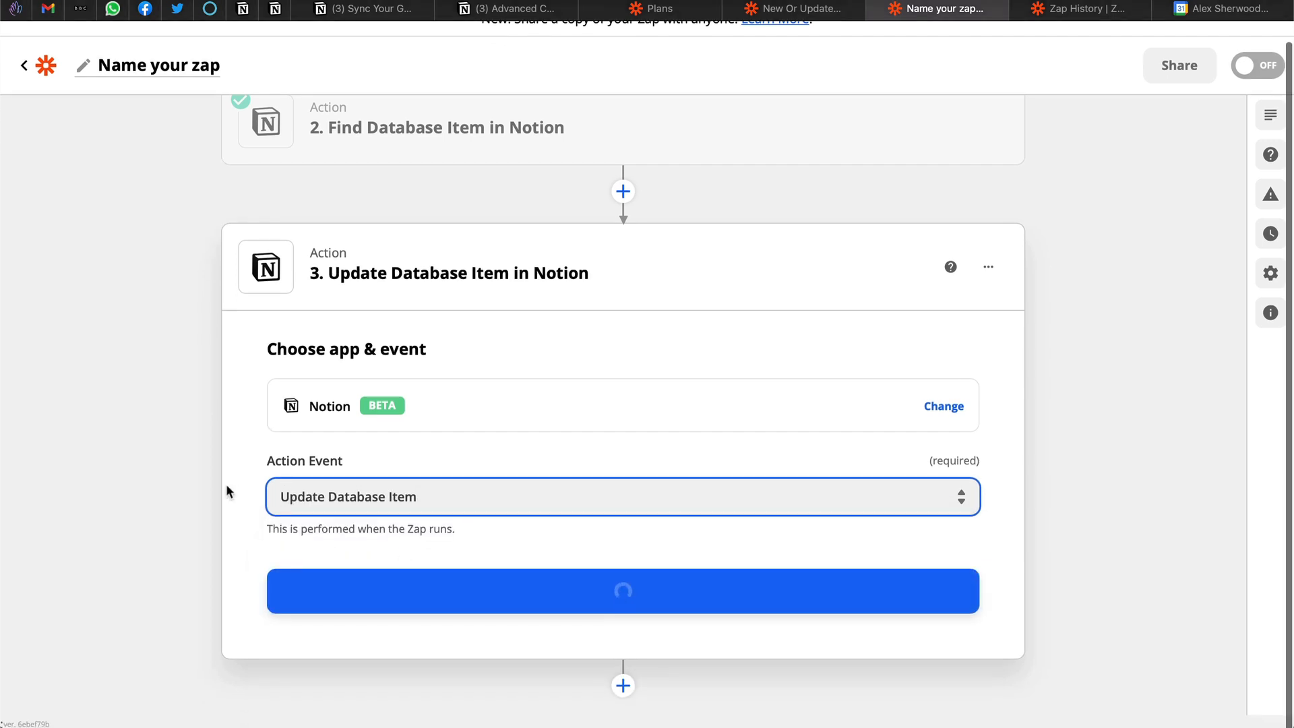
pyautogui.click(433, 606)
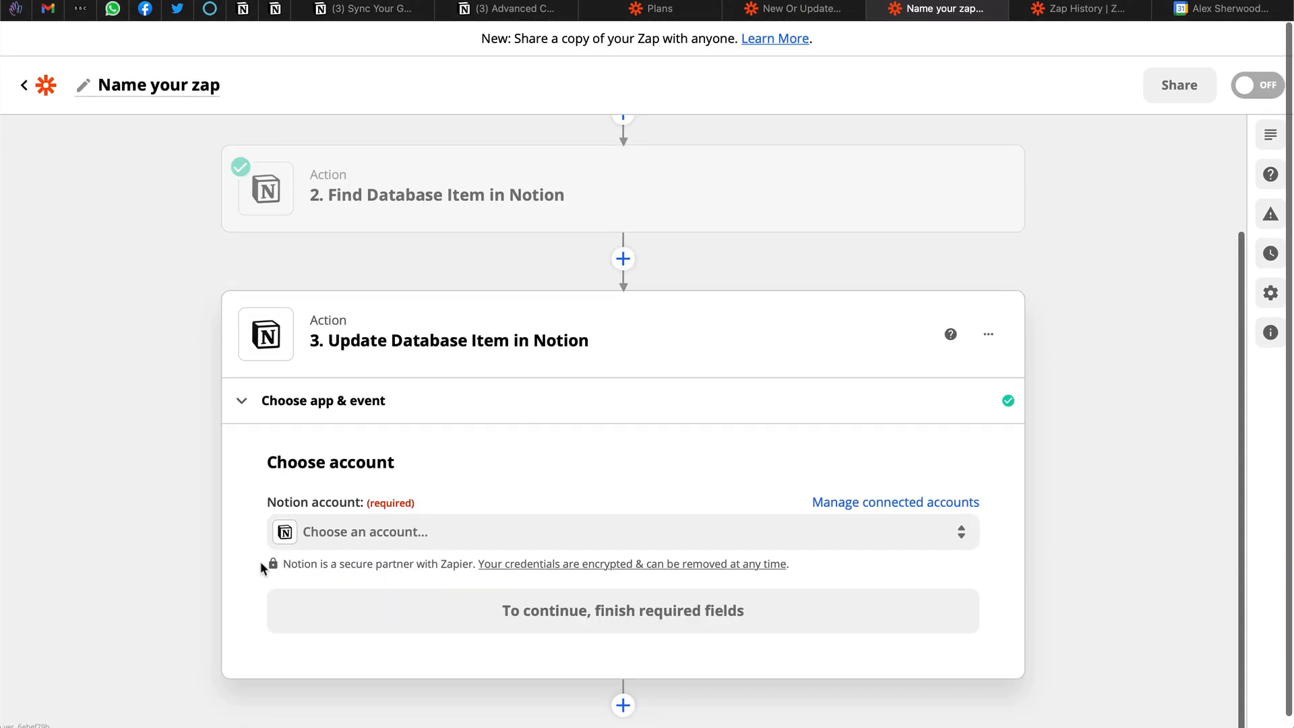
pyautogui.click(344, 517)
pyautogui.click(370, 661)
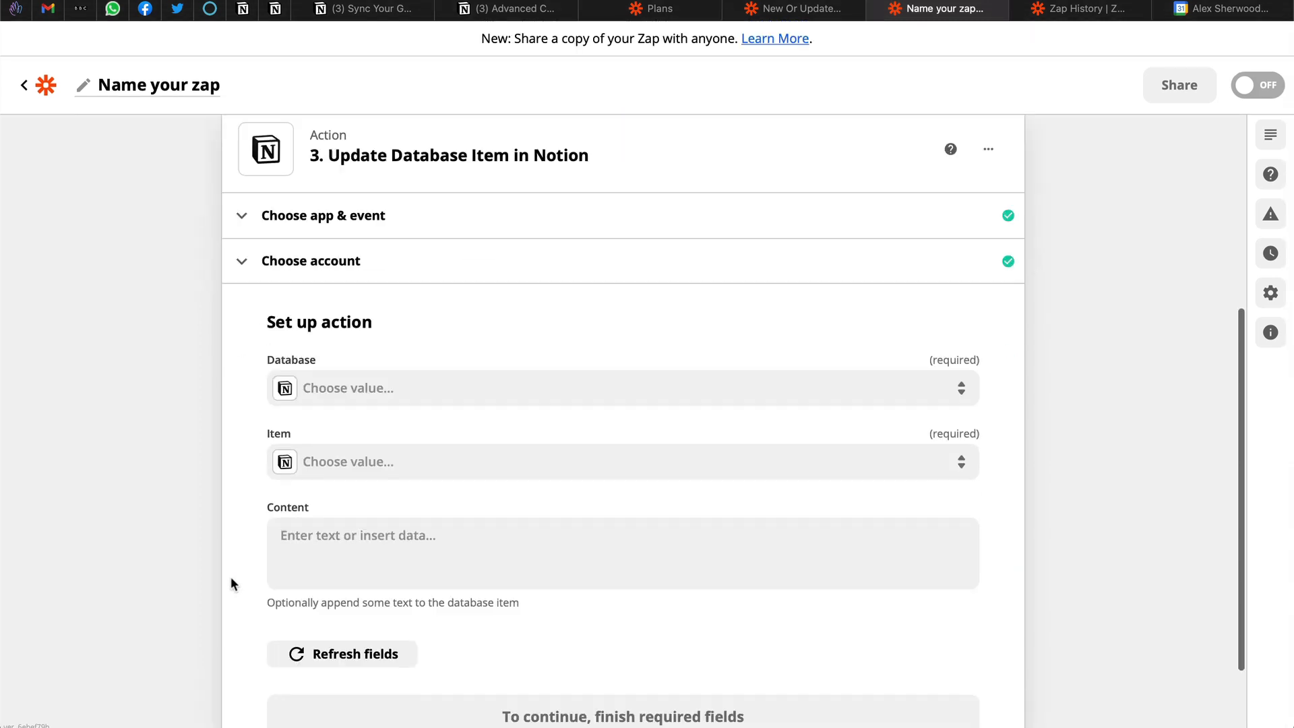
# Choose Calendar as the database to update and map the Find Database Item action's ID into the Item field
pyautogui.click(426, 289)
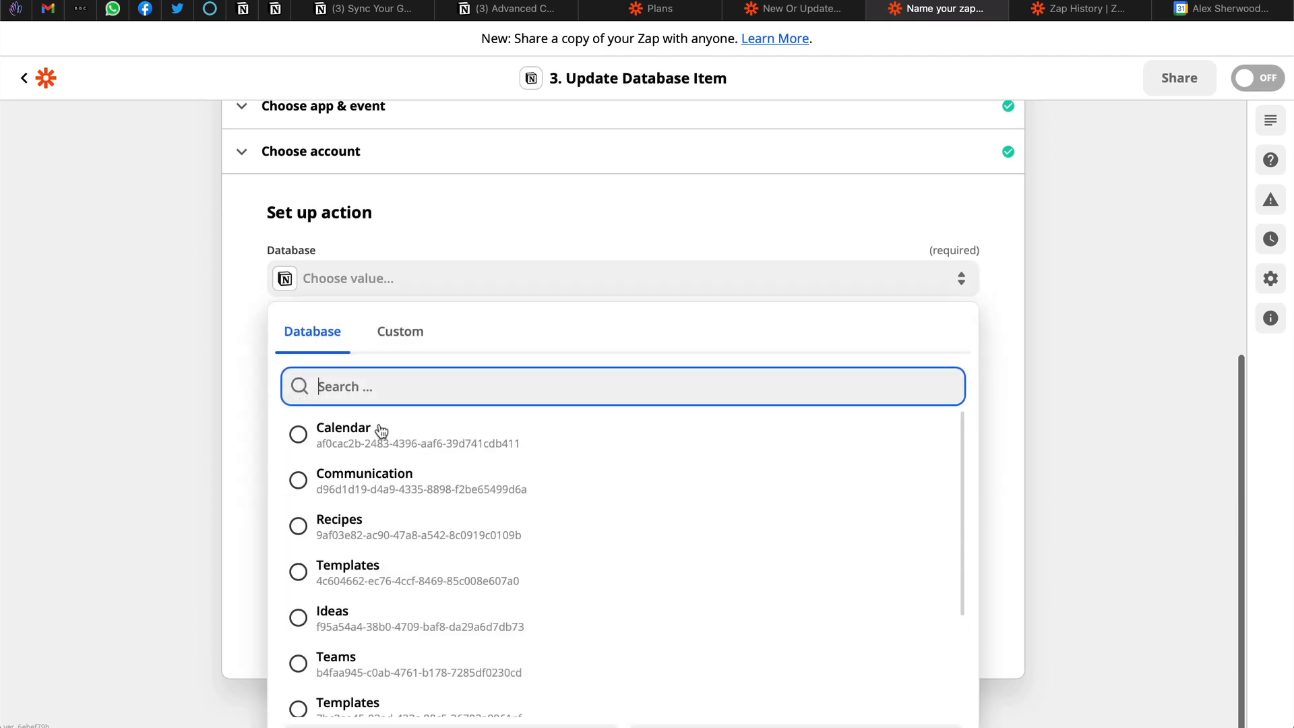
pyautogui.click(378, 437)
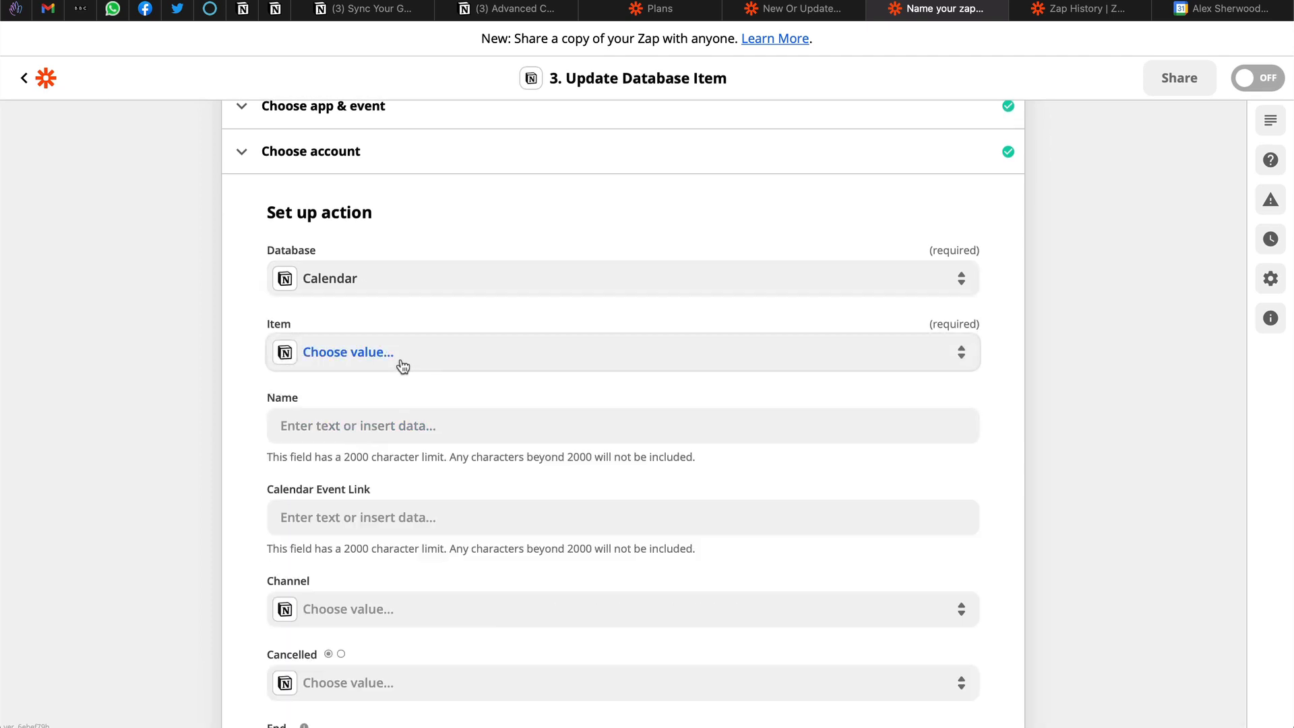
pyautogui.click(409, 363)
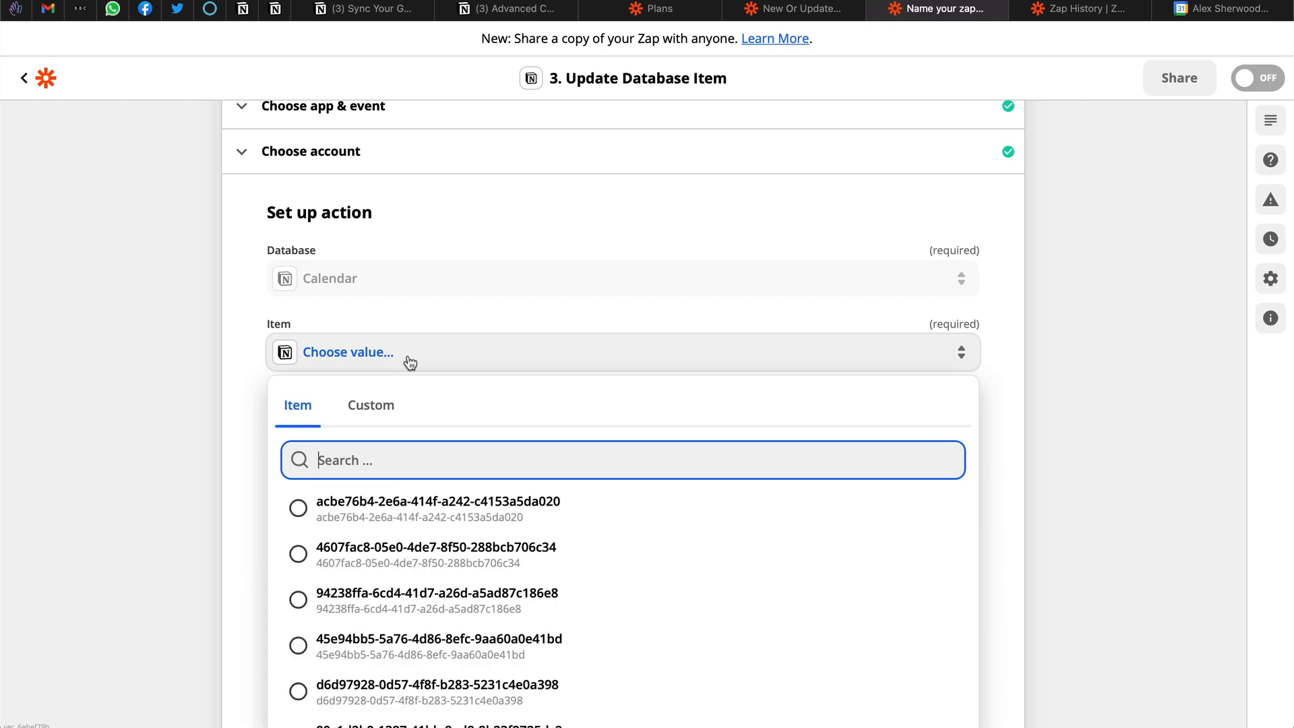
pyautogui.click(373, 405)
pyautogui.click(453, 546)
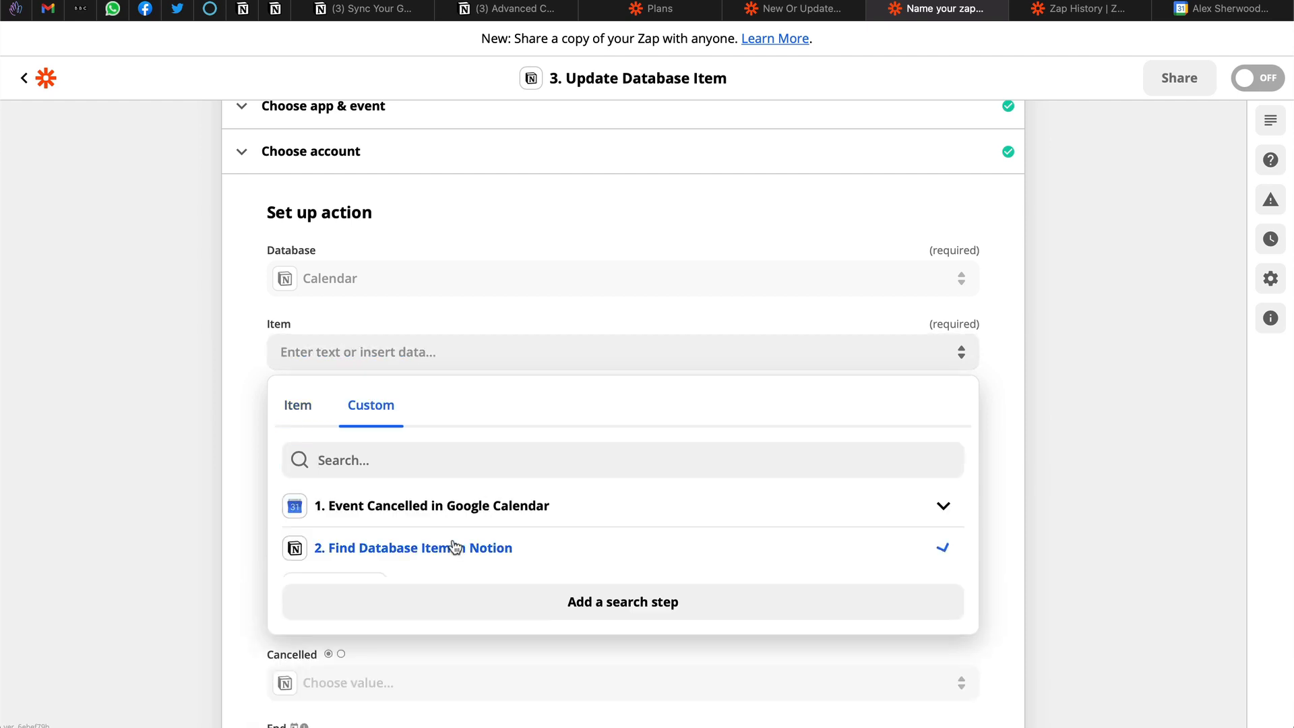
pyautogui.scroll(-2, 541, 558)
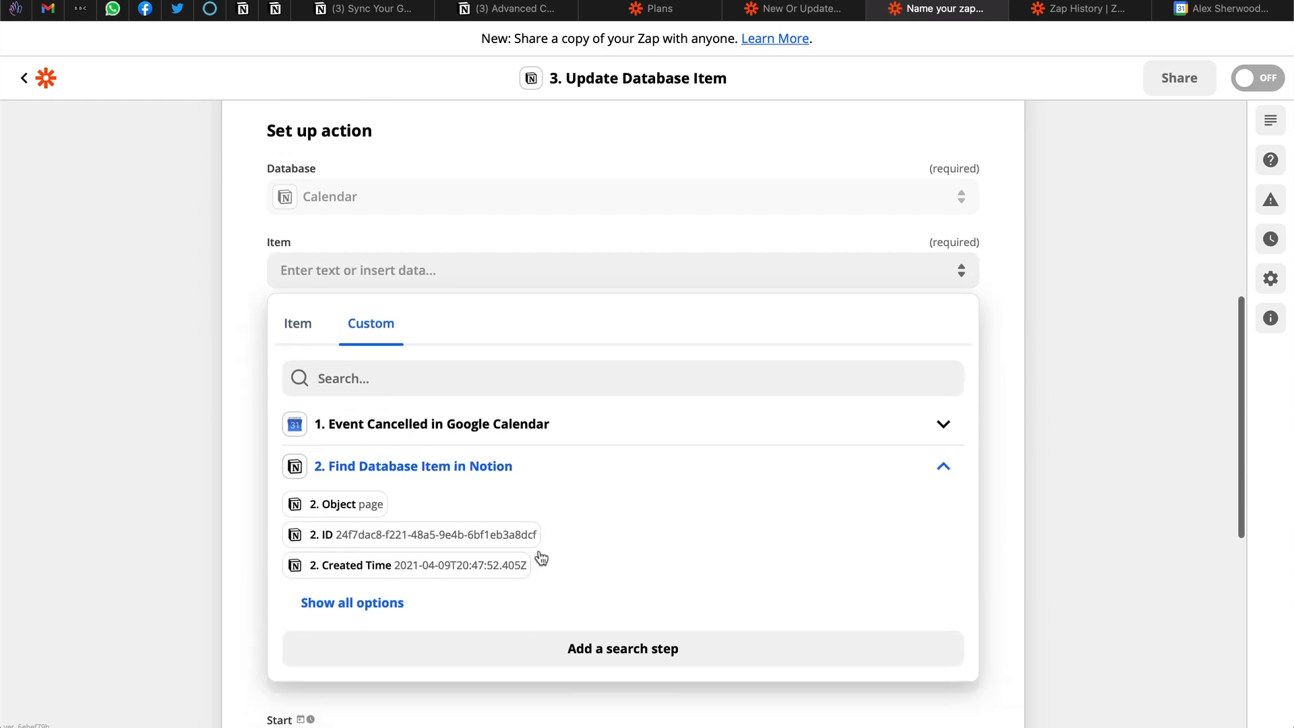
pyautogui.click(491, 538)
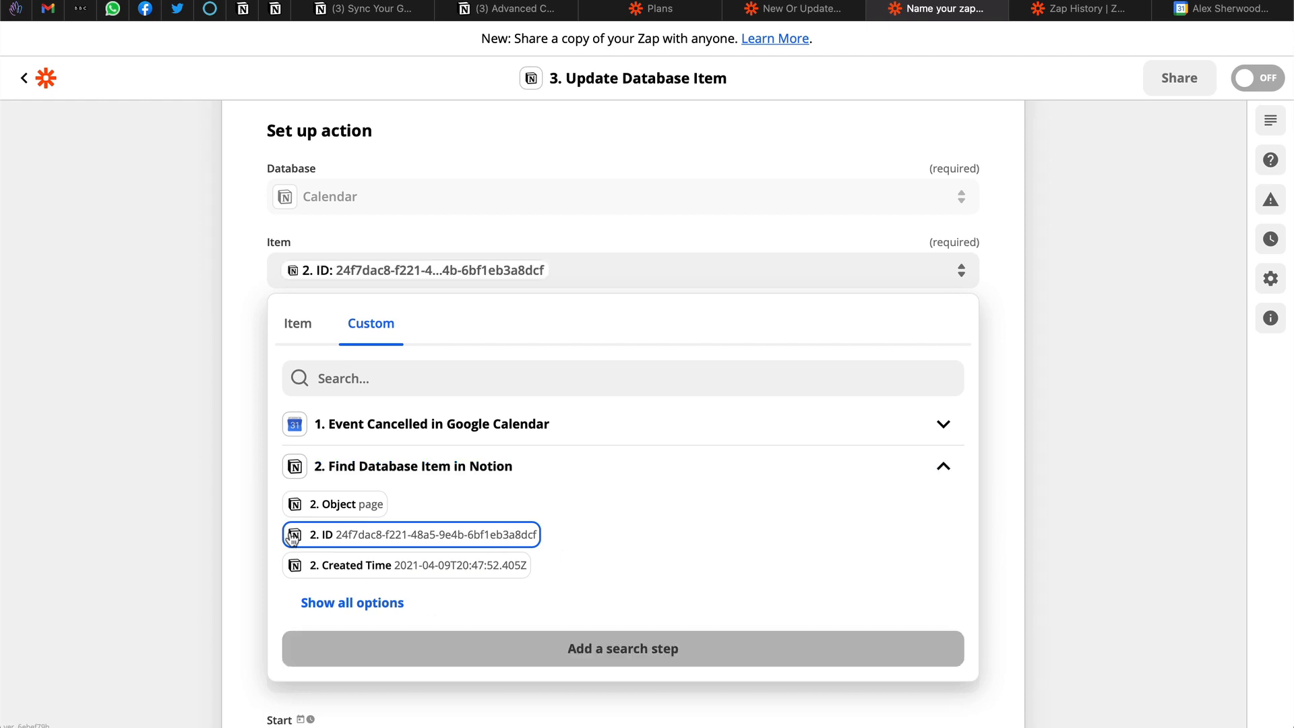
pyautogui.click(253, 495)
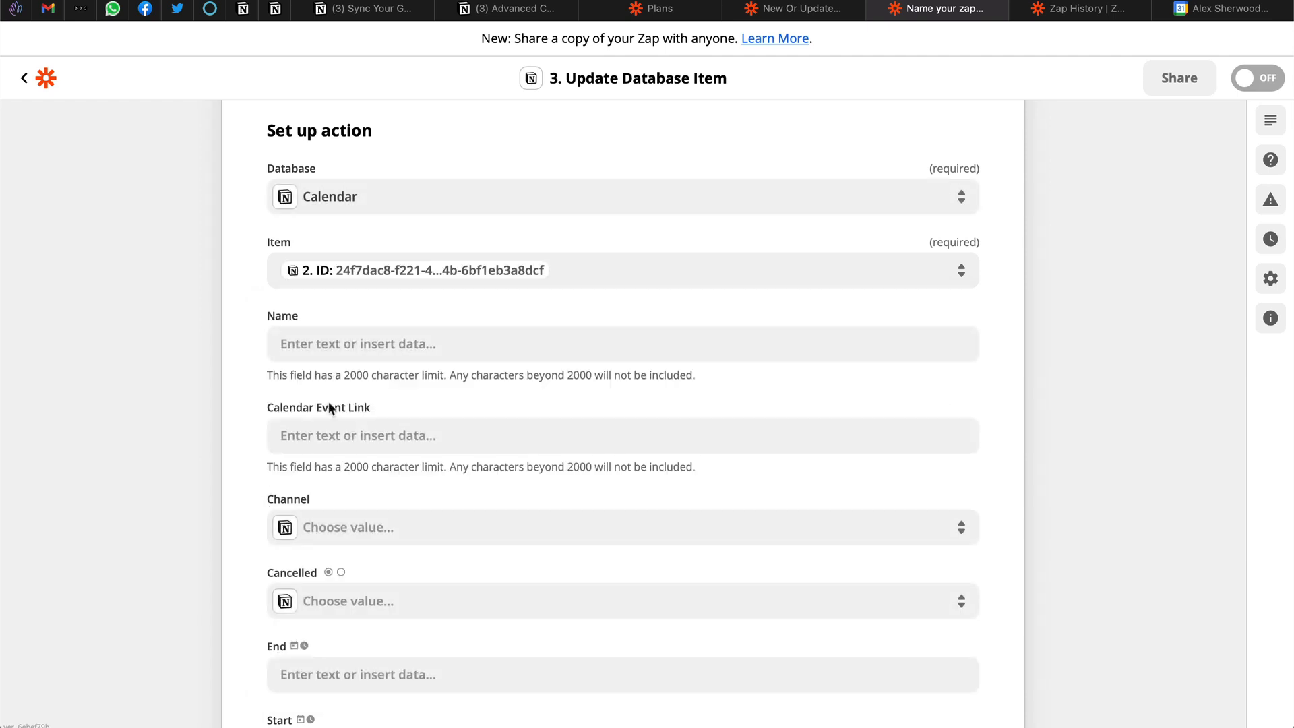
# Set the update action's Cancelled field to True, leave the other optional fields empty and continue to the test
pyautogui.click(436, 349)
pyautogui.scroll(-3, 540, 534)
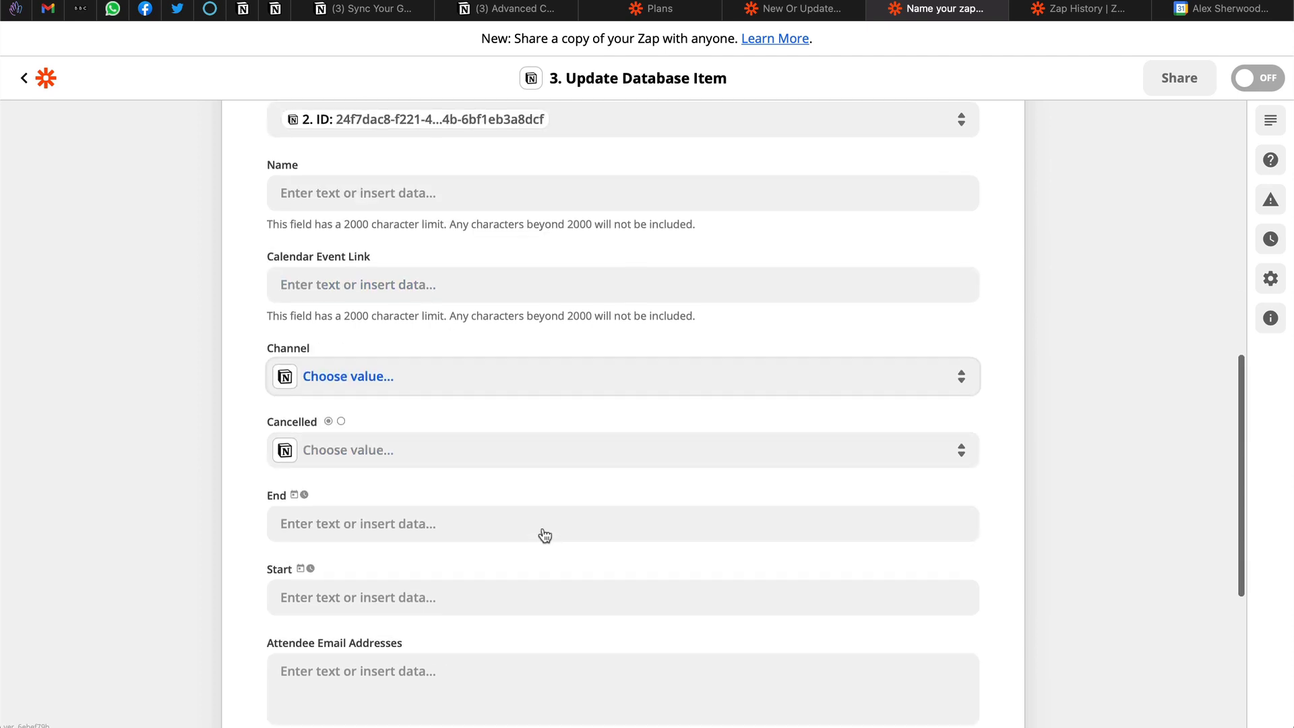
pyautogui.click(389, 459)
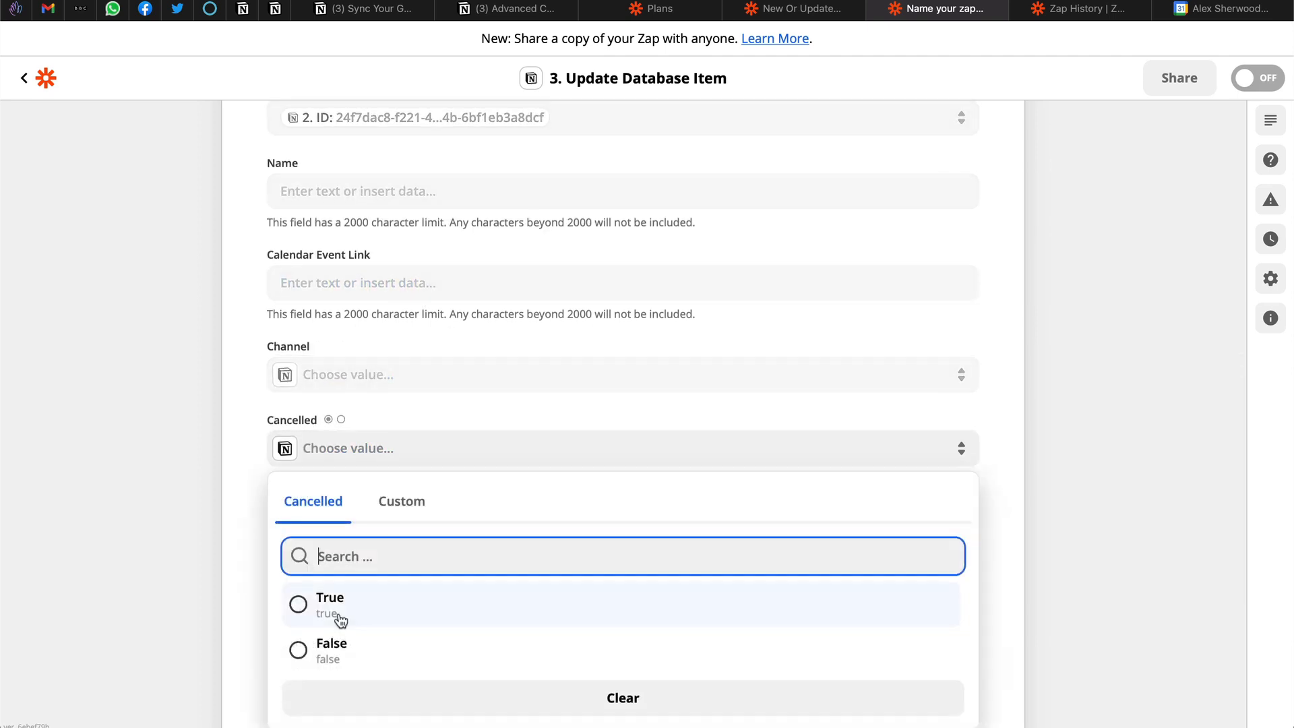
pyautogui.click(340, 620)
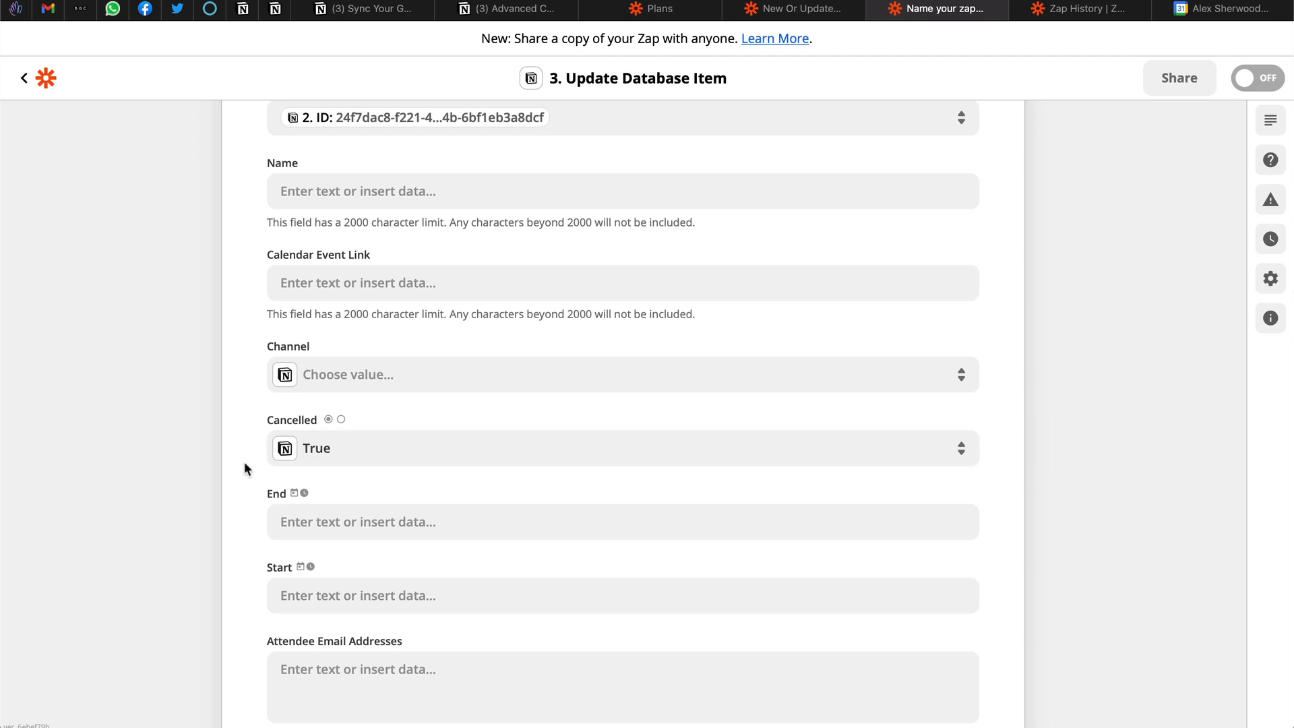
pyautogui.scroll(-2, 247, 469)
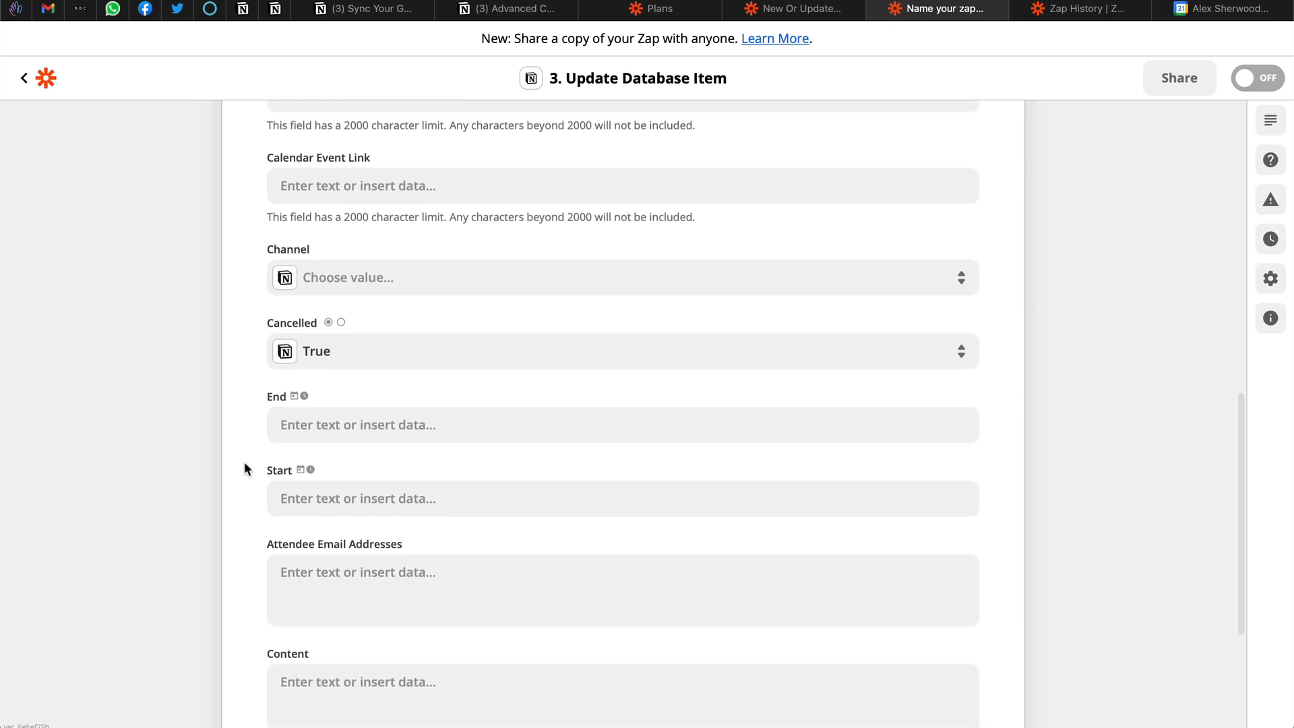
pyautogui.scroll(-4, 245, 467)
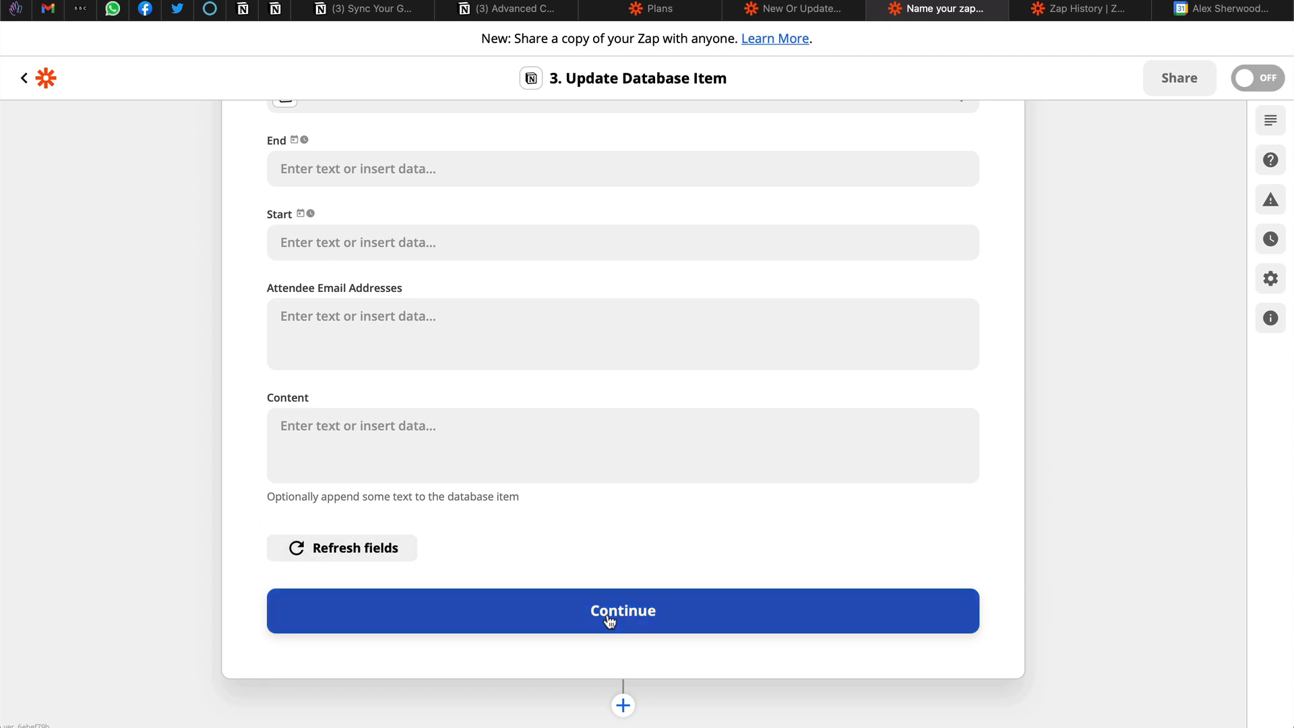
pyautogui.click(646, 616)
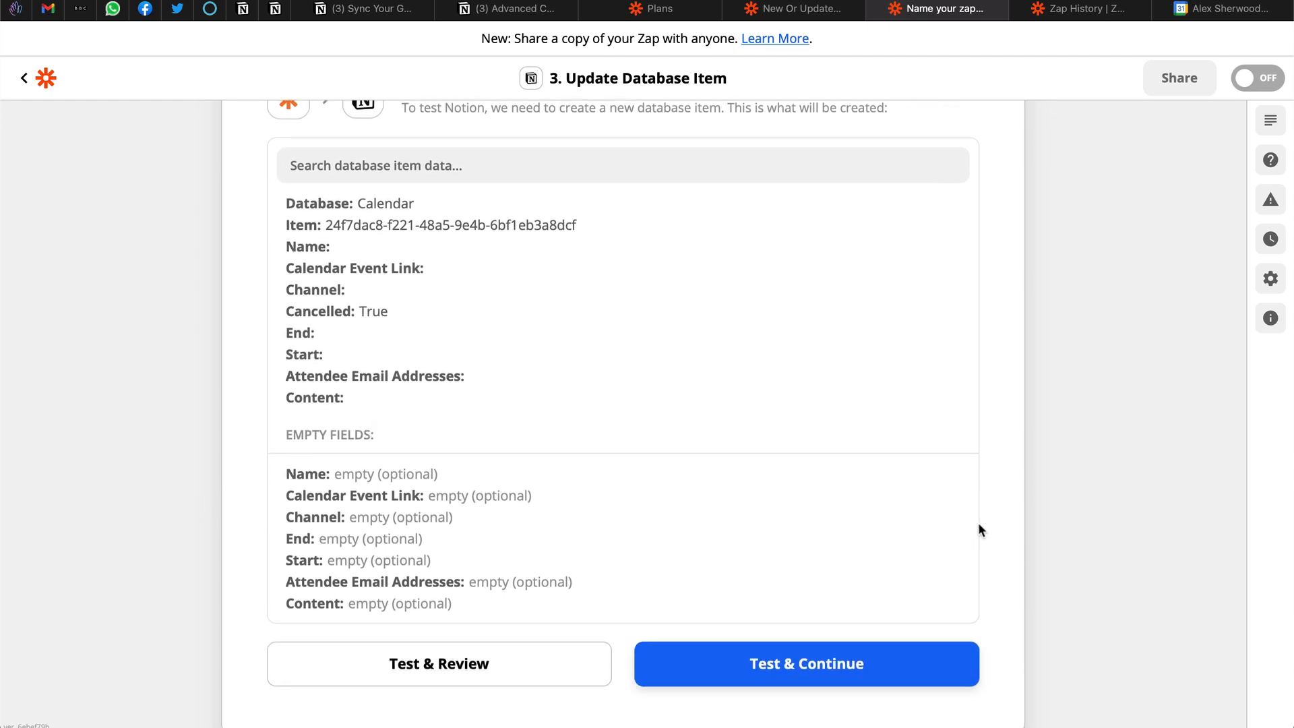
# Test the update action with the mapped item ID and skip the test to finish the action
pyautogui.scroll(-1, 977, 530)
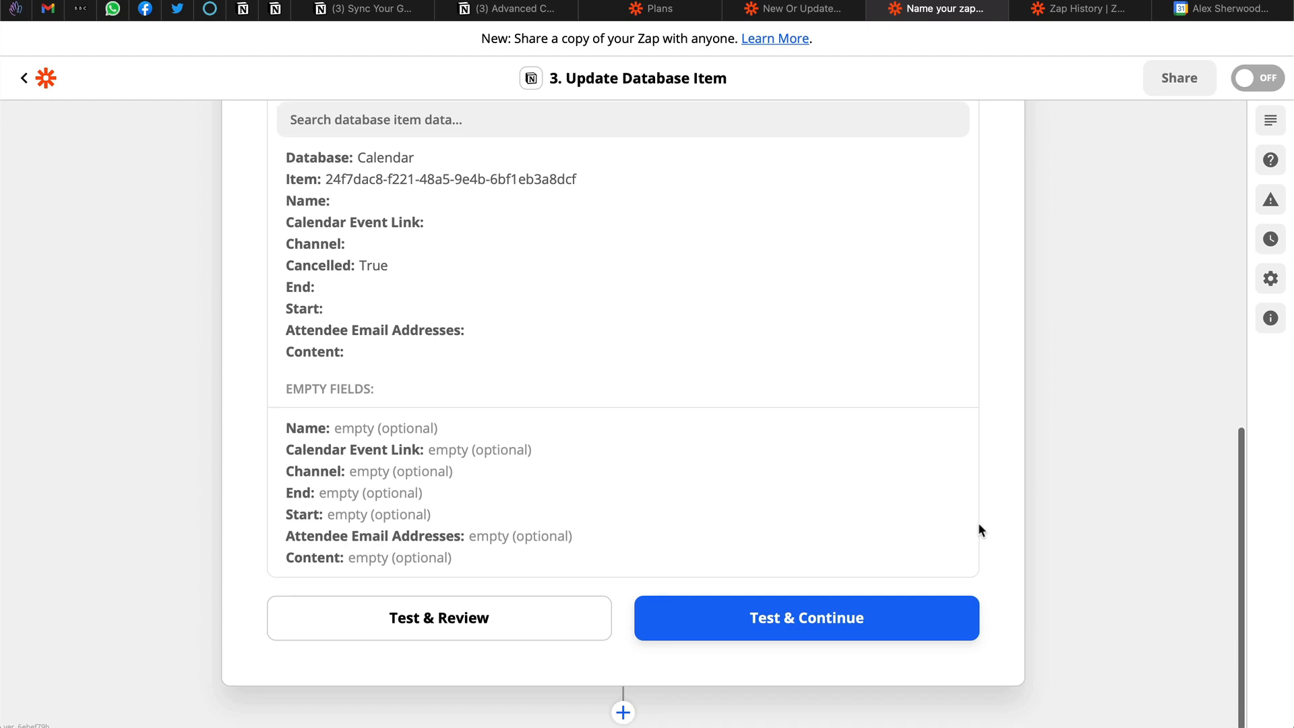
pyautogui.click(863, 624)
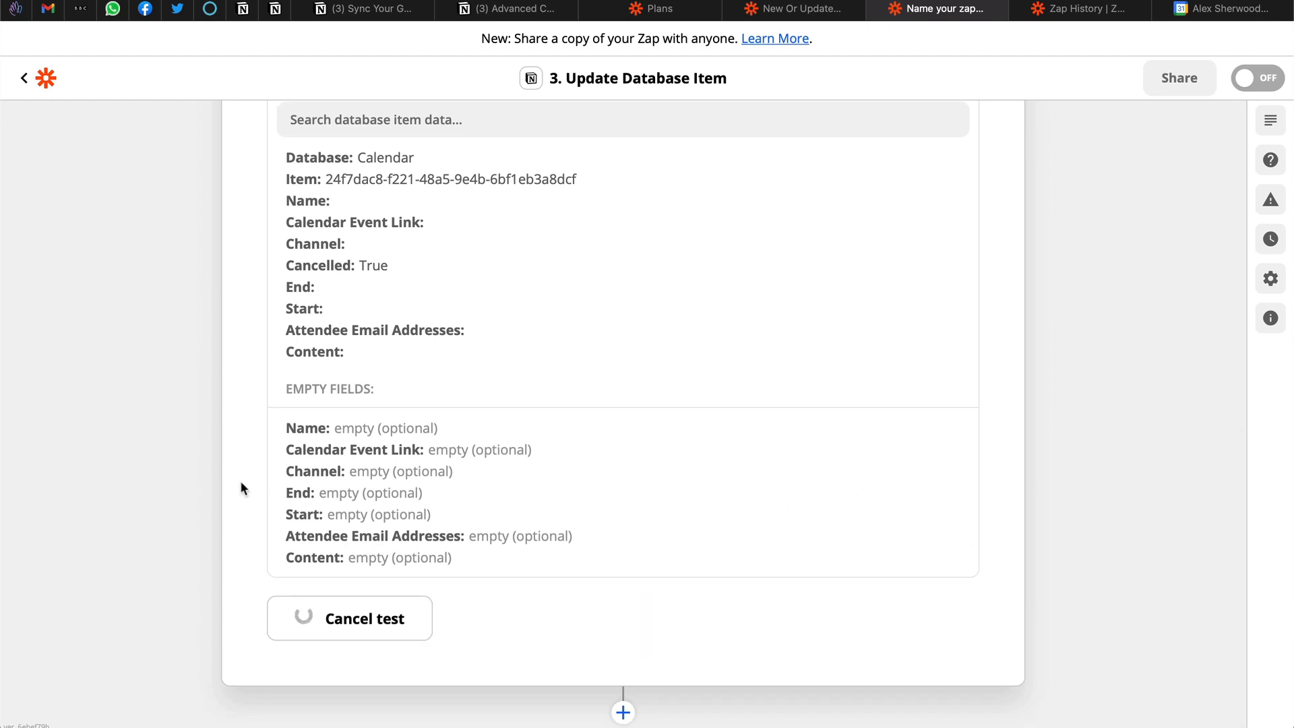
pyautogui.scroll(3, 236, 488)
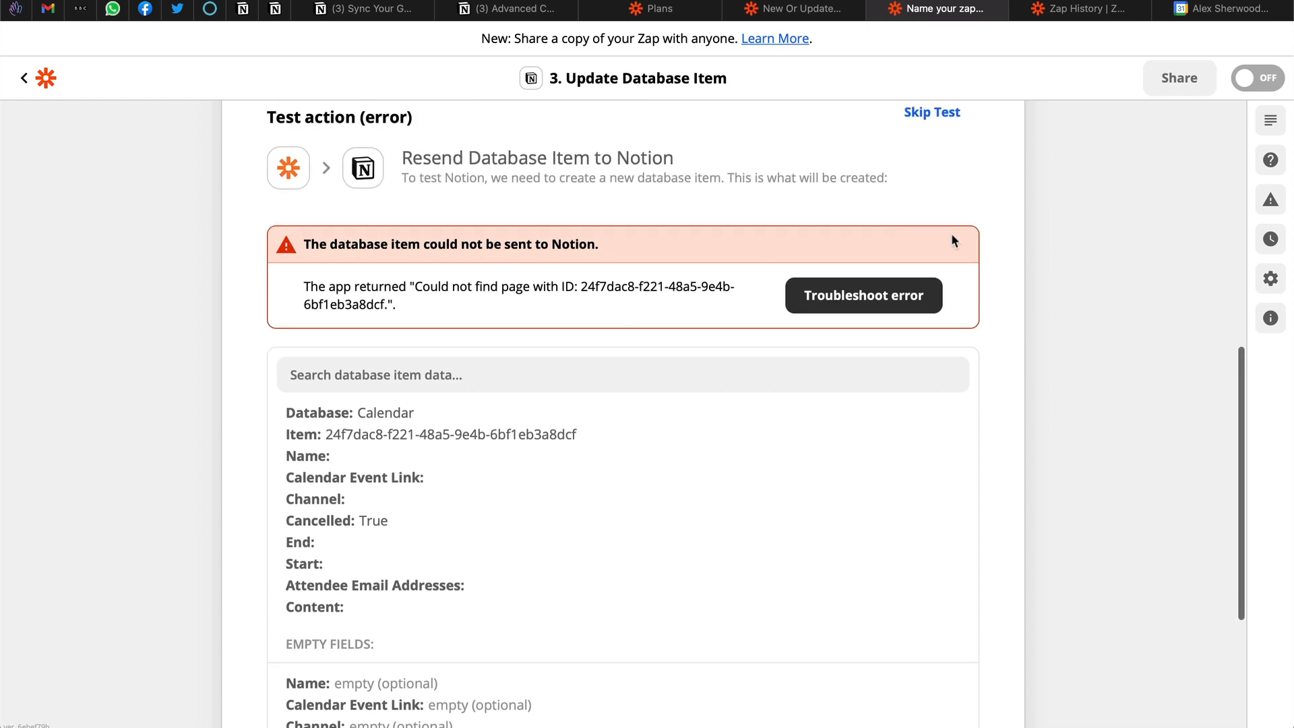
pyautogui.click(932, 113)
pyautogui.scroll(-4, 213, 413)
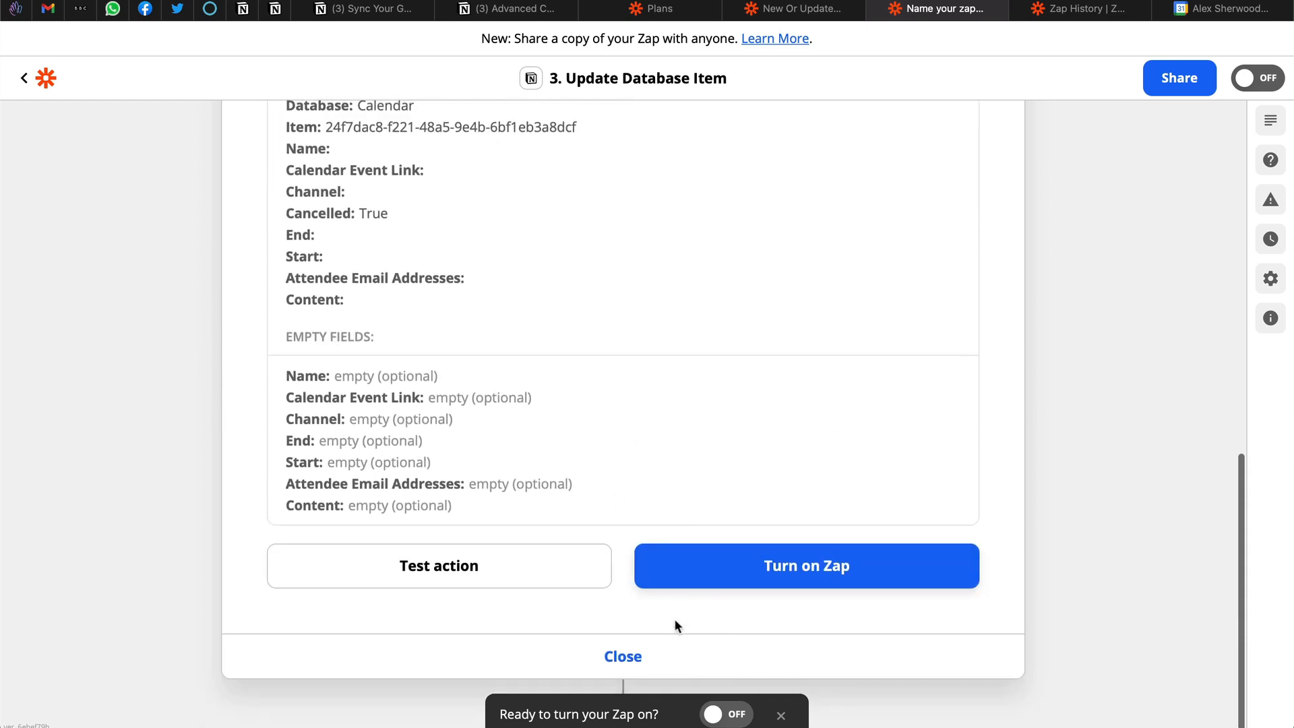
# Turn on the cancelled-event Zap, dismiss the offer to share a copy and return to the Zaps list
pyautogui.click(806, 571)
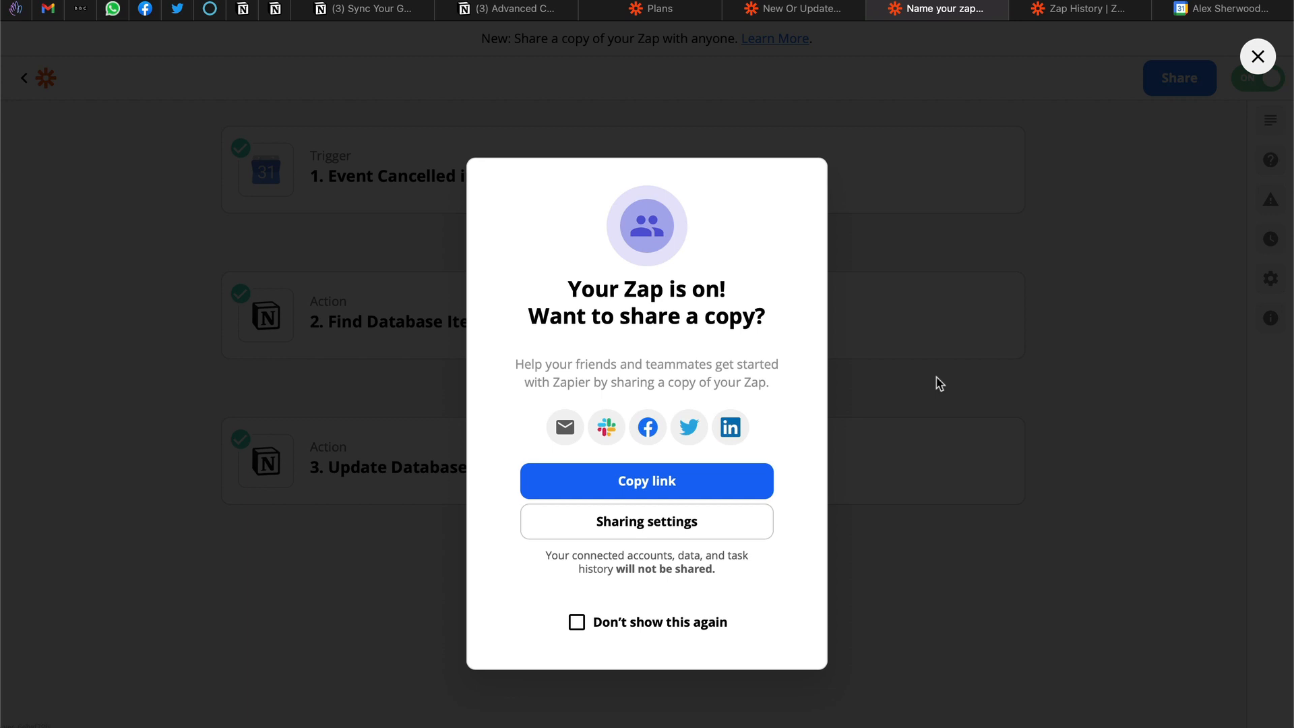
pyautogui.click(884, 471)
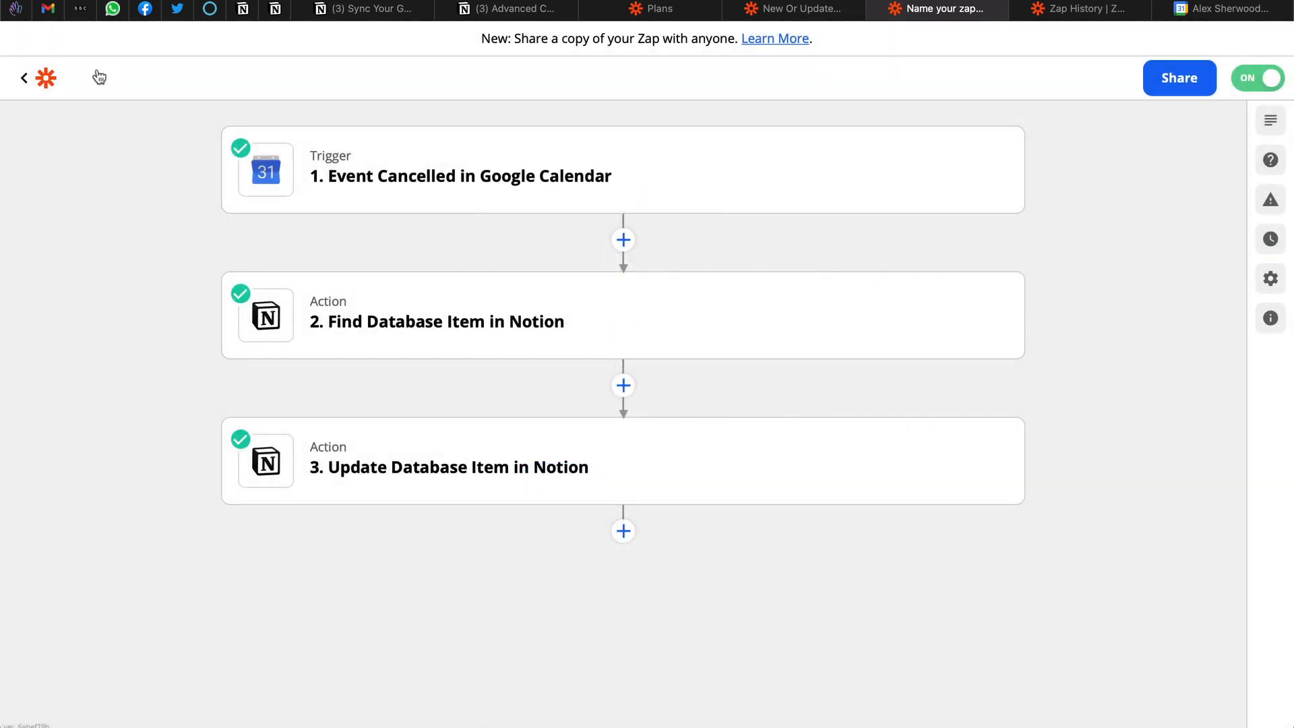
pyautogui.click(25, 79)
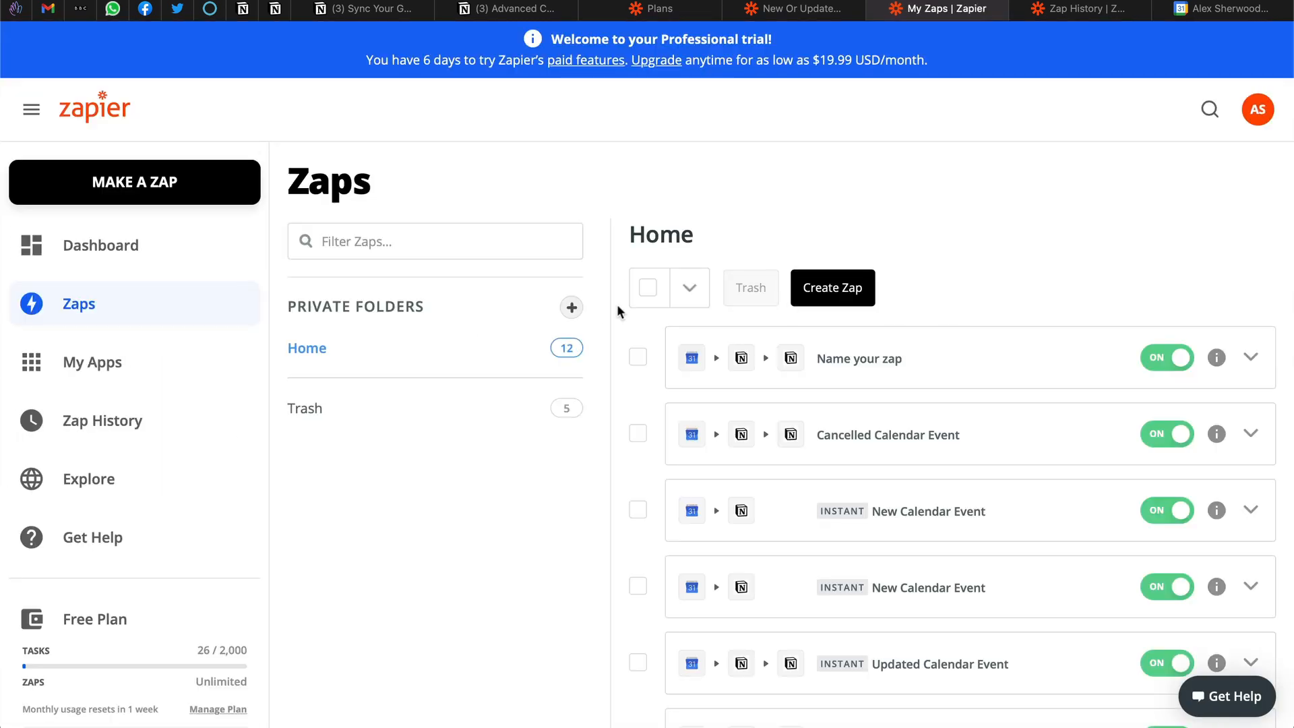
# Look over the Zaps in the Home folder and switch to the Notion page on syncing Google Calendar events
pyautogui.scroll(-3, 619, 306)
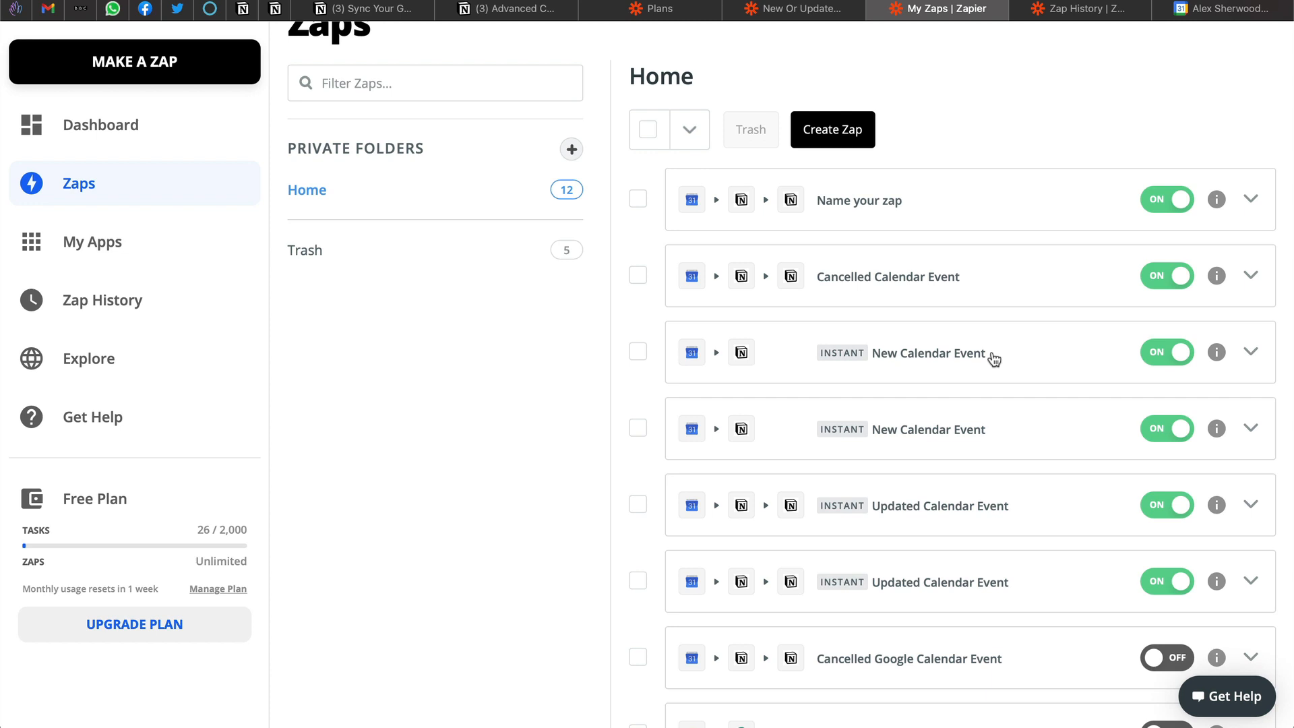
pyautogui.click(376, 9)
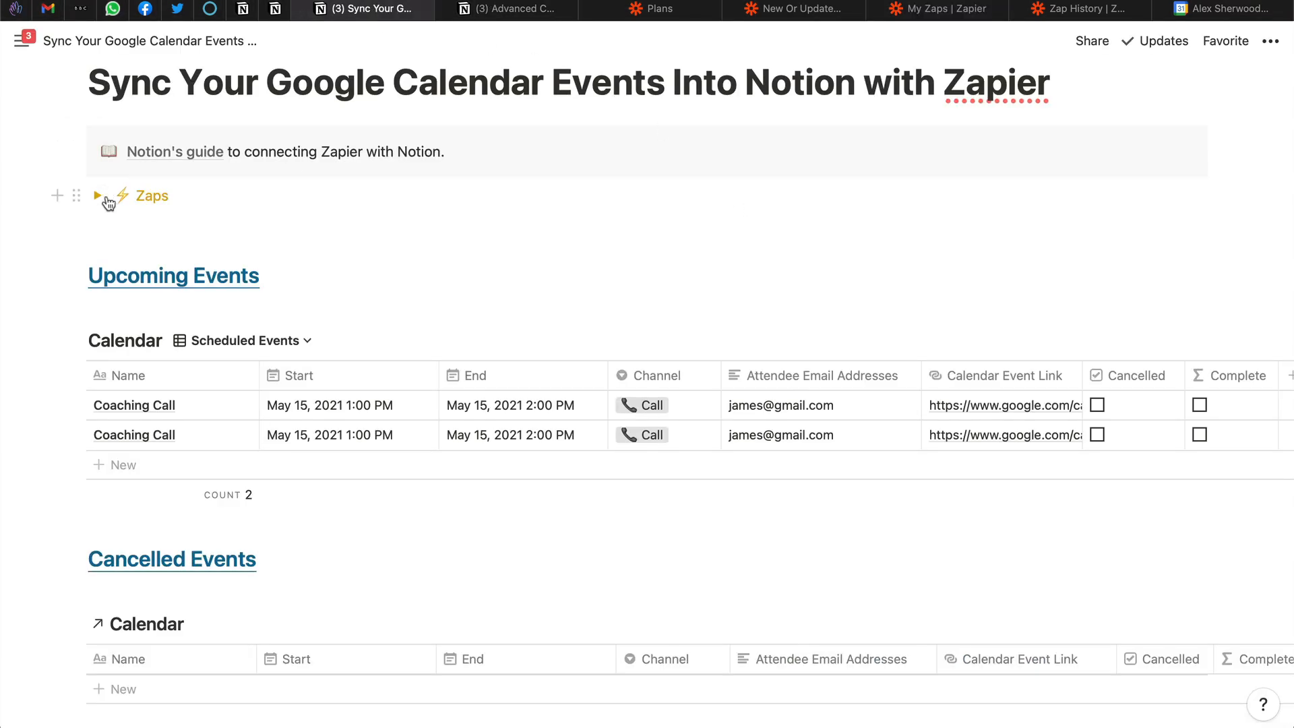